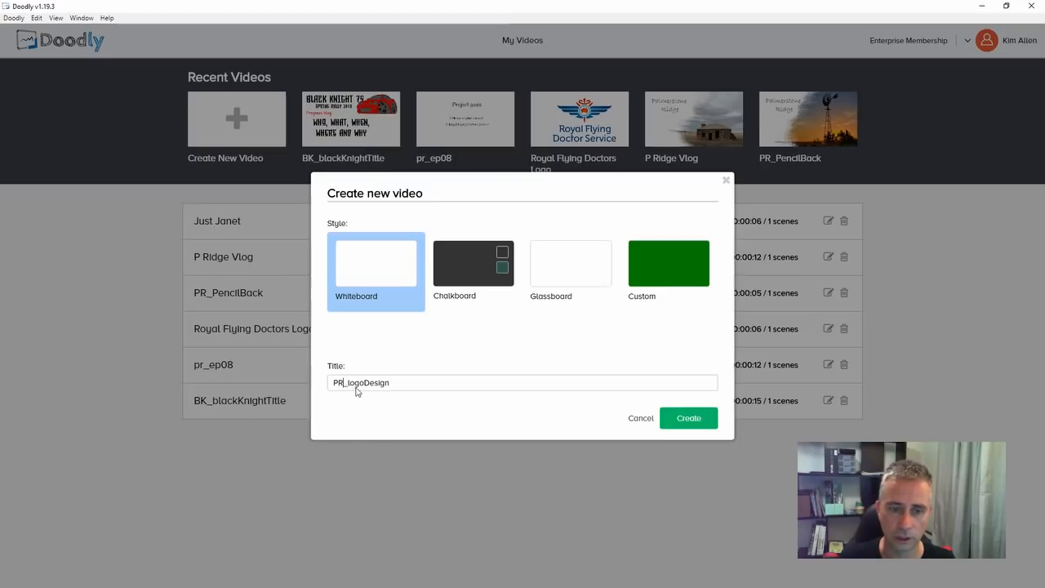
Step: Title the new whiteboard video BK_logoDesign and create it
key(BackSpace)
key(BackSpace)
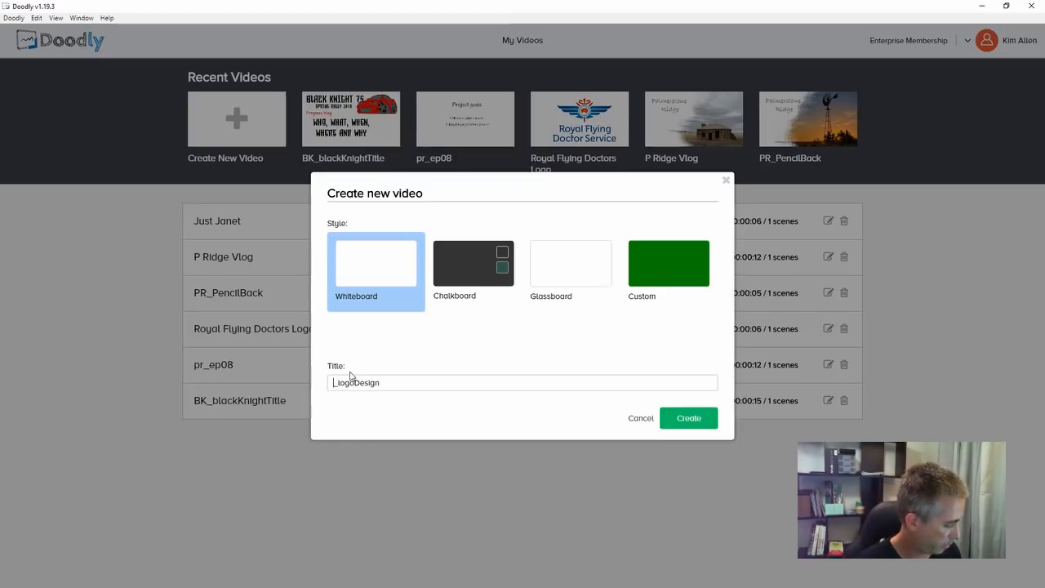
text(BK)
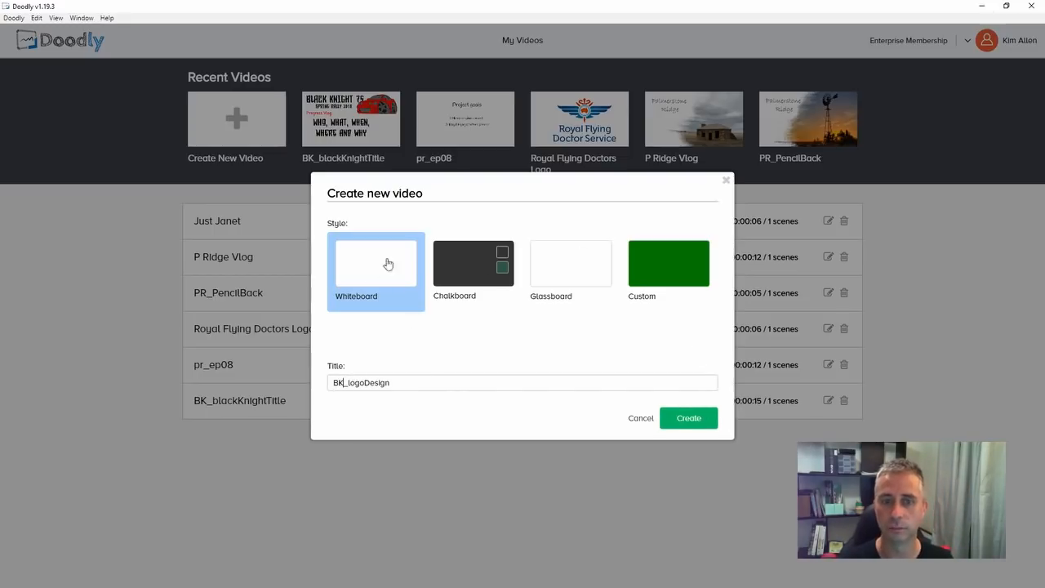
click(698, 422)
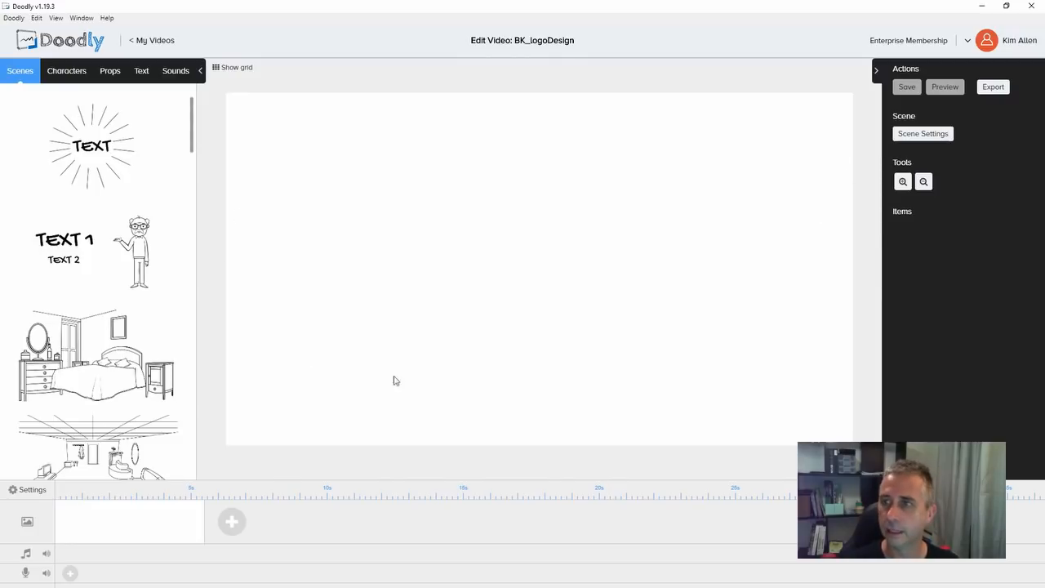
Step: Collapse the asset library and the scene controls, and expand both again
click(879, 74)
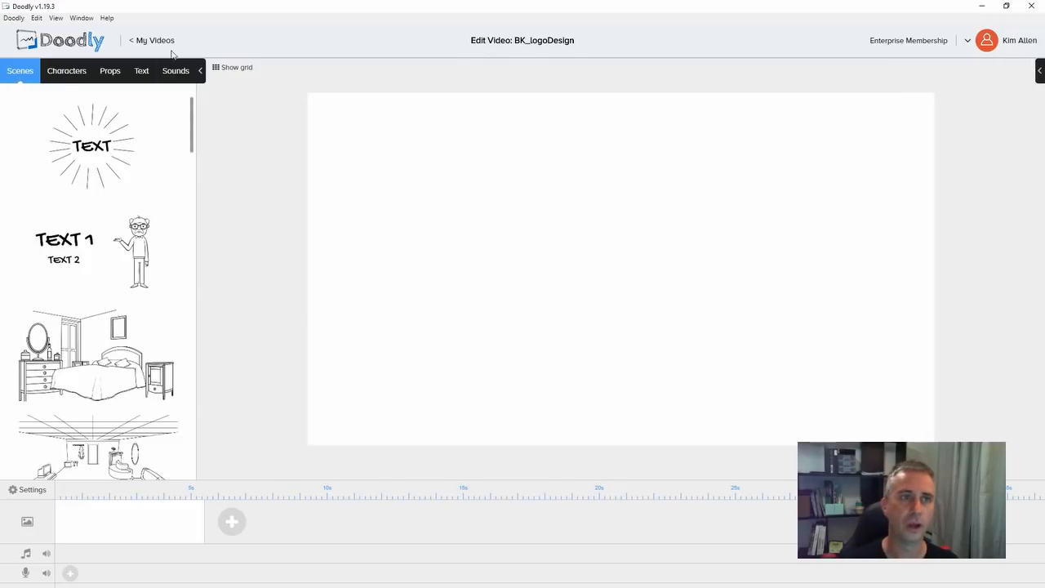
click(200, 70)
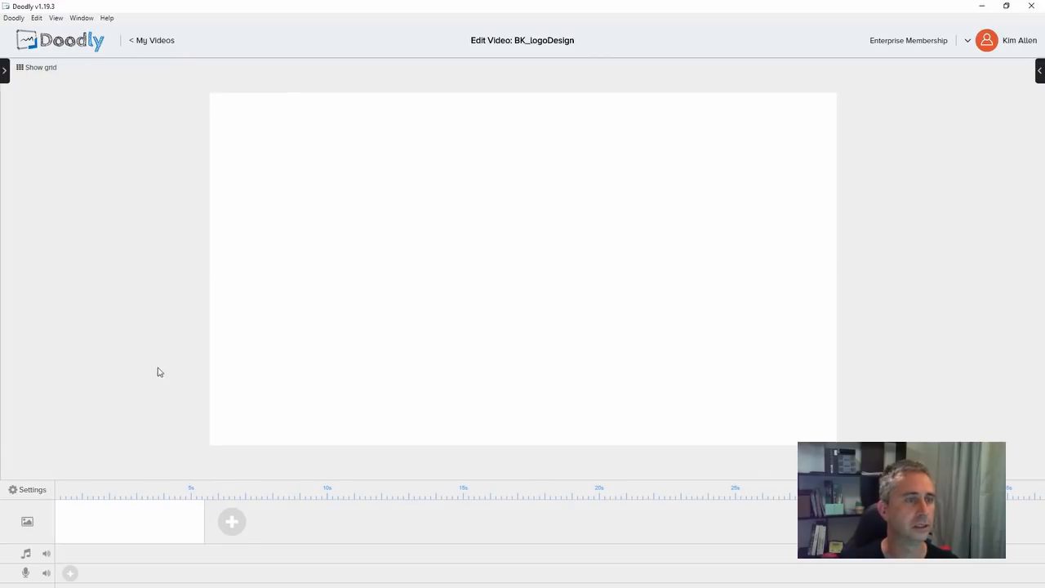
click(6, 72)
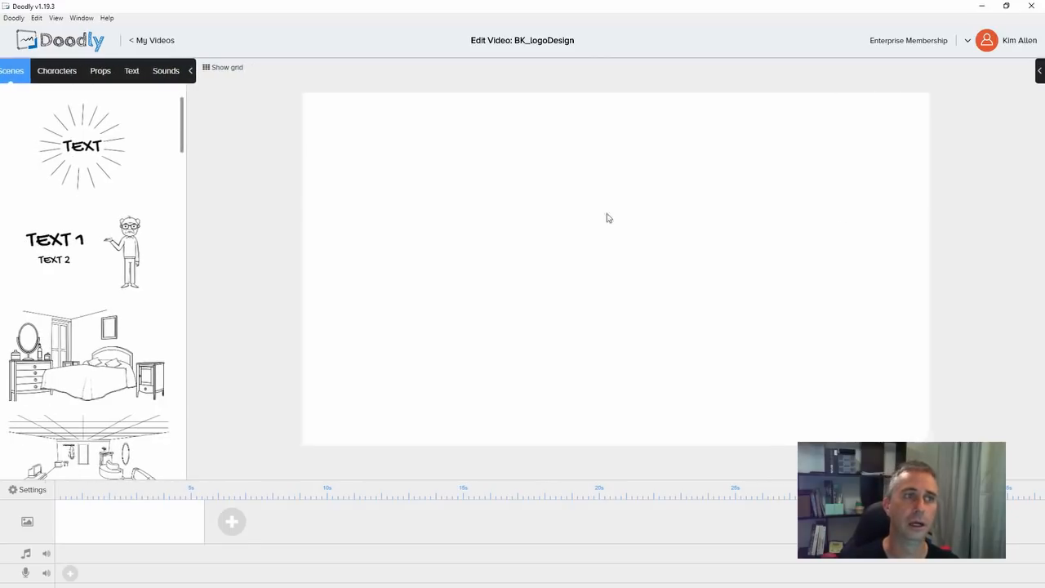
click(1040, 71)
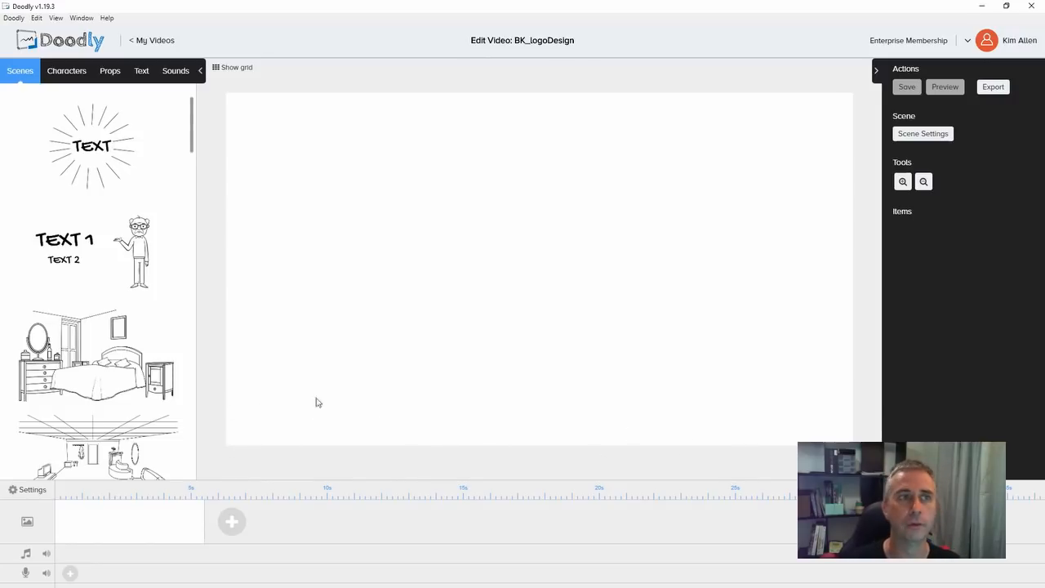
Step: Start a new prop and load the penLine.png car line drawing as its image
click(115, 75)
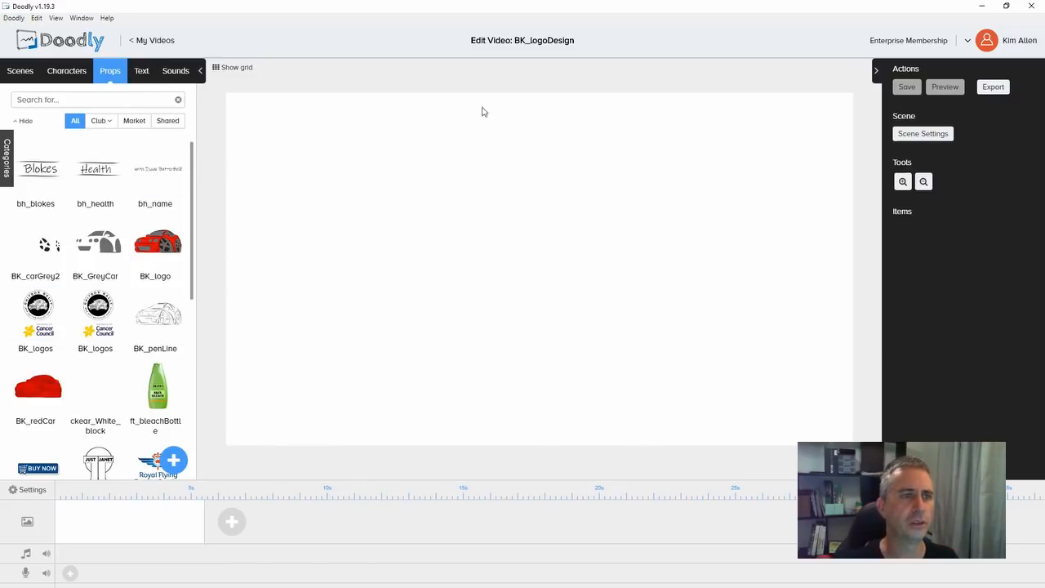
click(174, 461)
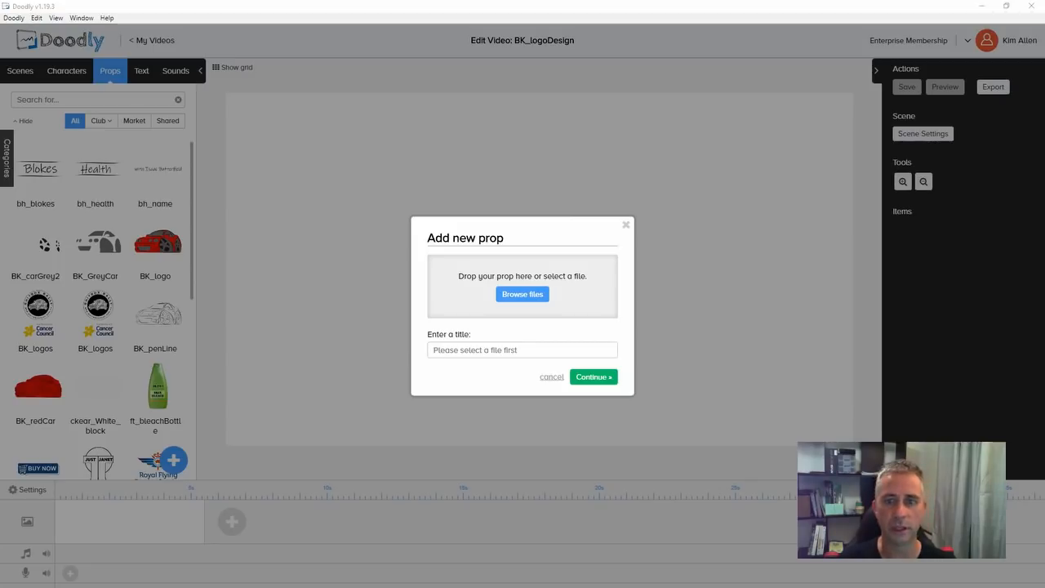
mouse_move(0, 133)
mouse_down()
mouse_move(501, 98)
mouse_move(454, 68)
mouse_up()
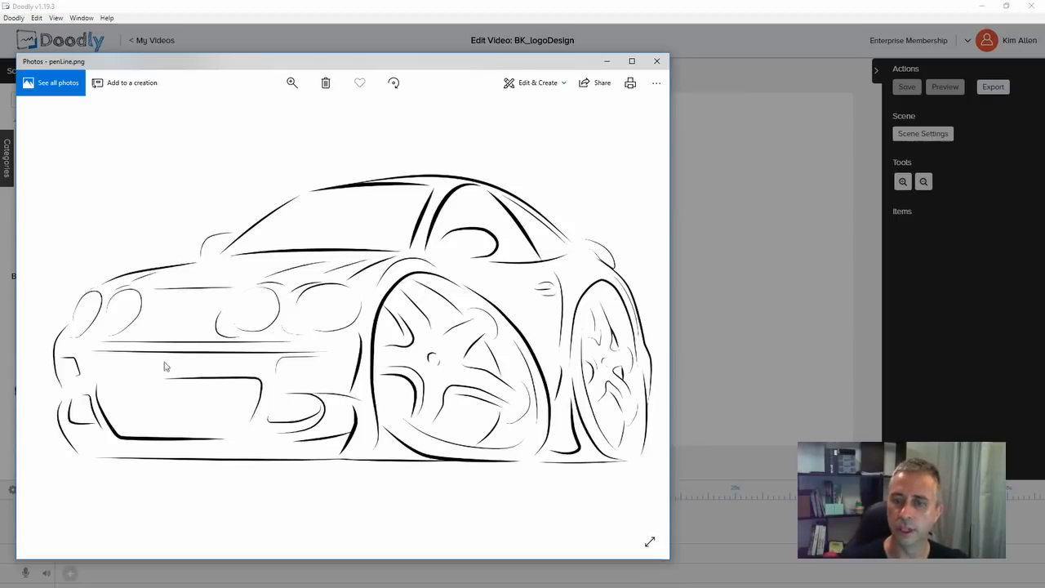
click(657, 62)
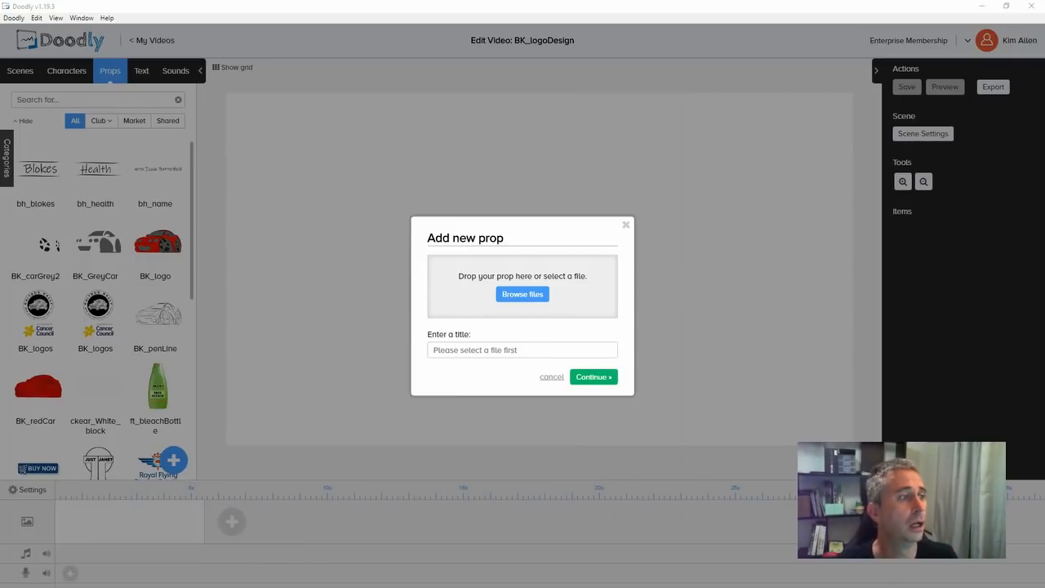
drag(98, 252, 561, 299)
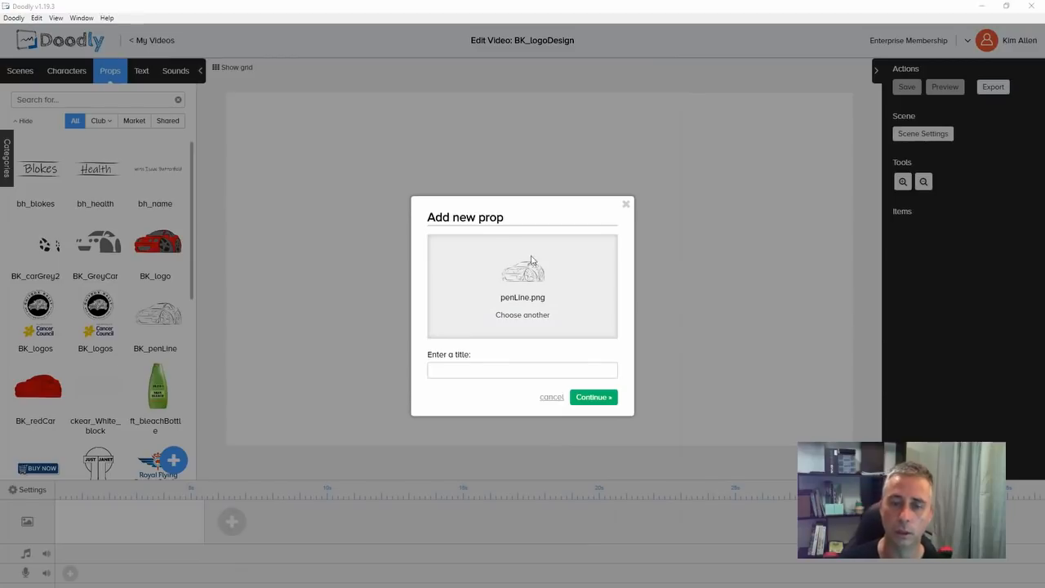
Step: Title the new prop BK_lineDrawing, continue with it, and close the cartoonCar.png preview
click(456, 374)
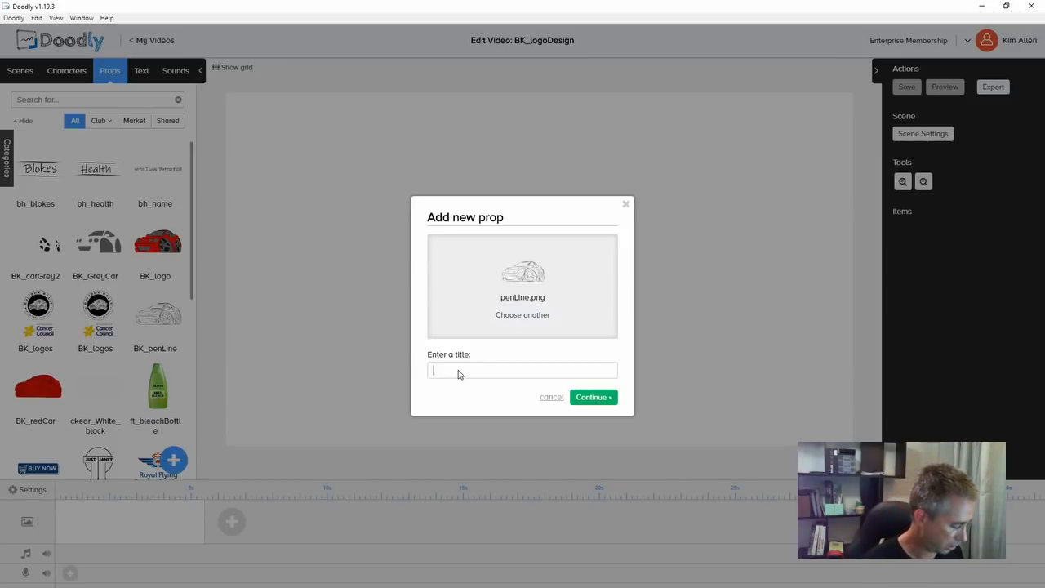
text(BK_)
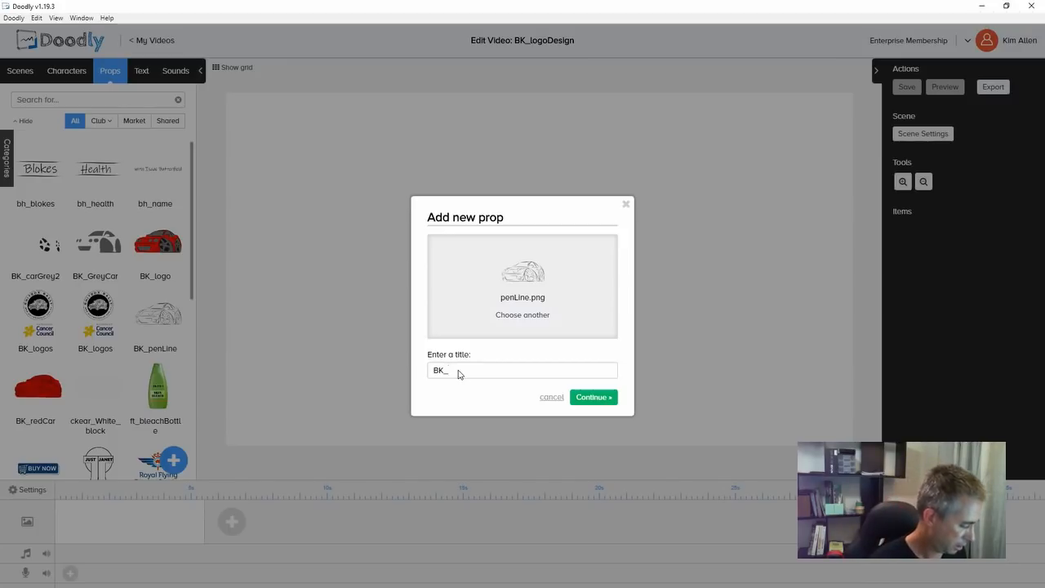
text(lineDCX)
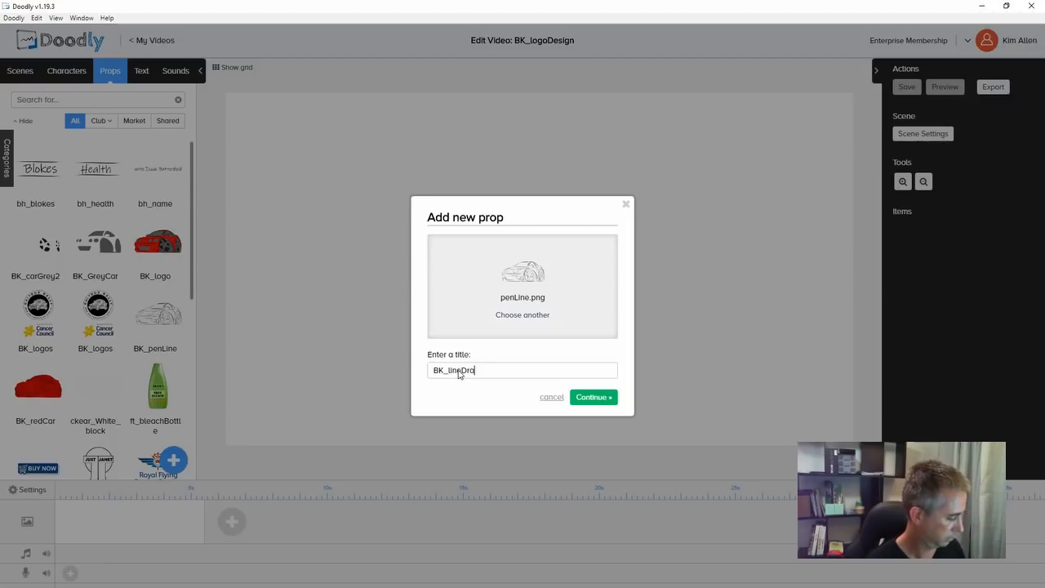
text(wing)
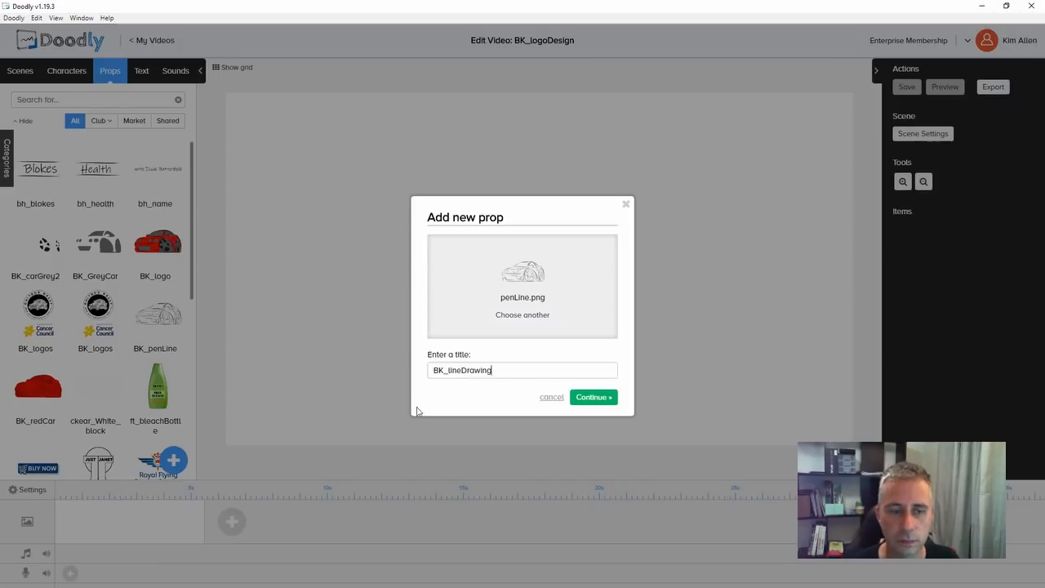
click(608, 399)
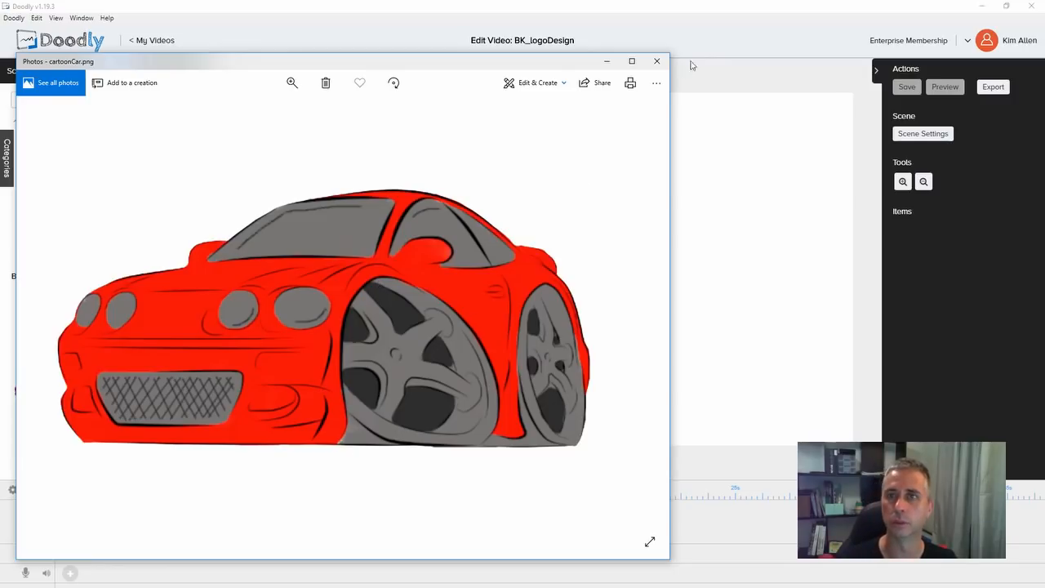
click(656, 62)
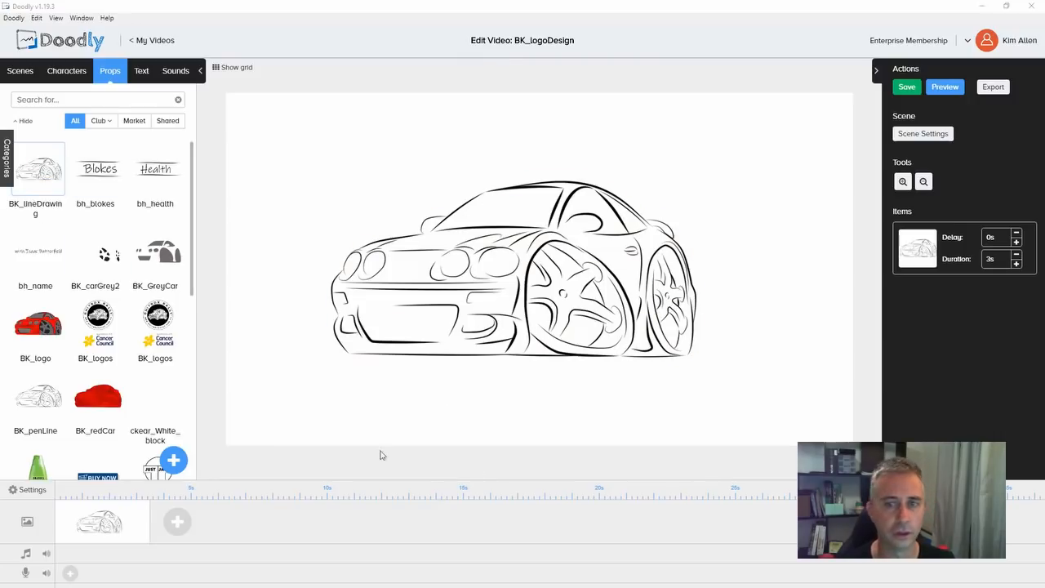
Step: Add a new prop from the carLarge_small.png image and title it BK_colourCar
click(173, 460)
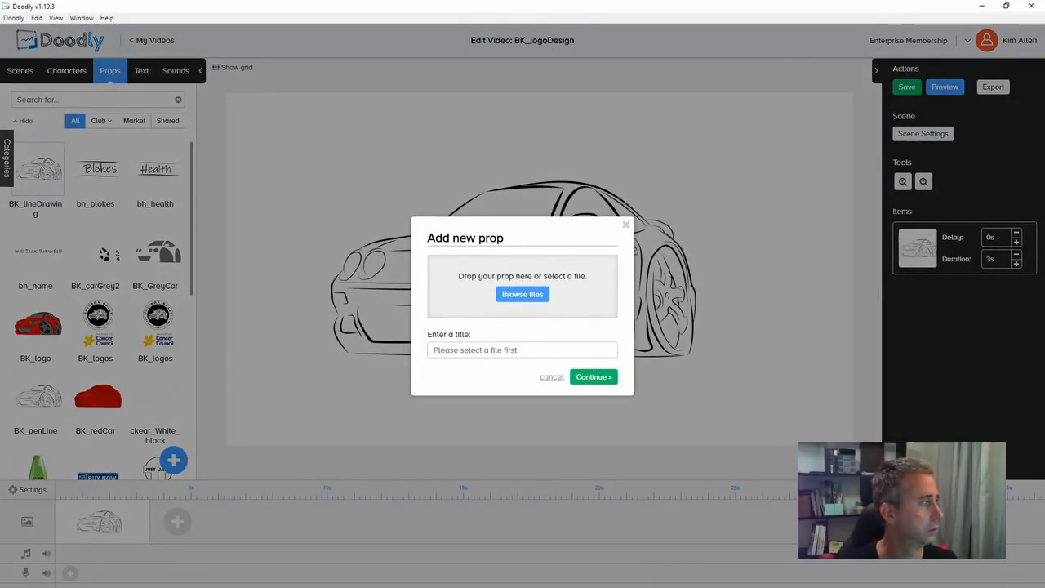
drag(1044, 327, 543, 296)
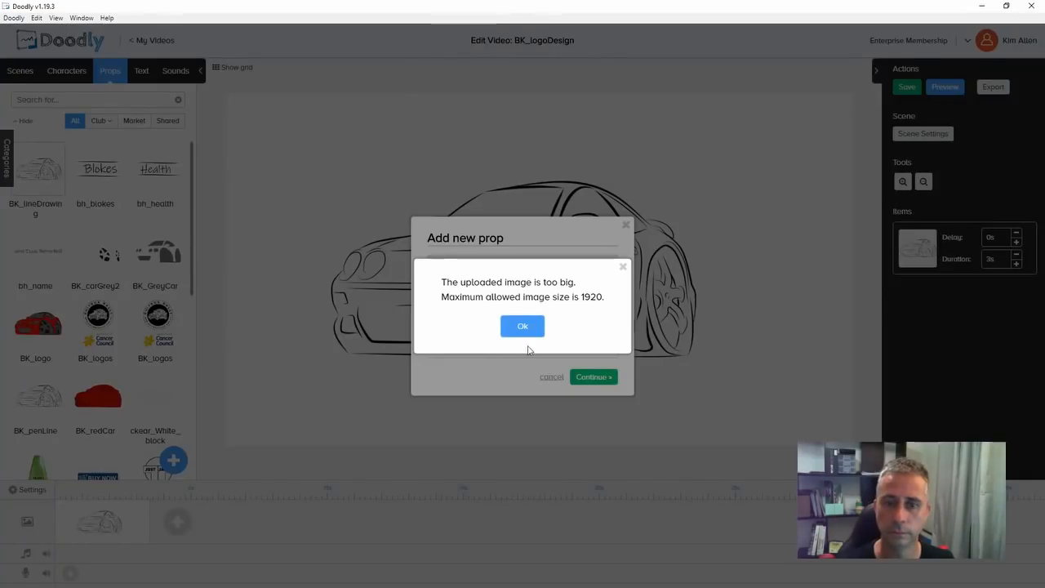
click(626, 268)
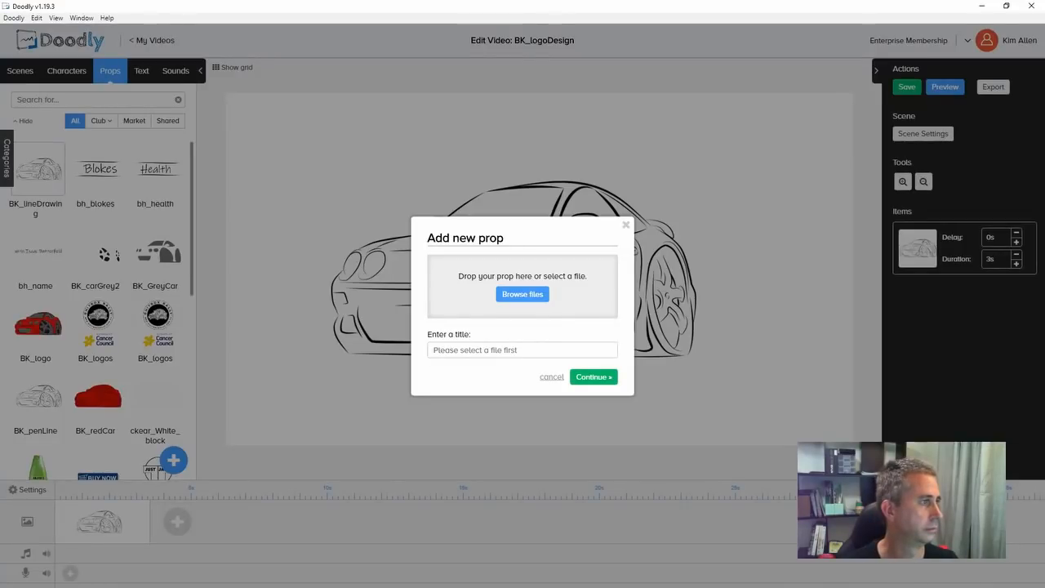
drag(1044, 326, 541, 300)
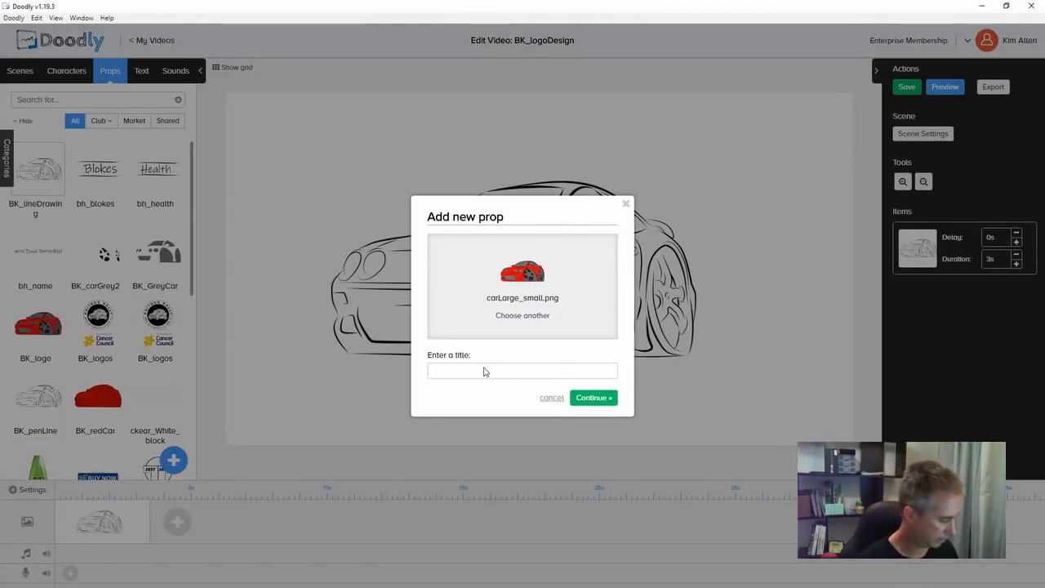
text(BK)
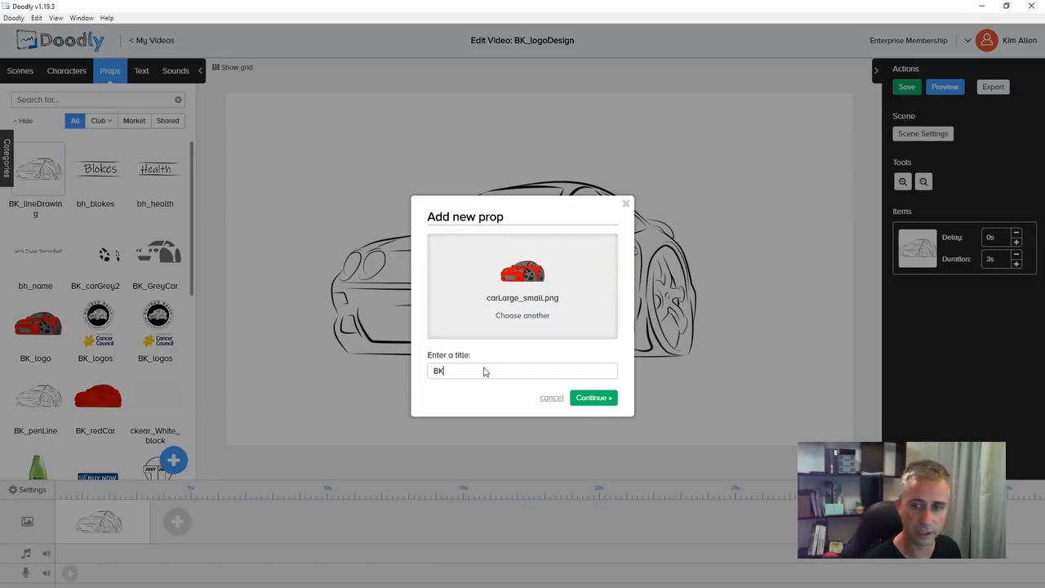
text(_c)
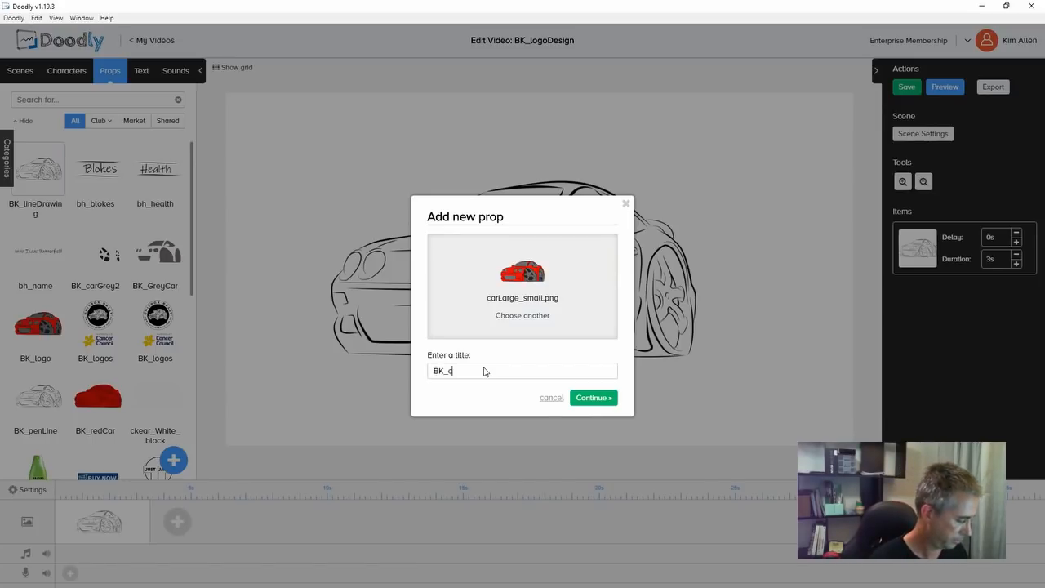
text(olourCar)
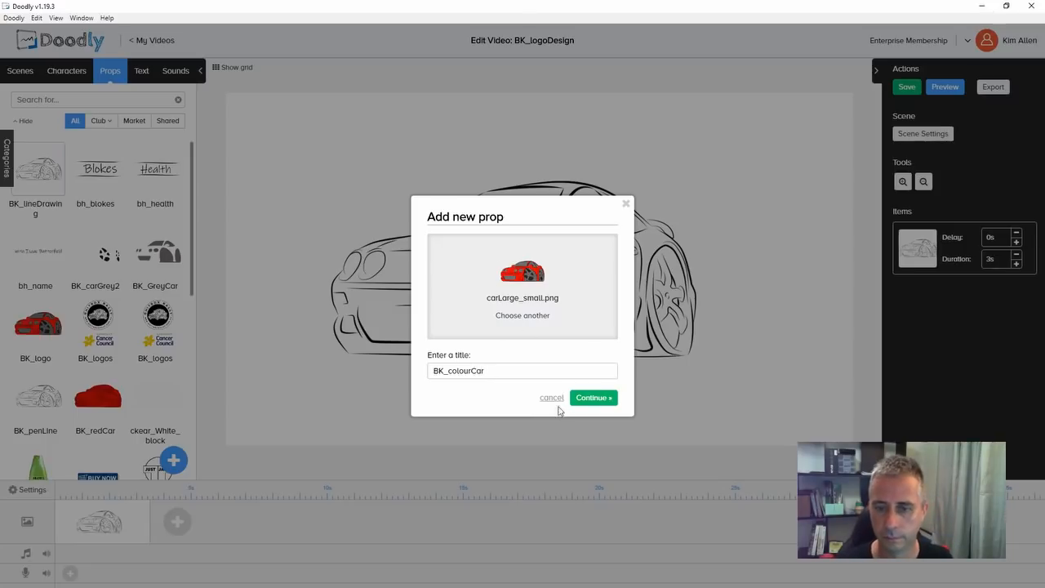
click(605, 400)
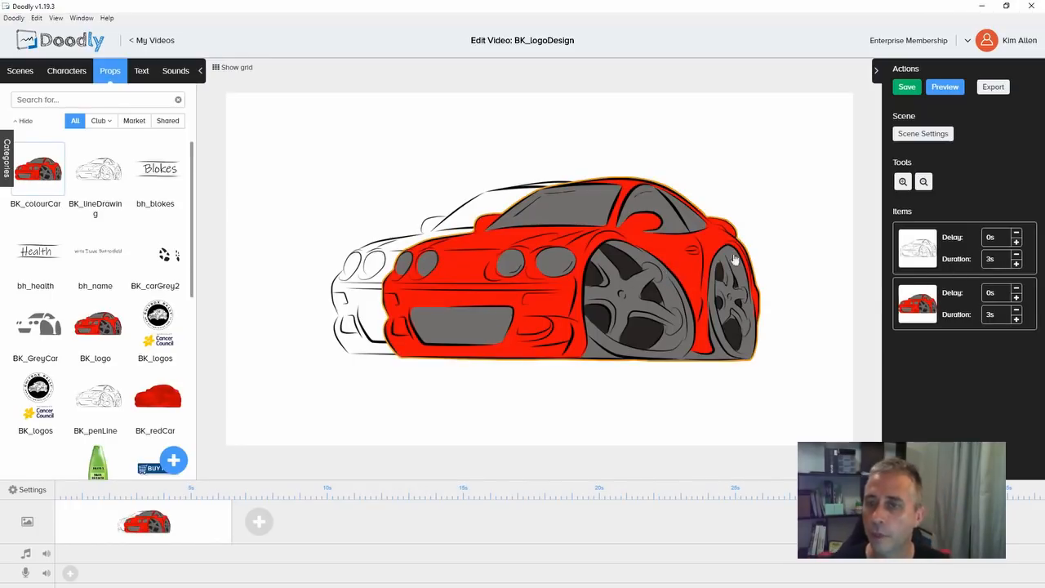
Step: Set the opacity of the coloured car on the canvas to 40%
click(692, 270)
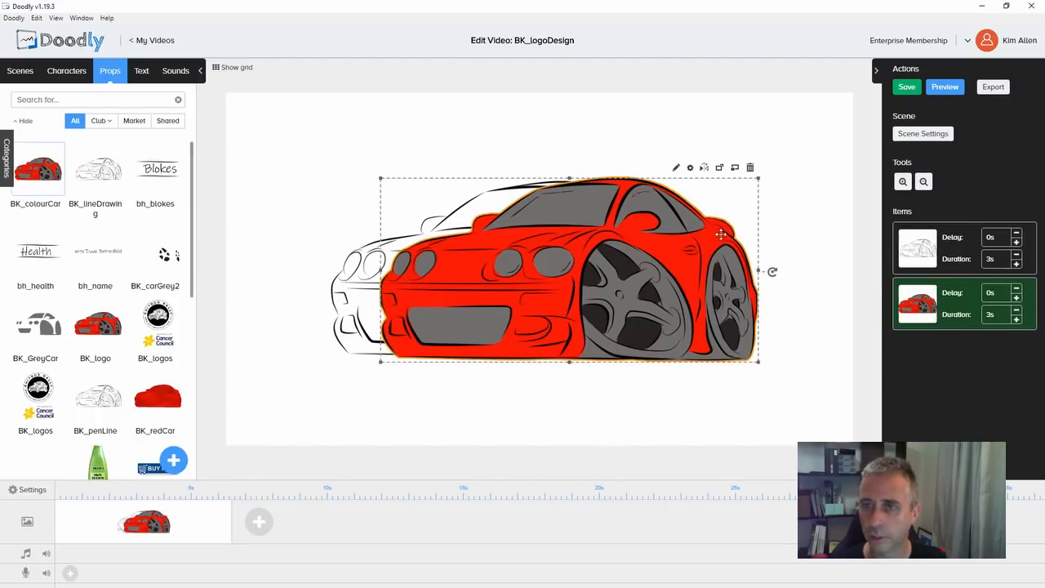
click(691, 168)
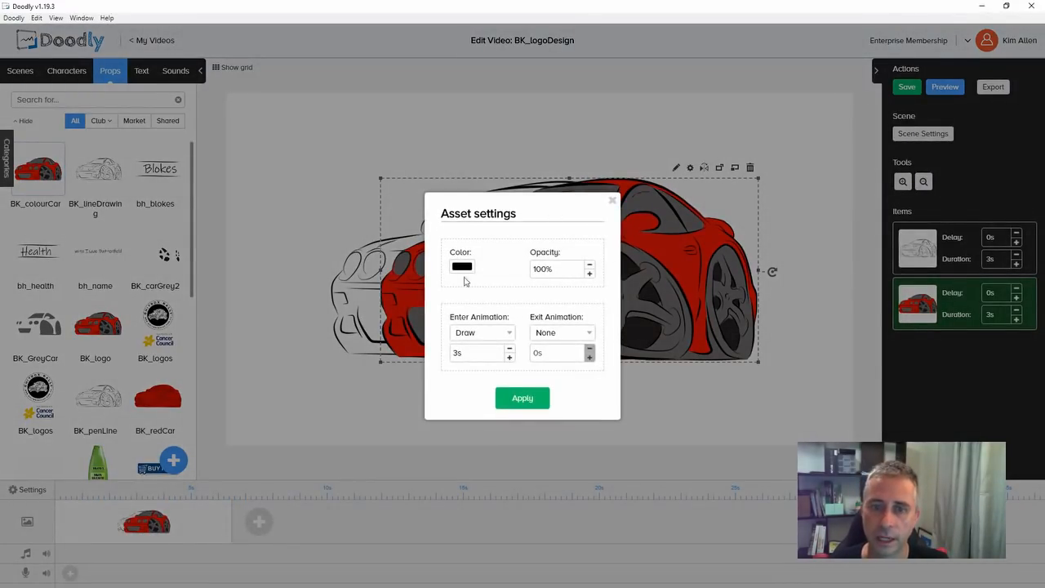
click(557, 272)
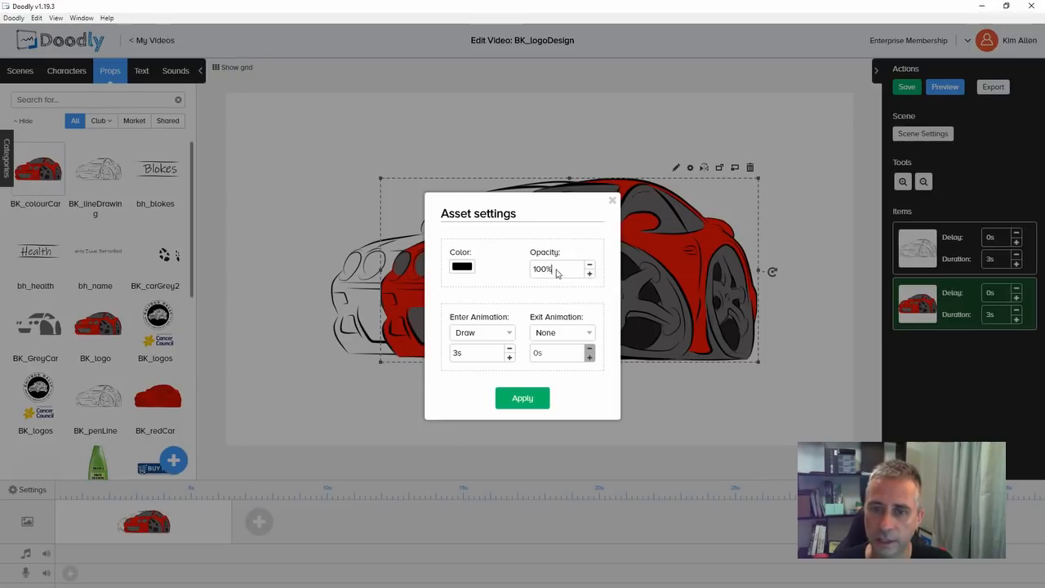
double_click(555, 274)
text(40)
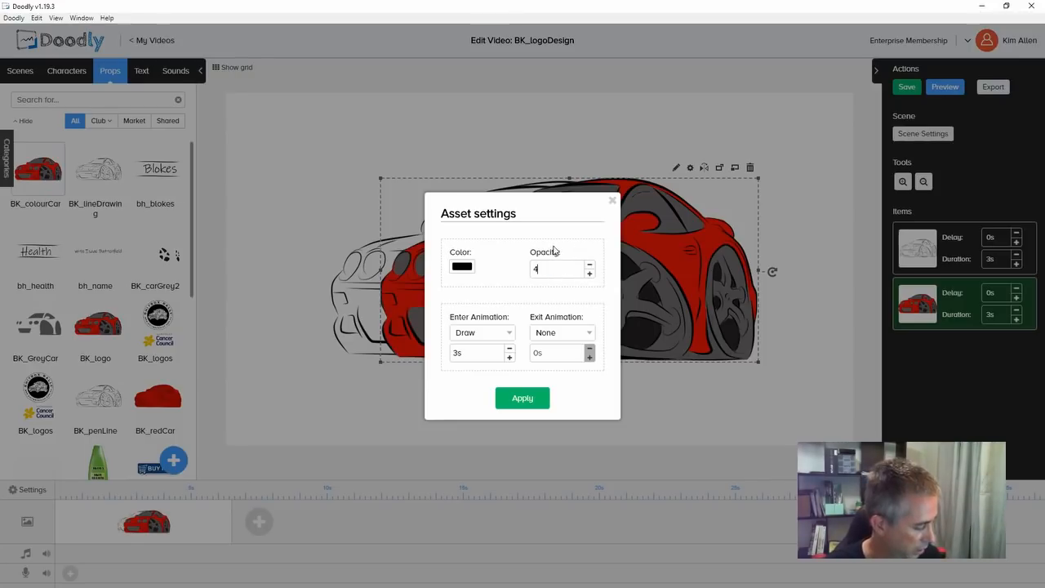
click(529, 400)
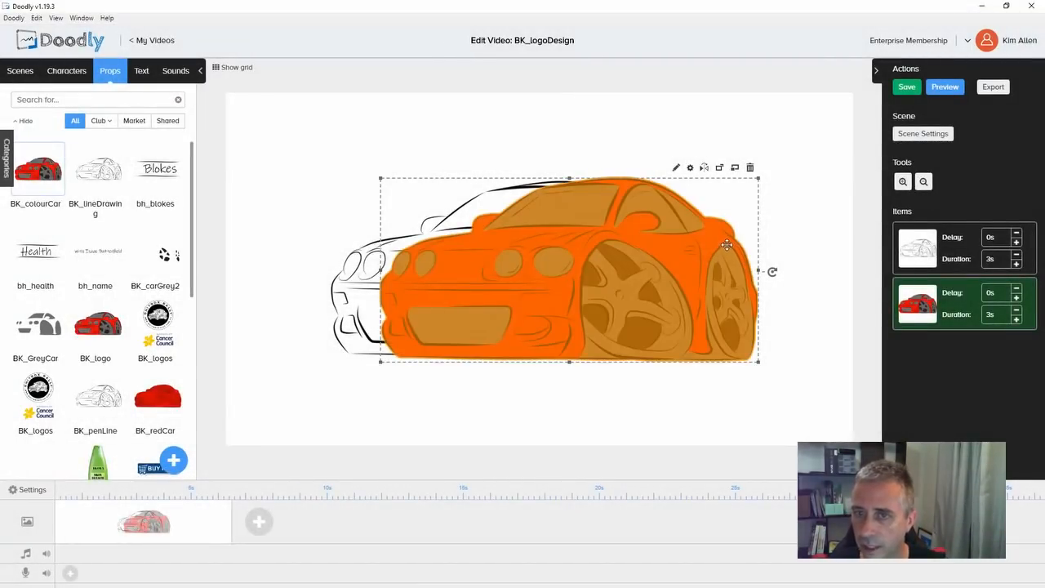
Step: Move the semi-transparent coloured car over the line drawing and nudge it slightly upward to line up their outlines
drag(725, 245, 665, 248)
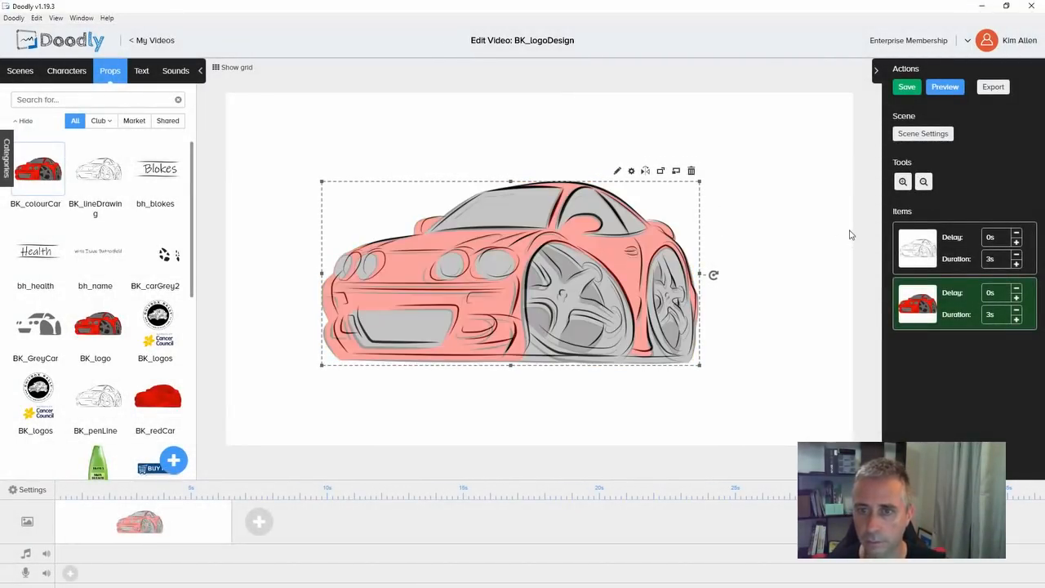
key(Up)
key(Up)
key(Up)
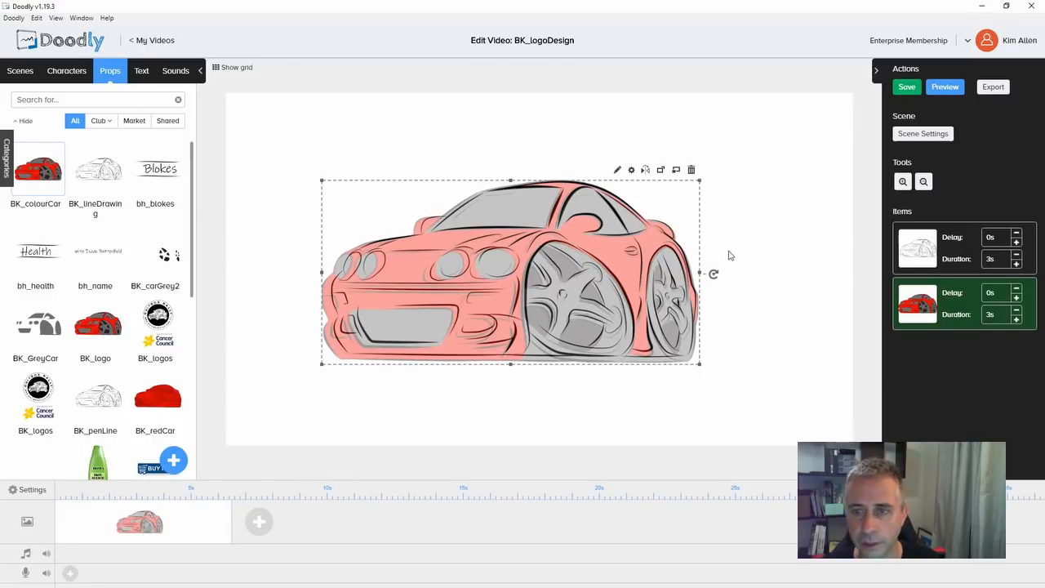
Step: Scale the coloured car down slightly from its lower rear corner to match the line drawing's size
click(921, 185)
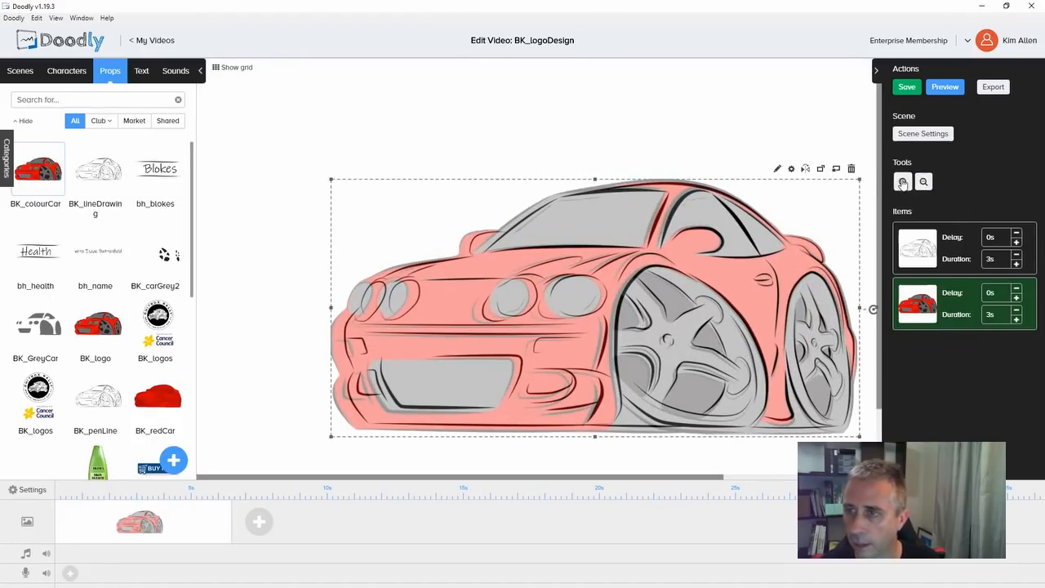
click(903, 182)
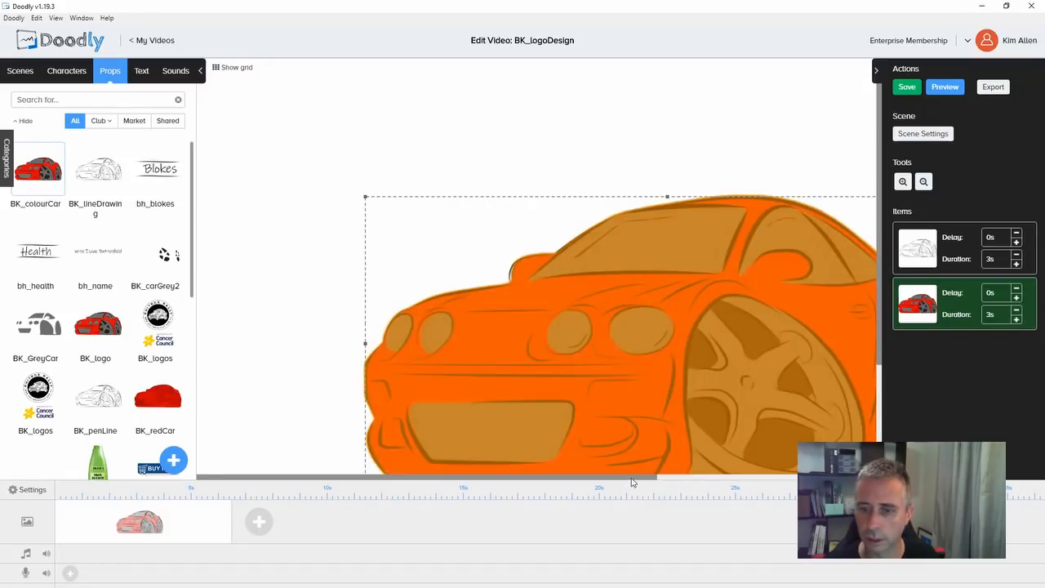
drag(632, 483, 752, 485)
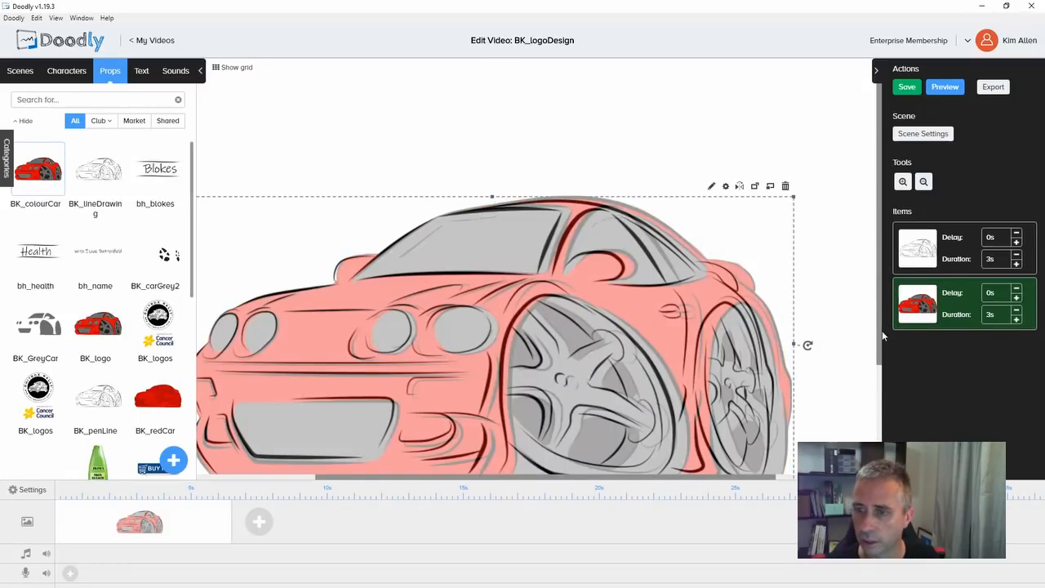
drag(881, 339, 881, 396)
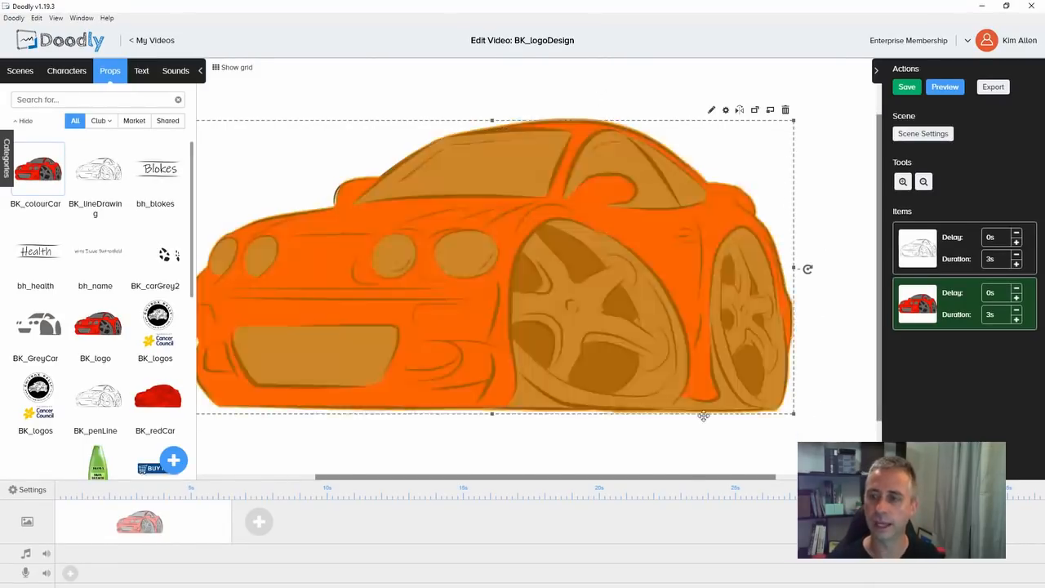
drag(669, 483, 649, 483)
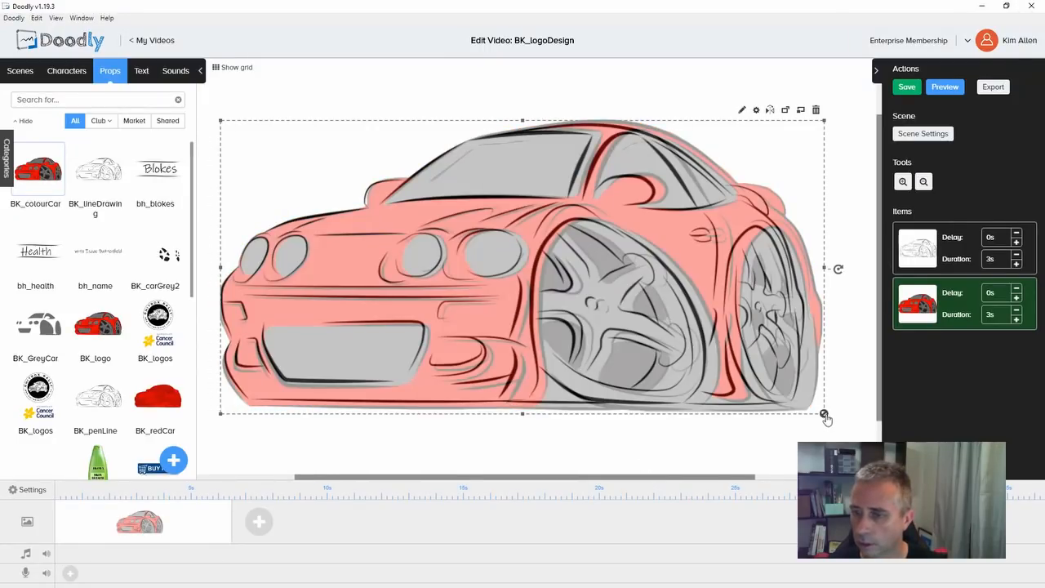
drag(825, 414, 802, 407)
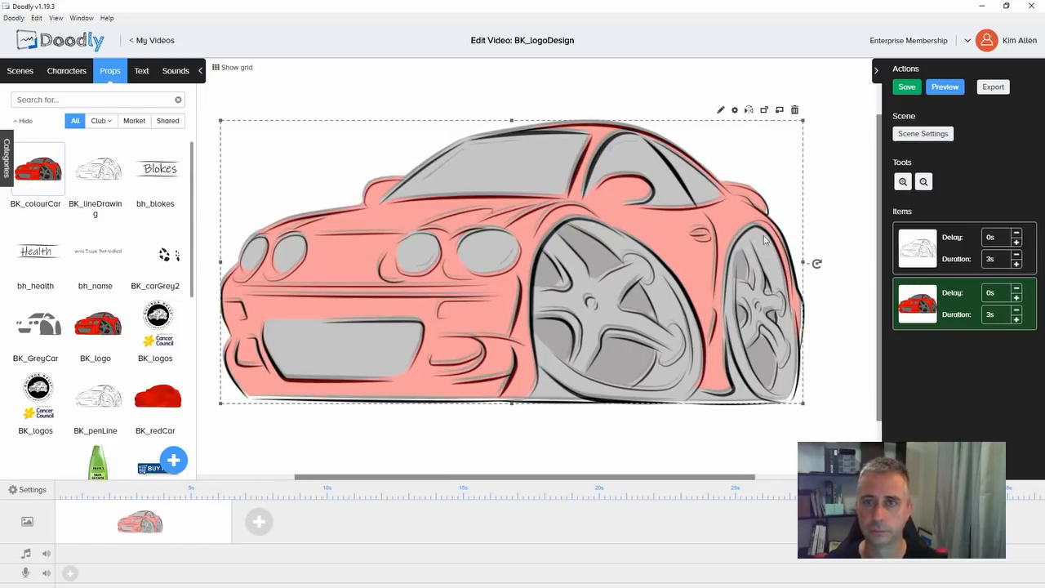
Step: Nudge the coloured car down and sideways, and enlarge it very slightly to fit the line drawing's outline
key(Down)
key(Down)
key(Down)
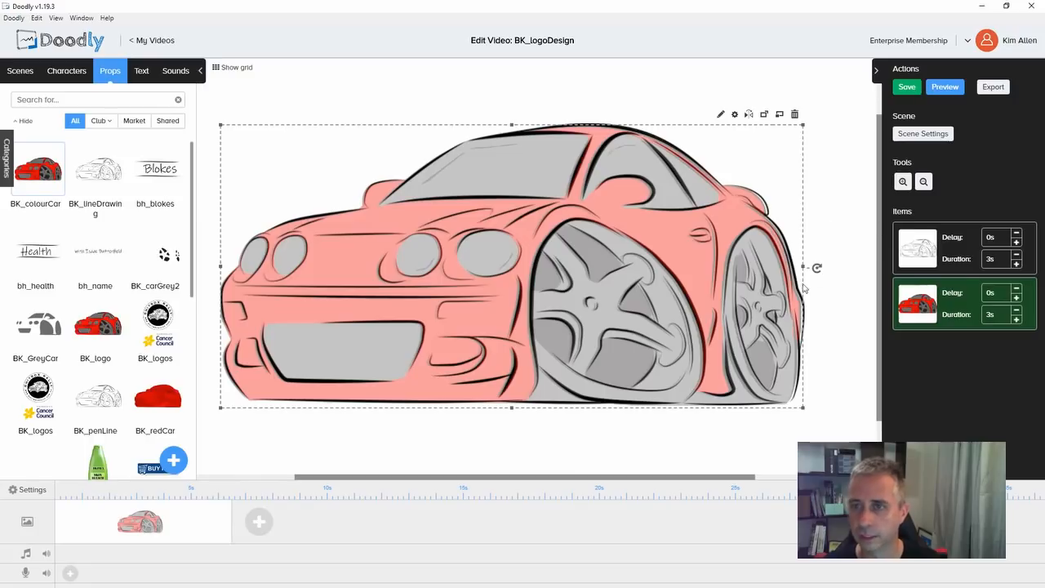
key(Right)
key(Right)
key(Right)
key(Right)
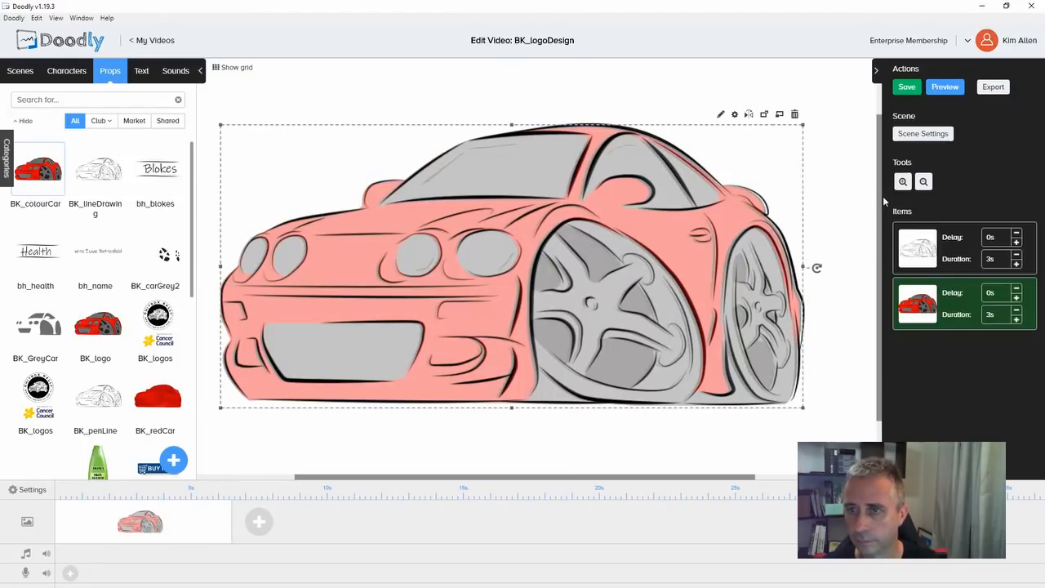
key(Left)
key(Left)
key(Left)
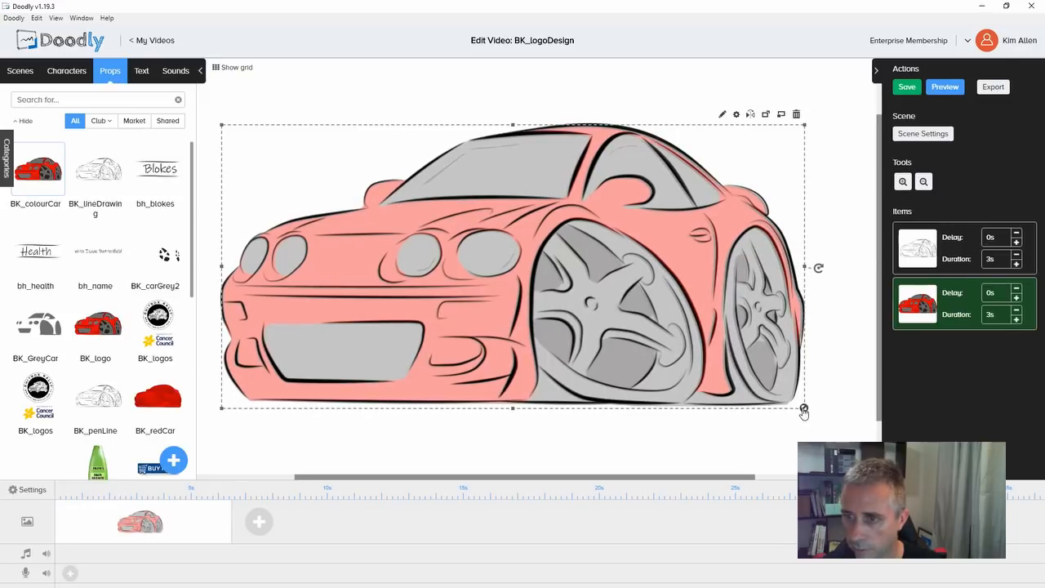
drag(805, 413, 807, 413)
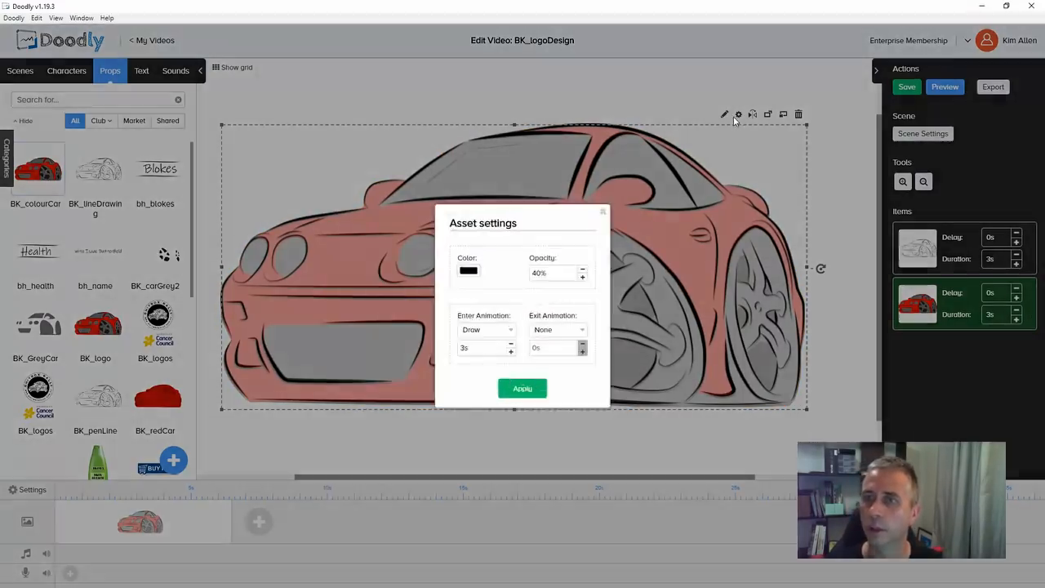
Step: Set the opacity of the coloured car to 100% and apply it
click(739, 114)
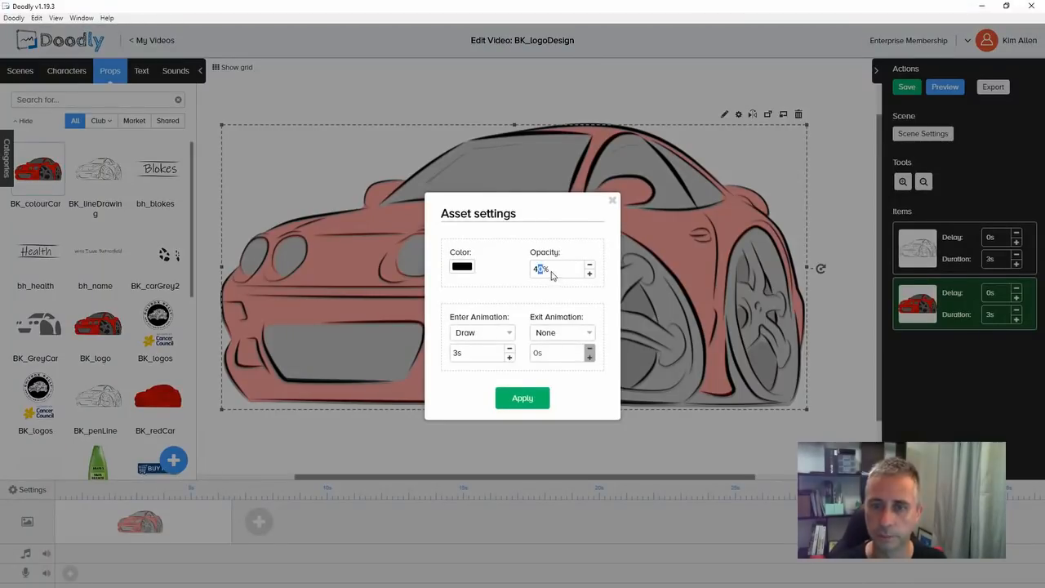
double_click(541, 270)
text(100)
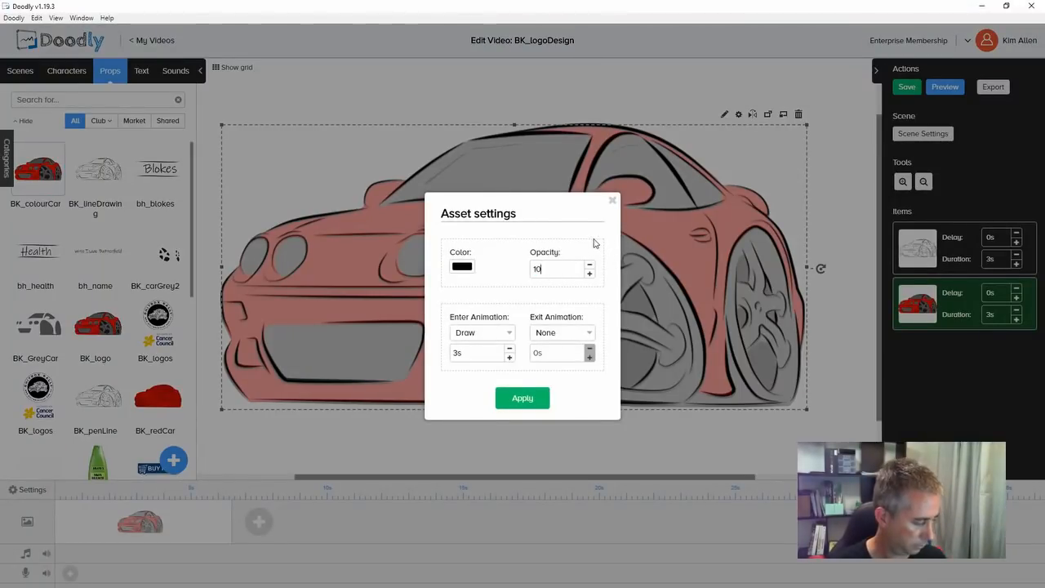
click(527, 398)
Step: Select the line drawing item, collapse both side panels for more canvas room, and open the drawing for path editing
click(954, 238)
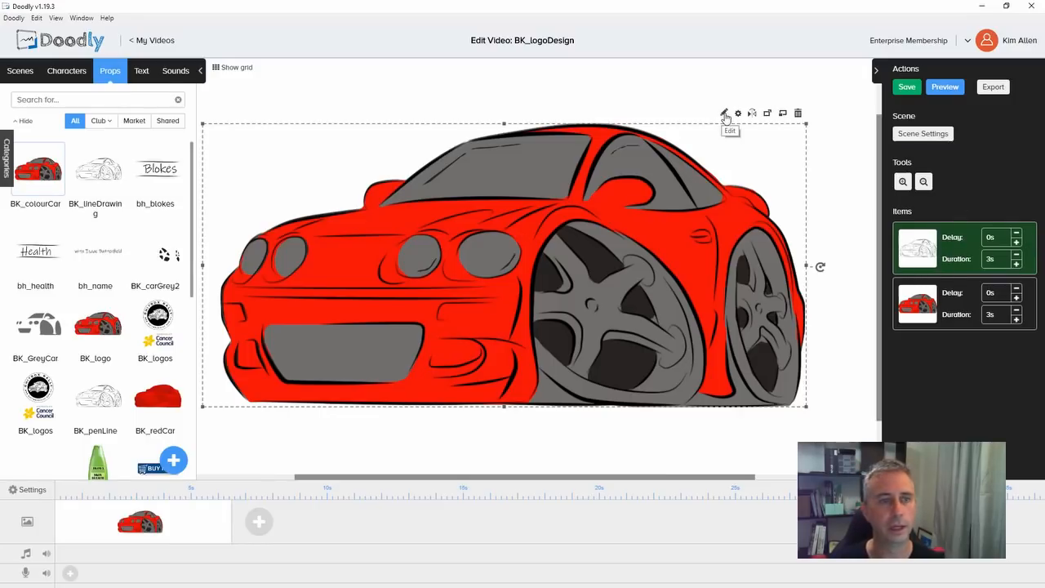
click(199, 73)
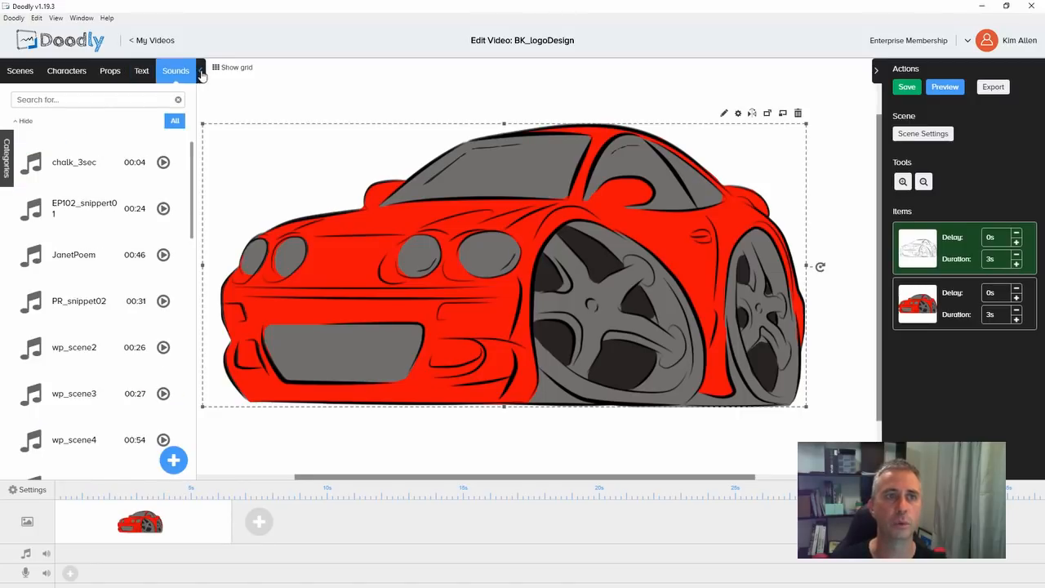
click(201, 73)
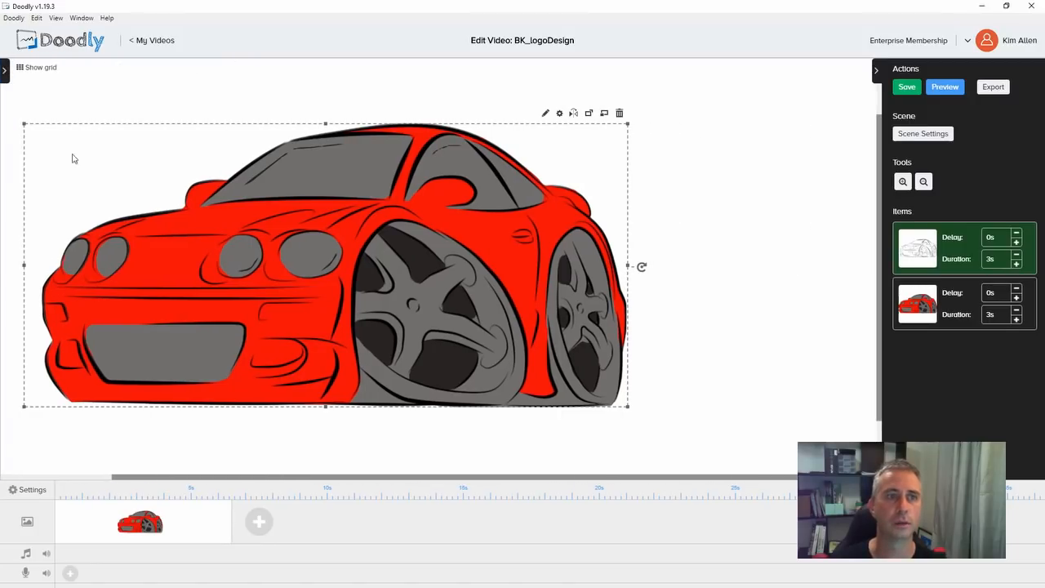
click(876, 75)
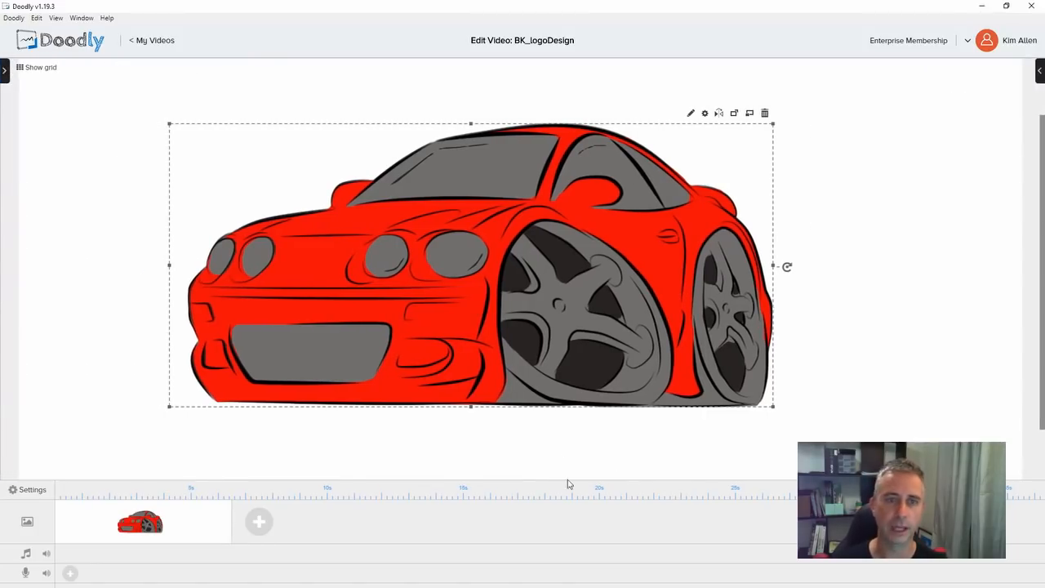
click(692, 114)
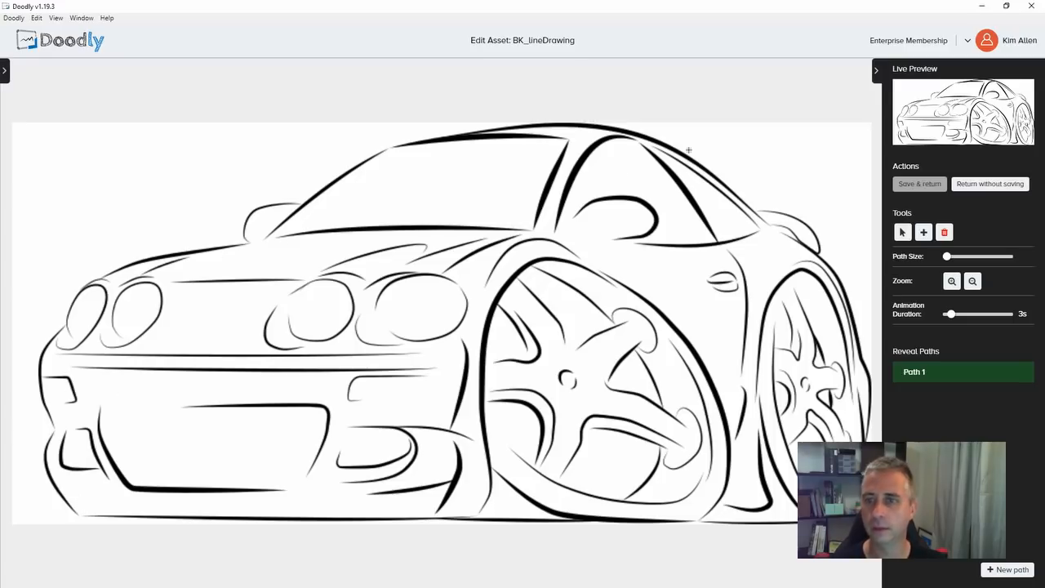
Step: Rename the reveal path Path 1 as rightSide
double_click(925, 374)
key(BackSpace)
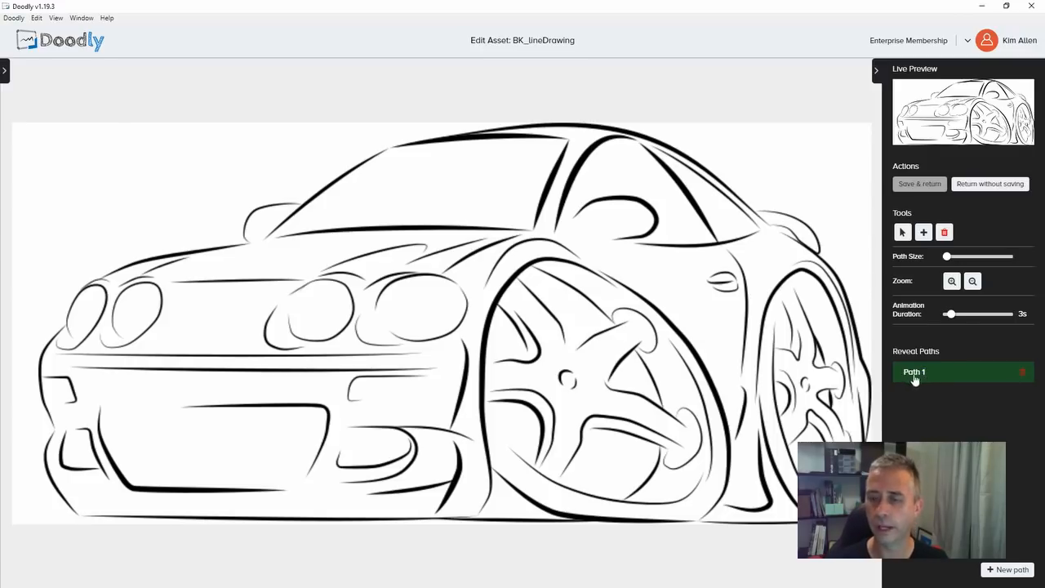
key(BackSpace)
key(BackSpace)
key(BackSpace)
key(BackSpace)
key(BackSpace)
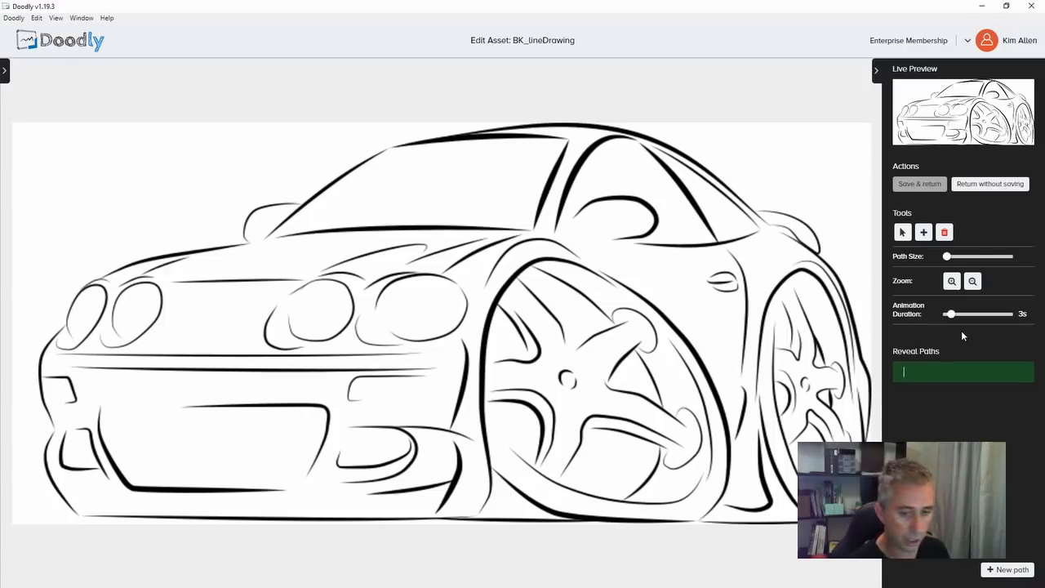
text(Rig)
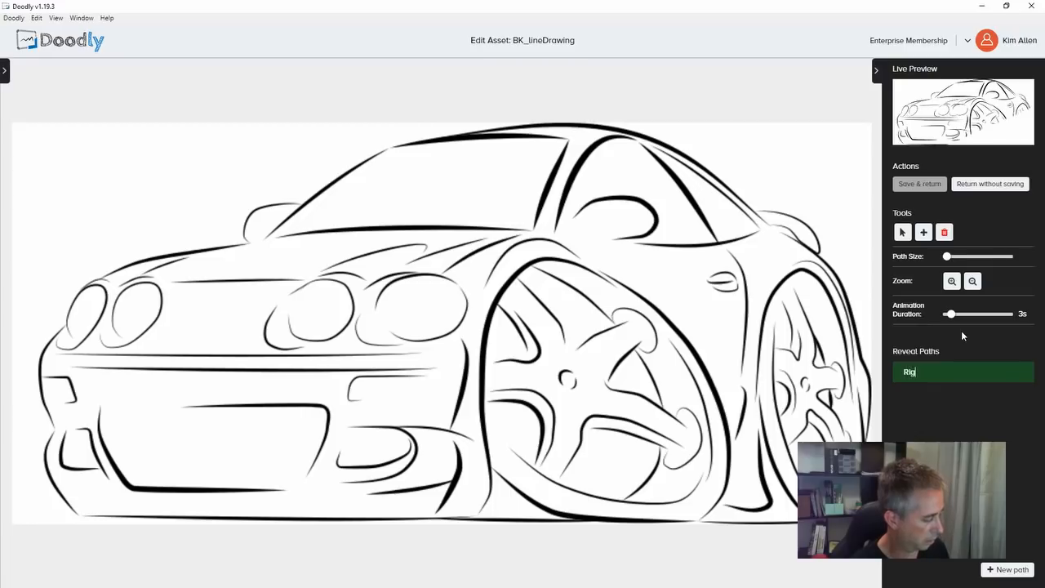
text(h)
key(BackSpace)
key(BackSpace)
key(BackSpace)
key(BackSpace)
text(t)
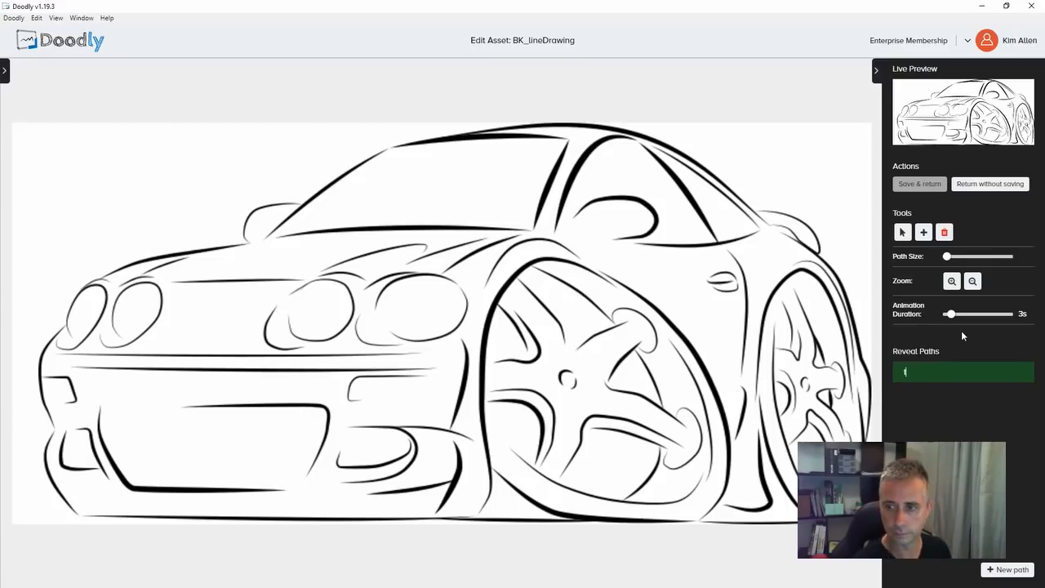
text(ight)
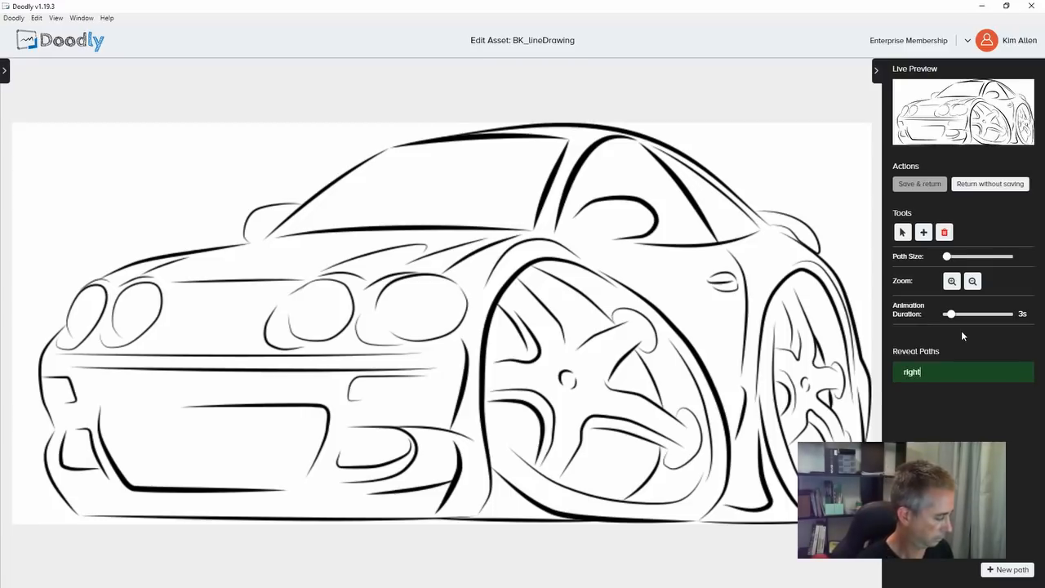
text(Side)
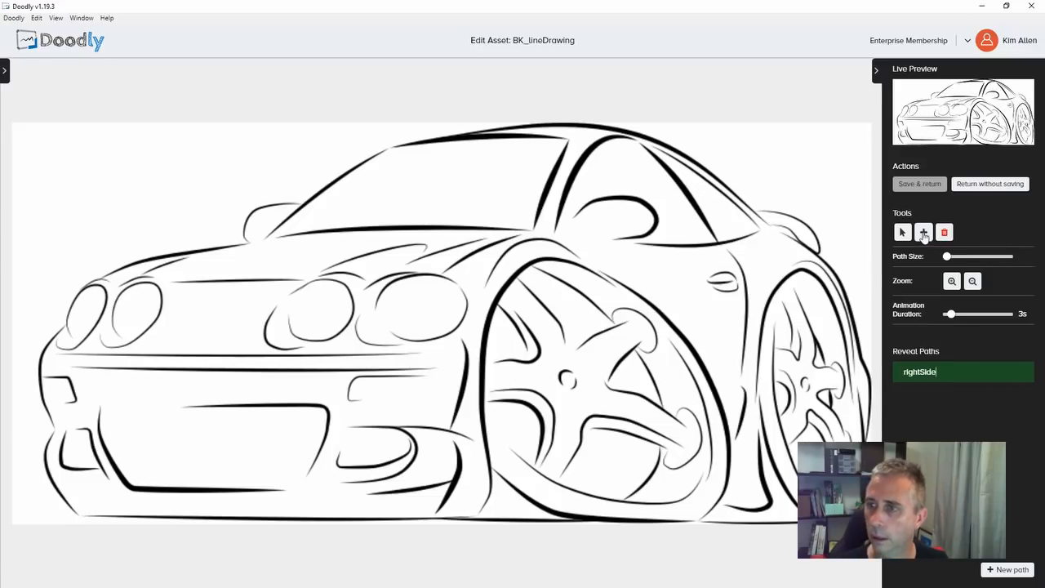
Step: Increase the path size slightly and trace the bonnet's outer edge with rightSide reveal points, from the wing mirror to the outer headlight
click(924, 235)
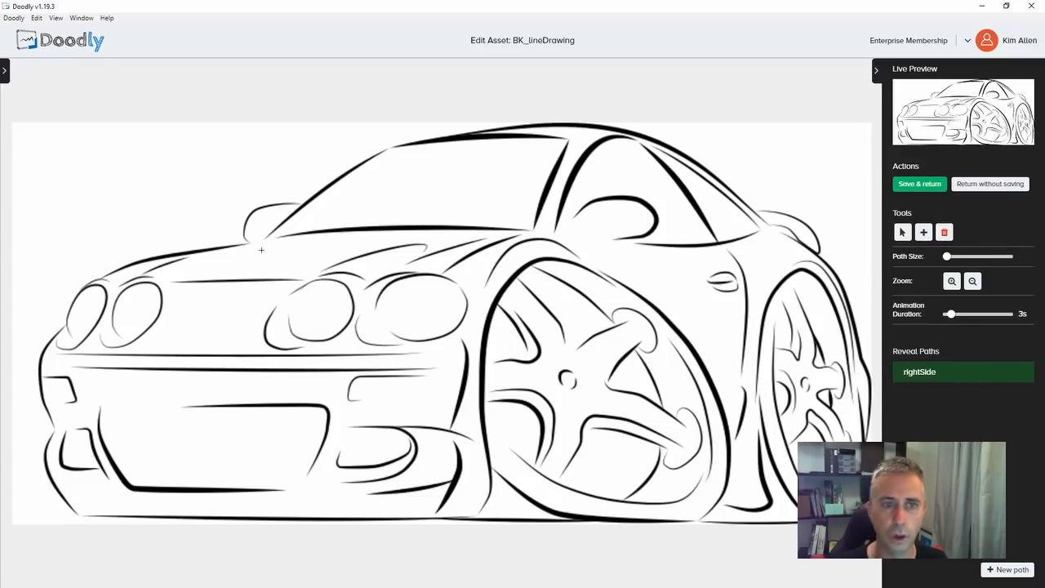
drag(948, 257, 958, 260)
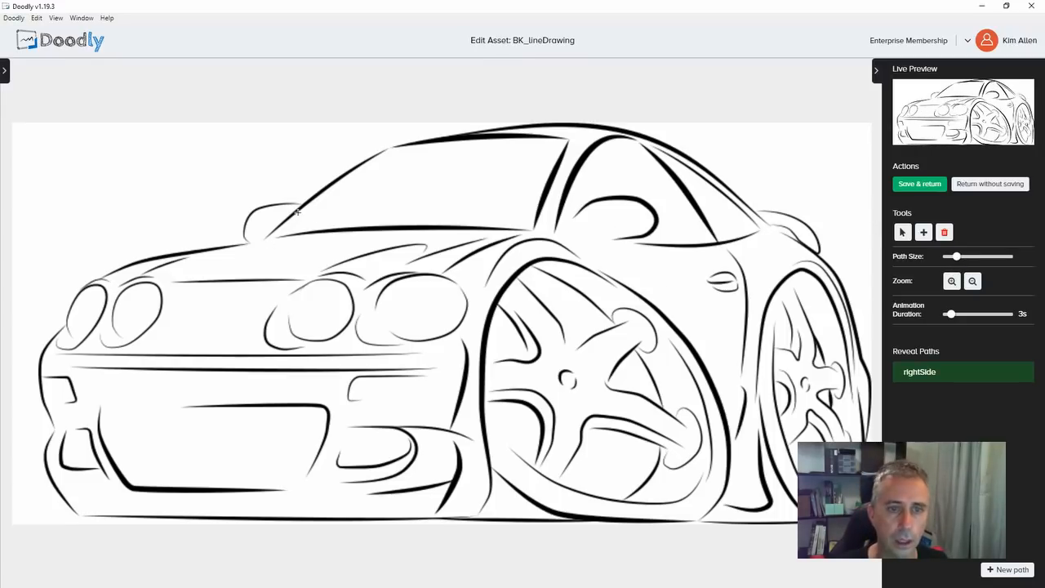
click(164, 257)
click(129, 264)
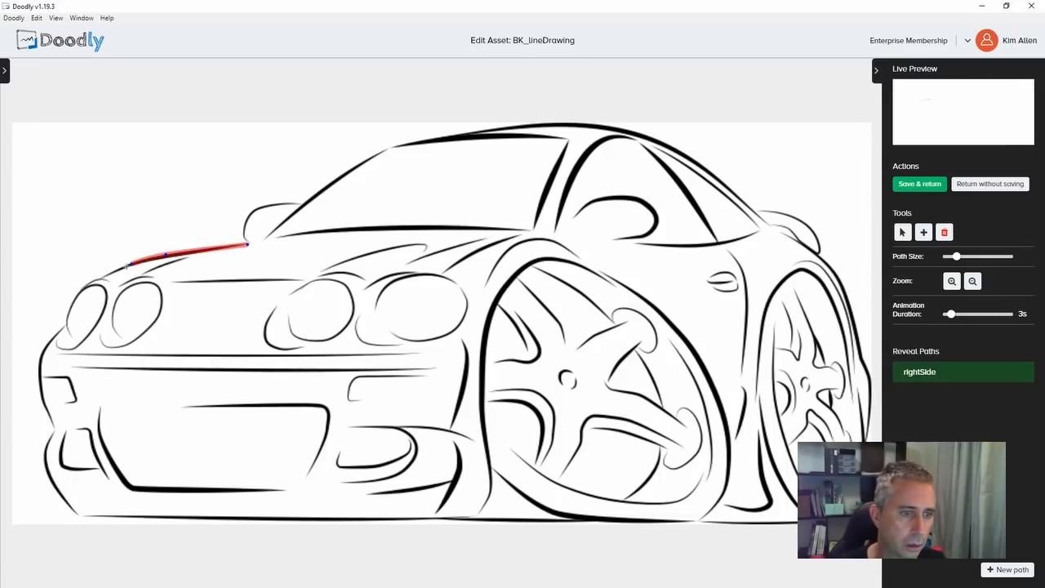
click(104, 276)
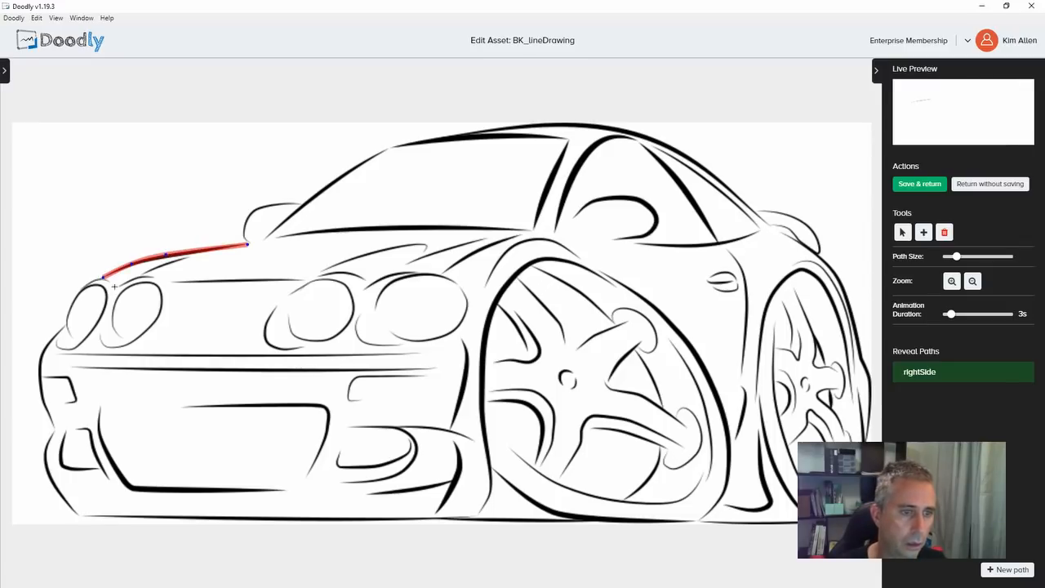
click(168, 256)
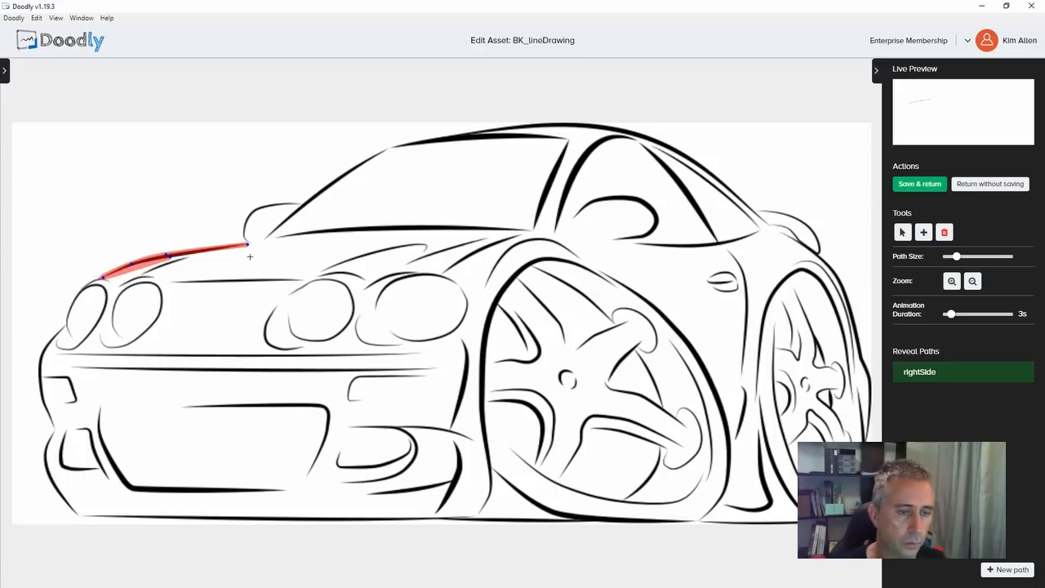
key(ctrl+z)
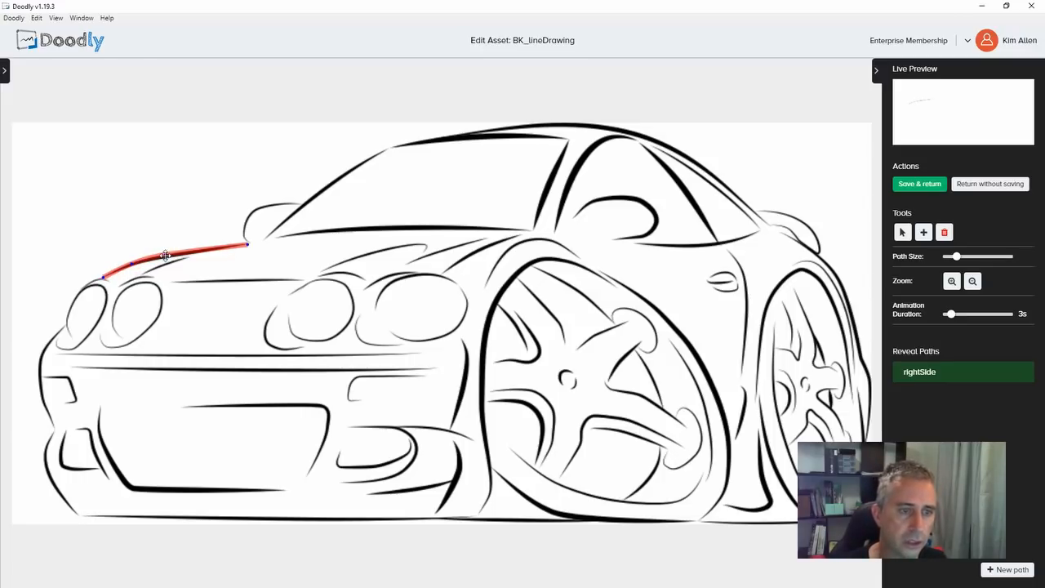
click(244, 244)
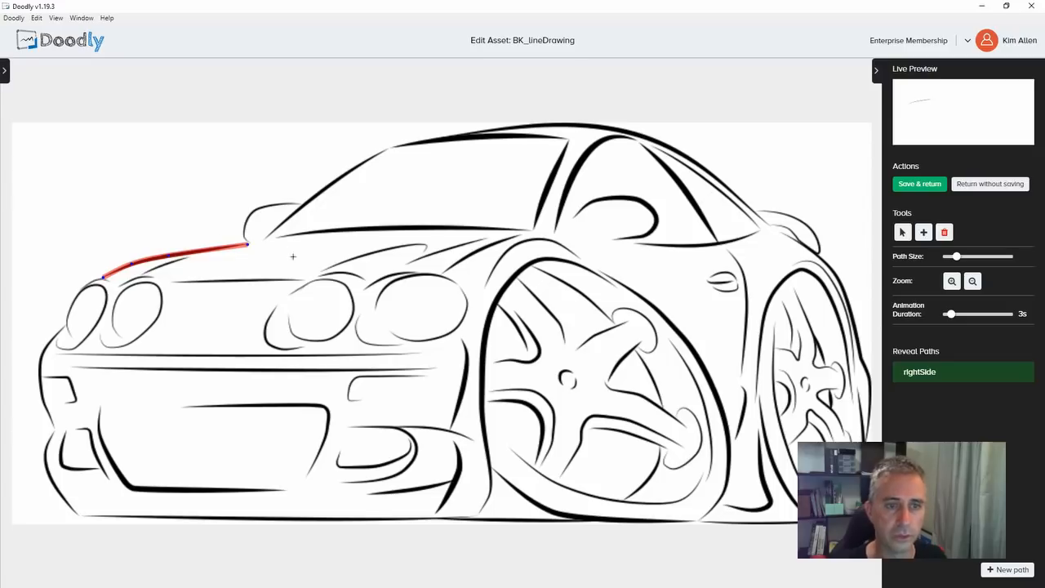
Step: Continue the rightSide path along the outer headlight's outside edge, from the bonnet corner down to the bottom of the lamp
click(82, 288)
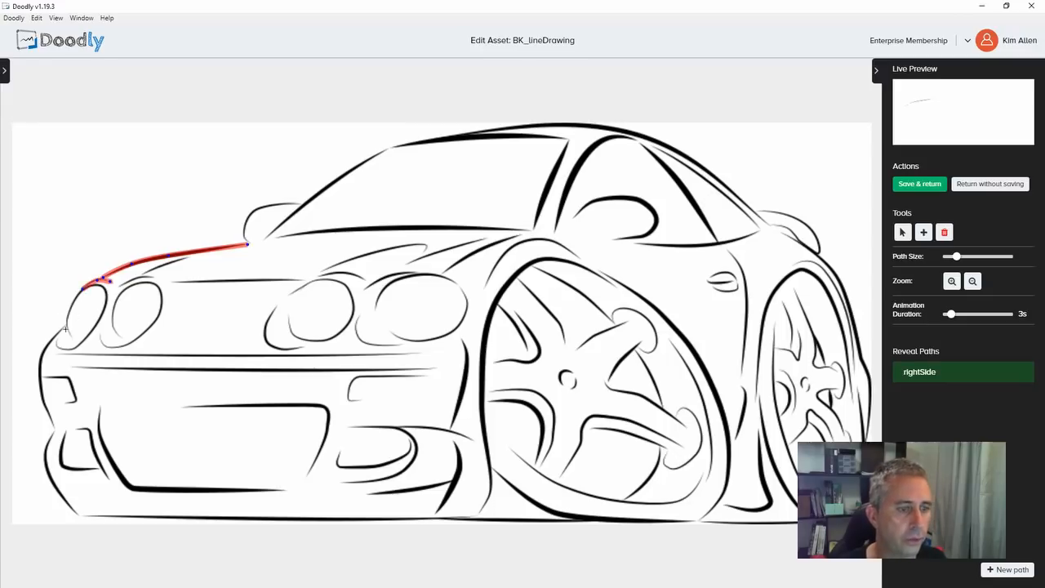
click(67, 325)
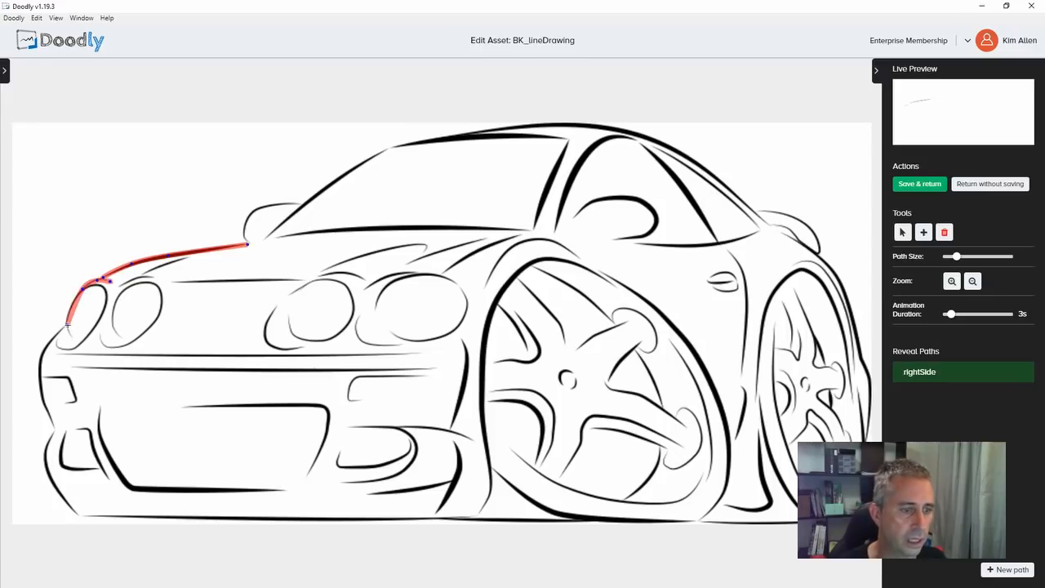
drag(67, 325, 69, 310)
click(68, 326)
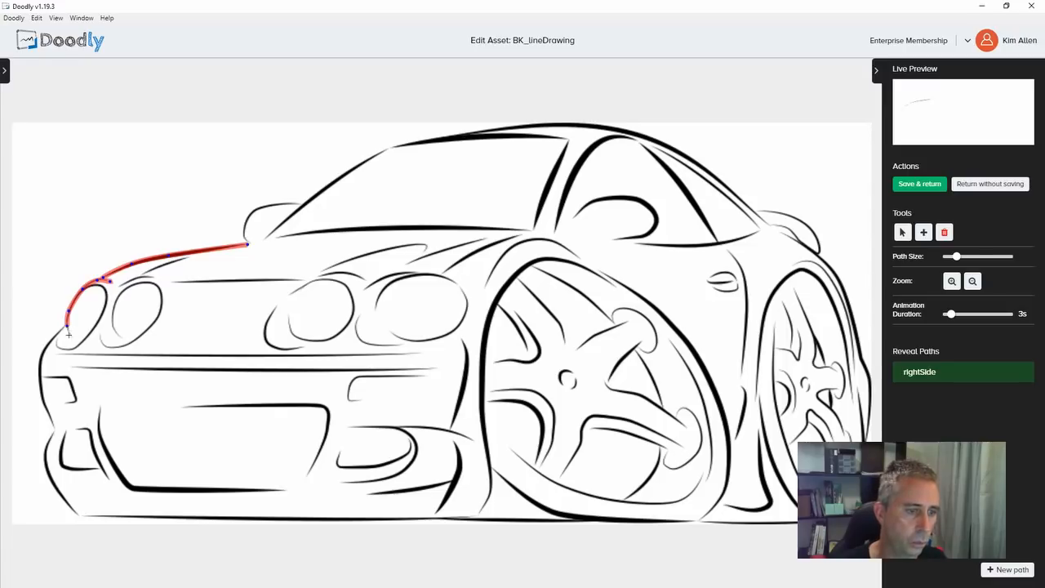
click(72, 337)
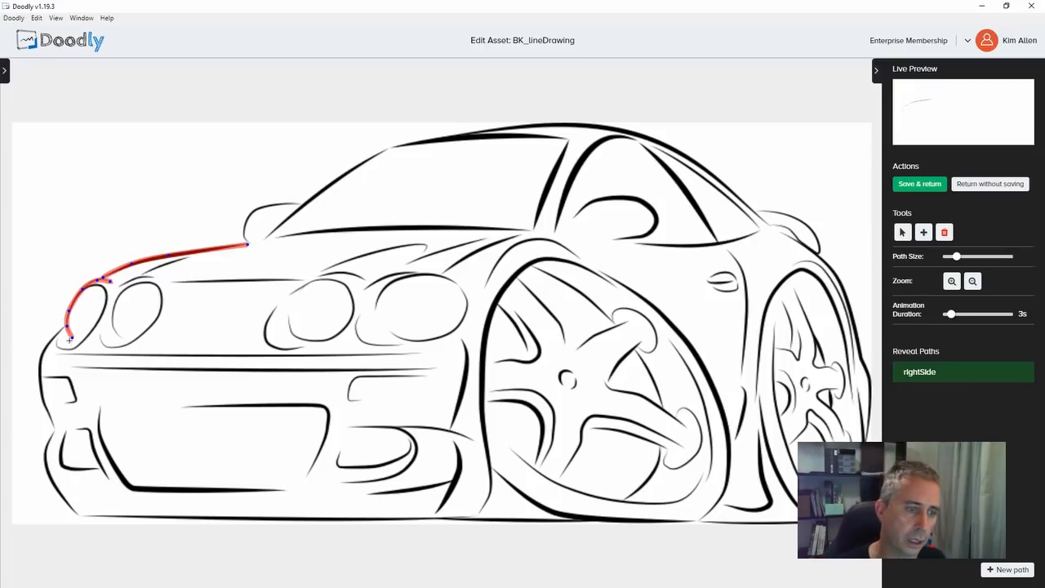
Step: Trace the rightSide path over the outer headlight's top, inner edge and base, increasing the path size slightly to cover the line
click(75, 292)
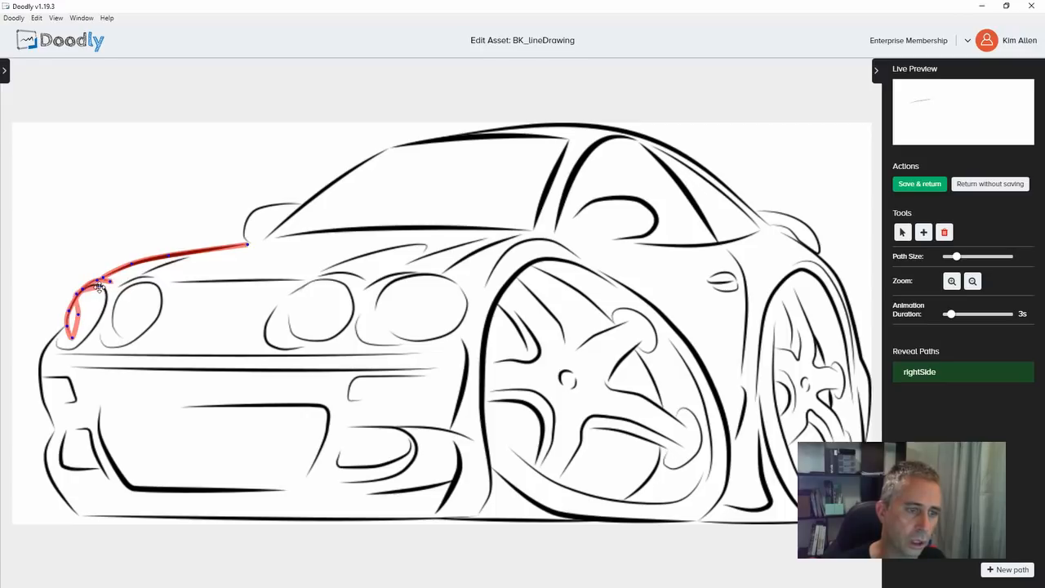
click(107, 293)
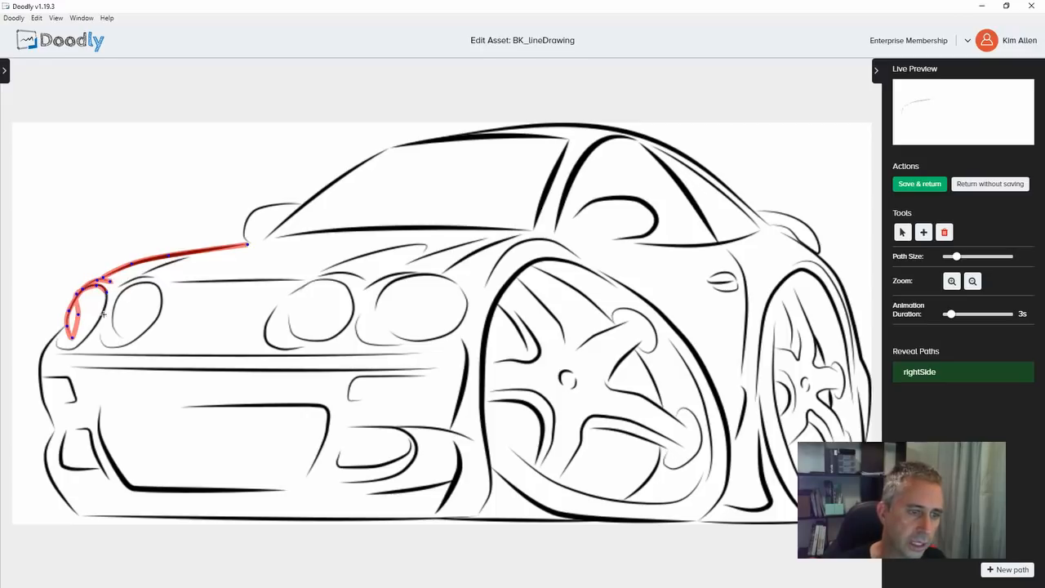
click(100, 320)
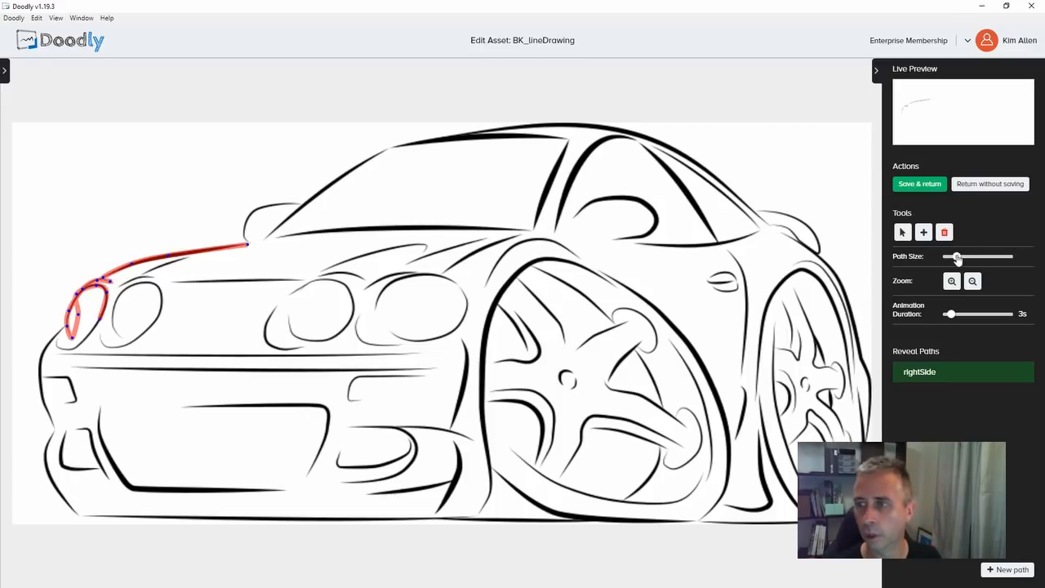
drag(957, 257, 965, 258)
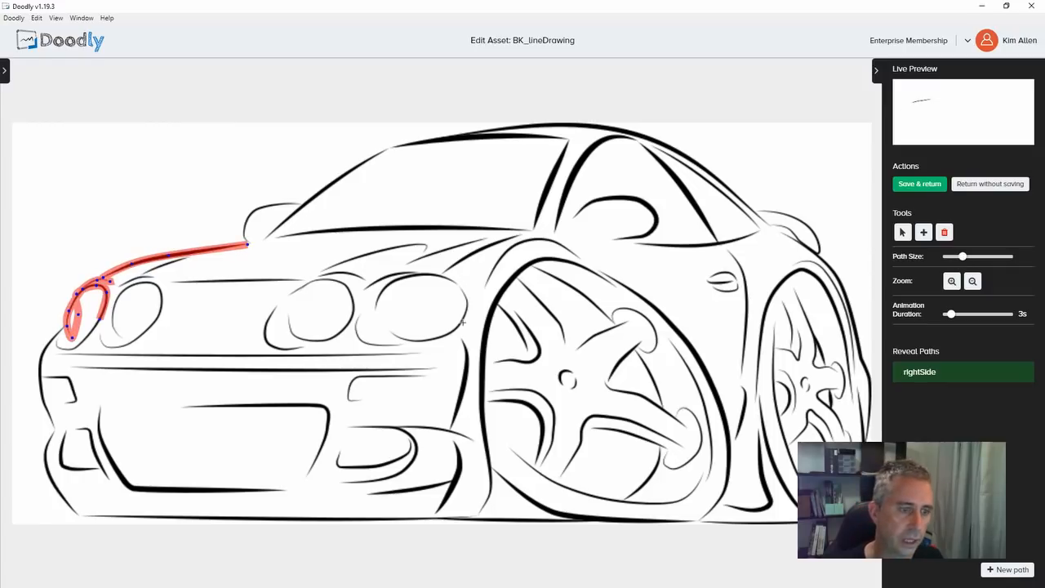
click(74, 350)
click(61, 349)
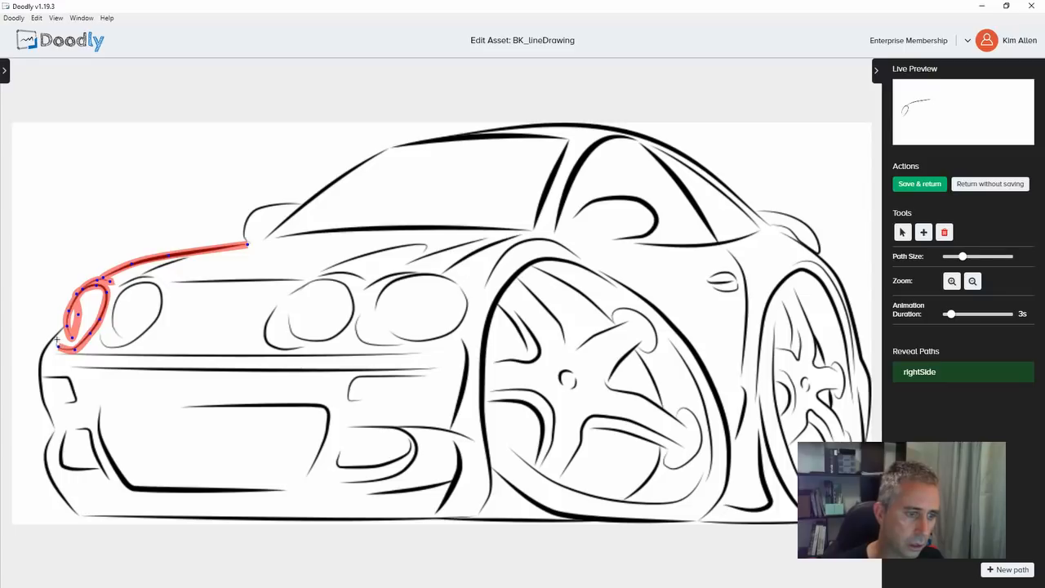
click(57, 338)
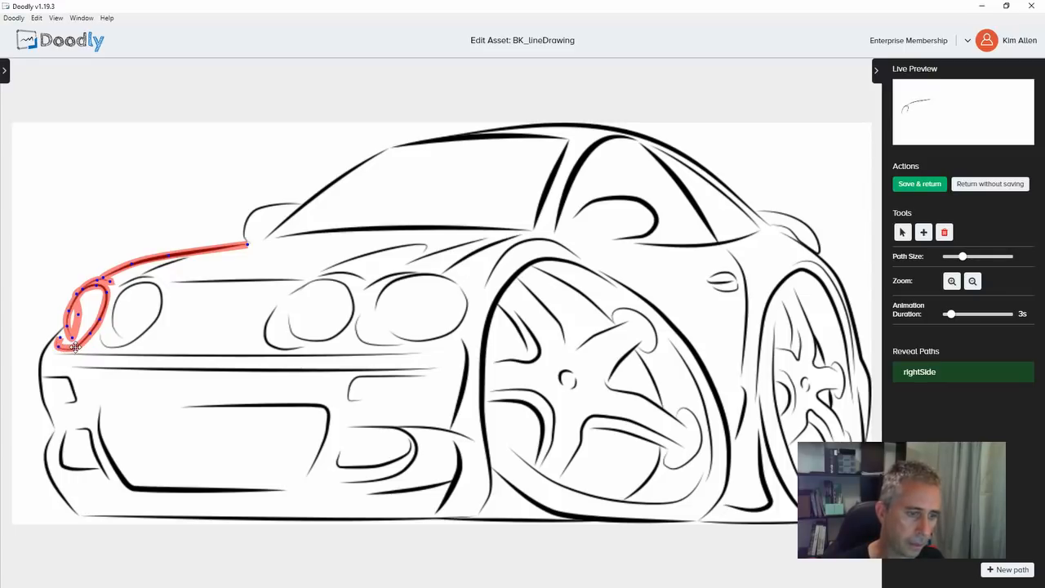
Step: Extend the rightSide path from the outer headlight down the front bumper's outer edge to the start of the ground line
click(48, 343)
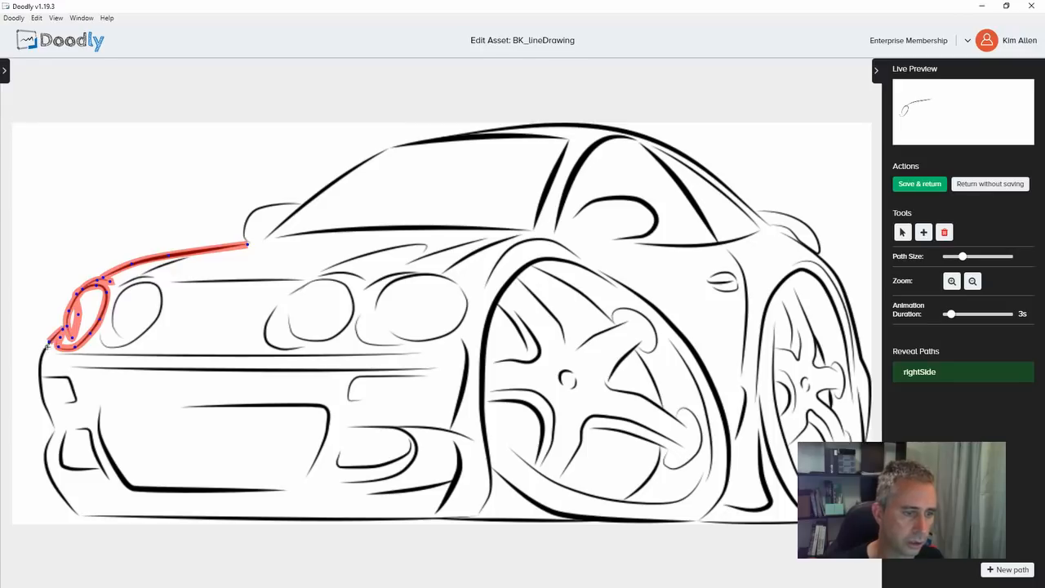
click(39, 369)
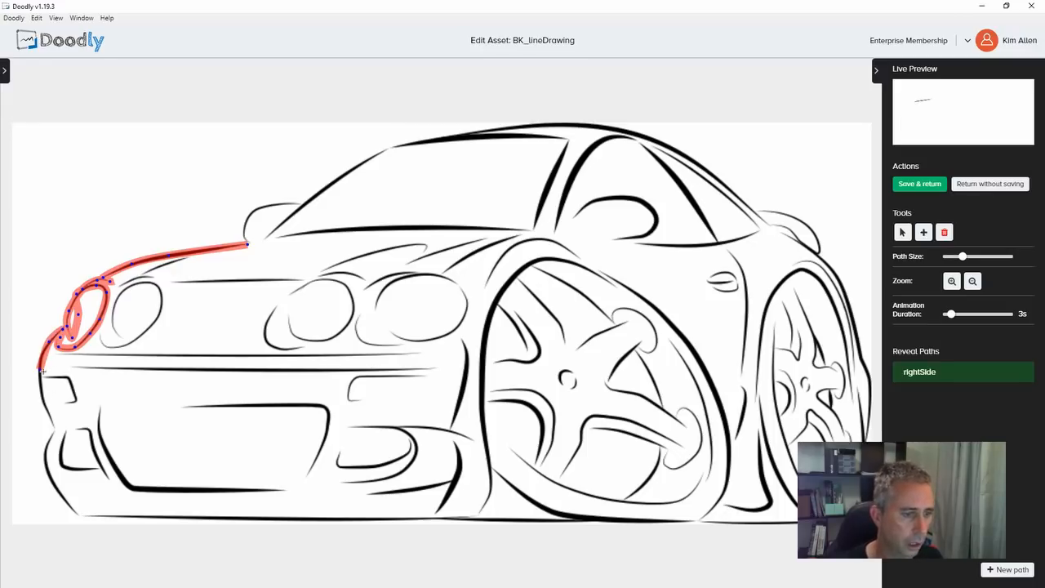
drag(39, 369, 36, 361)
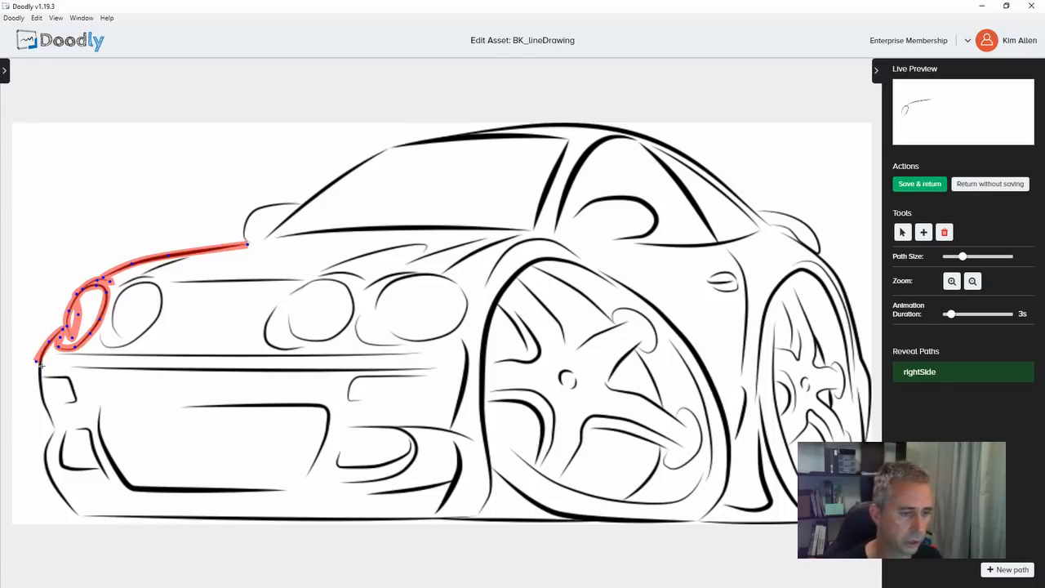
click(54, 425)
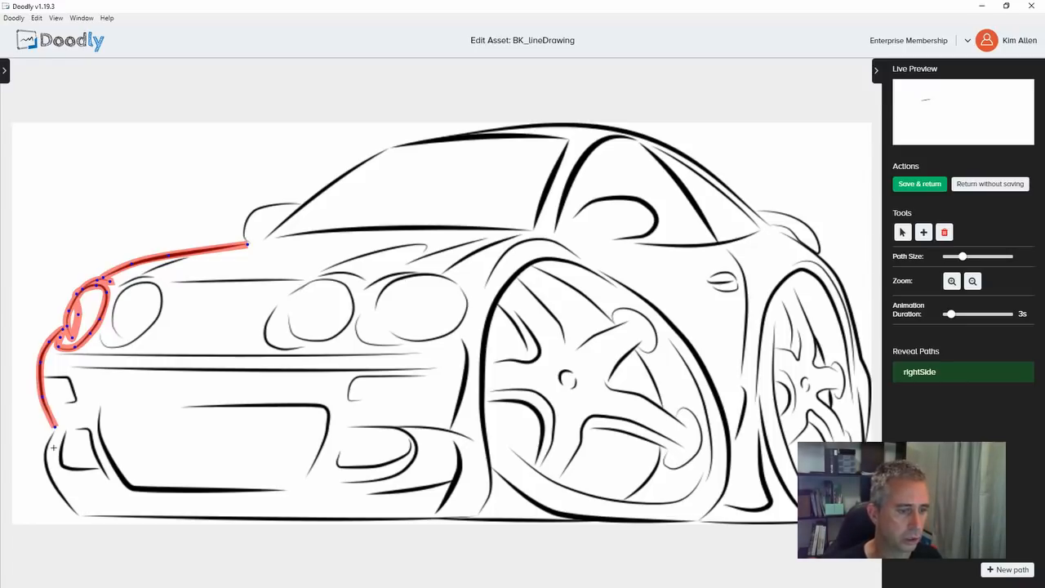
click(49, 437)
click(44, 463)
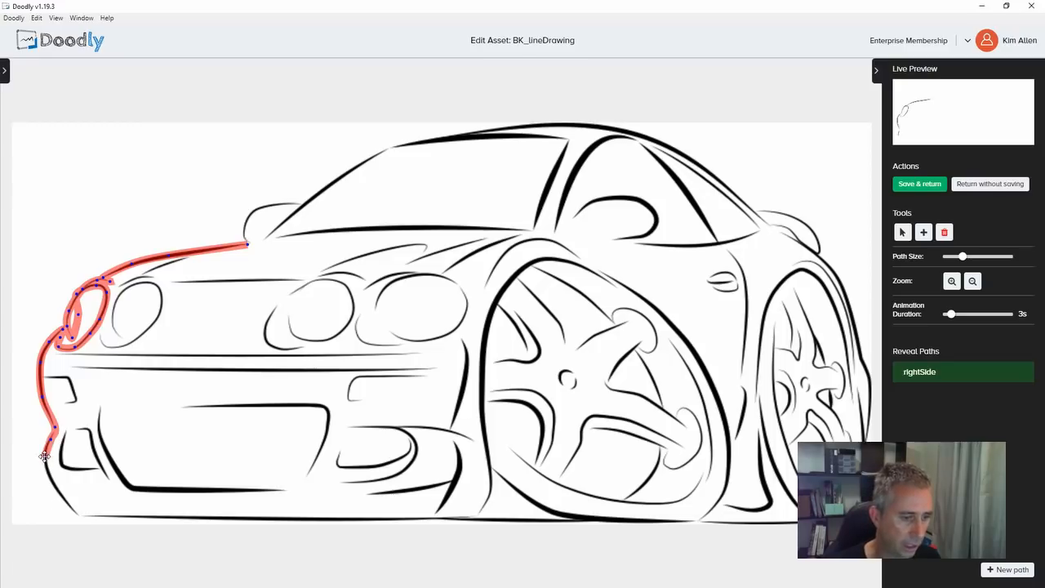
click(51, 484)
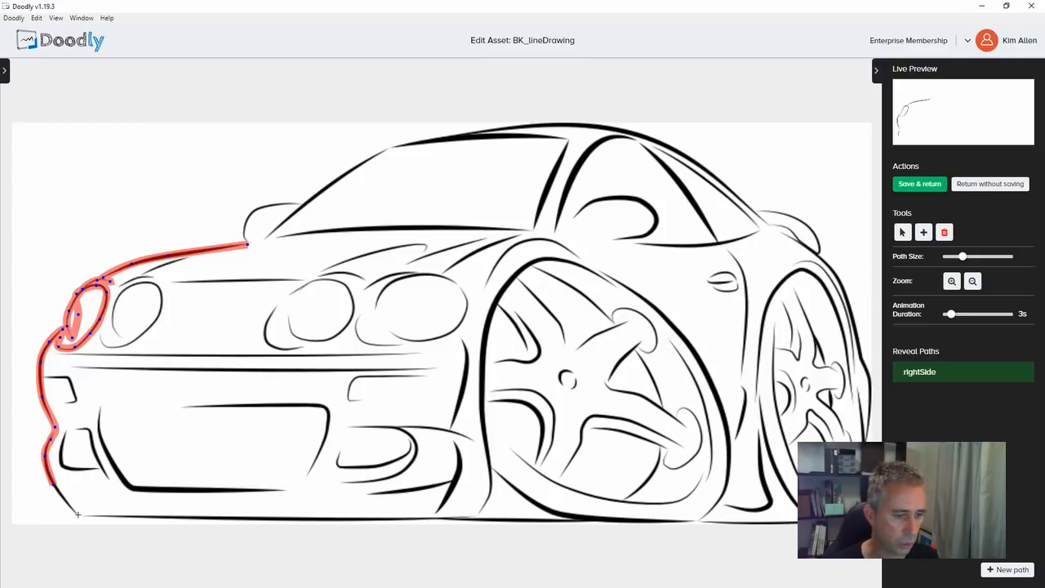
click(78, 514)
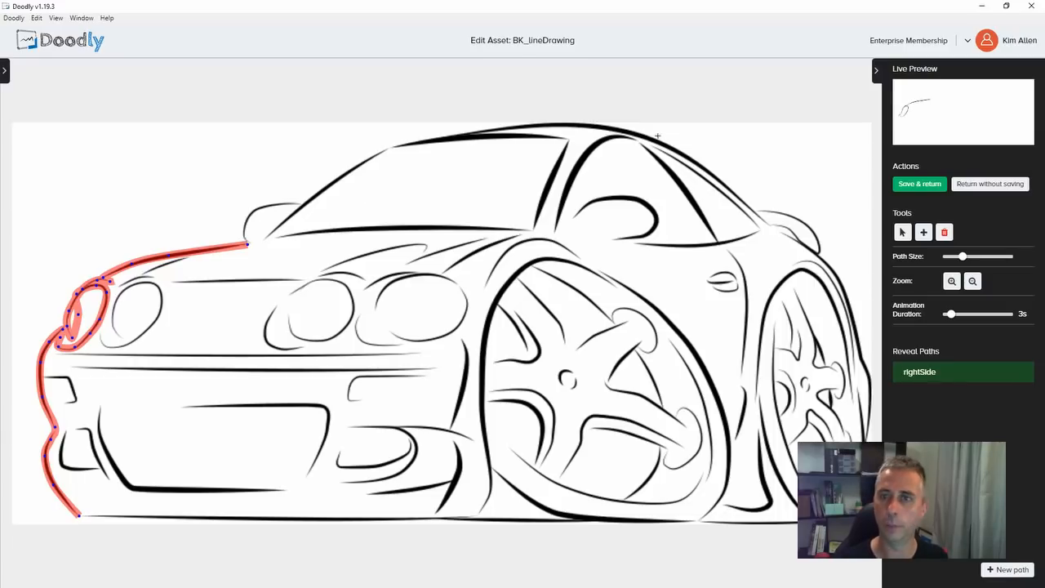
Step: Add a new reveal path and name it topHalf
click(1008, 570)
mouse_move(928, 398)
mouse_down()
mouse_move(881, 400)
mouse_move(928, 398)
mouse_up()
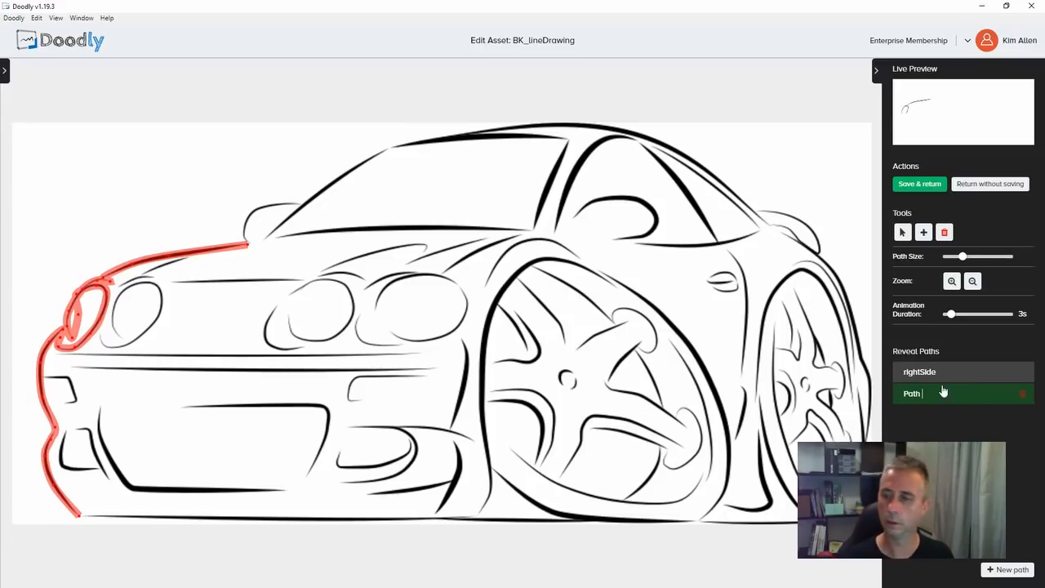
double_click(958, 393)
text(top)
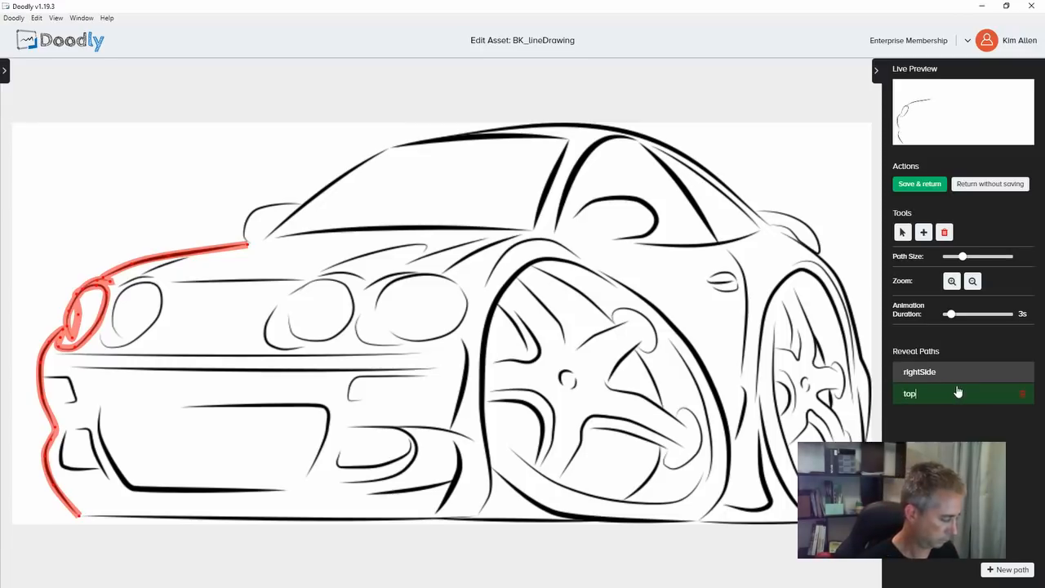
text(Half)
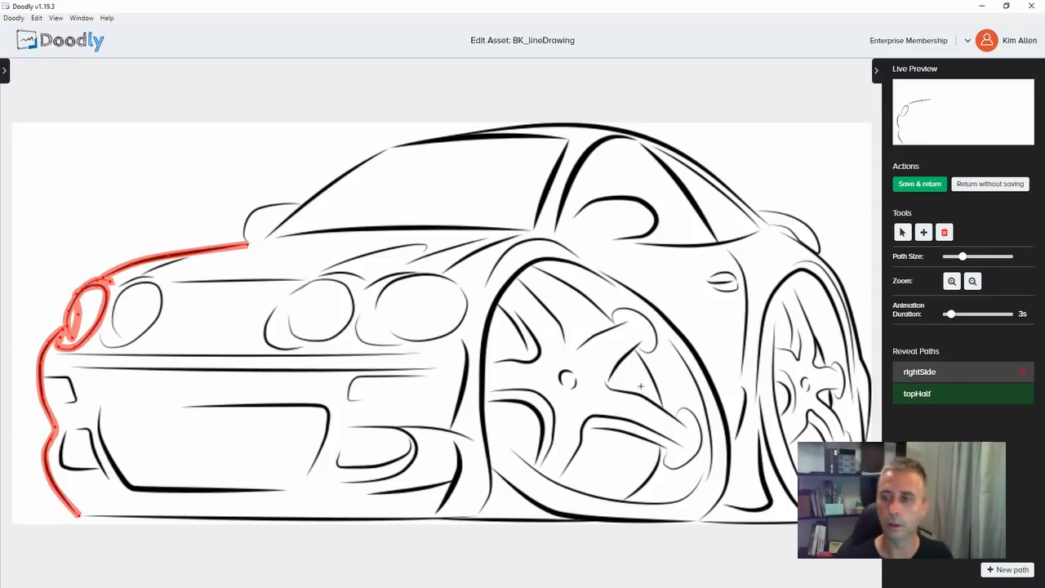
Step: Trace the topHalf path from the windscreen's lower corner beside the far wing mirror, up the pillar and along the windscreen's top edge
click(923, 233)
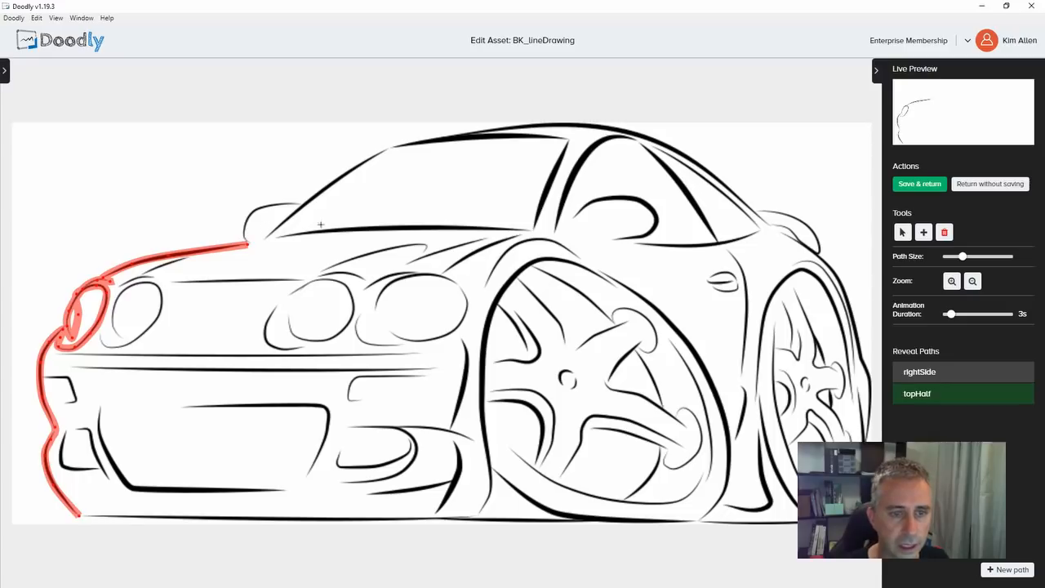
click(261, 243)
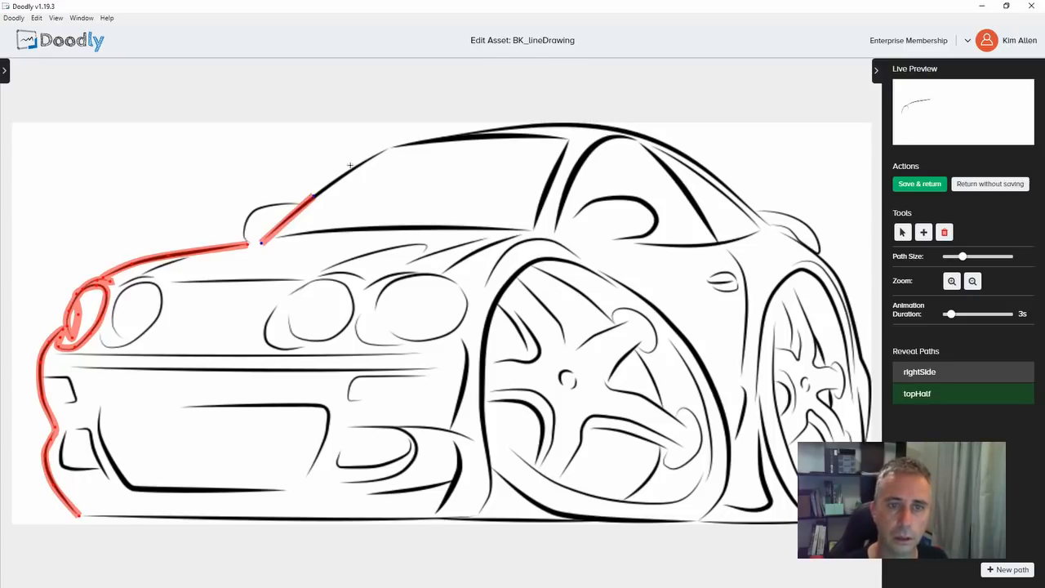
click(369, 161)
click(391, 148)
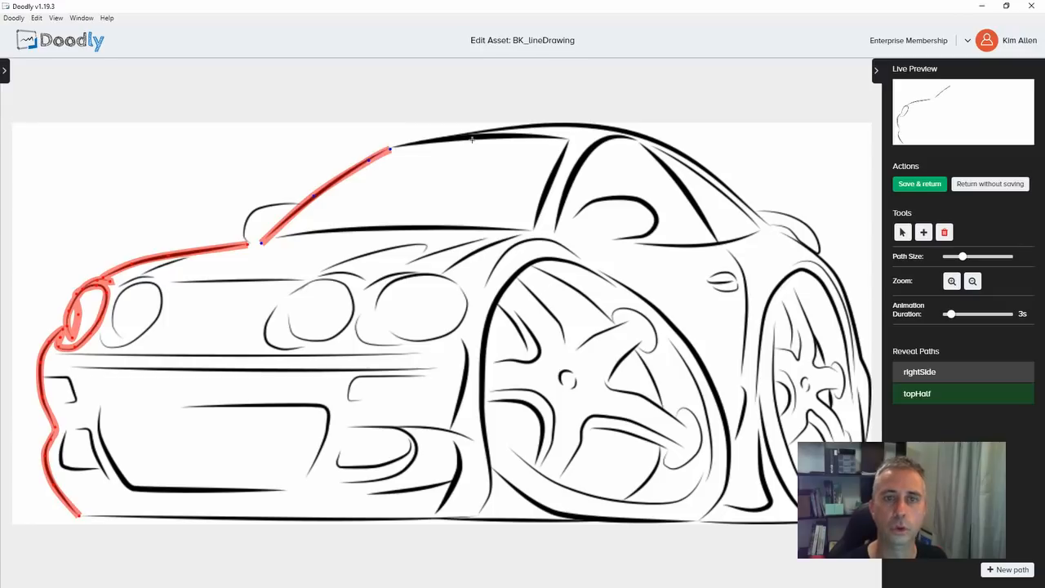
click(481, 137)
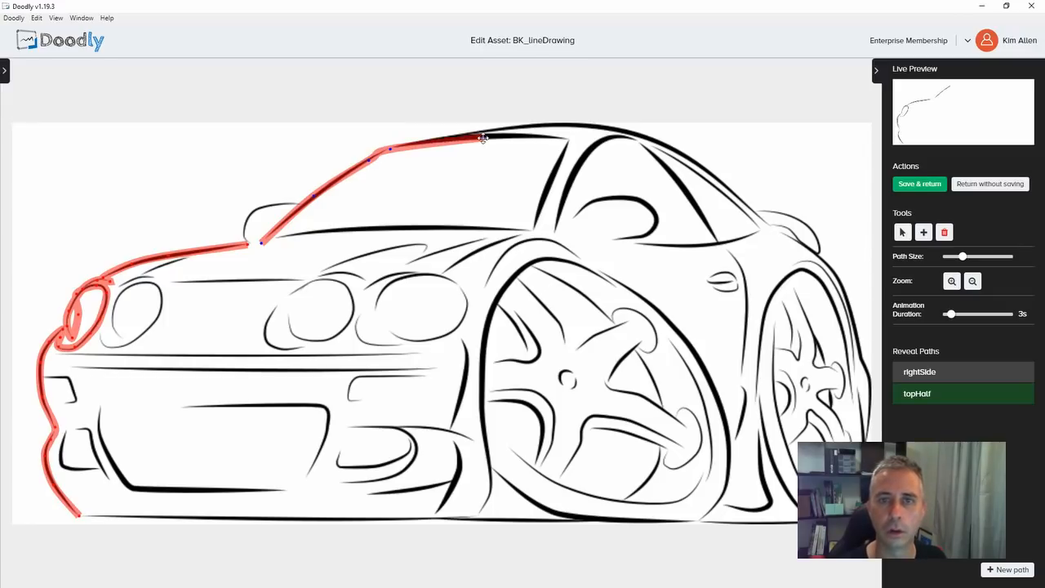
drag(484, 138, 457, 139)
click(541, 138)
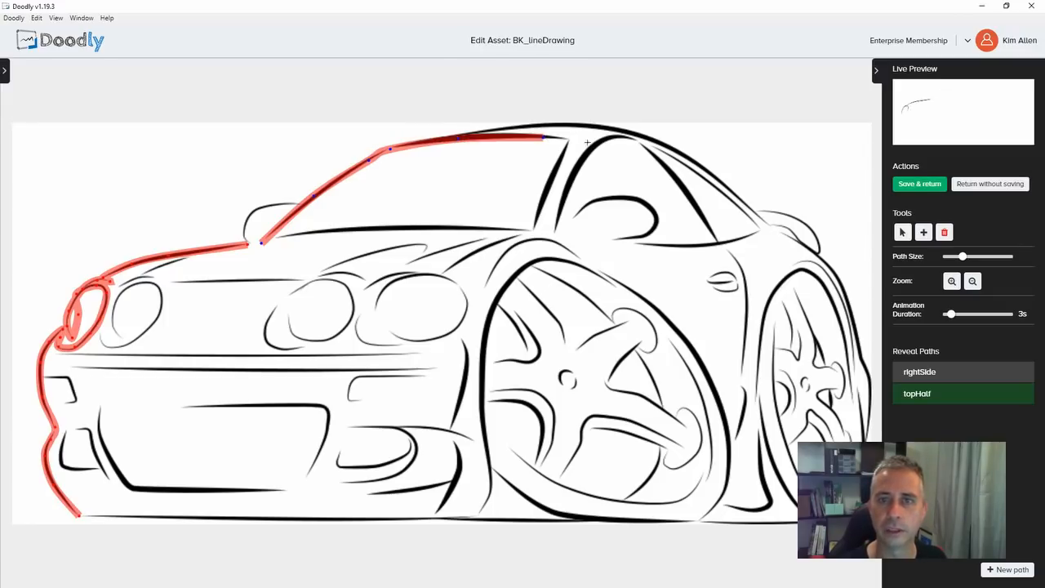
click(570, 140)
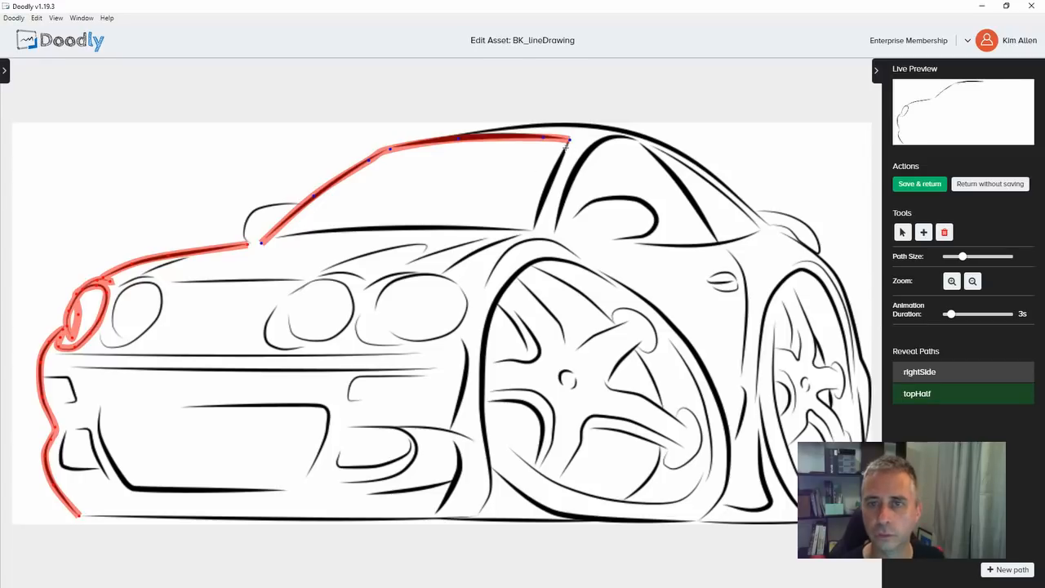
Step: Continue the topHalf path down the windscreen's near pillar and back along its bottom edge to the starting corner
click(564, 149)
click(544, 192)
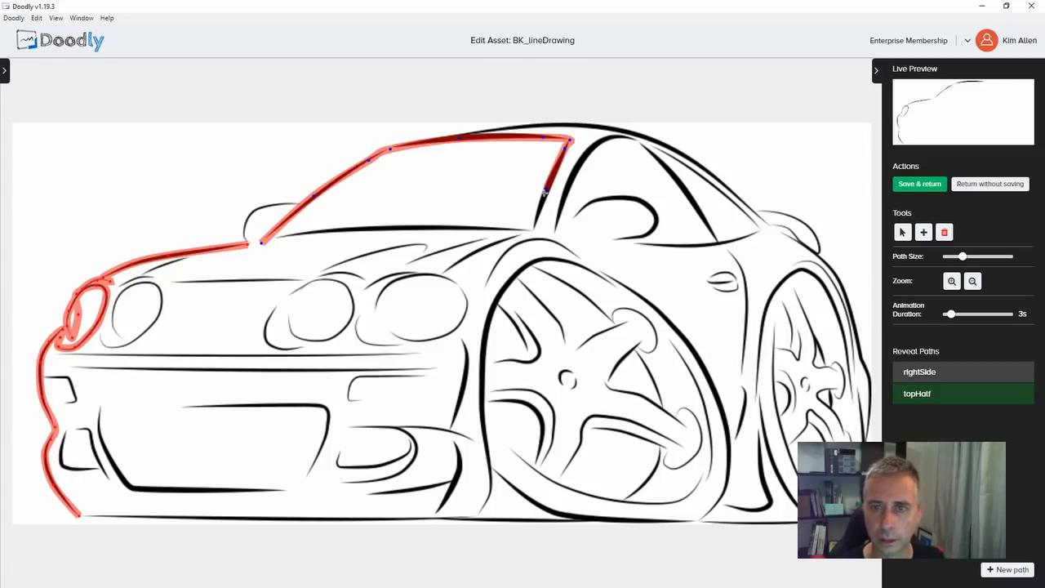
click(533, 230)
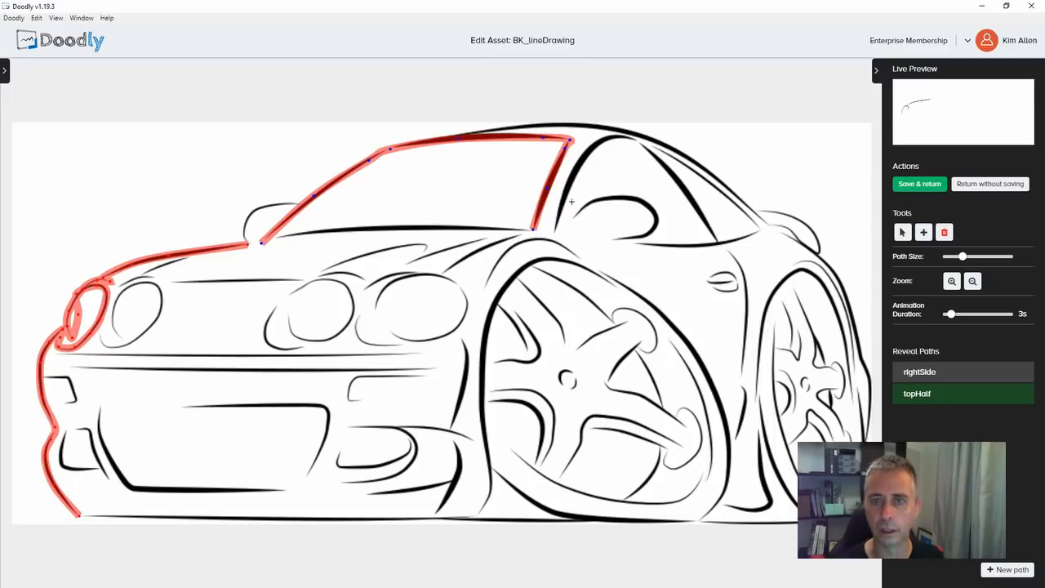
click(519, 232)
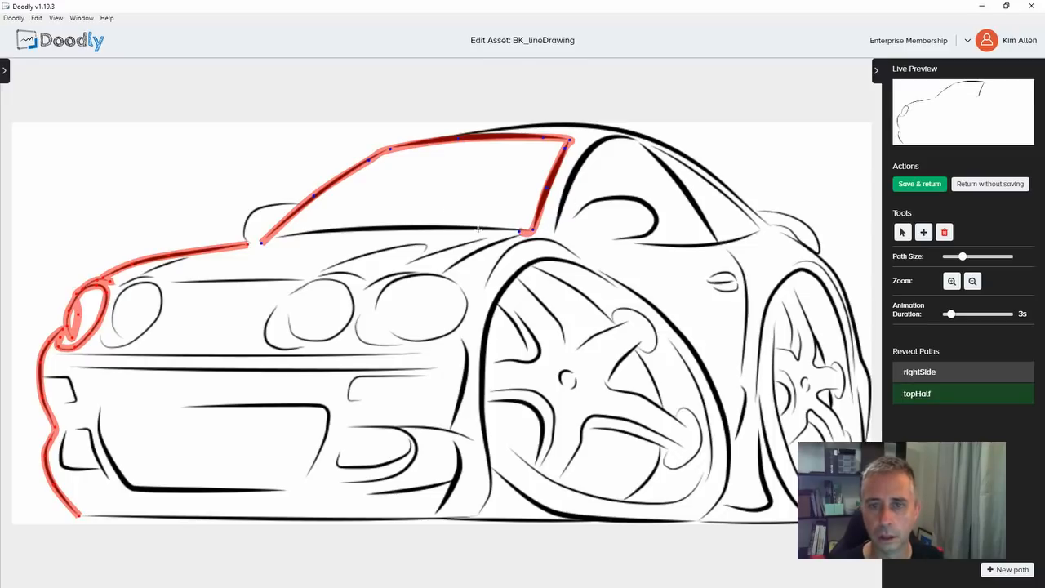
click(451, 228)
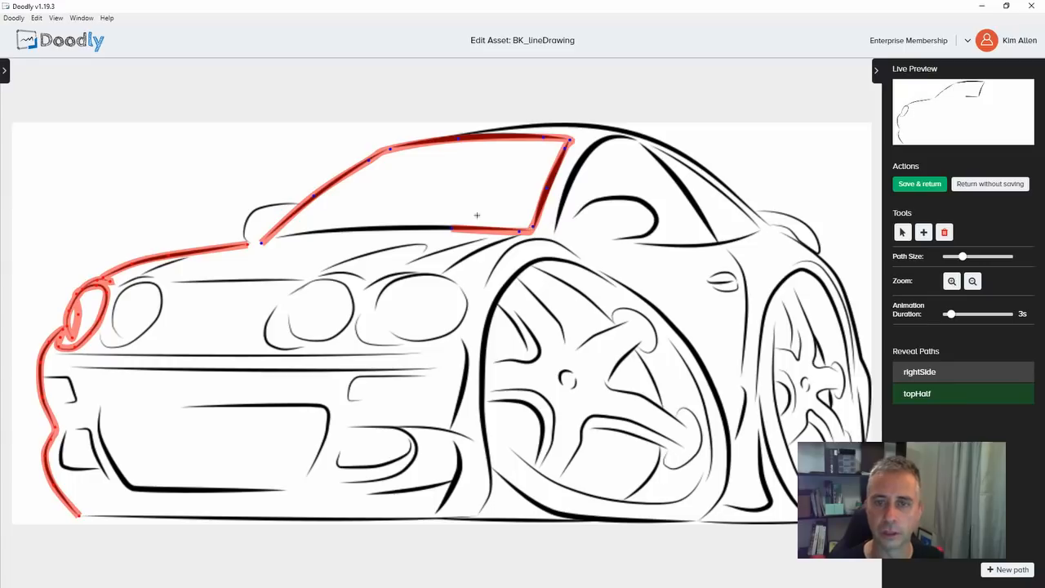
click(381, 229)
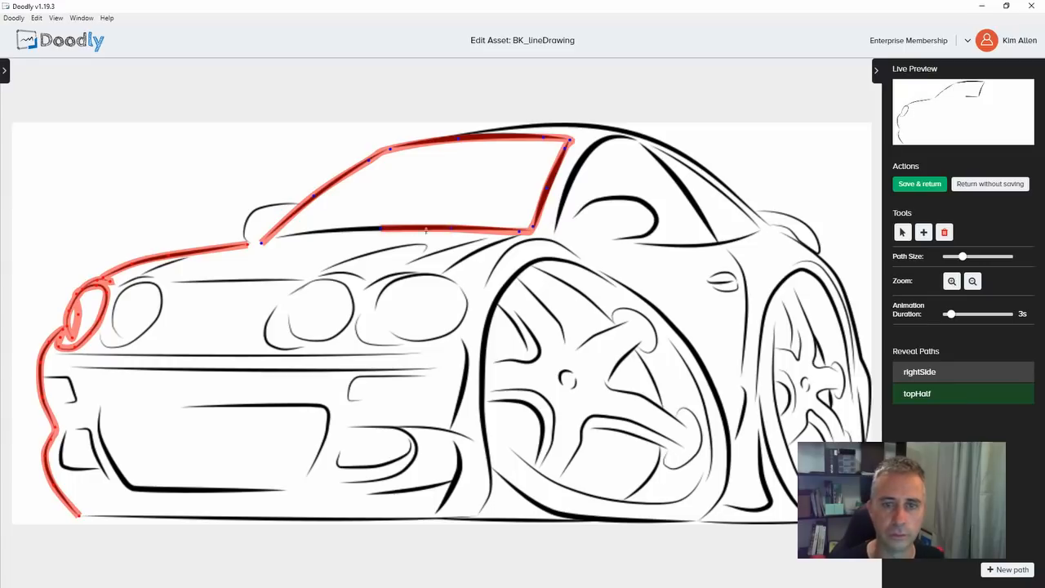
click(310, 233)
click(271, 238)
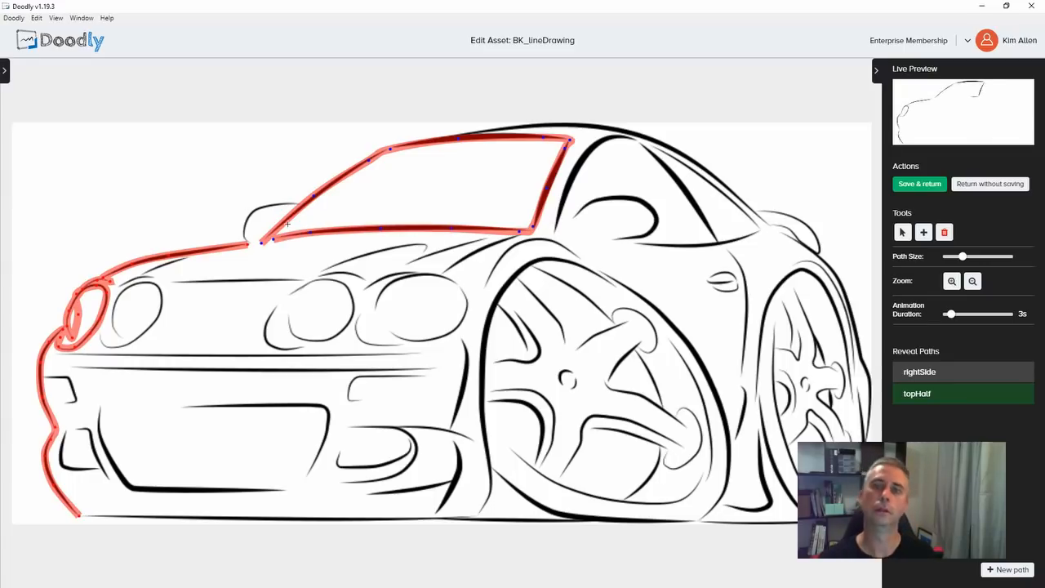
Step: Extend the topHalf path around the far wing mirror's outline, from its base up and across to the windscreen pillar
click(244, 239)
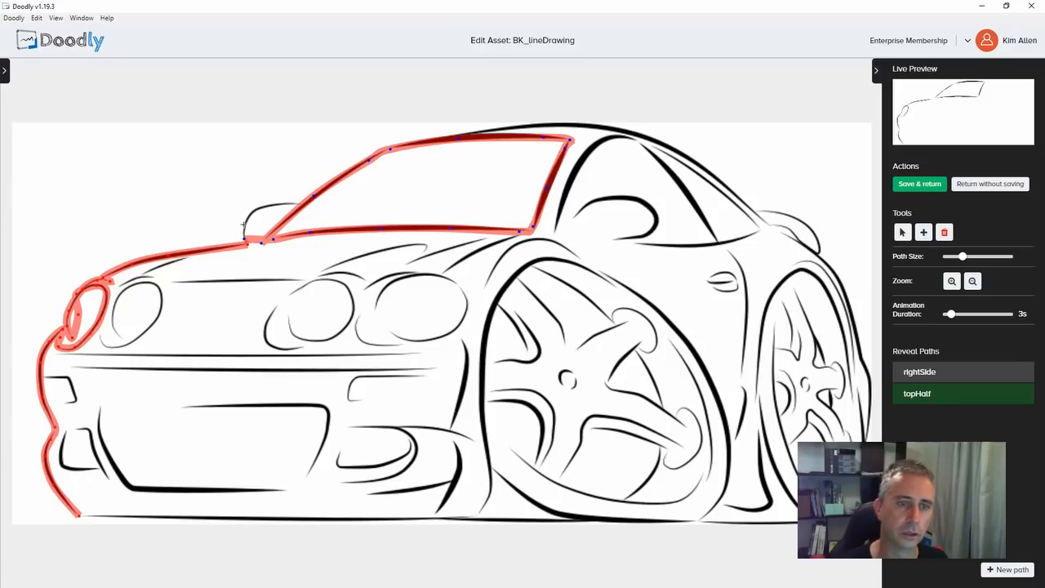
click(243, 226)
click(254, 211)
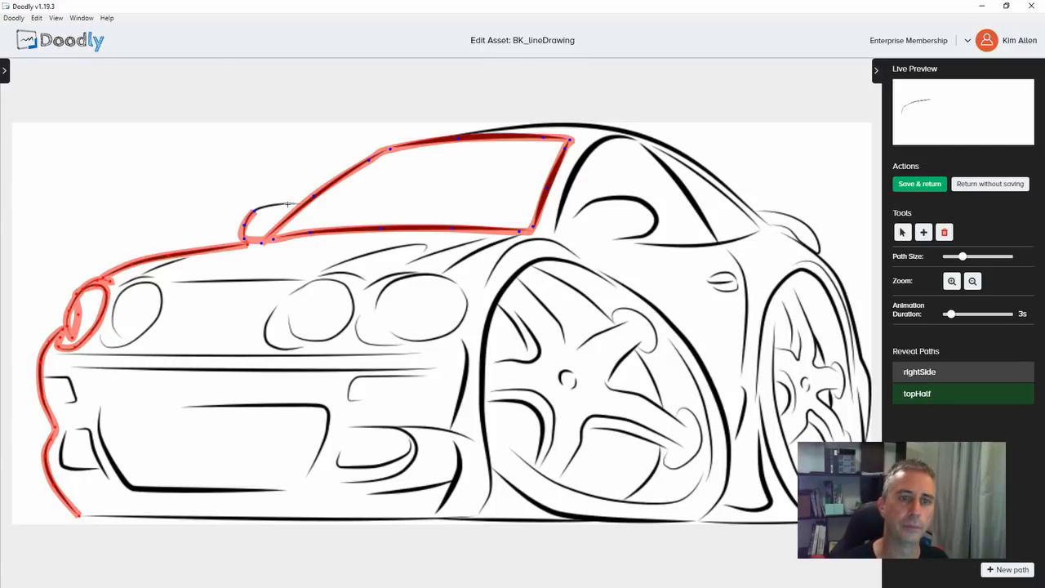
click(287, 204)
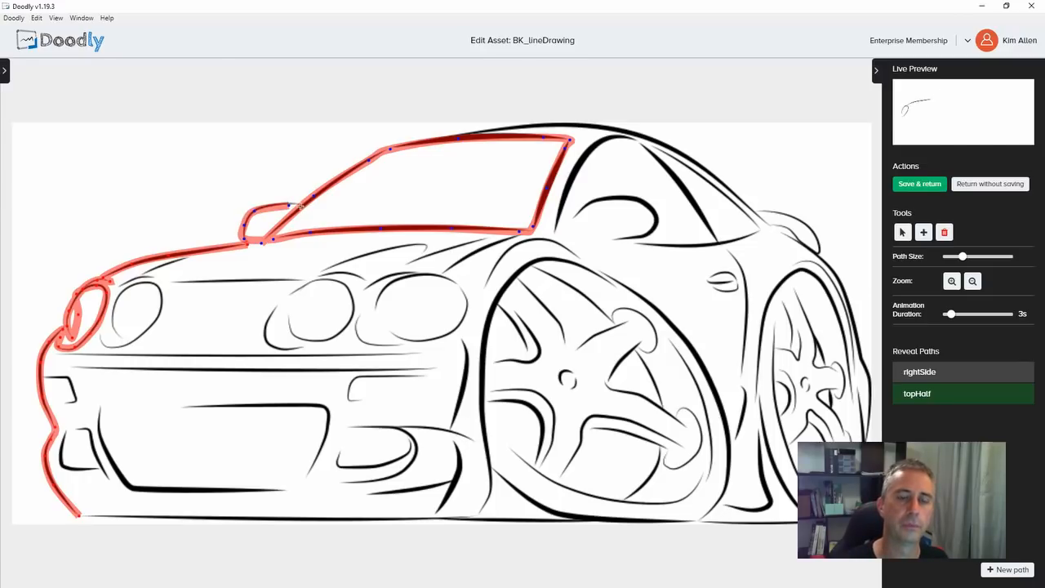
Step: Extend the topHalf path from the windscreen's top edge along the roofline and down the rear to the boot spoiler
click(474, 131)
click(510, 125)
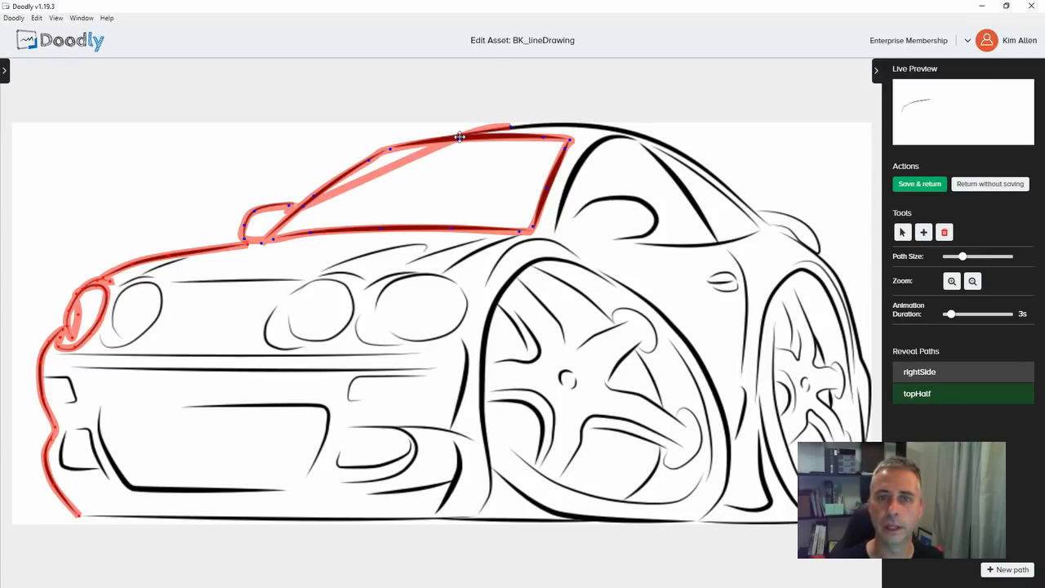
click(589, 126)
click(660, 142)
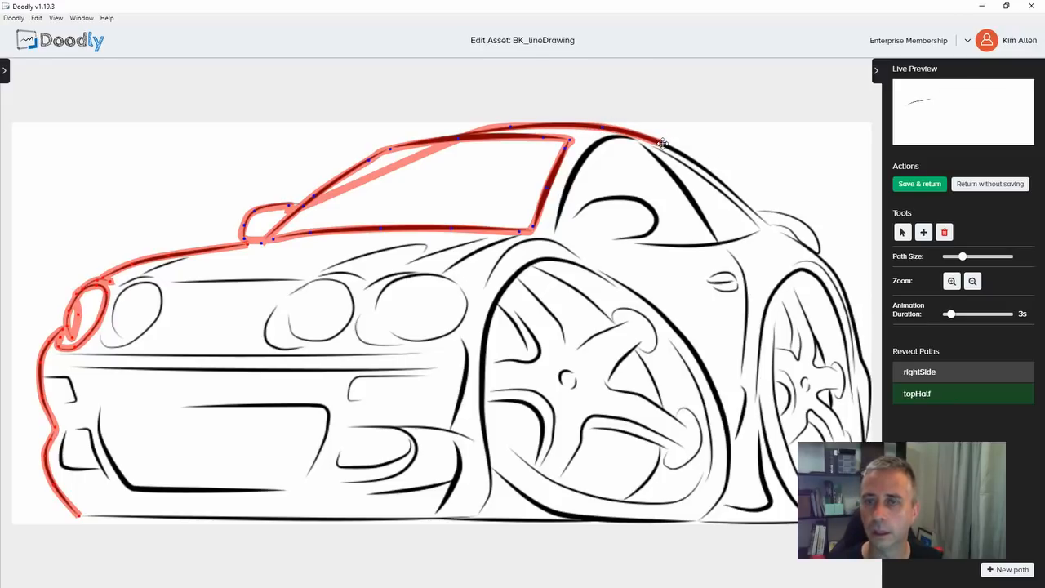
click(734, 189)
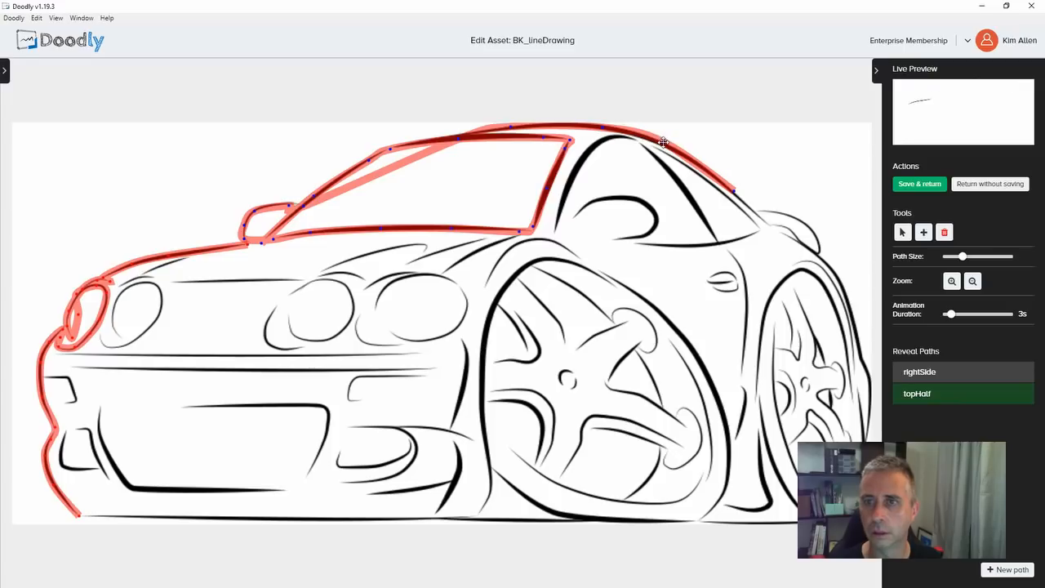
click(766, 225)
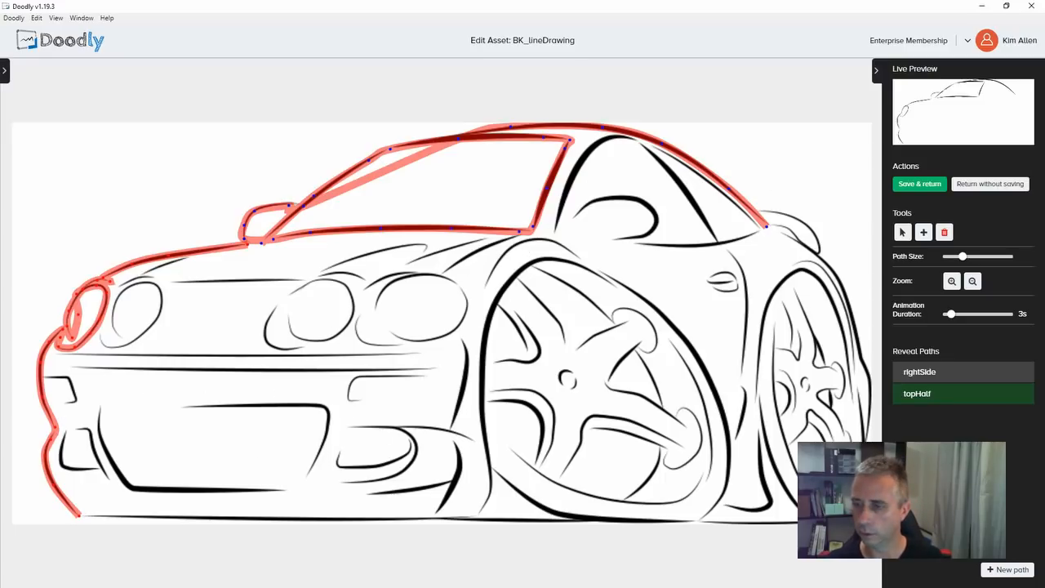
Step: Add a new reveal path and name it front
click(1008, 569)
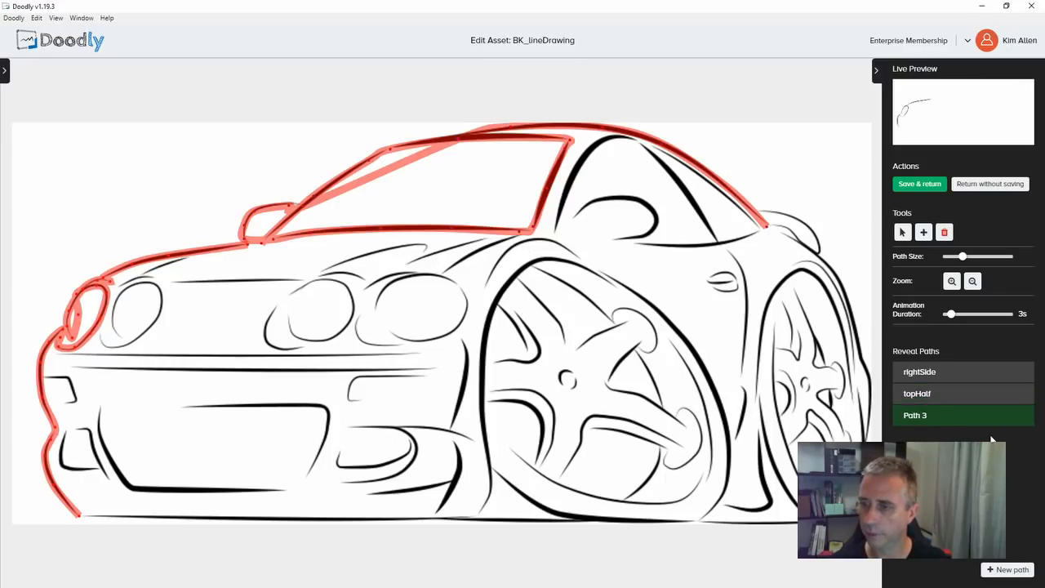
click(923, 420)
drag(929, 374, 933, 427)
click(926, 417)
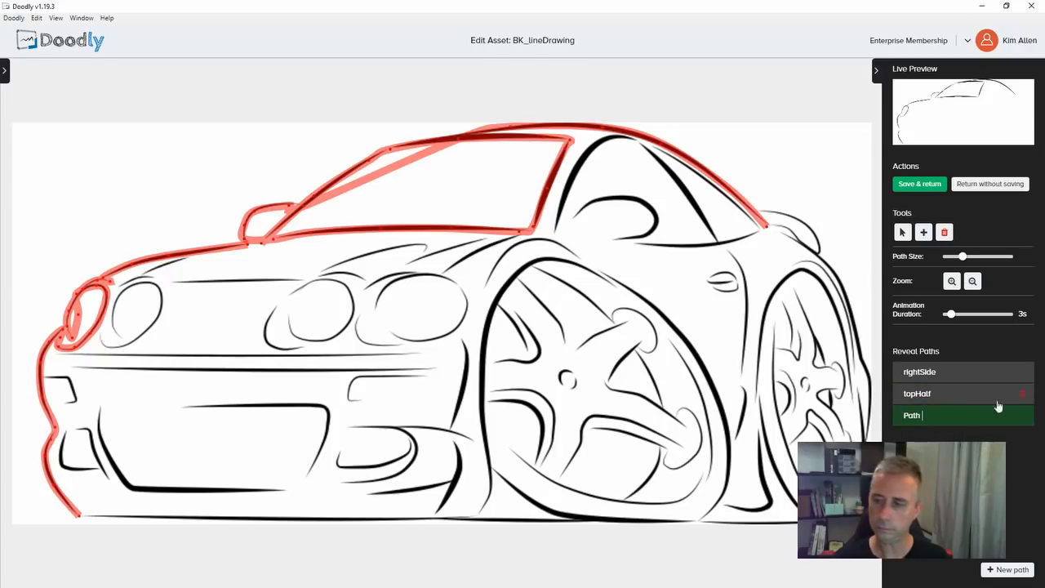
key(BackSpace)
key(BackSpace)
key(BackSpace)
key(BackSpace)
key(BackSpace)
key(BackSpace)
text(front)
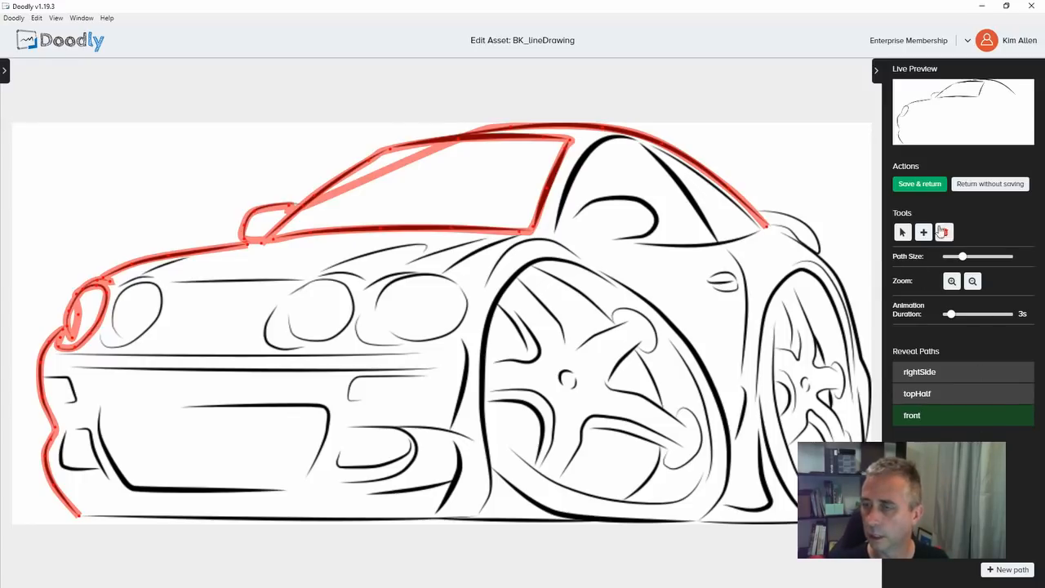
Step: Start the front path on the short bonnet line above the far headlight, tracing down to the lamp and back over its top
click(924, 235)
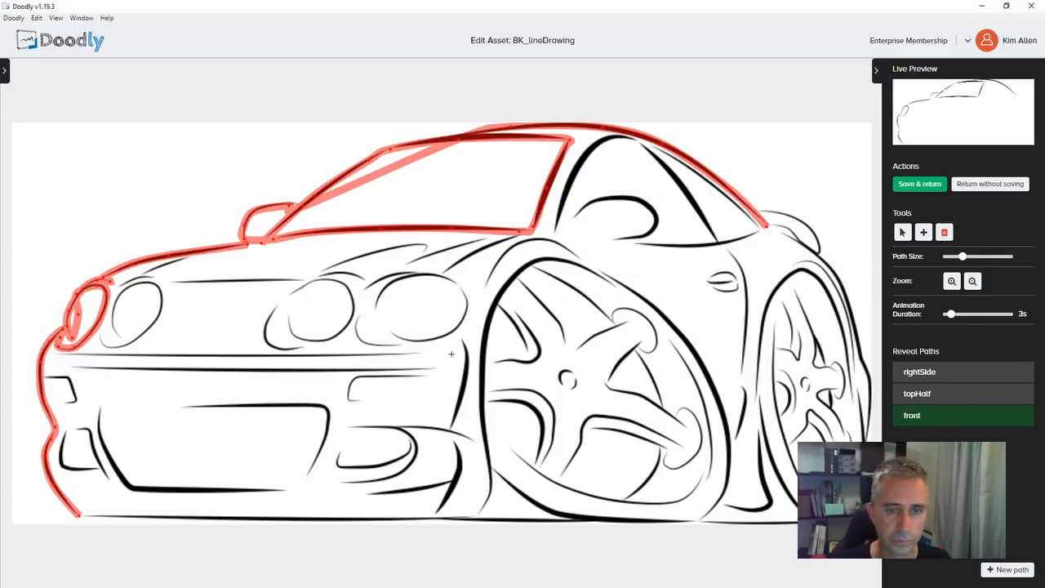
click(186, 259)
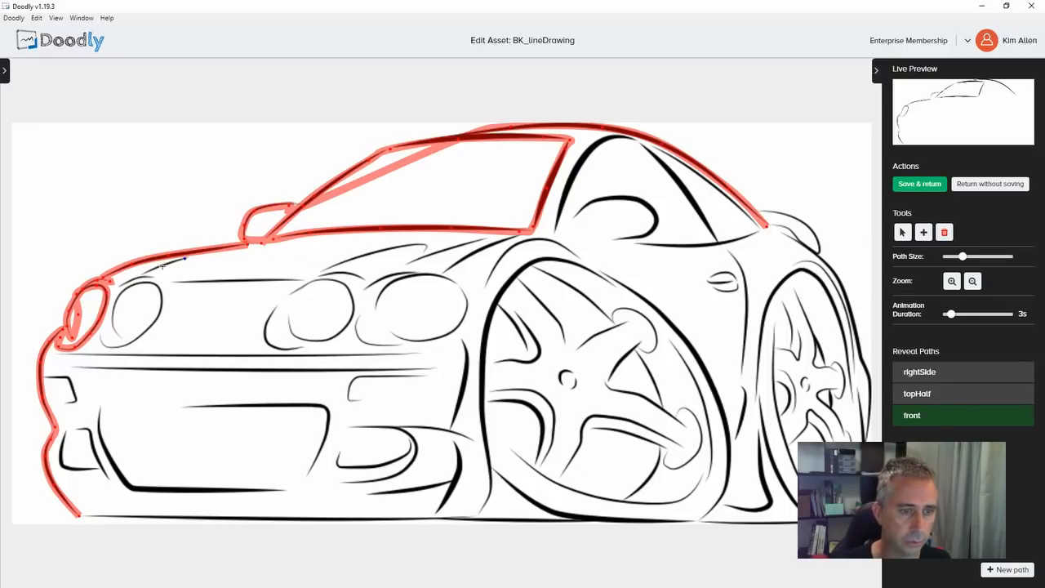
click(165, 266)
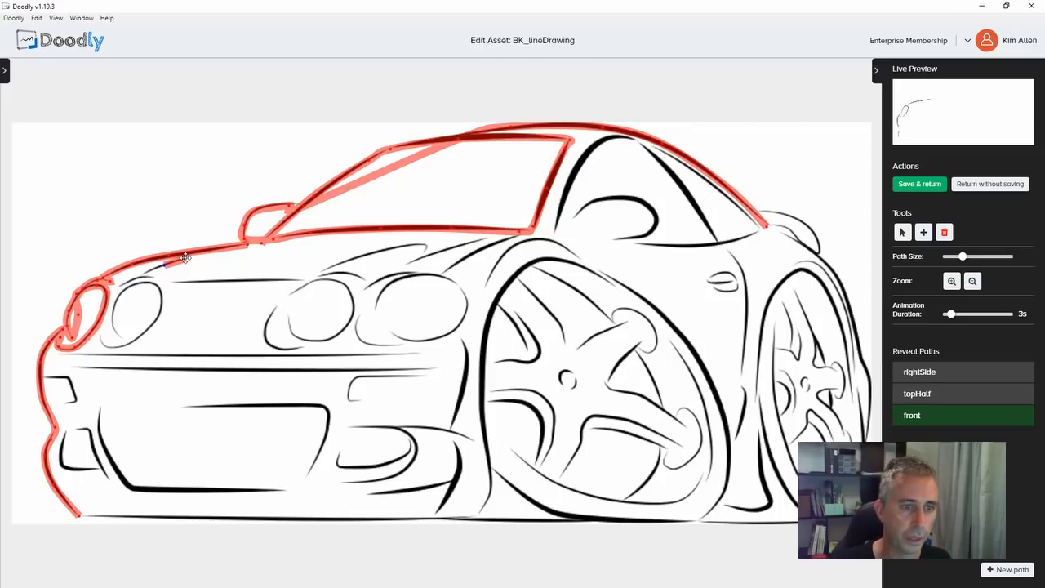
drag(185, 259, 193, 256)
click(141, 273)
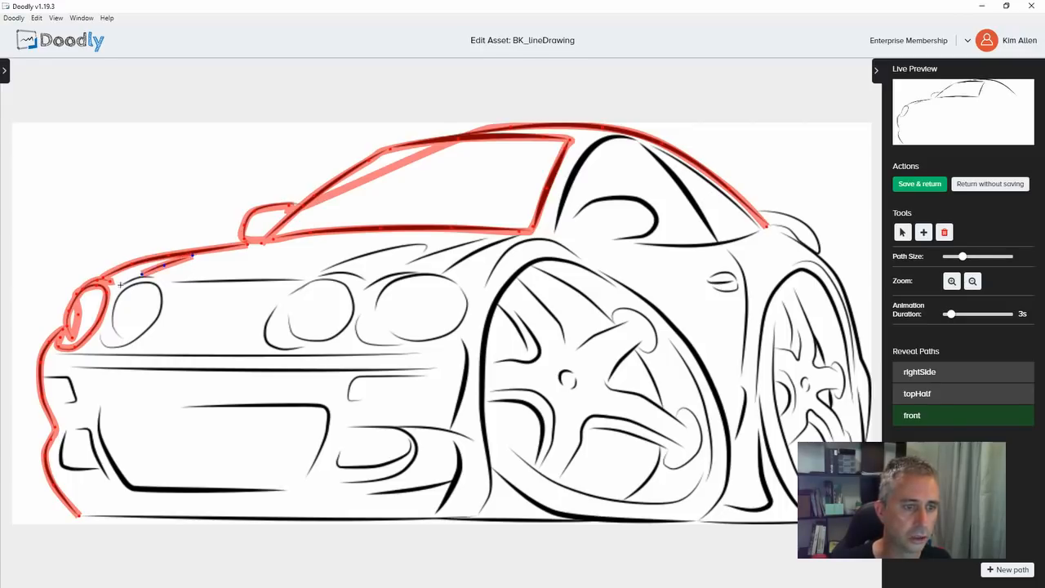
click(122, 284)
click(154, 277)
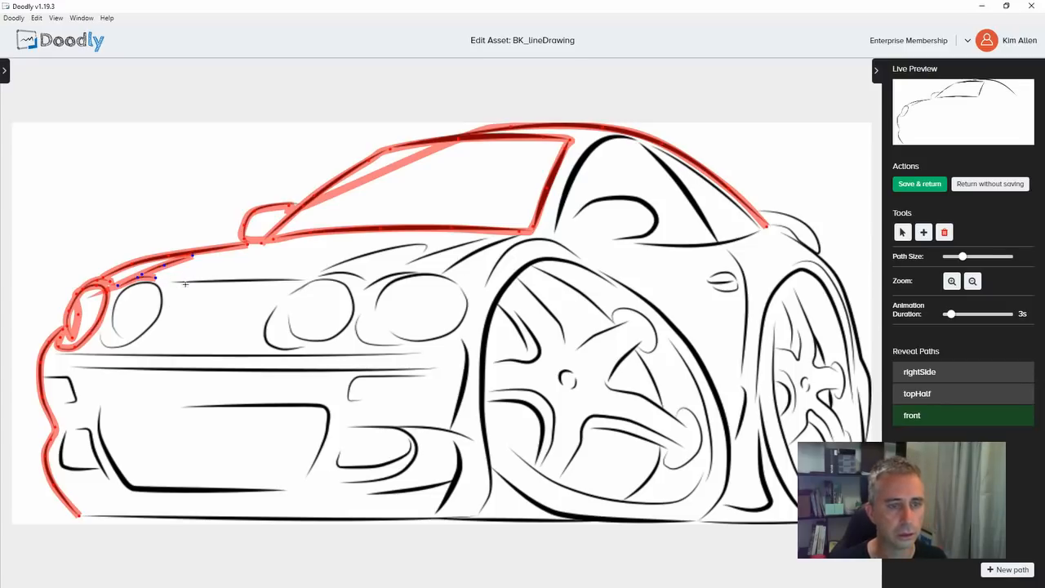
Step: Continue the front path along the bonnet's front edge and up the near bonnet crease, turning at its upper end
click(178, 282)
click(298, 280)
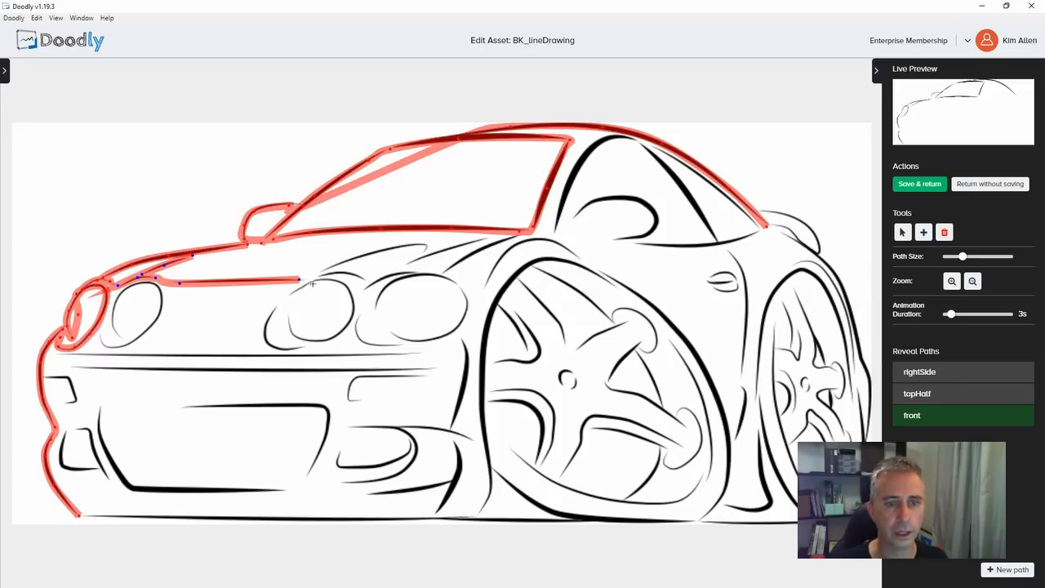
click(284, 282)
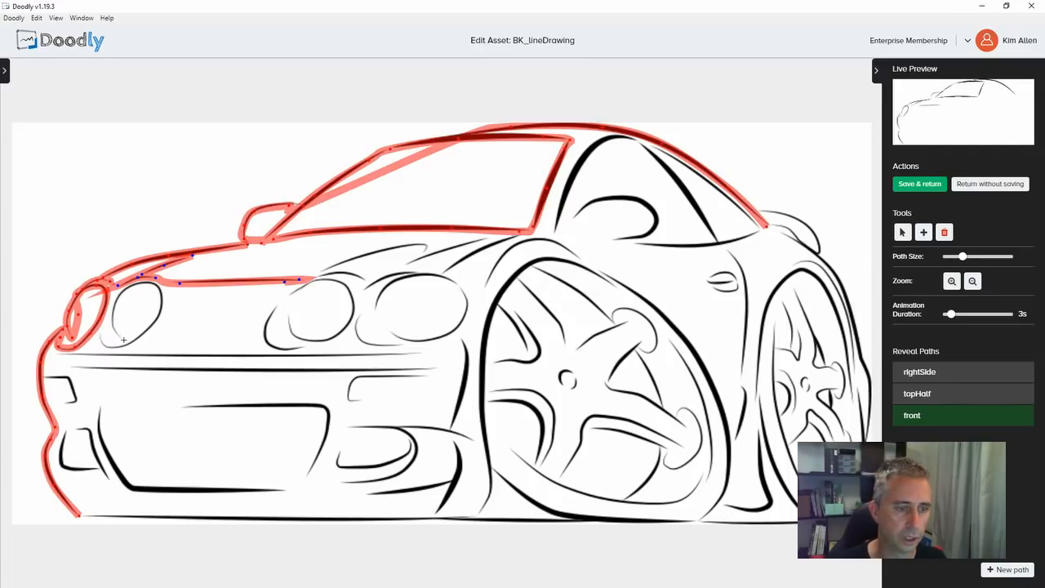
click(318, 273)
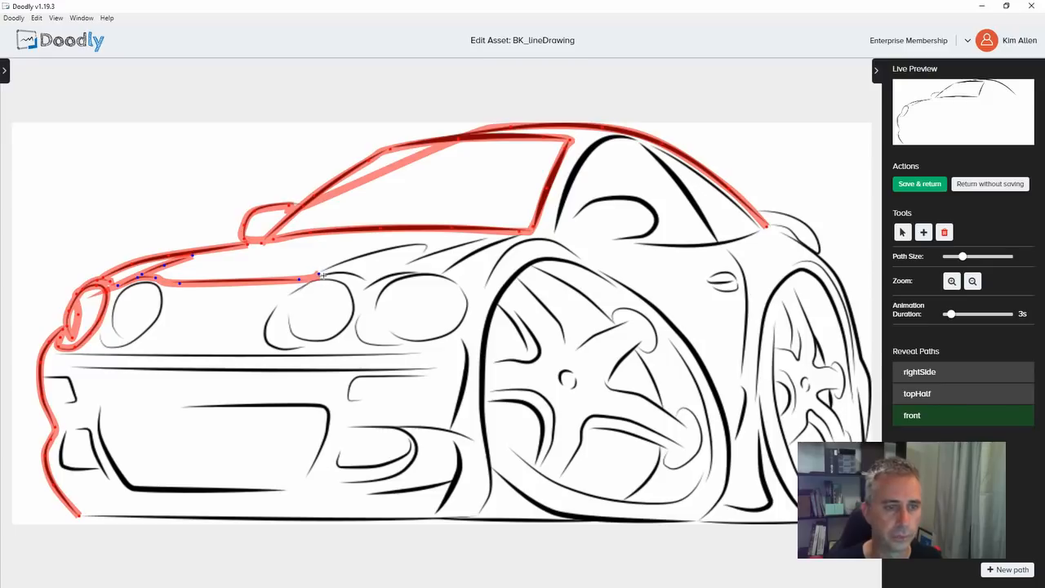
drag(318, 273, 348, 260)
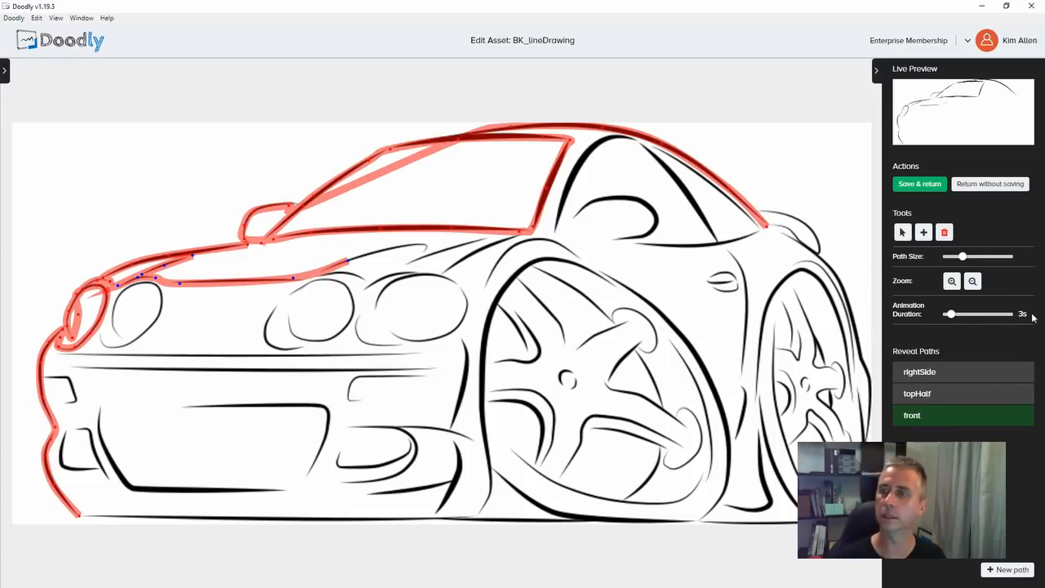
click(390, 247)
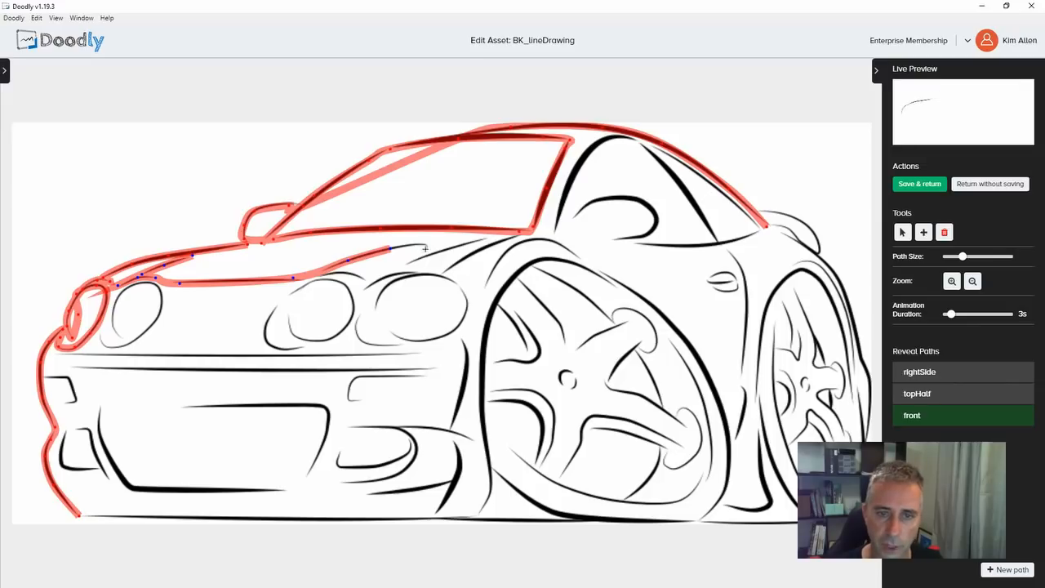
click(424, 245)
click(424, 254)
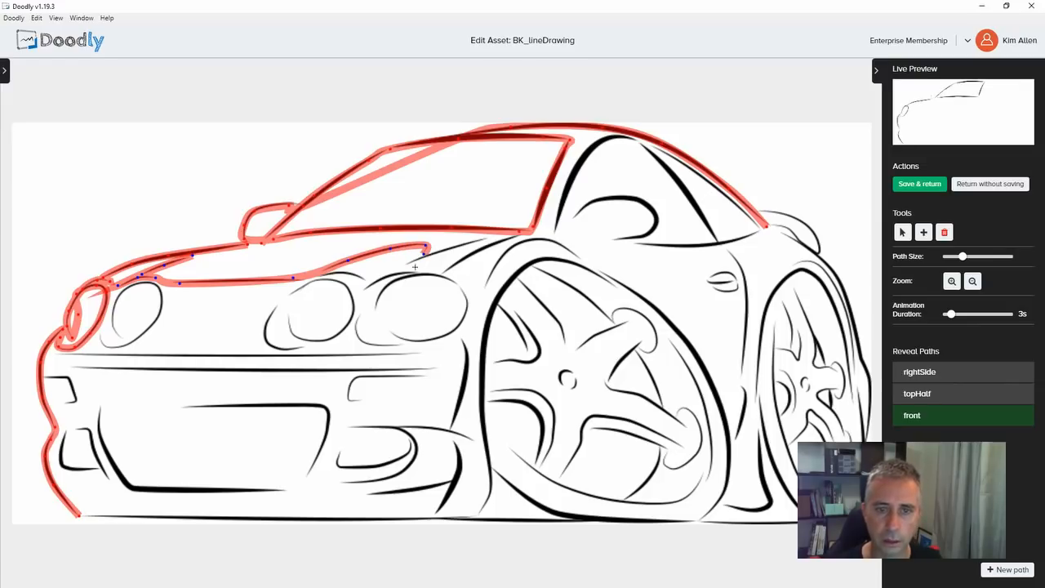
Step: Trace the line from the windscreen's near lower corner down to the near headlights, then back over the inner lamp's upper edge
click(457, 240)
click(482, 240)
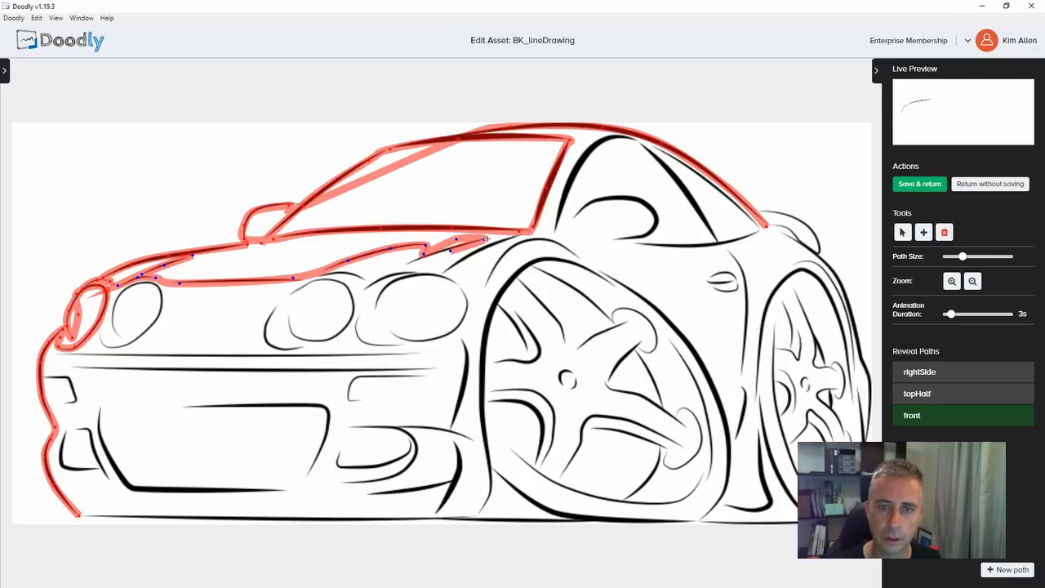
click(408, 263)
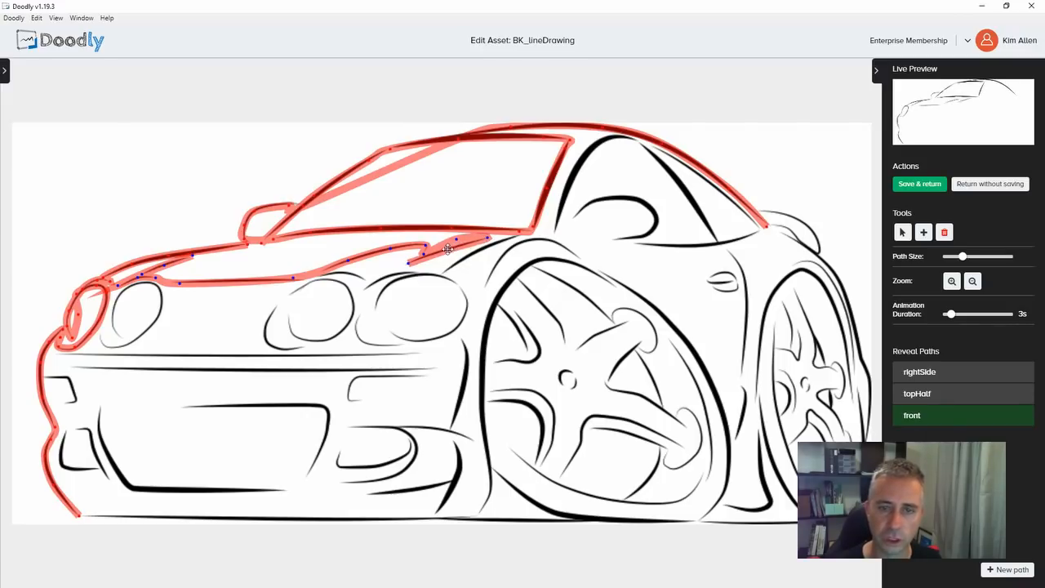
click(365, 279)
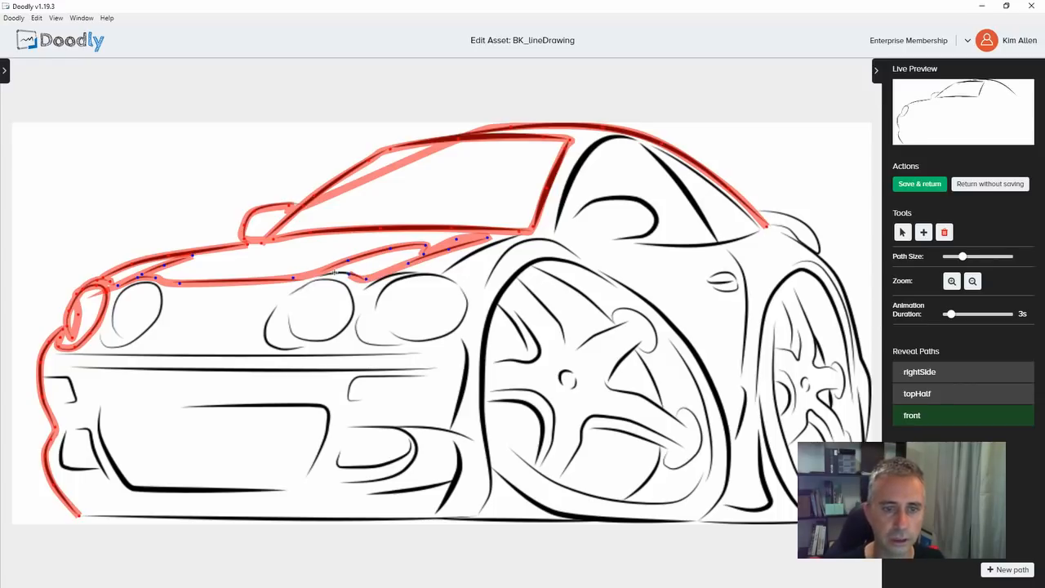
click(328, 273)
click(307, 282)
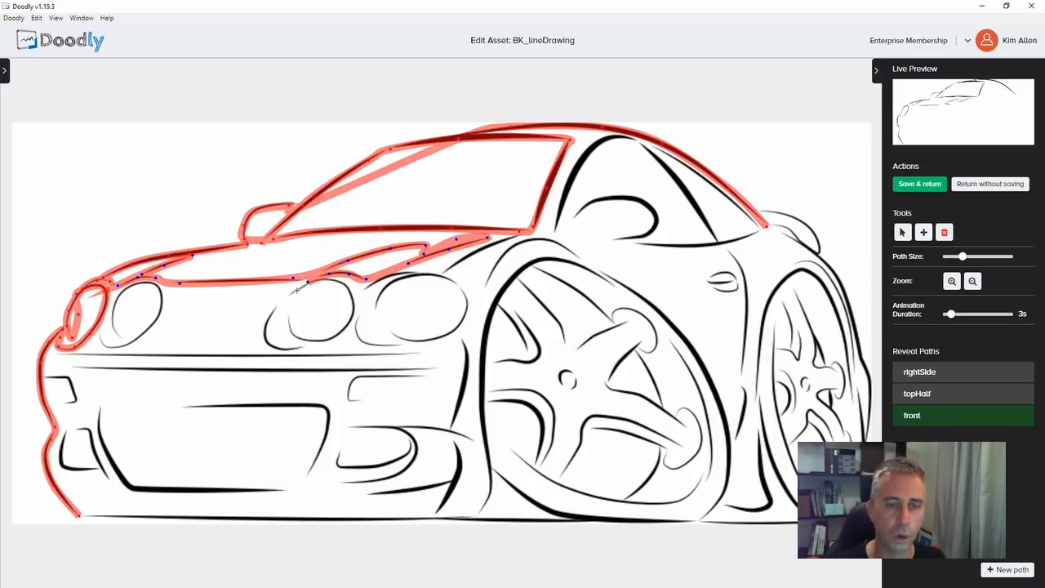
click(293, 292)
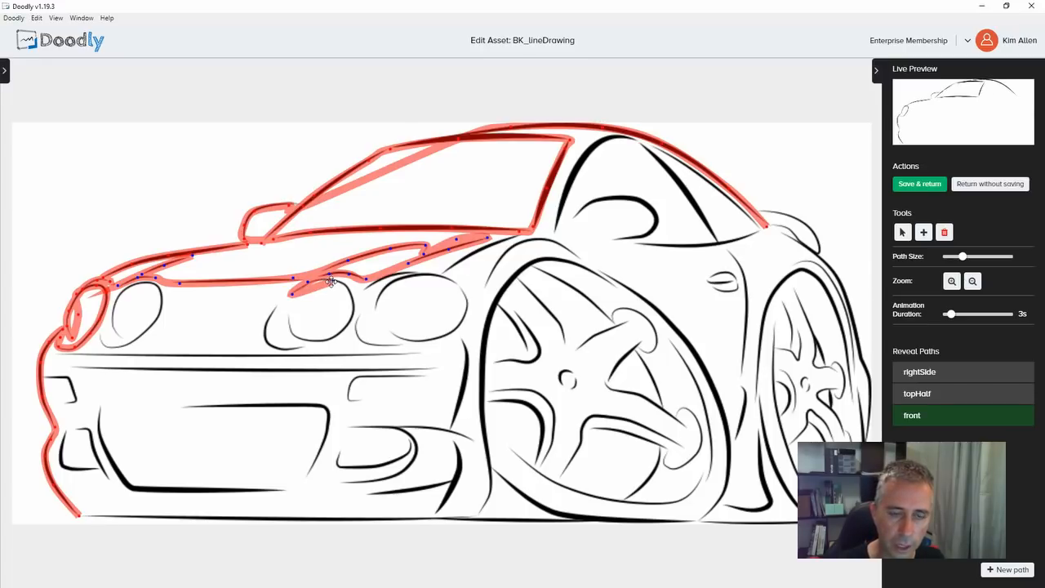
Step: Continue the front path around the near headlight cluster's inner lamp circle
click(338, 282)
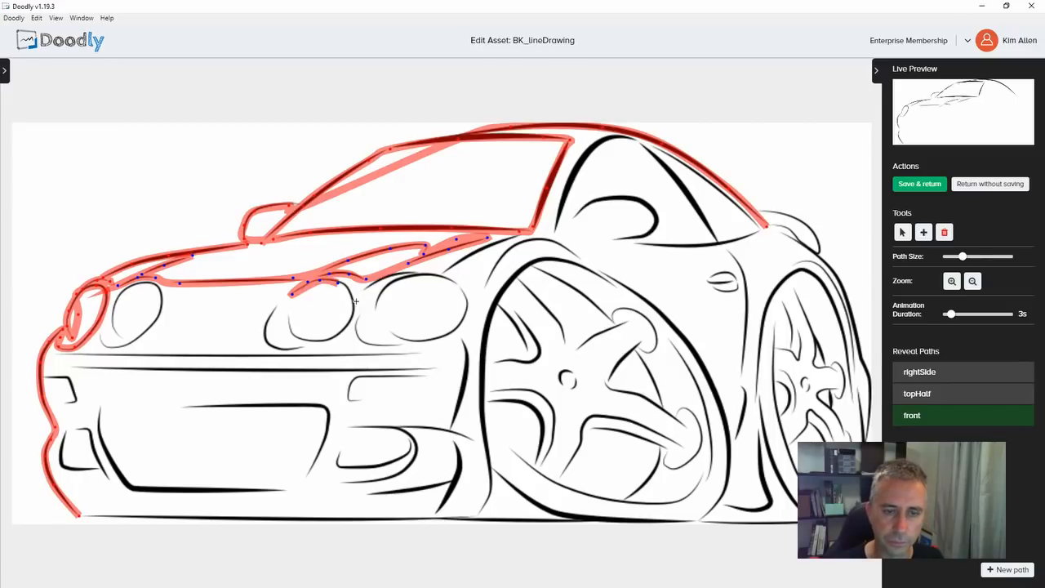
click(356, 301)
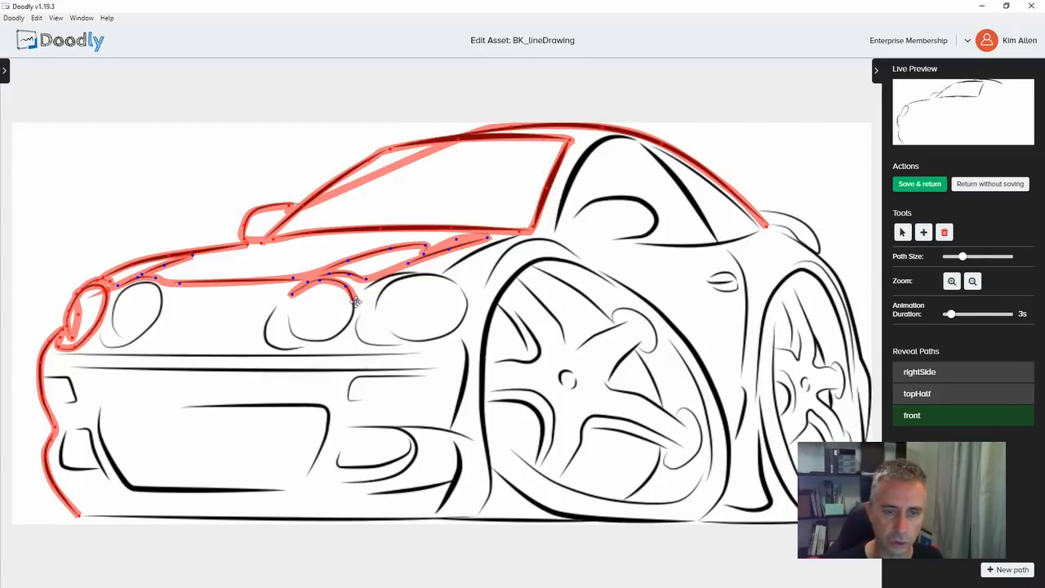
drag(356, 302, 354, 311)
click(326, 341)
click(286, 314)
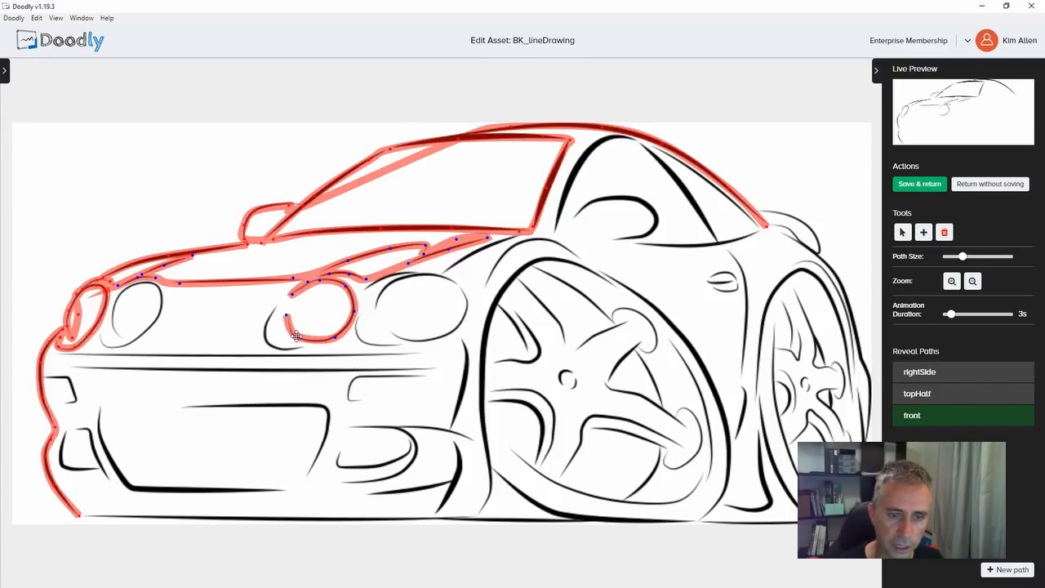
Step: Trace the curved outline beside the inner lamp and along the headlight cluster's lower edge to beneath the outer lamp
click(277, 308)
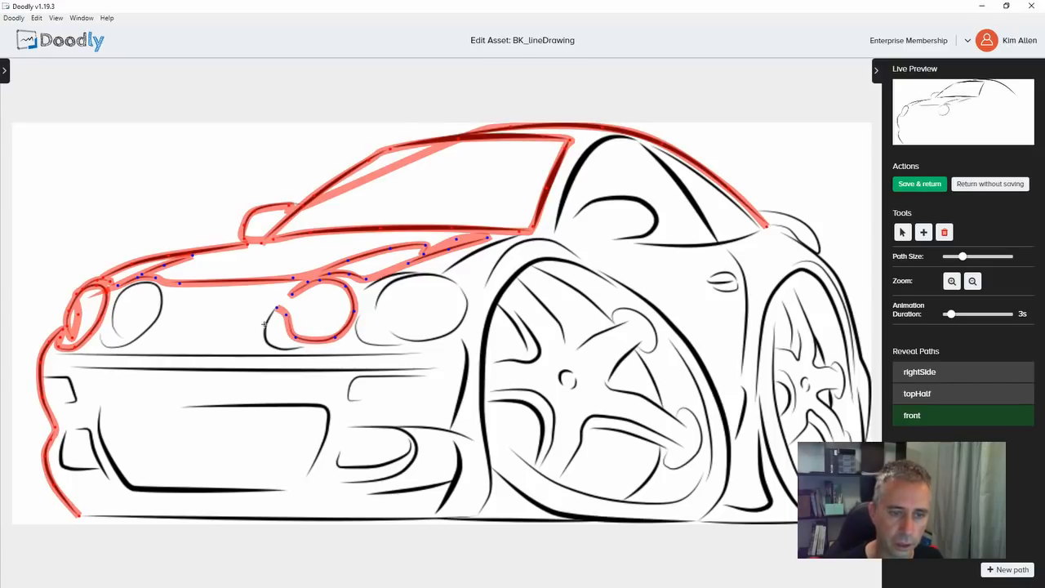
click(264, 325)
click(270, 344)
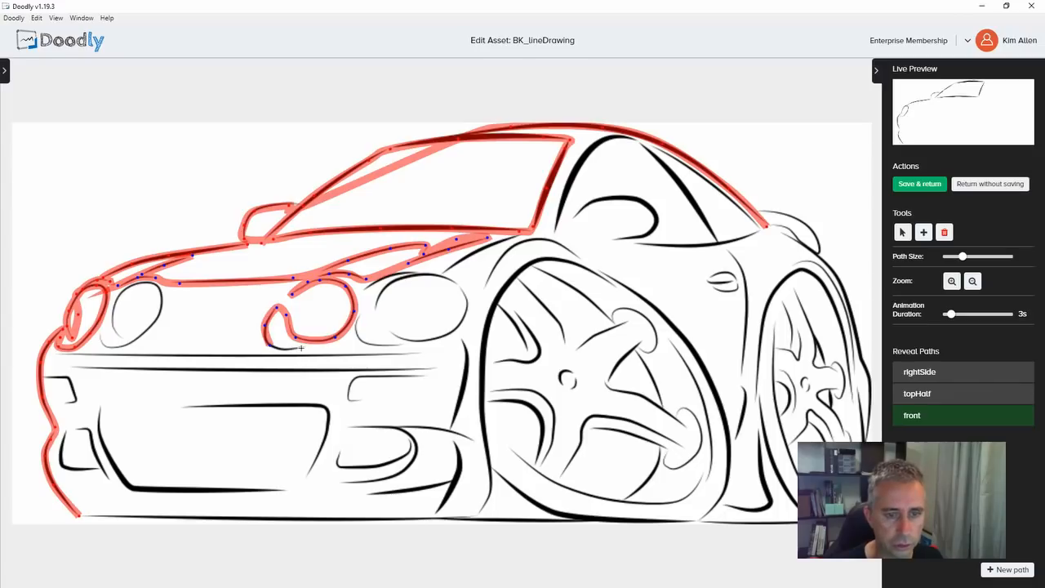
click(301, 349)
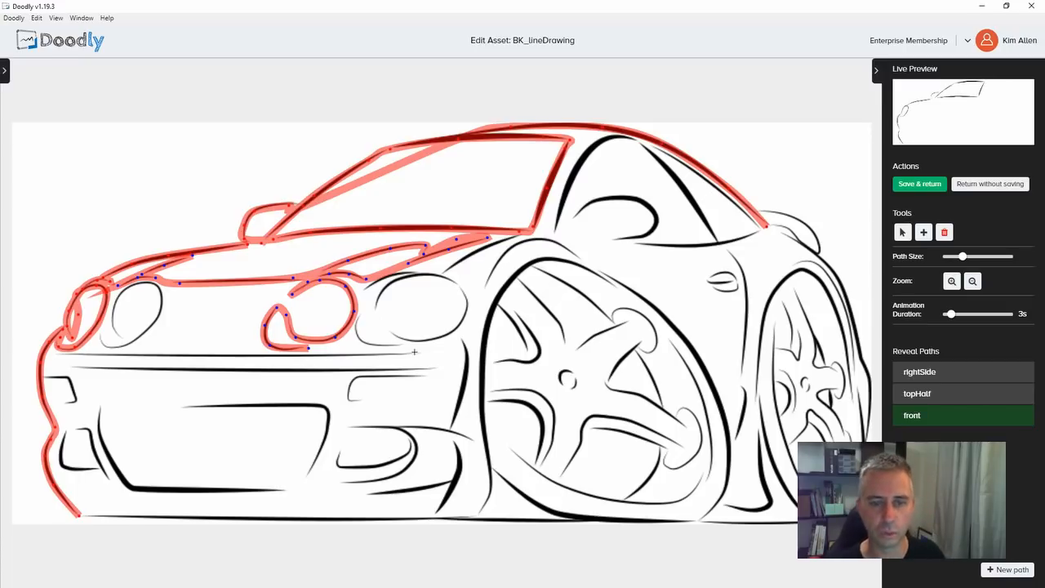
click(359, 349)
click(413, 347)
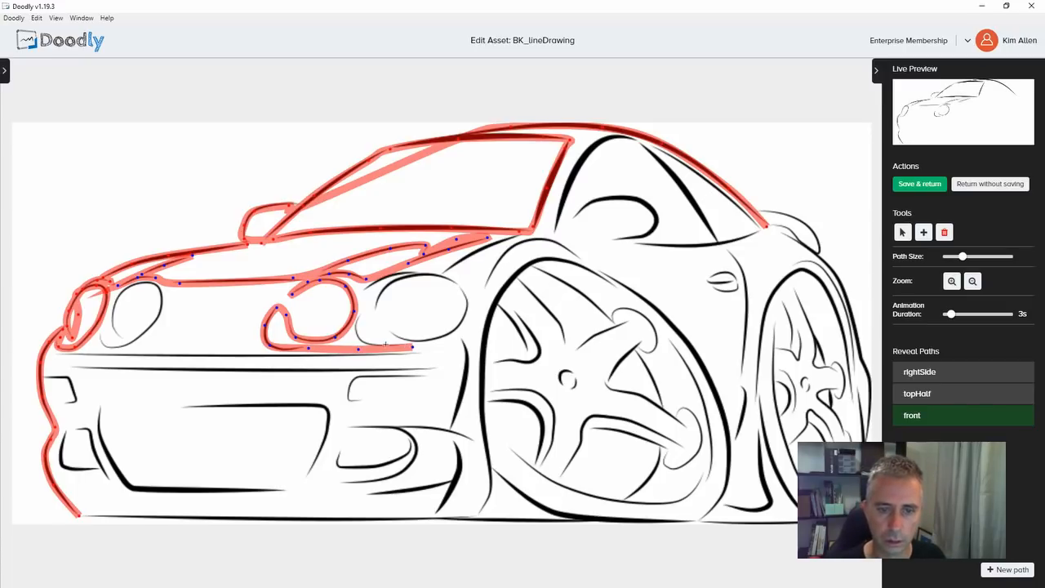
Step: Bring the front path back up the curved edge between the near headlight cluster's two lamps
click(360, 340)
click(354, 326)
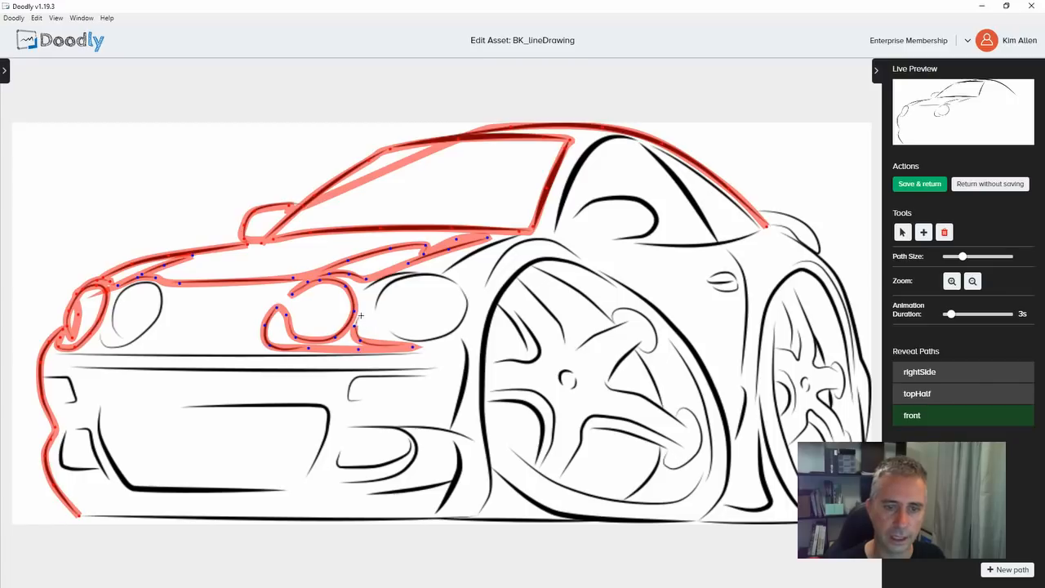
click(360, 315)
Step: Trace the near headlight cluster's outer lamp circle, along its bottom, up around its outer side and back over its top
click(390, 332)
click(418, 341)
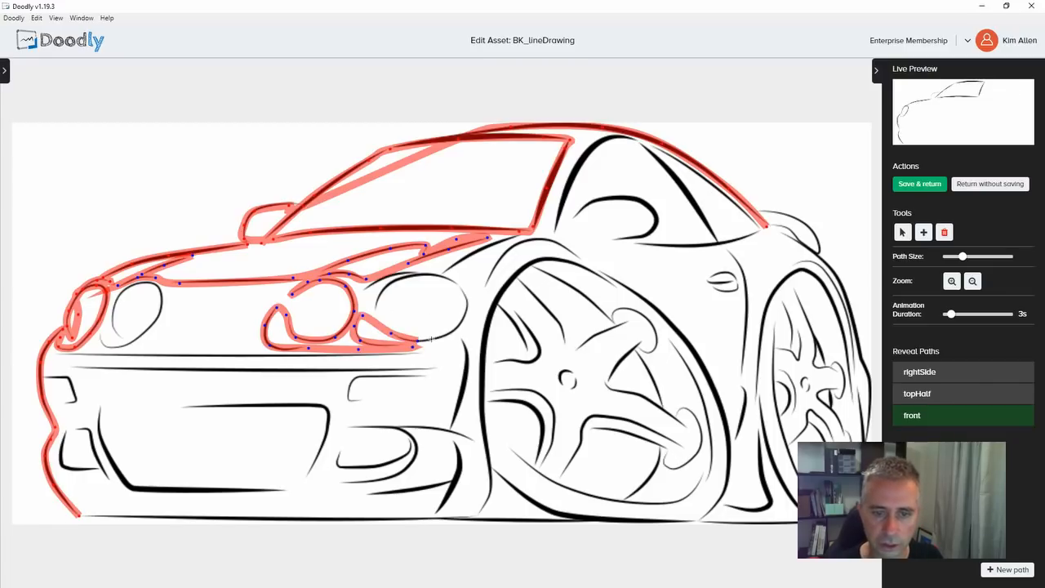
click(449, 335)
click(467, 307)
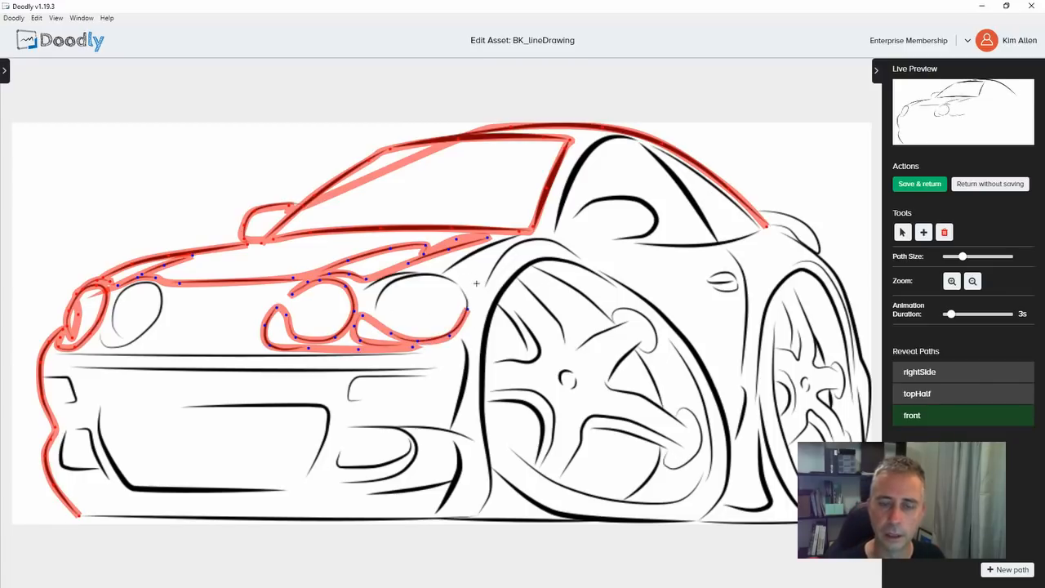
click(455, 281)
click(426, 275)
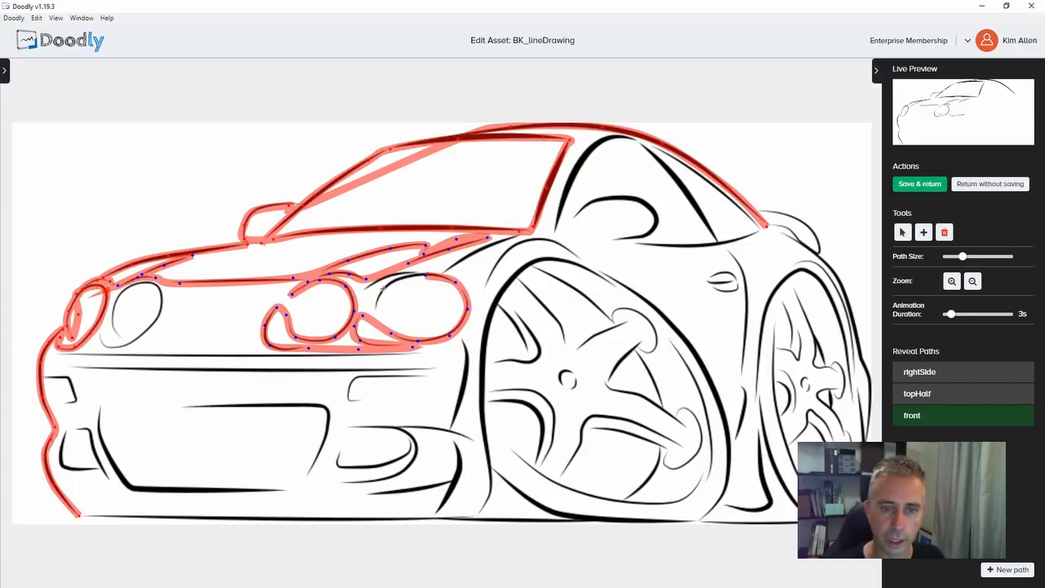
click(382, 288)
click(371, 309)
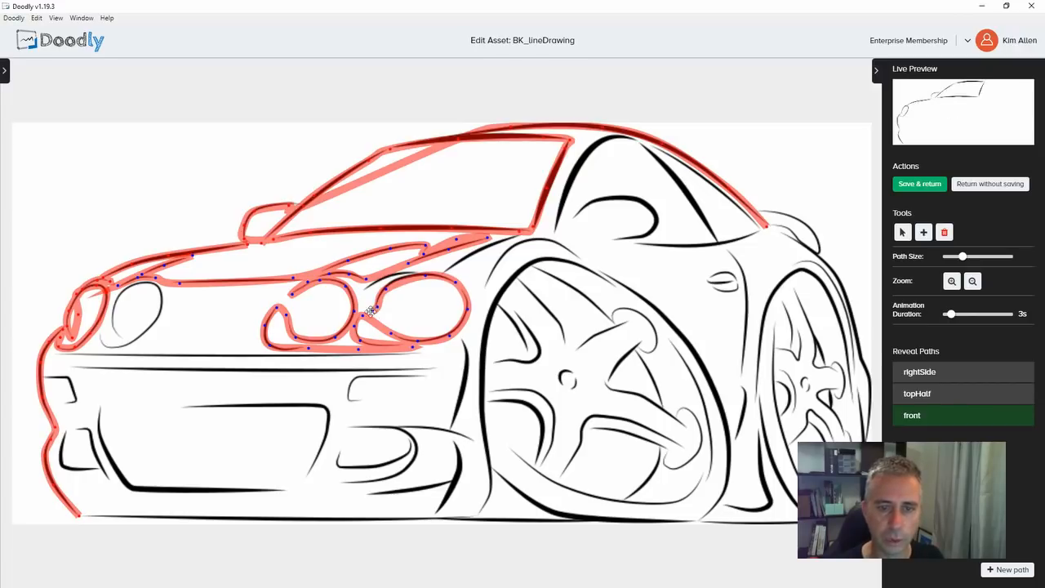
Step: Trace the curved edge over the near outer lamp, then continue the front path up the fender line to the windshield's lower corner
click(368, 289)
click(383, 280)
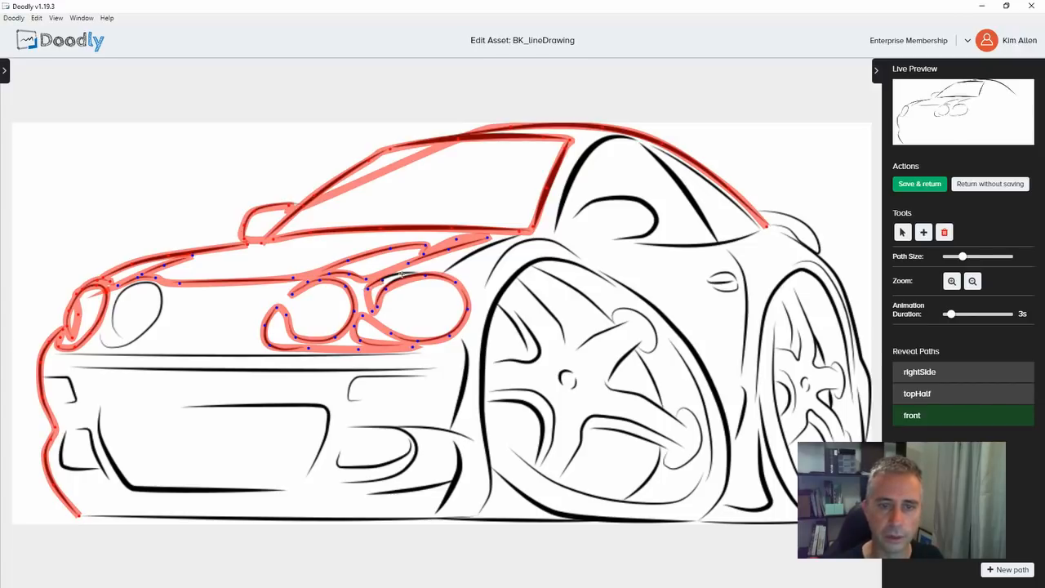
click(408, 273)
click(430, 281)
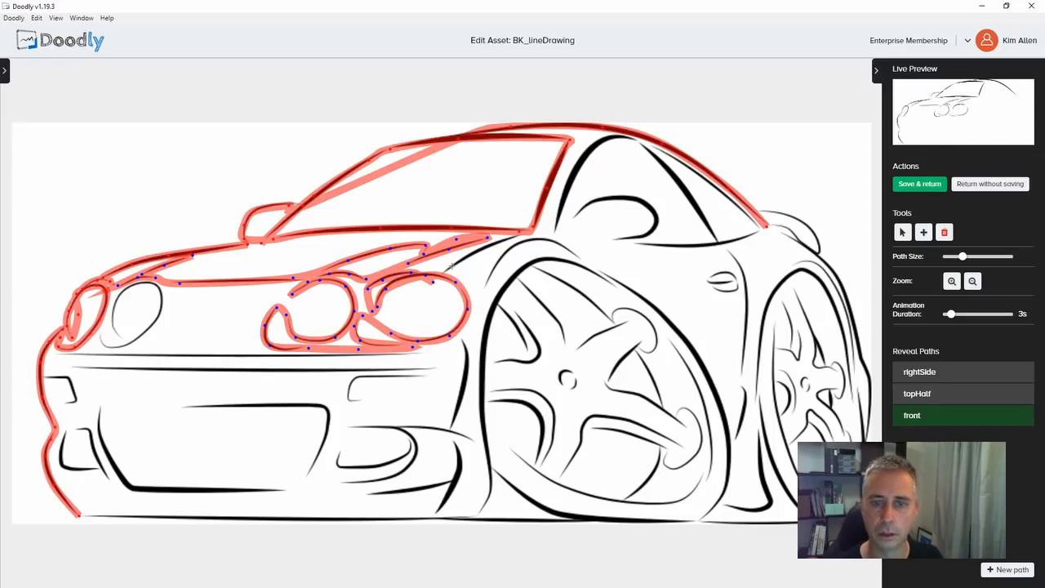
click(451, 266)
click(495, 243)
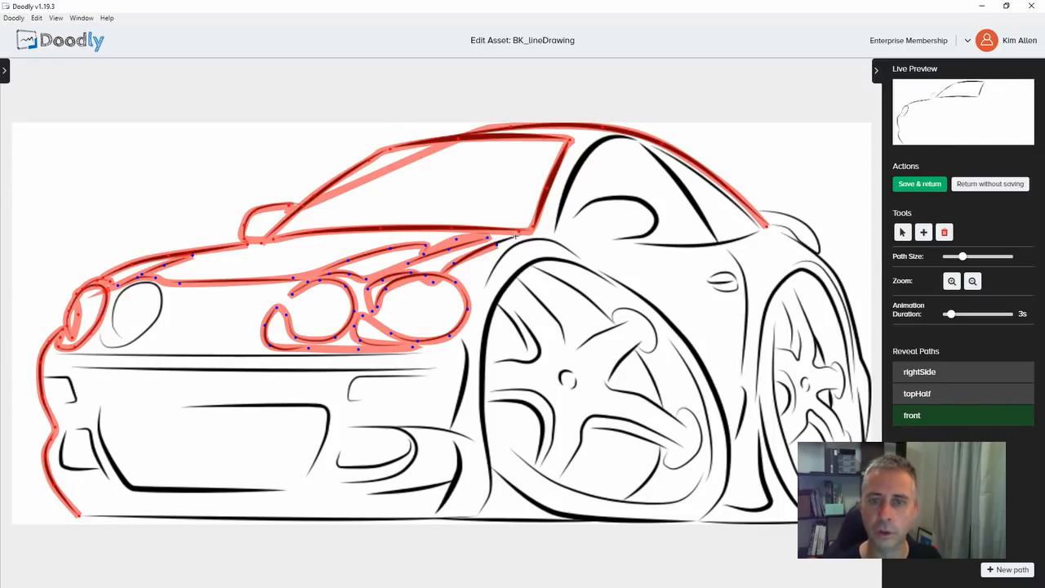
click(518, 235)
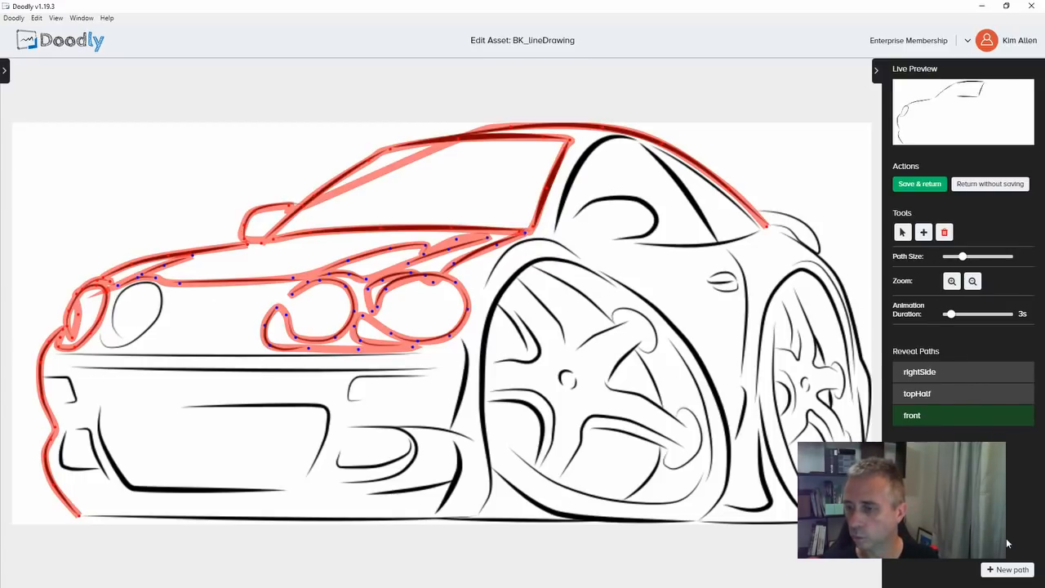
Step: Add a new reveal path named light
click(1010, 571)
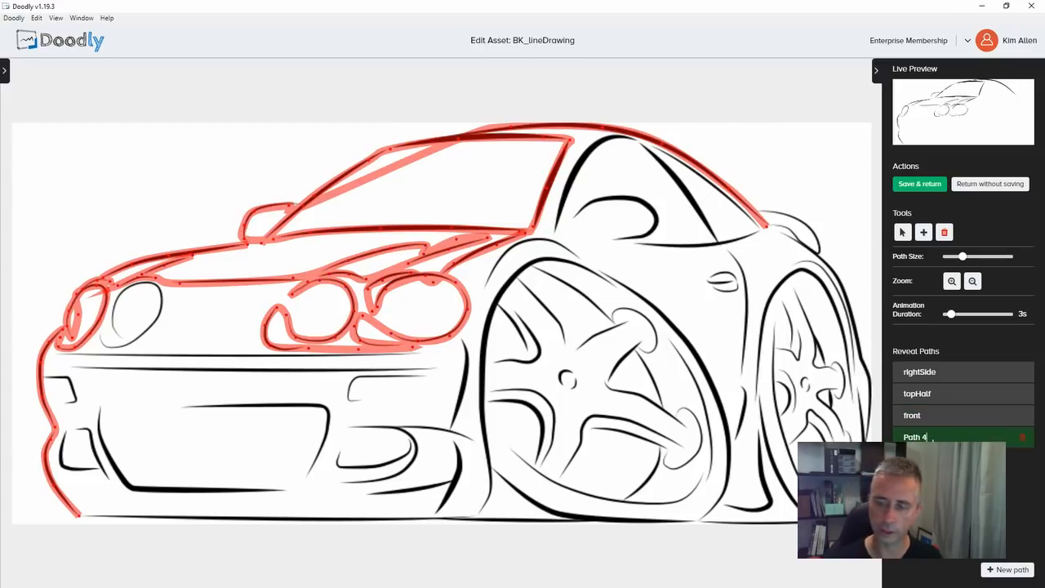
key(BackSpace)
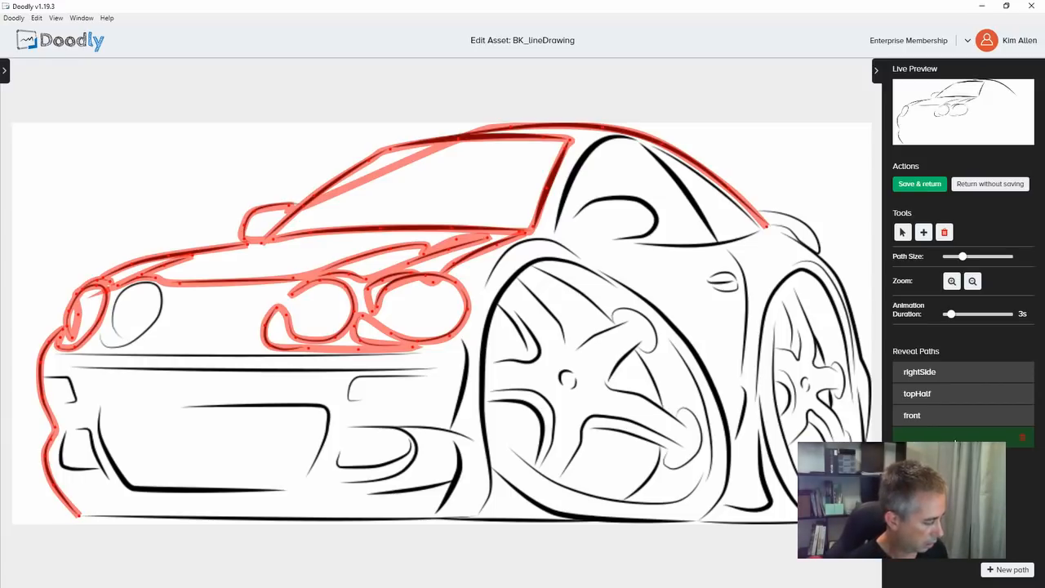
text(light)
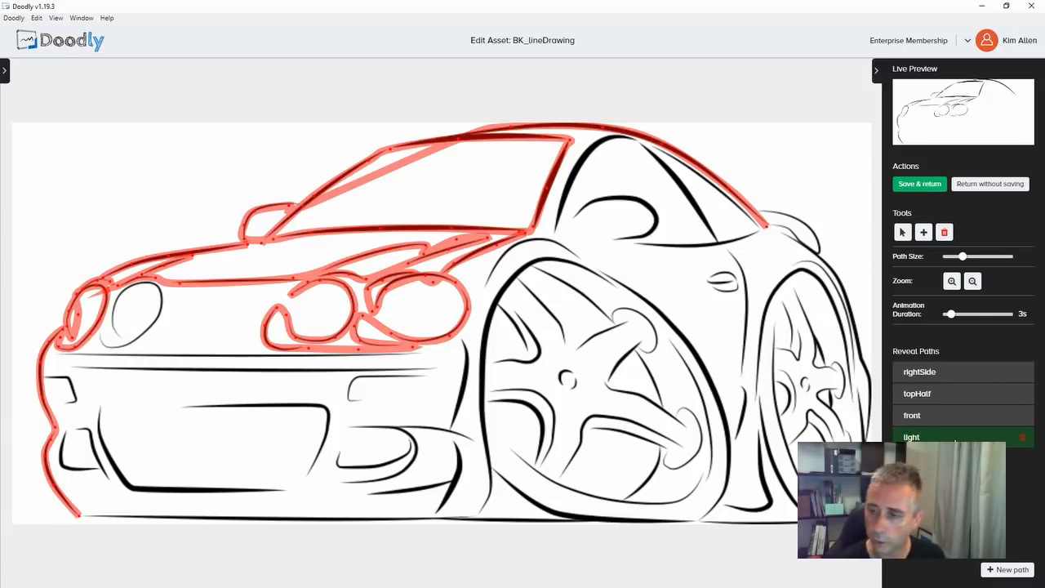
Step: Trace the far headlight's inner lamp circle with the light path, starting at its lower tail and going around to the bottom
drag(101, 330, 105, 345)
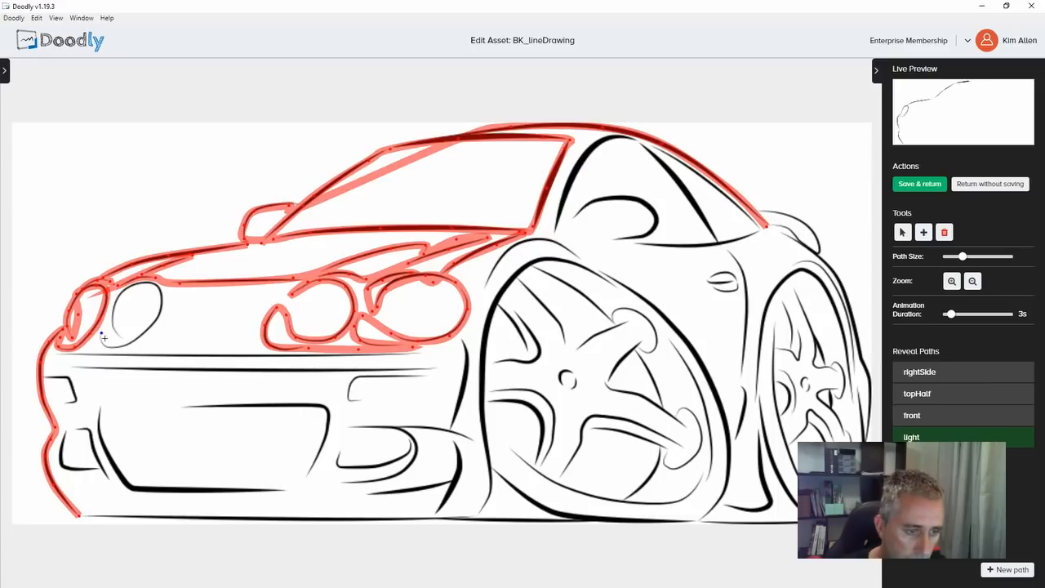
click(128, 348)
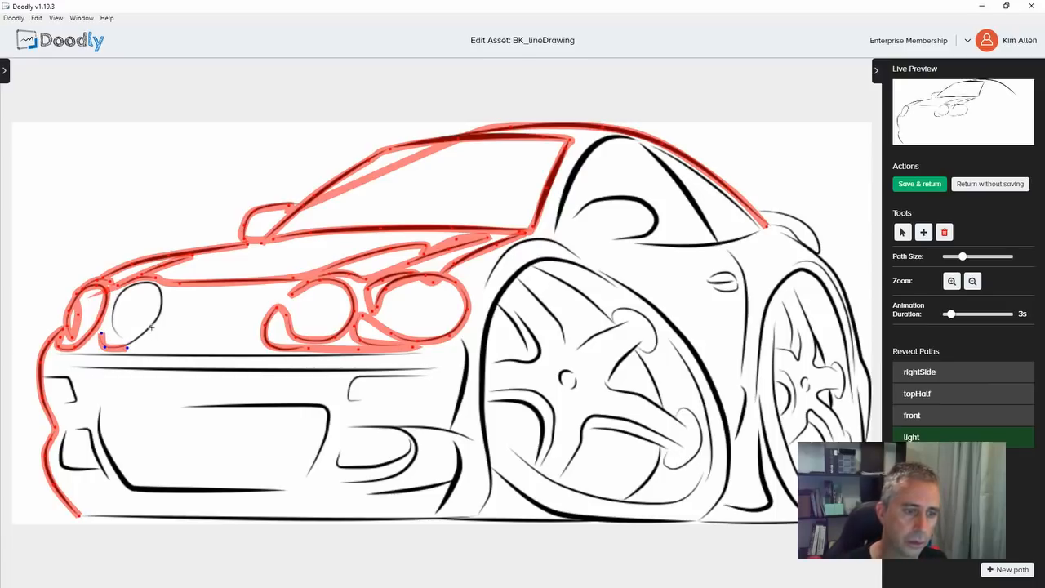
click(152, 326)
click(163, 290)
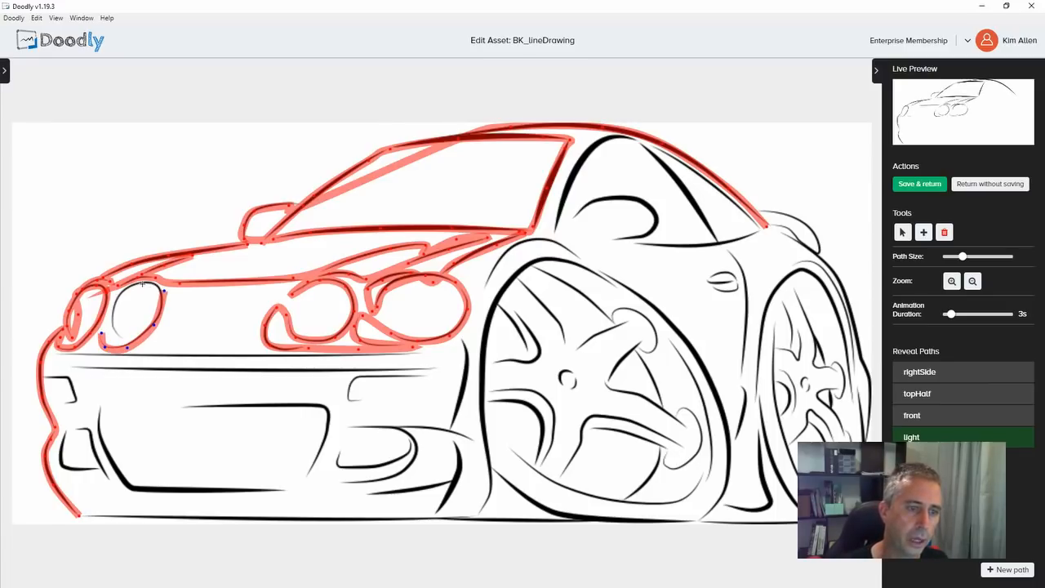
click(142, 283)
click(124, 292)
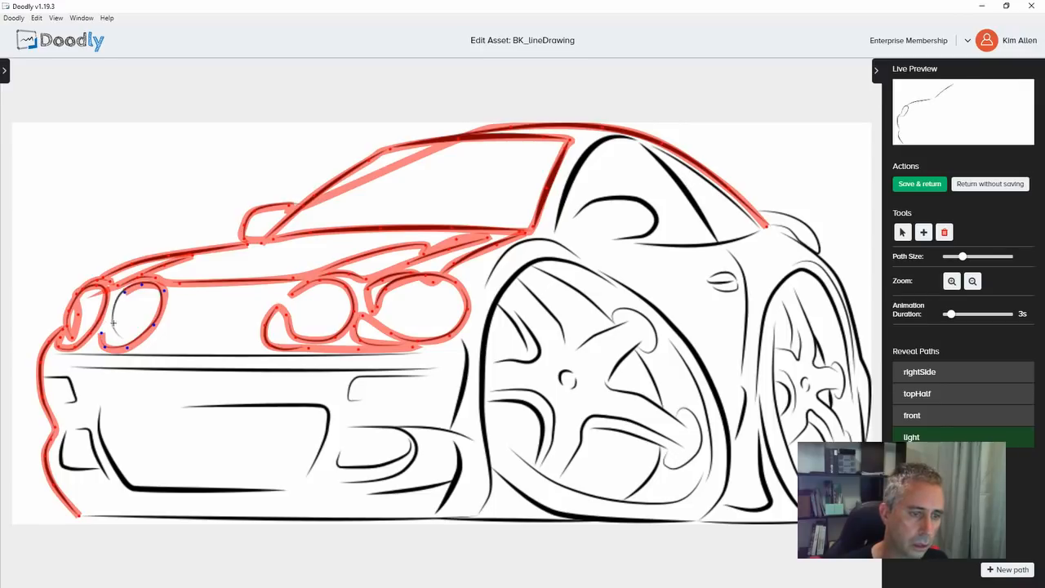
click(113, 323)
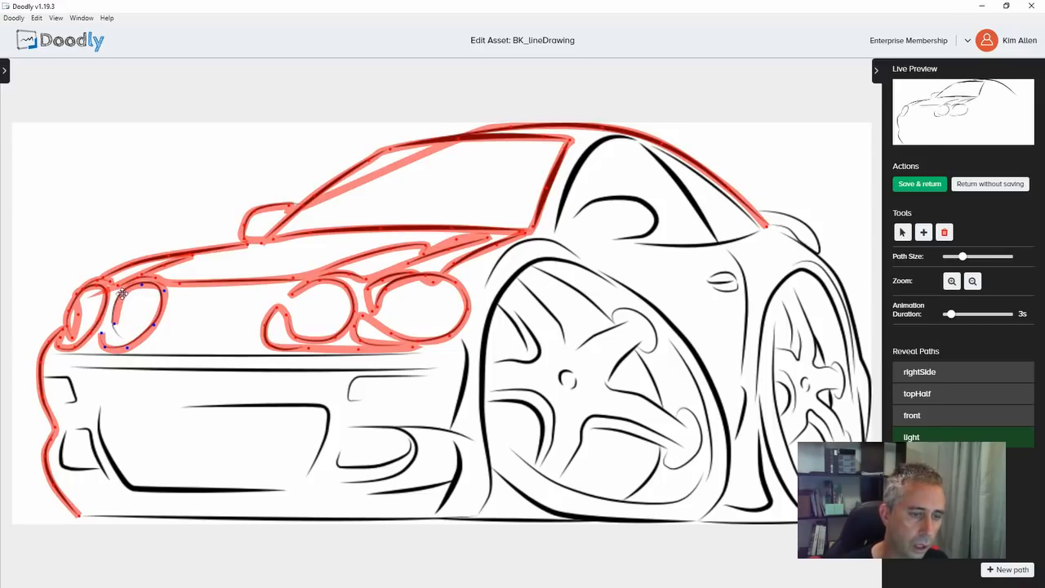
click(127, 339)
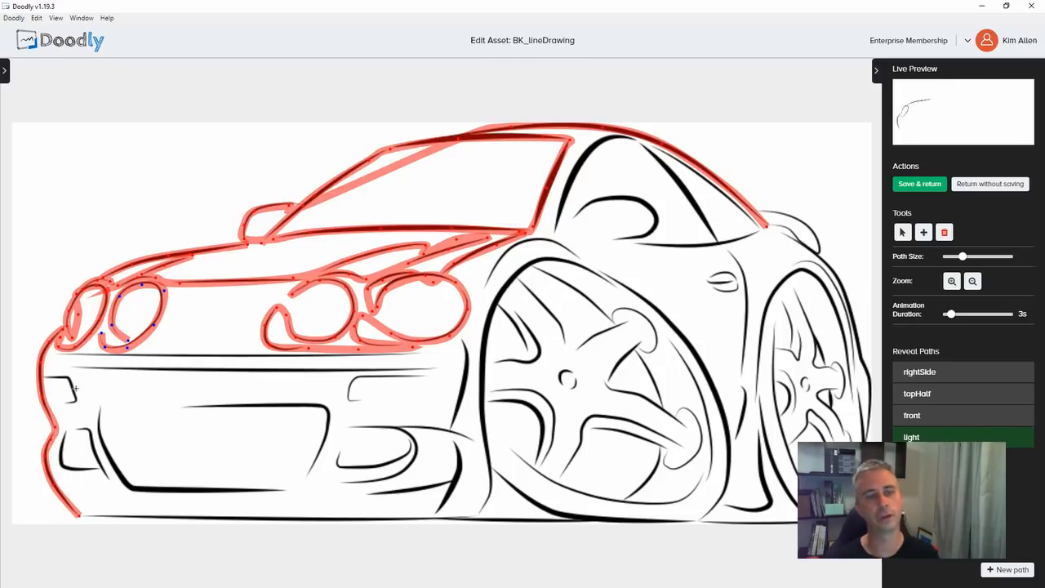
Step: Trace the two long horizontal bumper lines below the headlights, across along the upper one and back along the lower one
click(52, 353)
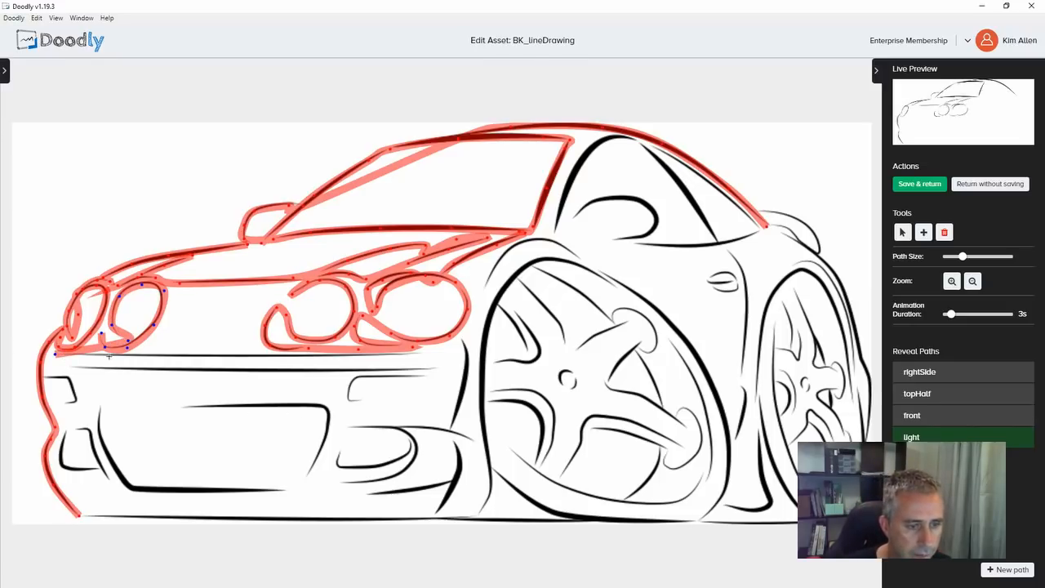
click(109, 356)
click(220, 356)
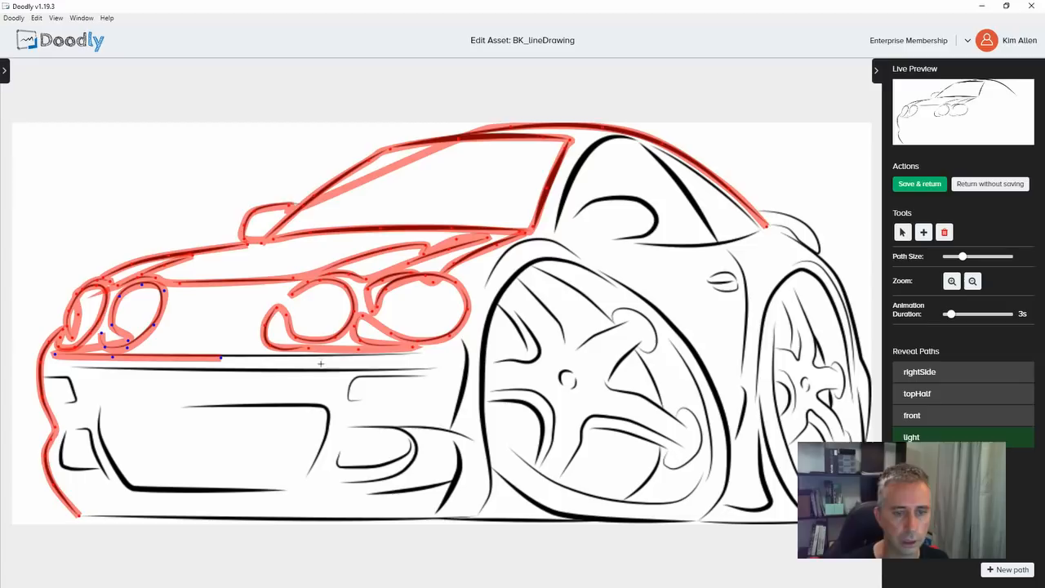
click(425, 354)
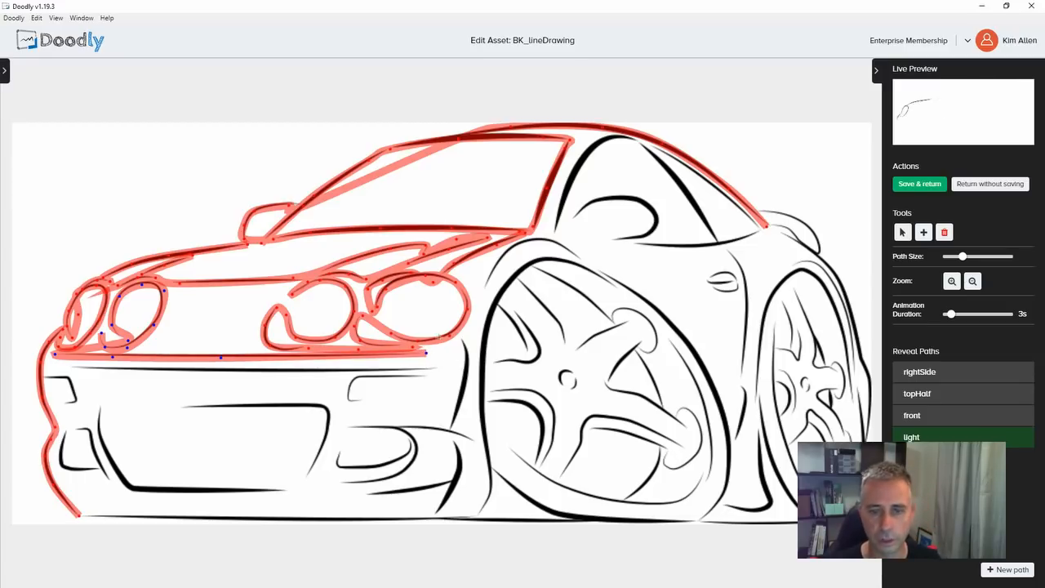
click(441, 357)
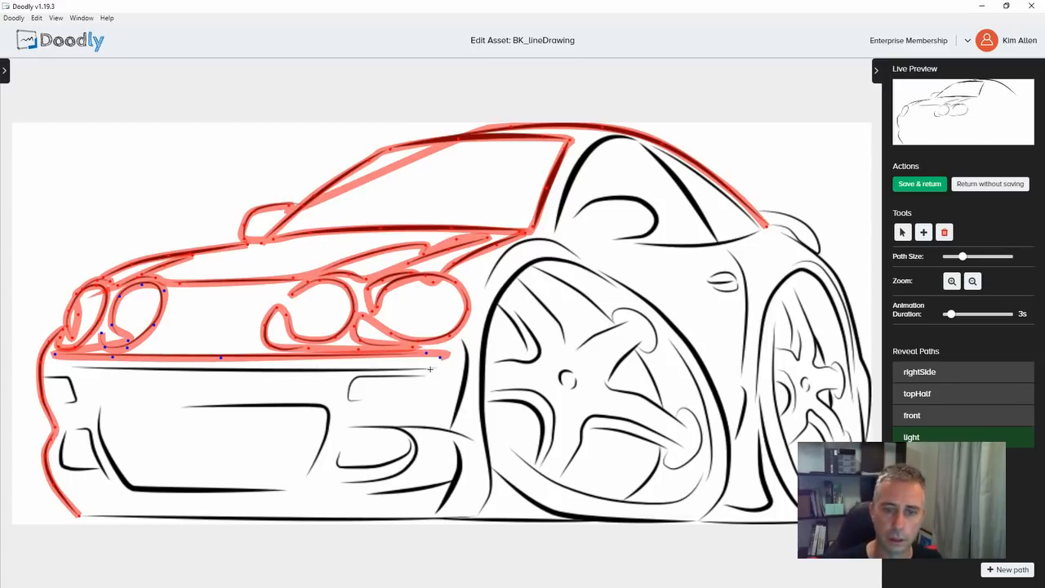
click(430, 369)
click(360, 372)
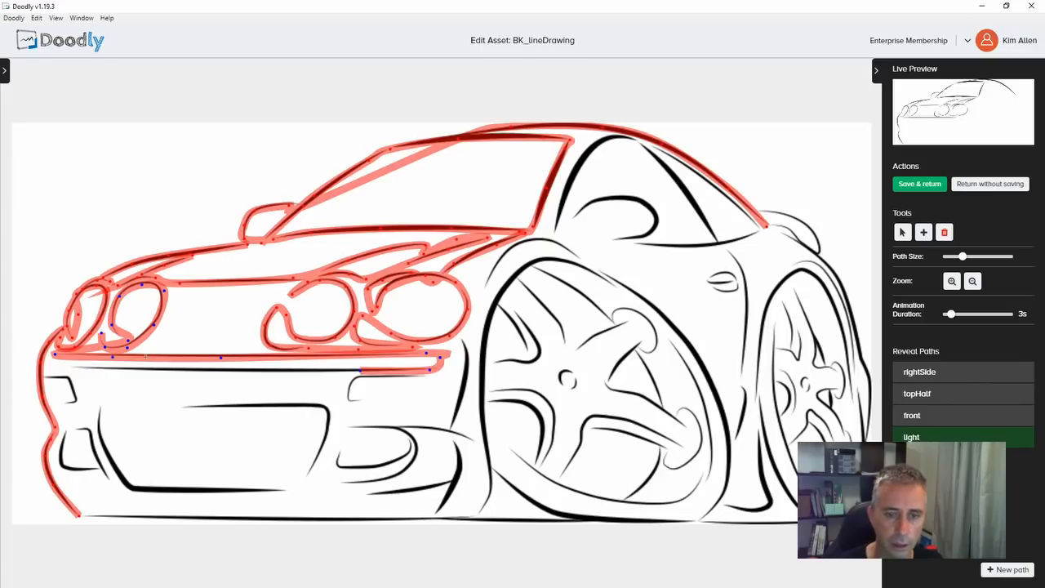
click(72, 369)
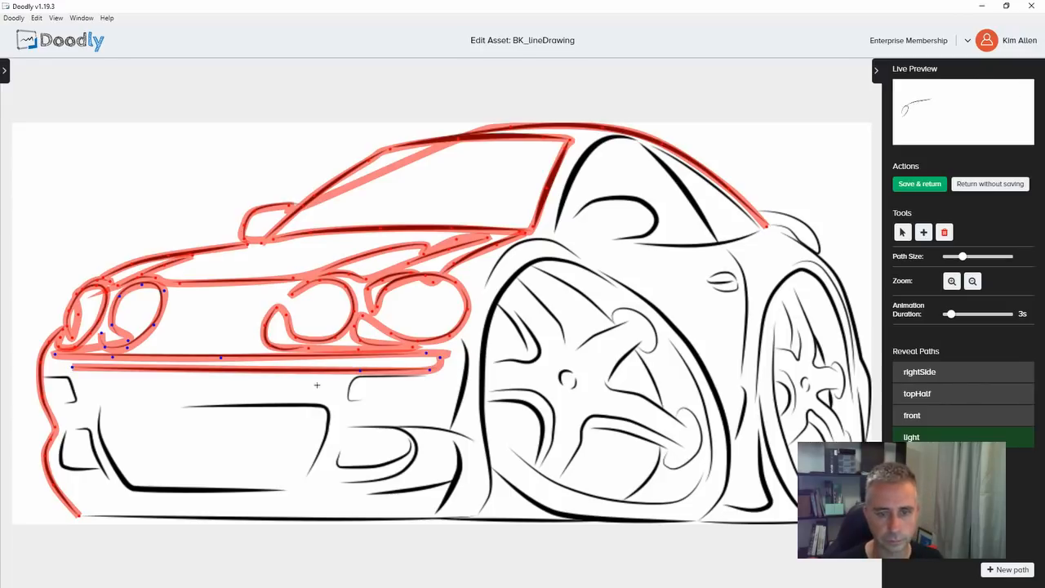
Step: Trace the small hooked outline at the far end of the bumper, just below the horizontal lines
click(43, 376)
click(57, 378)
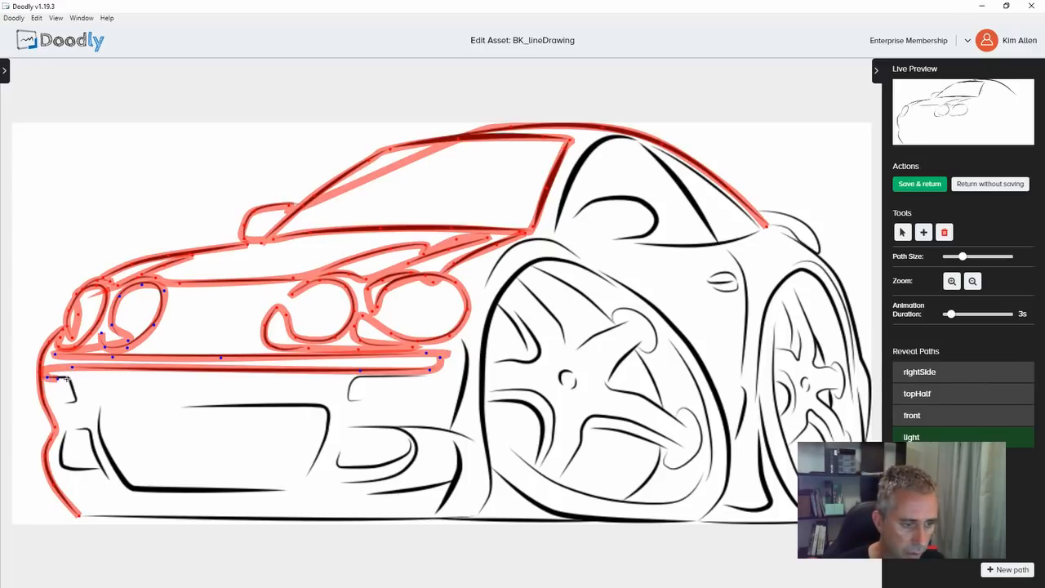
click(72, 380)
click(77, 398)
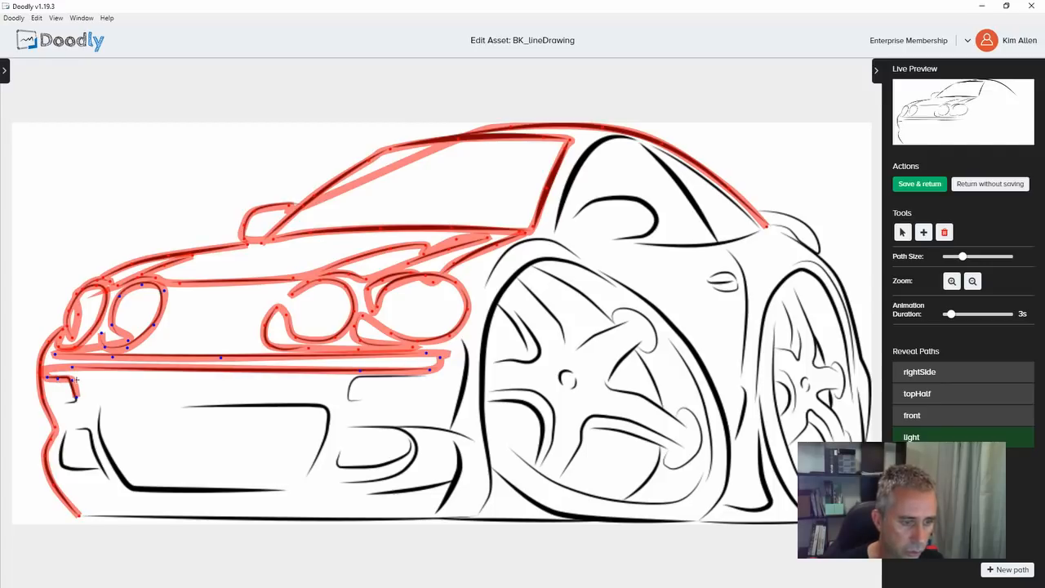
drag(72, 382, 69, 380)
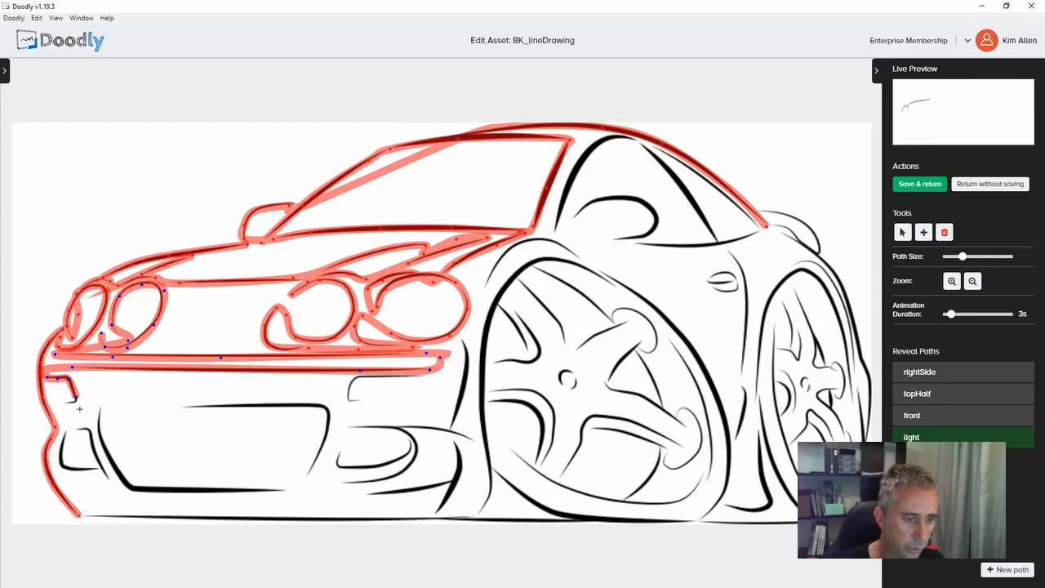
click(67, 403)
Step: Trace the far fog light opening down its outer side, along its bottom and back up its inner side to the top
click(66, 431)
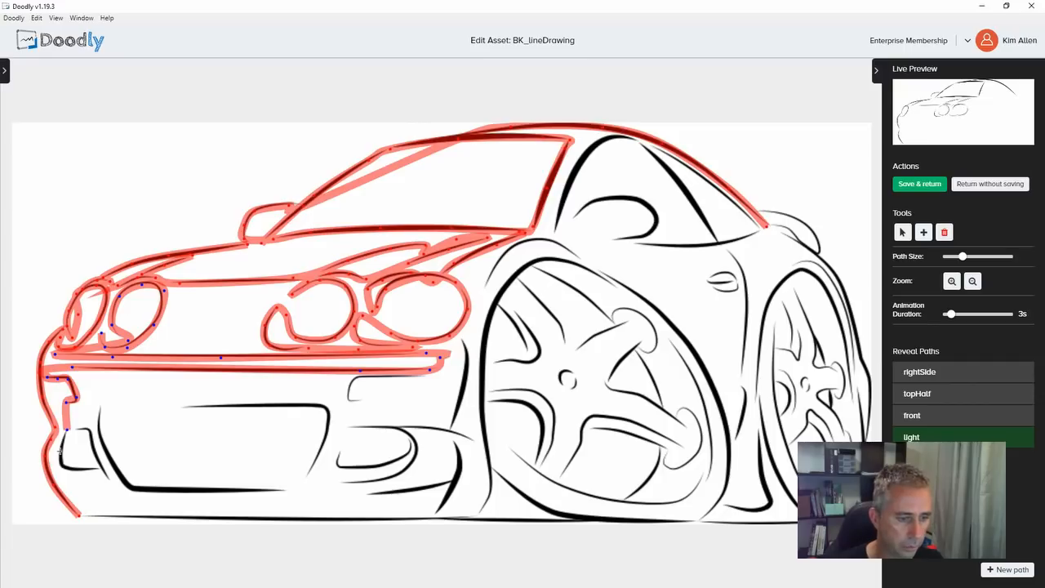
click(60, 463)
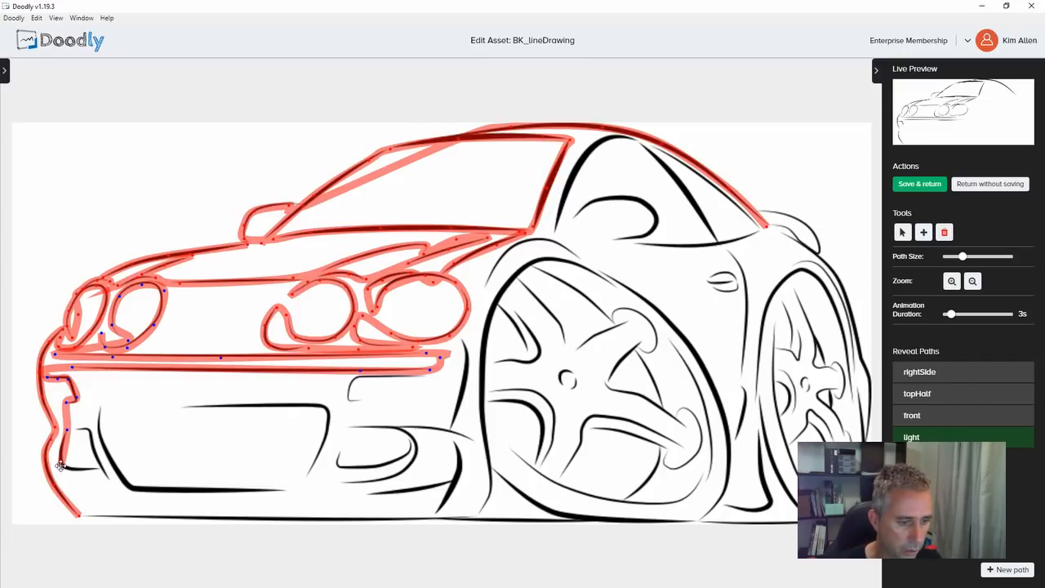
drag(61, 465, 59, 458)
click(96, 468)
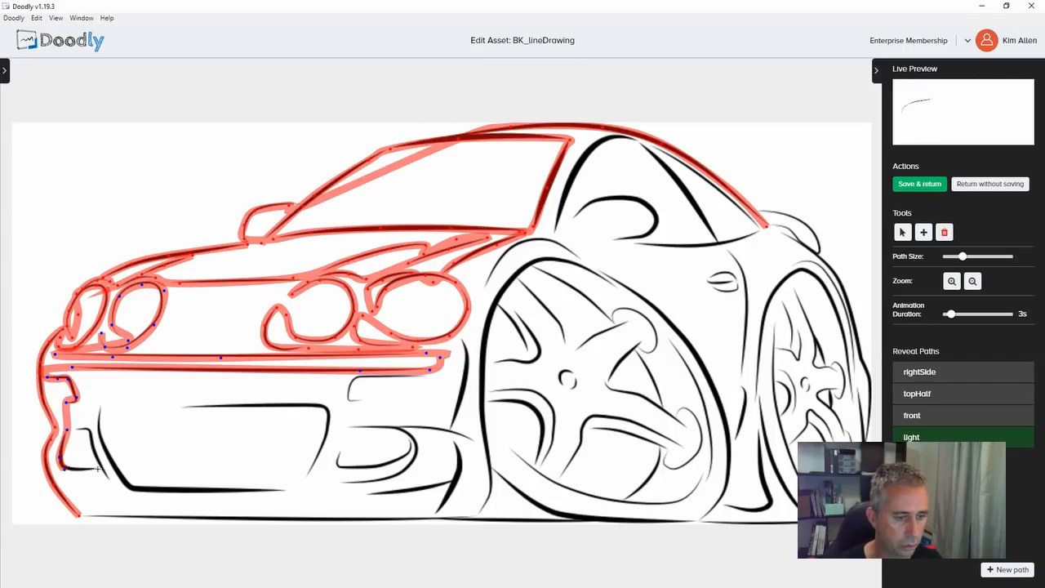
click(110, 481)
click(92, 442)
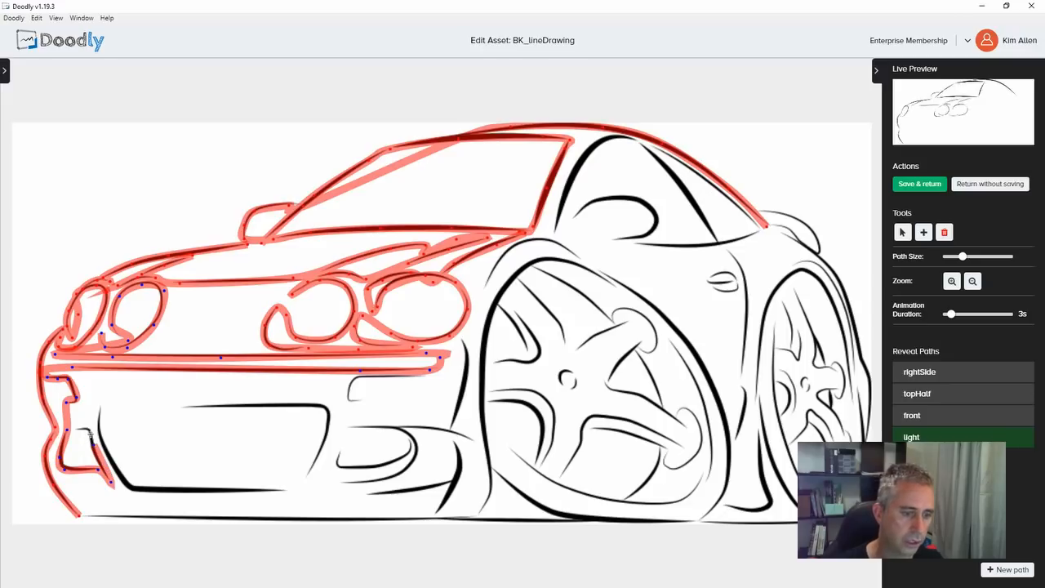
click(72, 427)
Step: Continue the light path down the far side of the central bumper opening and along its bottom edge
click(101, 396)
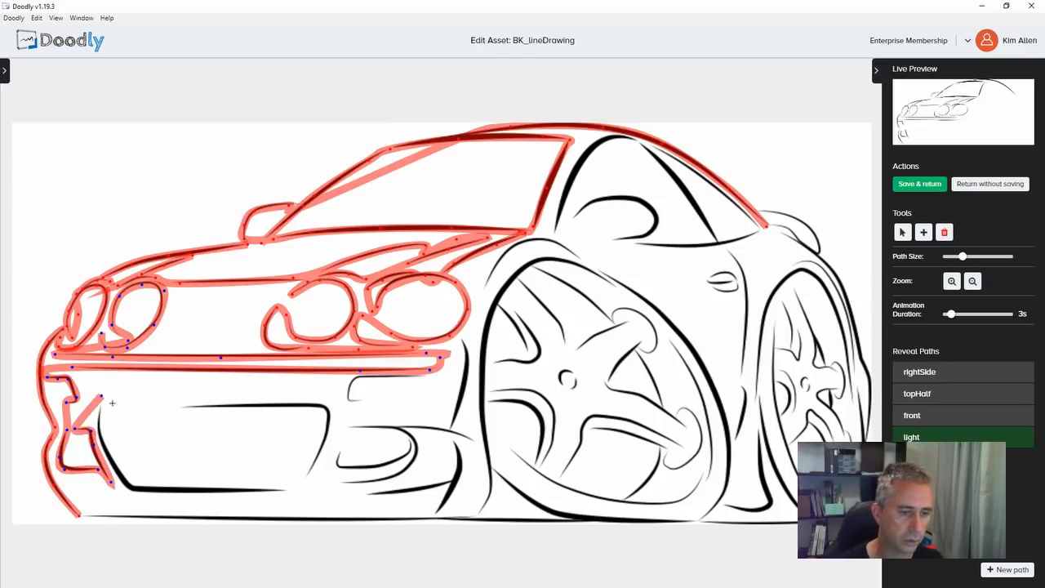
click(99, 410)
click(105, 461)
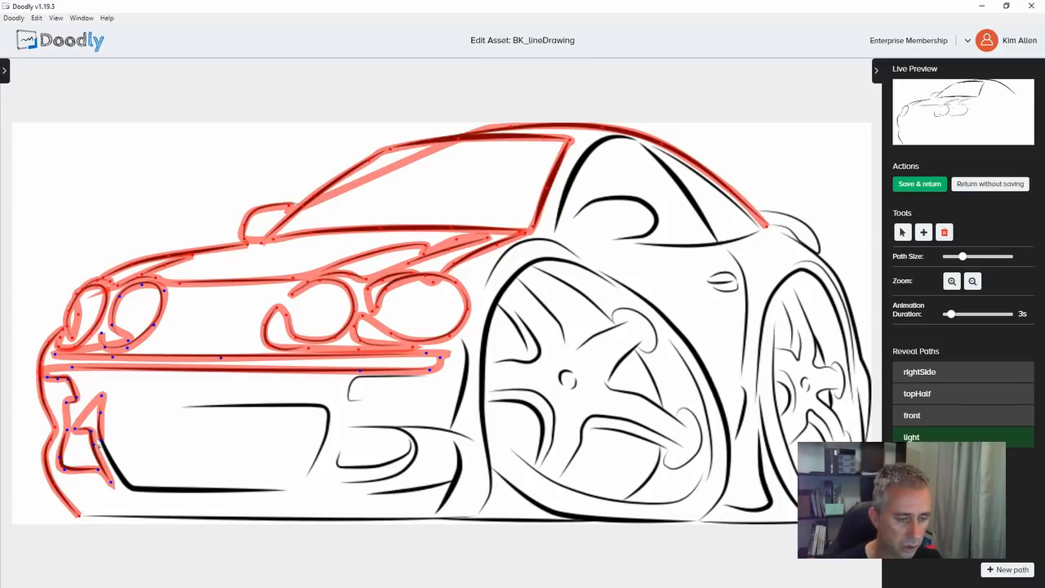
click(127, 485)
click(140, 490)
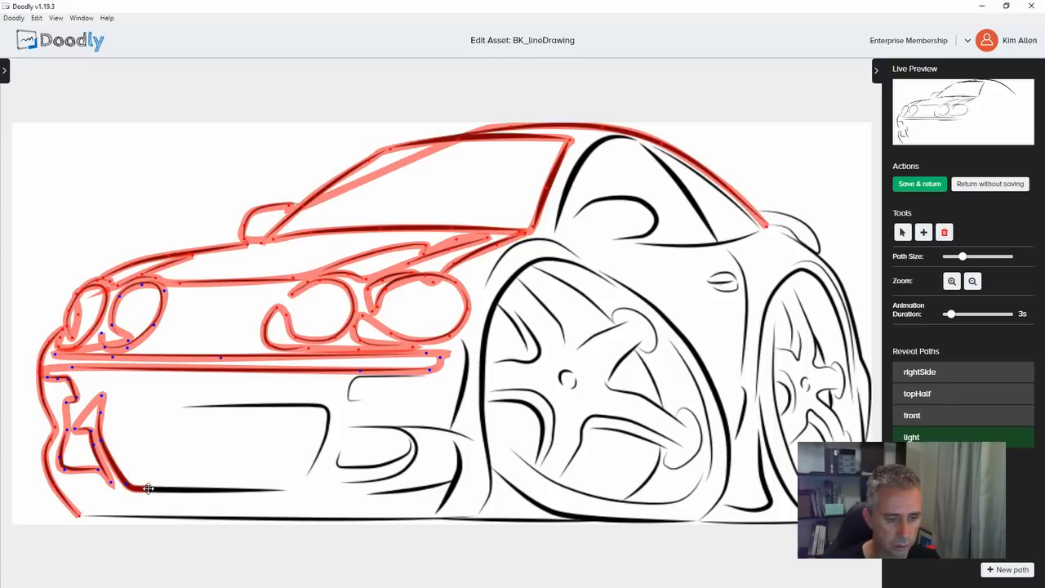
click(288, 490)
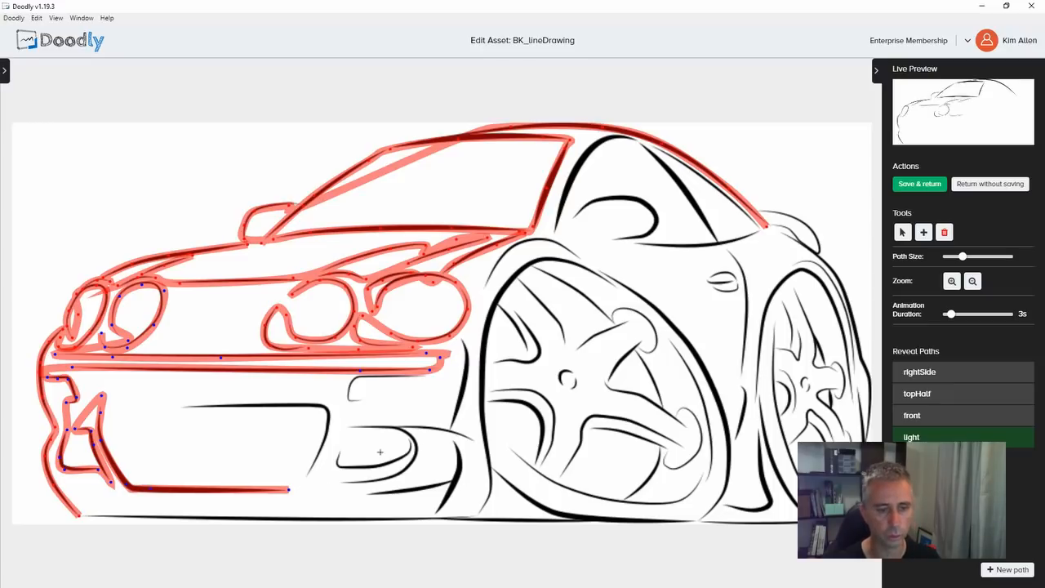
Step: Trace the near side of the central bumper opening upward, around its upper corner and back along its top edge
click(311, 470)
click(323, 440)
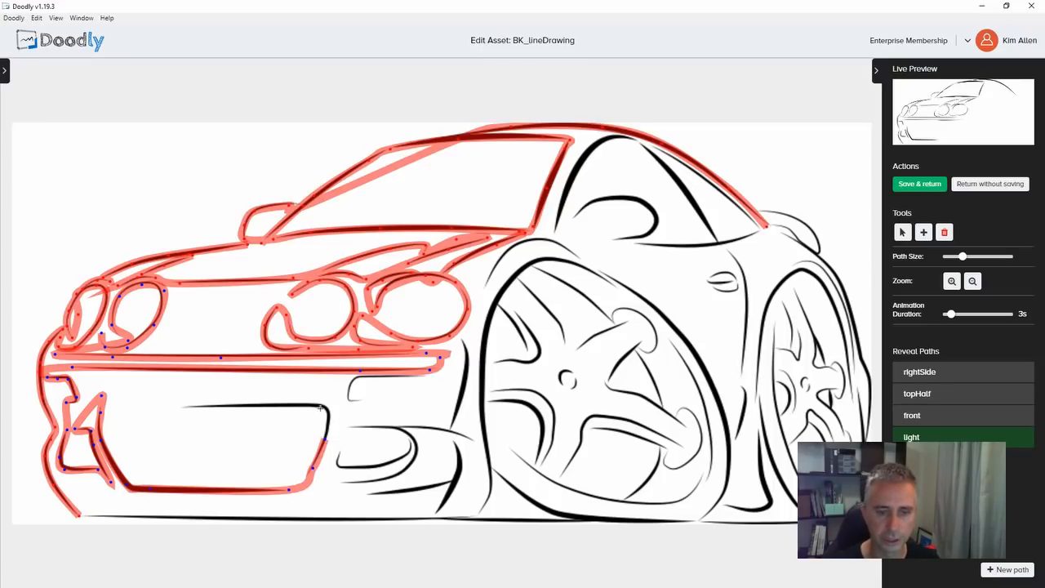
click(328, 415)
click(328, 405)
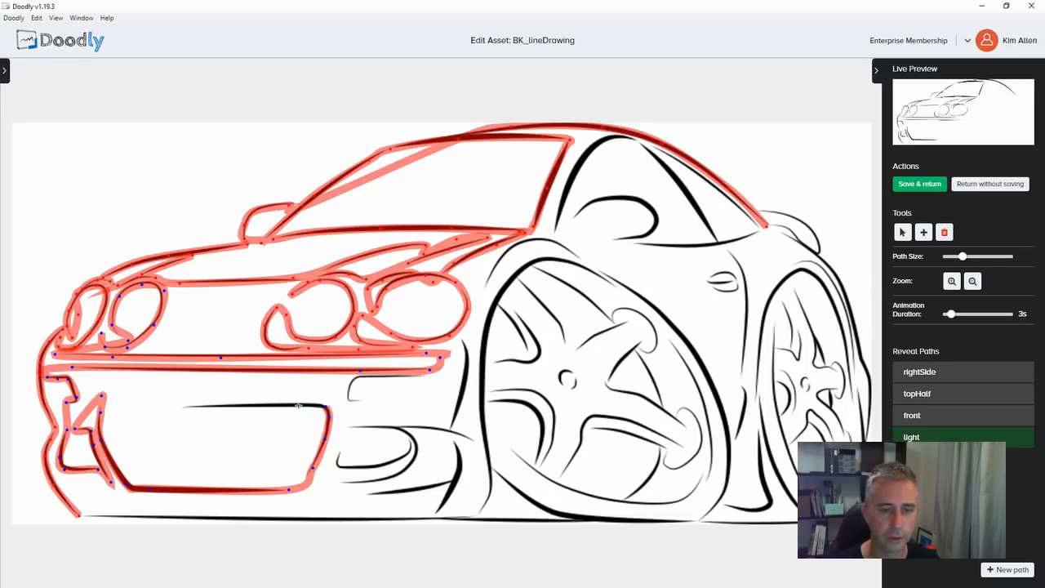
click(299, 406)
click(172, 407)
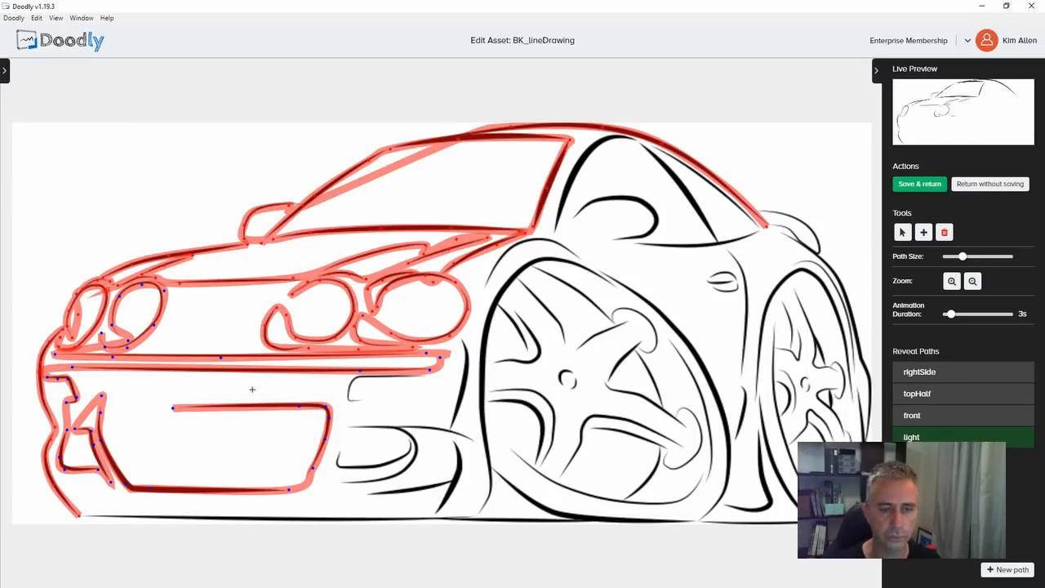
Step: Continue the light path across to the small hooked outline at the near end of the bumper and trace it
click(260, 384)
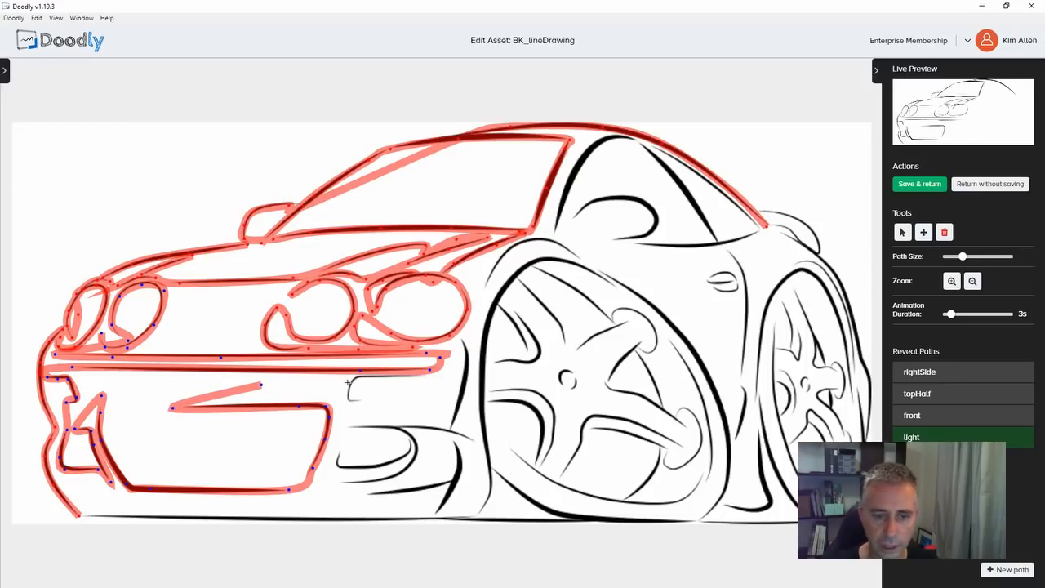
click(340, 404)
click(370, 402)
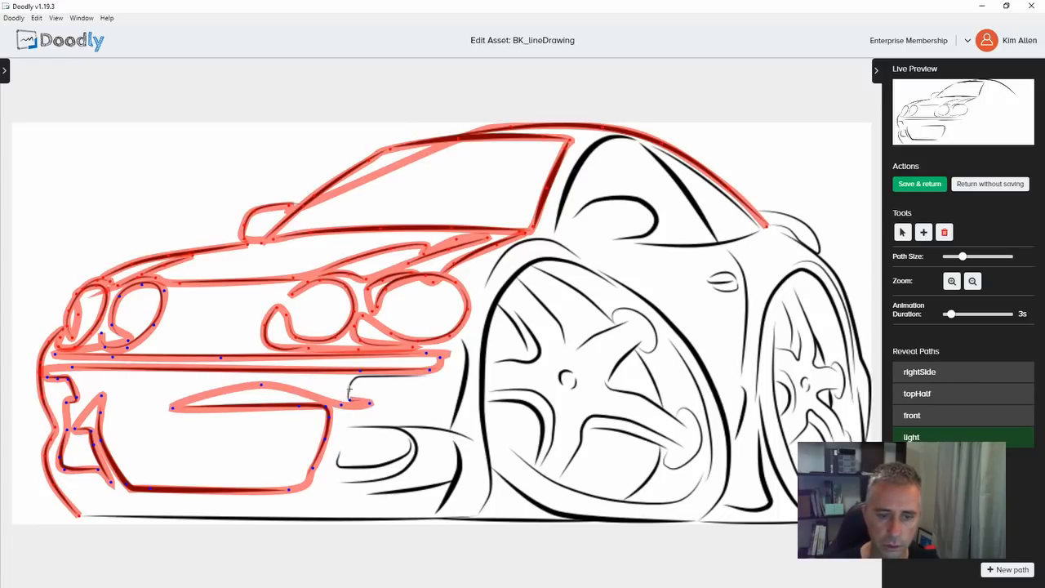
click(353, 382)
click(372, 378)
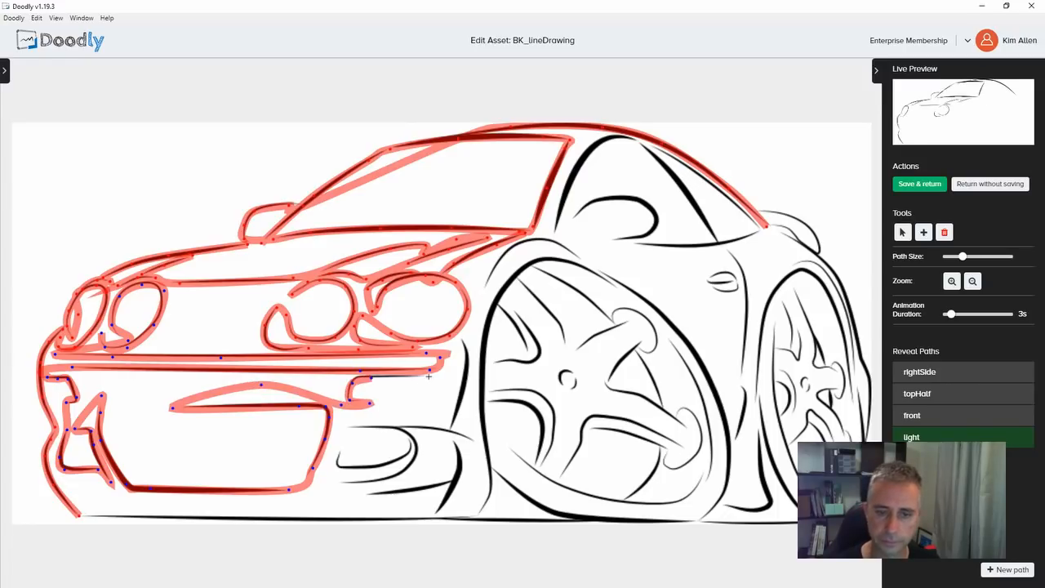
click(428, 376)
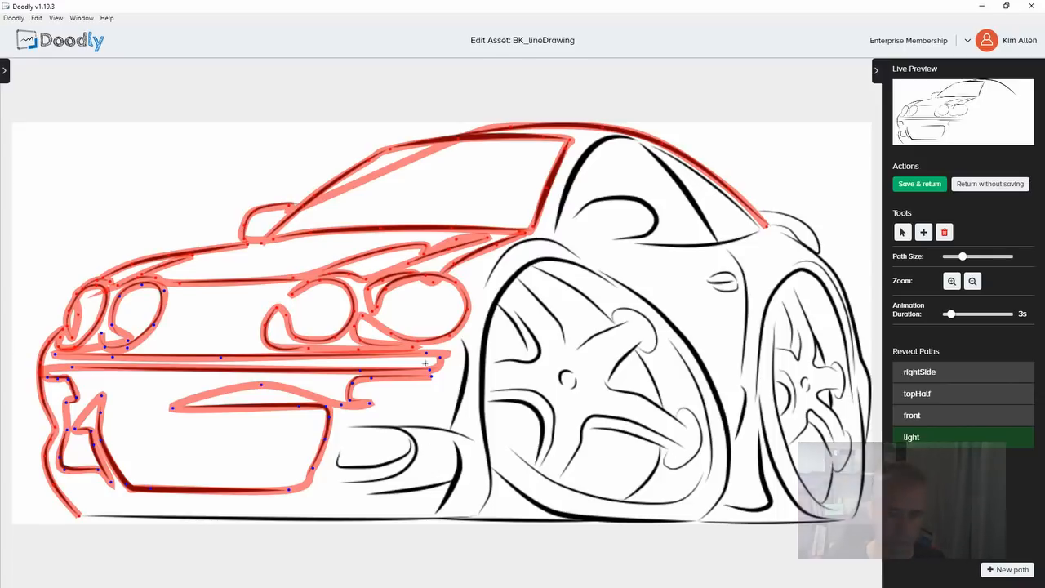
Step: Trace the bumper's corner line beside the front wheel downward and back along the line above the near fog light
click(454, 338)
click(464, 341)
click(467, 374)
click(452, 428)
click(472, 440)
click(439, 429)
click(346, 429)
click(396, 427)
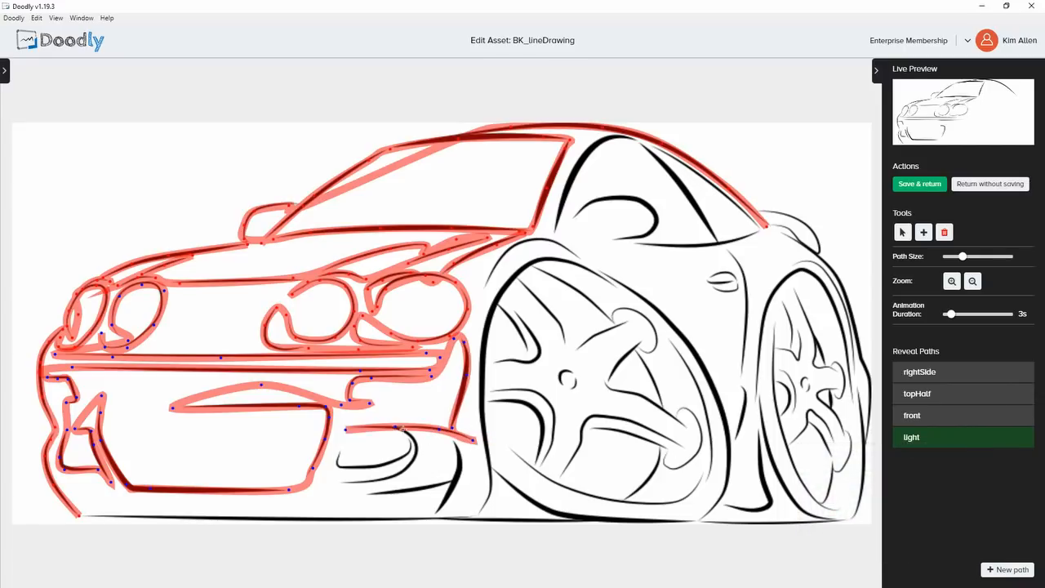
Step: Trace the near fog light's outline, the curved bumper edge beside it and the short line beneath it
click(416, 444)
click(408, 468)
click(346, 484)
click(335, 485)
click(343, 445)
click(341, 464)
click(390, 466)
click(411, 448)
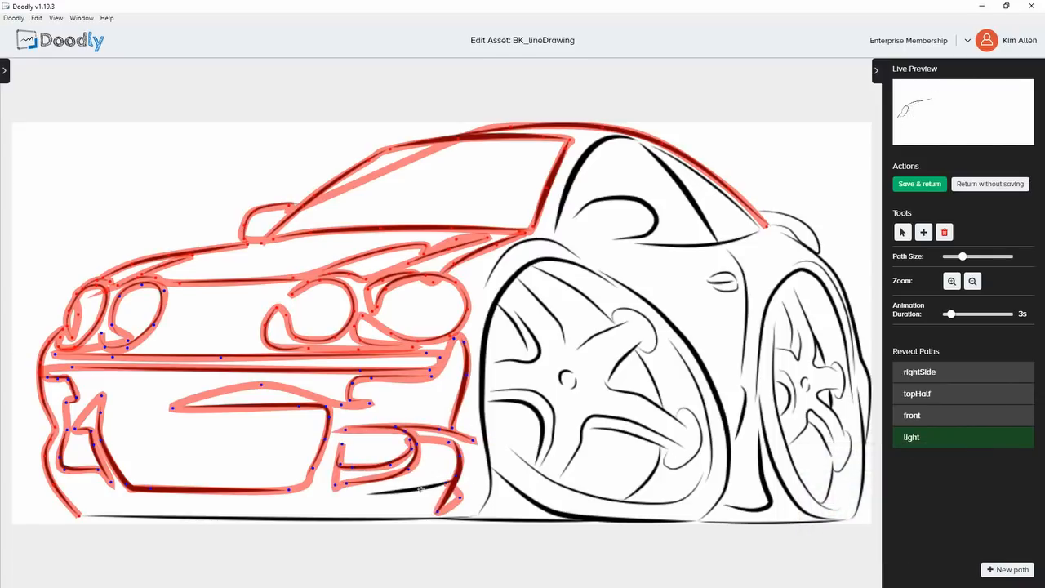
click(364, 495)
Step: Add a new reveal path and name it frontWheel
click(1008, 570)
double_click(914, 460)
key(BackSpace)
key(BackSpace)
key(BackSpace)
key(BackSpace)
key(BackSpace)
key(BackSpace)
text(frontWheel)
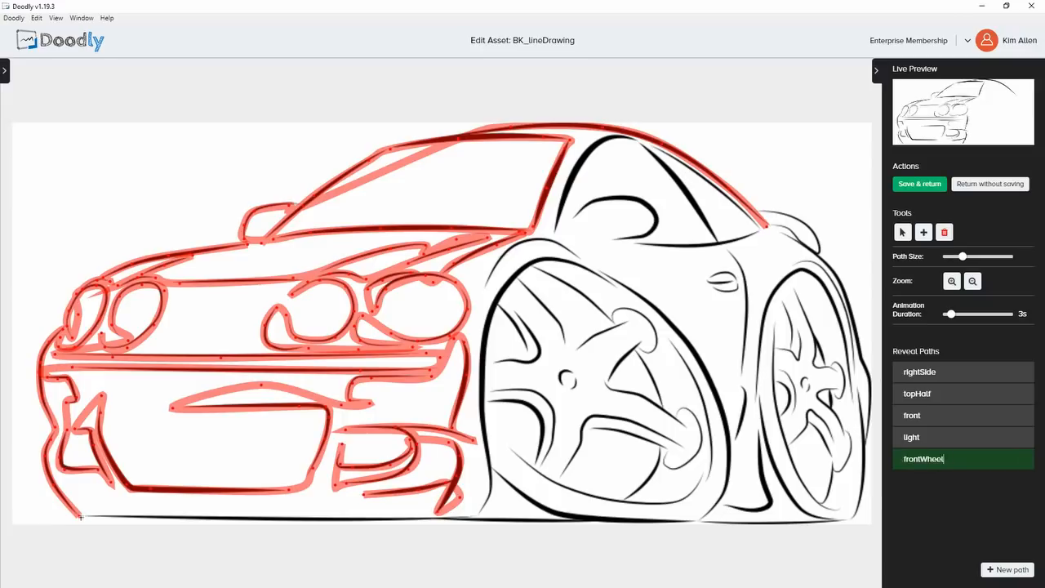
Step: Trace the ground line from the front bumper's lower corner to the bottom of the front wheel
click(80, 516)
click(291, 521)
click(421, 520)
click(472, 520)
click(576, 520)
click(686, 519)
Step: Trace the front tyre's rear outer edge upward from the ground toward the wheel arch
click(712, 513)
click(728, 473)
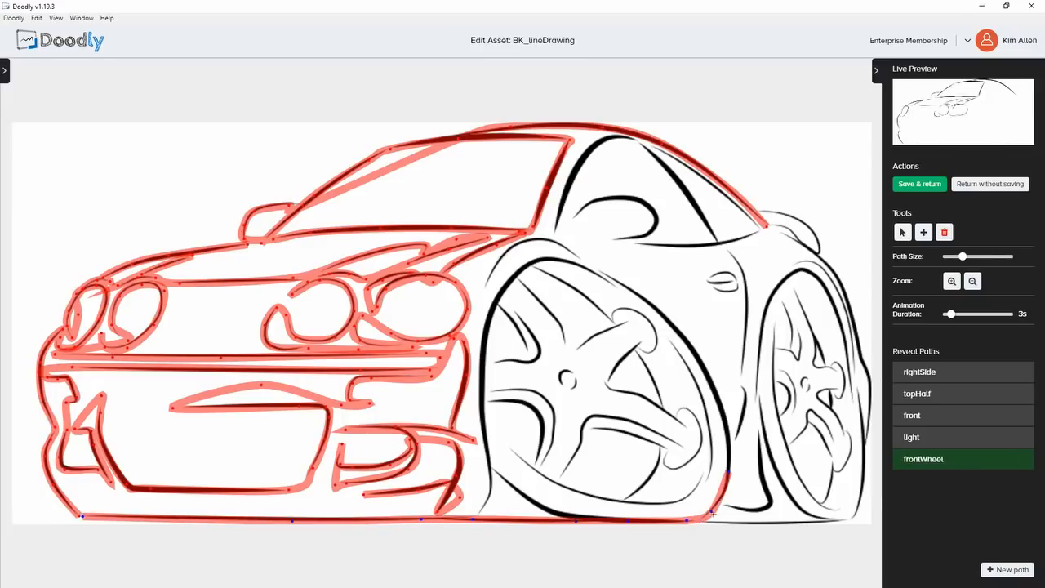
click(720, 409)
click(691, 346)
click(621, 286)
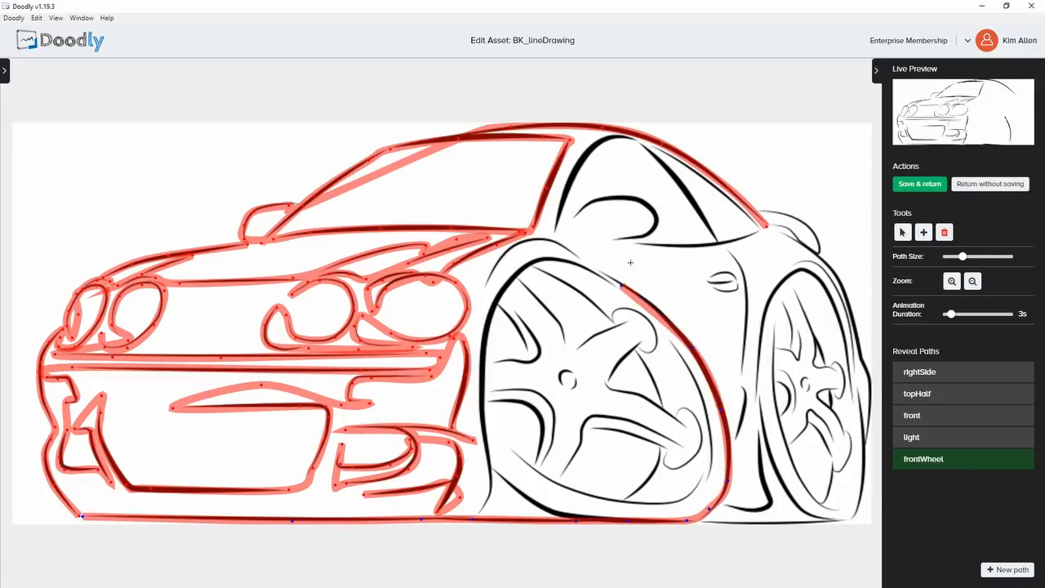
Step: Trace the front wheel arch over the top of the tyre and down toward the headlight side
click(617, 290)
click(596, 269)
click(563, 259)
click(543, 250)
click(510, 246)
click(483, 289)
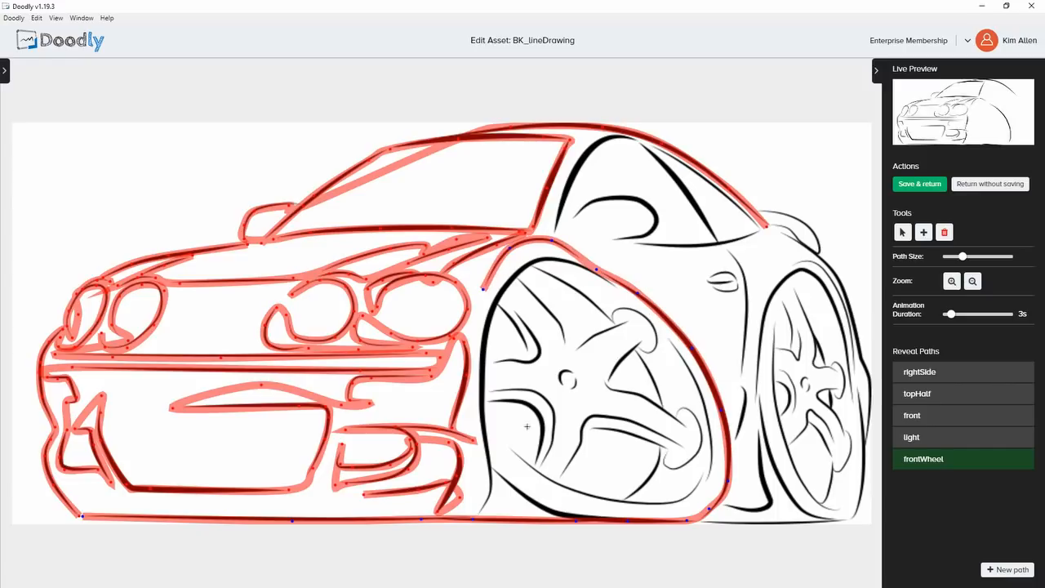
Step: Trace the front tyre's forward outer edge from its top down to the short line at the ground
click(530, 265)
click(502, 290)
click(483, 360)
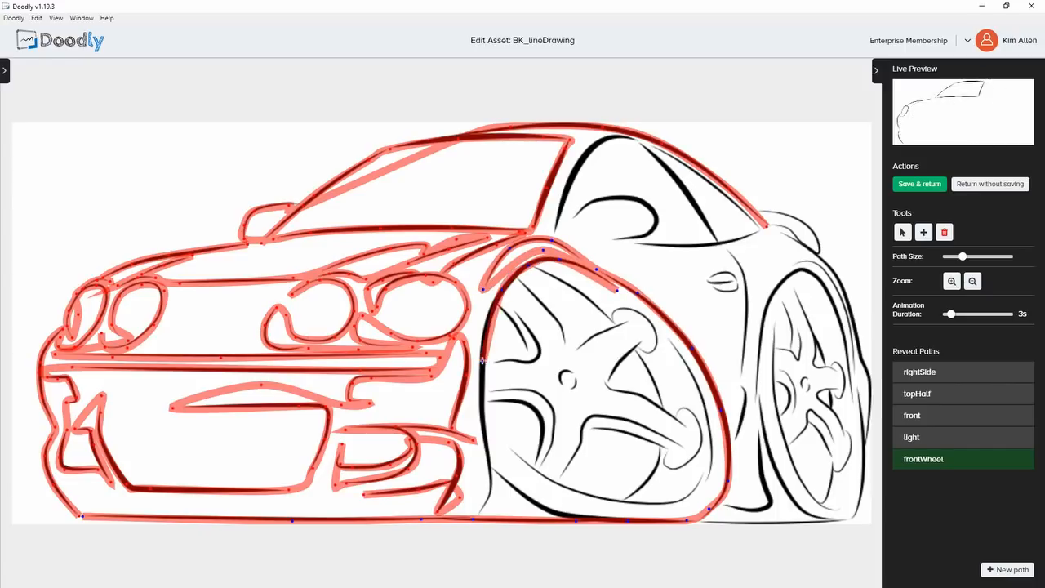
click(483, 339)
click(482, 406)
click(493, 487)
click(485, 505)
click(478, 514)
Step: Trace the front tyre's lower outer curve from its forward side to the ground
click(479, 471)
click(501, 475)
click(548, 509)
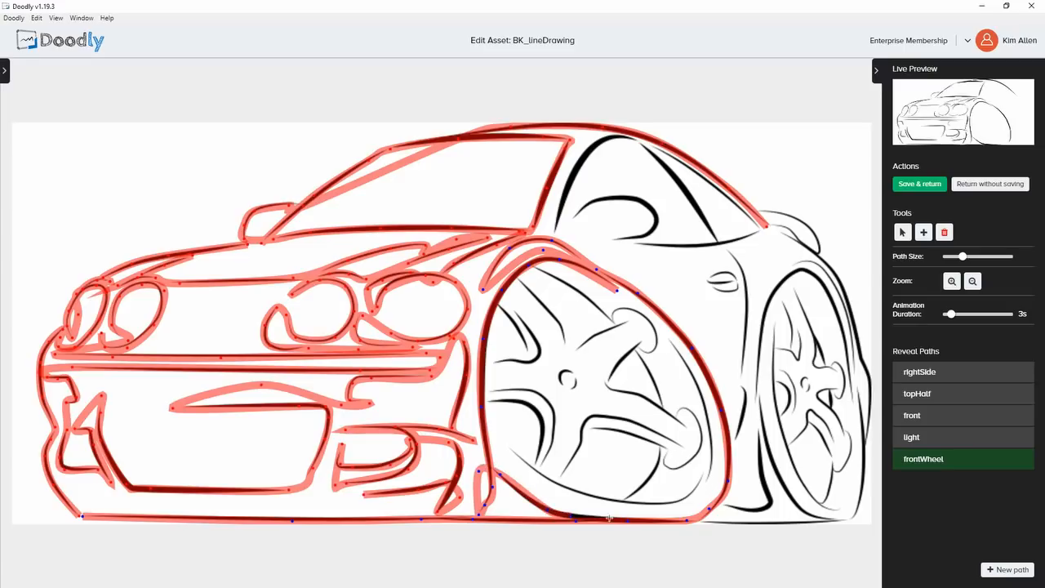
click(612, 519)
Step: Trace the lower part of the front wheel's inner rim from its forward side toward the rear
click(517, 475)
click(504, 446)
click(521, 459)
click(538, 475)
click(568, 488)
click(657, 508)
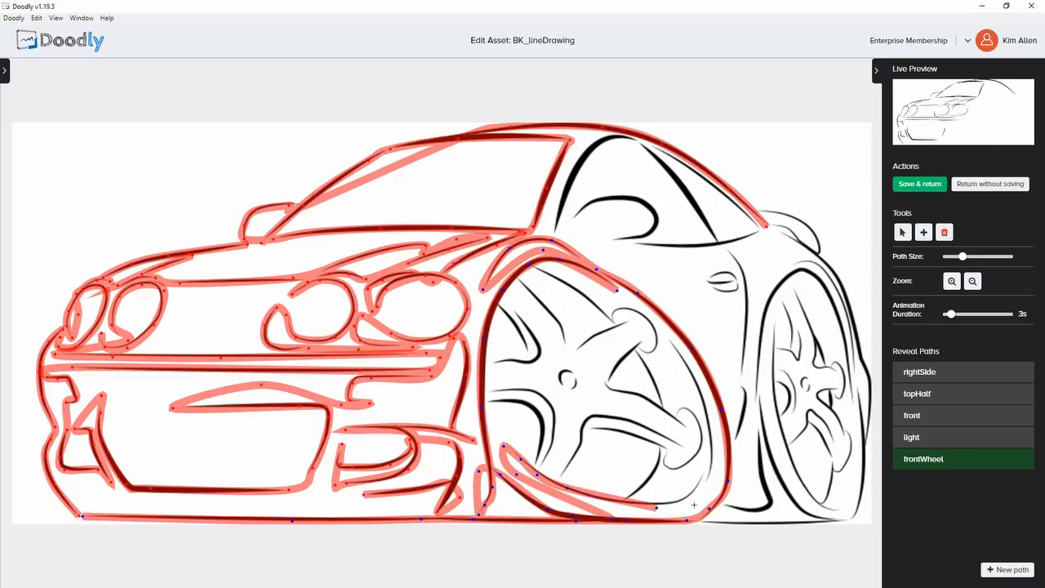
Step: Continue the inner rim line of the front wheel up its rear side
click(669, 504)
click(706, 477)
click(711, 425)
click(692, 371)
click(668, 337)
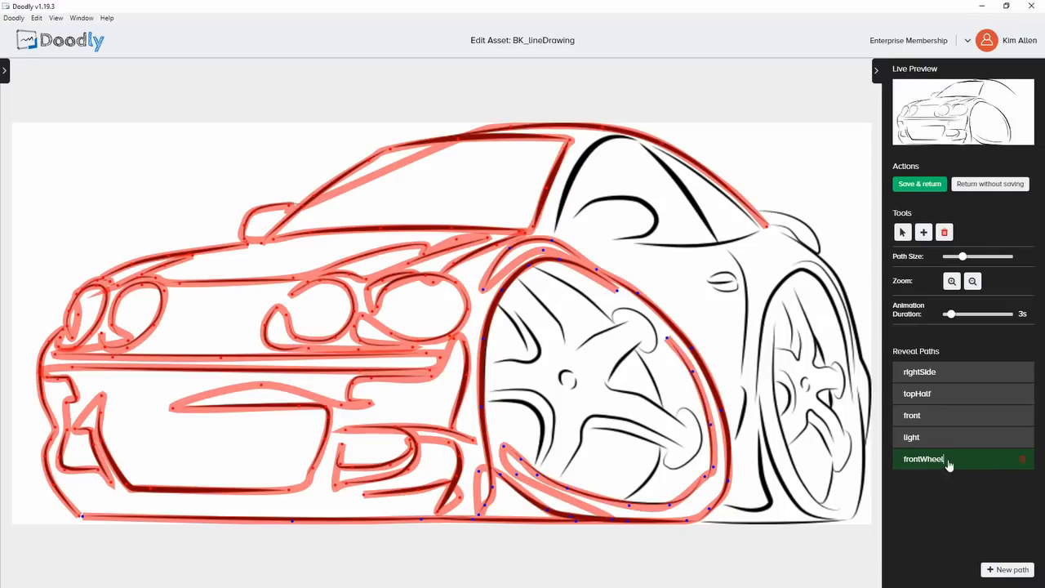
Step: Rename the frontWheel reveal path as fronttyre
key(BackSpace)
key(BackSpace)
key(BackSpace)
key(BackSpace)
key(BackSpace)
text(tyre)
Step: Add a new reveal path and name it frontHub
click(1008, 570)
click(964, 483)
key(BackSpace)
key(BackSpace)
key(BackSpace)
key(BackSpace)
key(BackSpace)
key(BackSpace)
text(frontHub)
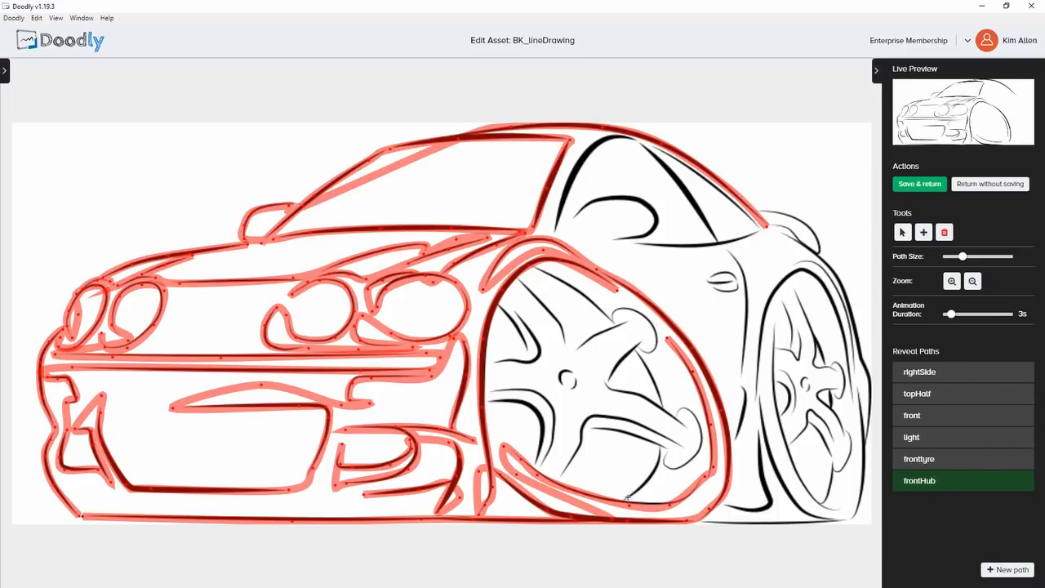
Step: Trace from the front rim's bottom up around the lower rear spoke's rounded end and along its upper edge to the hub
click(622, 500)
click(641, 489)
click(656, 473)
click(662, 448)
click(671, 453)
click(663, 461)
click(672, 468)
click(689, 465)
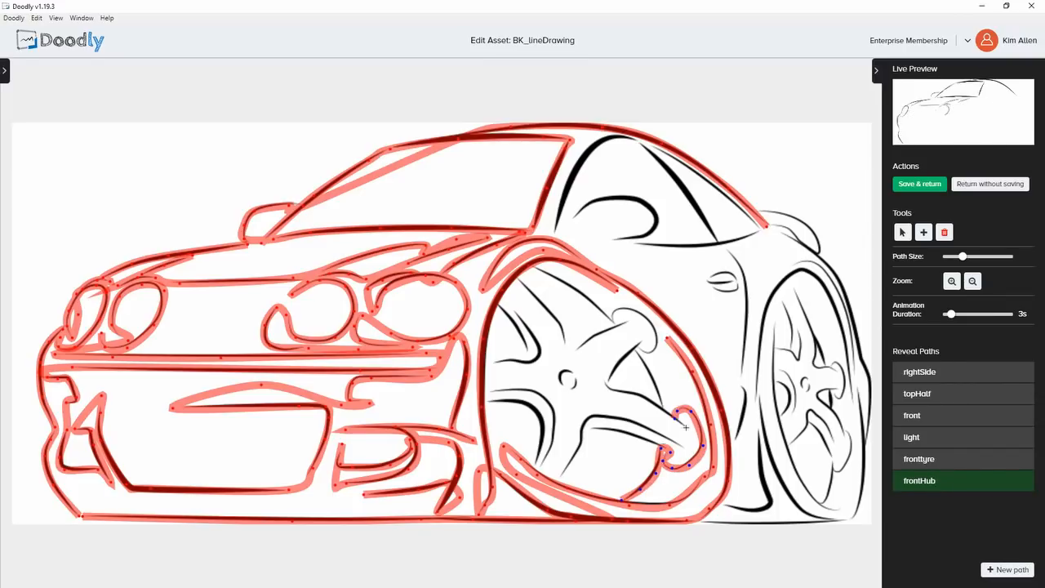
click(686, 427)
click(636, 395)
click(604, 384)
Step: Increase the path size and trace the upper rear spoke of the front wheel around its rounded end
drag(963, 256, 982, 256)
click(641, 342)
click(650, 353)
click(654, 328)
click(620, 309)
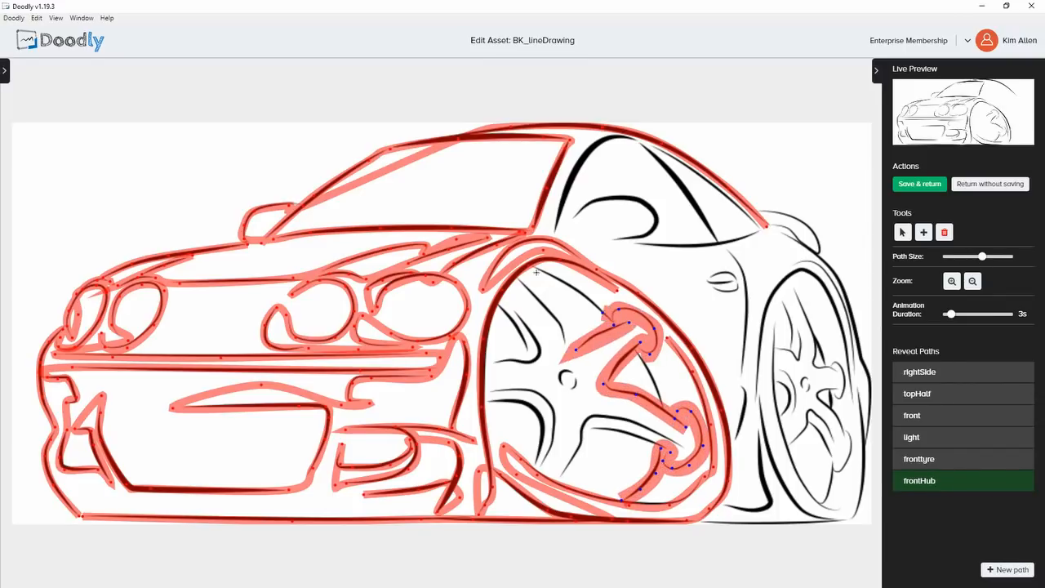
Step: Trace the front wheel's top spoke and the opening in front of it, ending at the forward spoke's upper edge
click(555, 318)
click(534, 263)
click(513, 279)
click(507, 300)
click(495, 360)
click(527, 354)
click(488, 384)
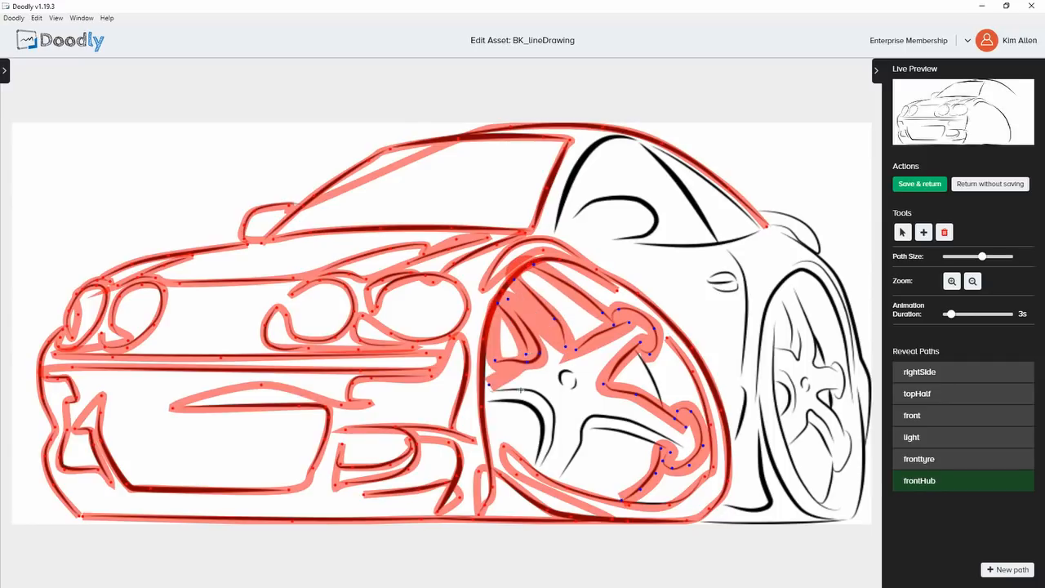
Step: Trace the front wheel's forward spoke, the lower forward opening and the bottom spoke toward the hub
click(522, 391)
click(555, 409)
click(541, 467)
click(542, 423)
click(517, 403)
click(482, 403)
click(559, 482)
click(582, 445)
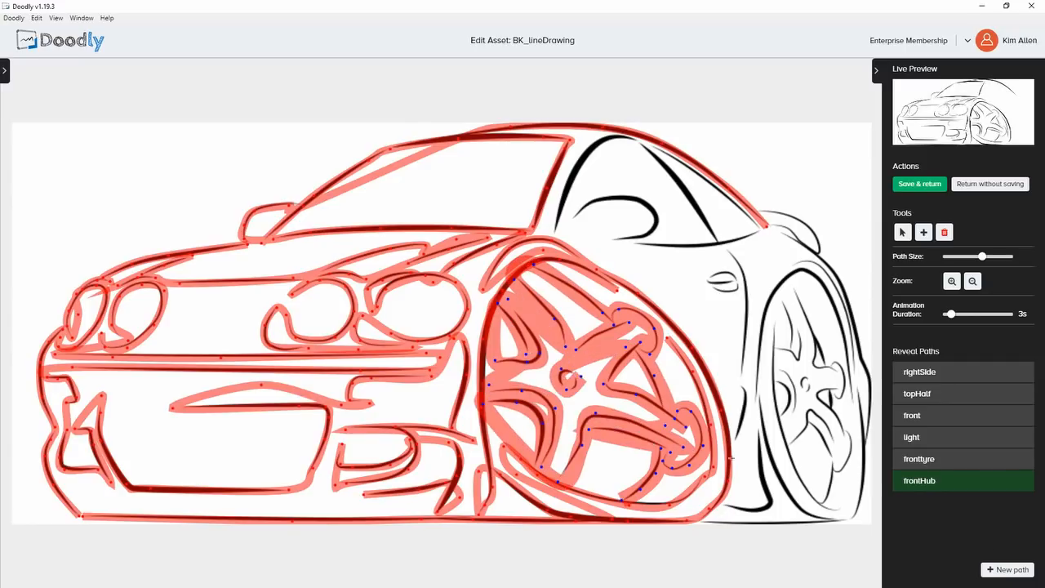
Step: Add a new reveal path and name it backWheel
click(1008, 570)
double_click(932, 508)
text(backWheel)
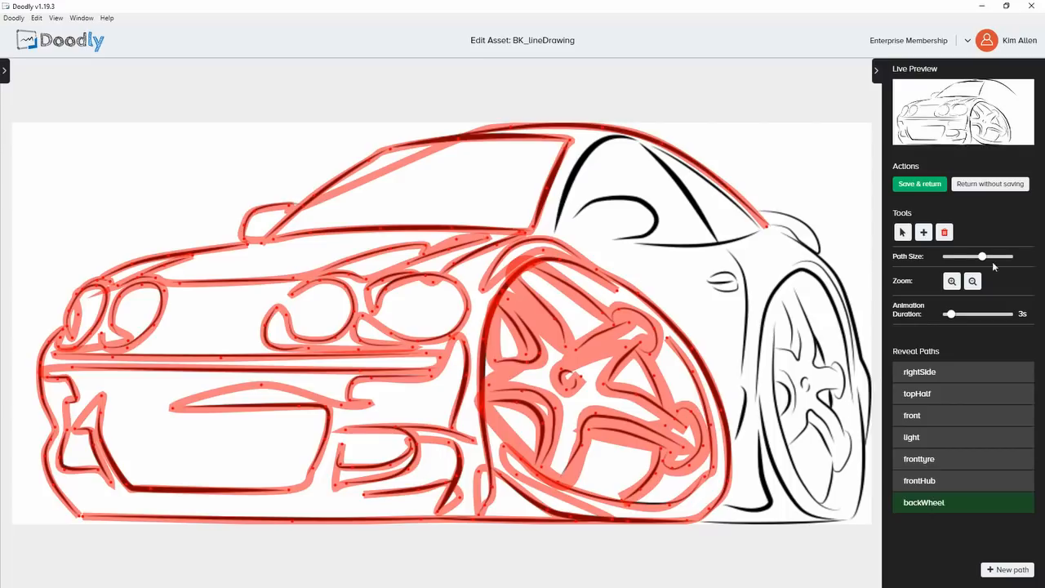
Step: With a smaller path size, trace the ground line behind the front wheel and up the back tyre's outer edge
click(843, 521)
click(859, 444)
click(854, 390)
click(852, 374)
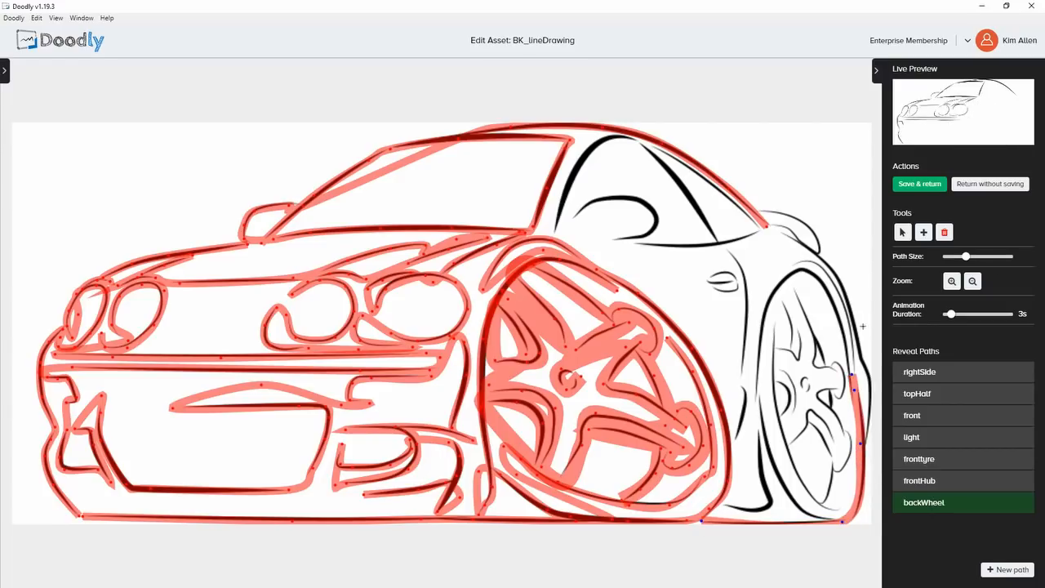
Step: Trace the back wheel's outline over its top and down its forward side
click(835, 305)
click(801, 271)
click(786, 279)
click(764, 313)
click(756, 403)
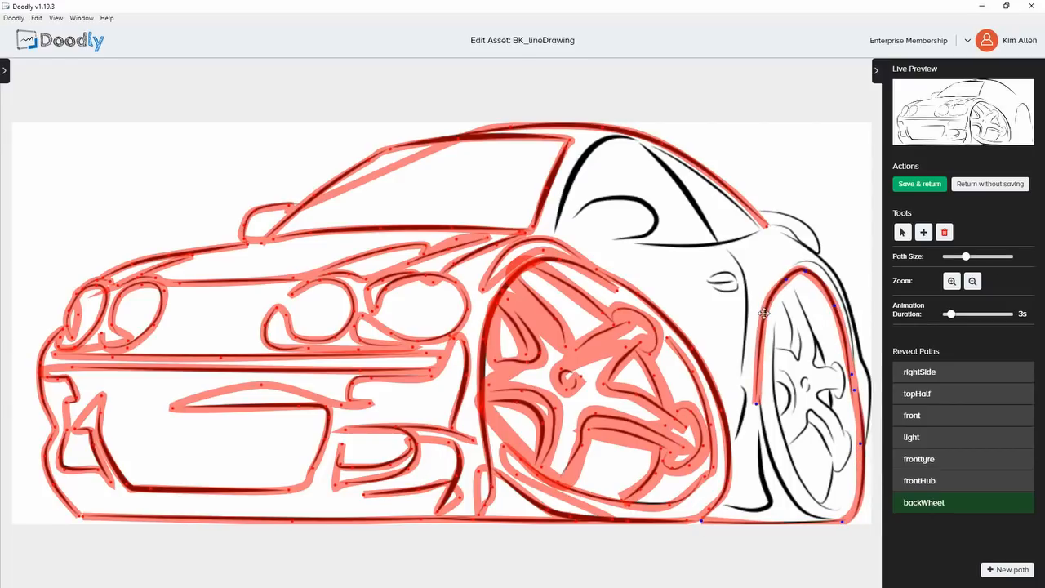
Step: Adjust the point on the back wheel's forward side and trace its lower curve down to the ground and inner rim
click(764, 425)
click(787, 485)
drag(756, 404, 759, 404)
click(775, 467)
click(793, 500)
click(811, 516)
click(842, 520)
click(836, 509)
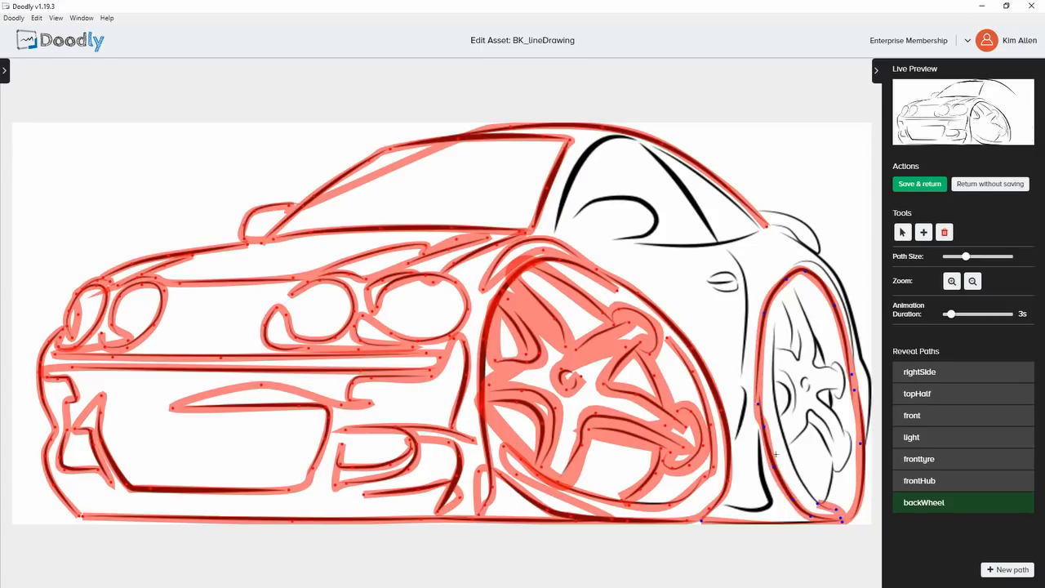
click(818, 503)
Step: Trace the small upper forward opening between the back wheel's spokes
click(775, 329)
click(784, 305)
click(792, 345)
click(779, 350)
click(789, 350)
click(800, 361)
click(799, 331)
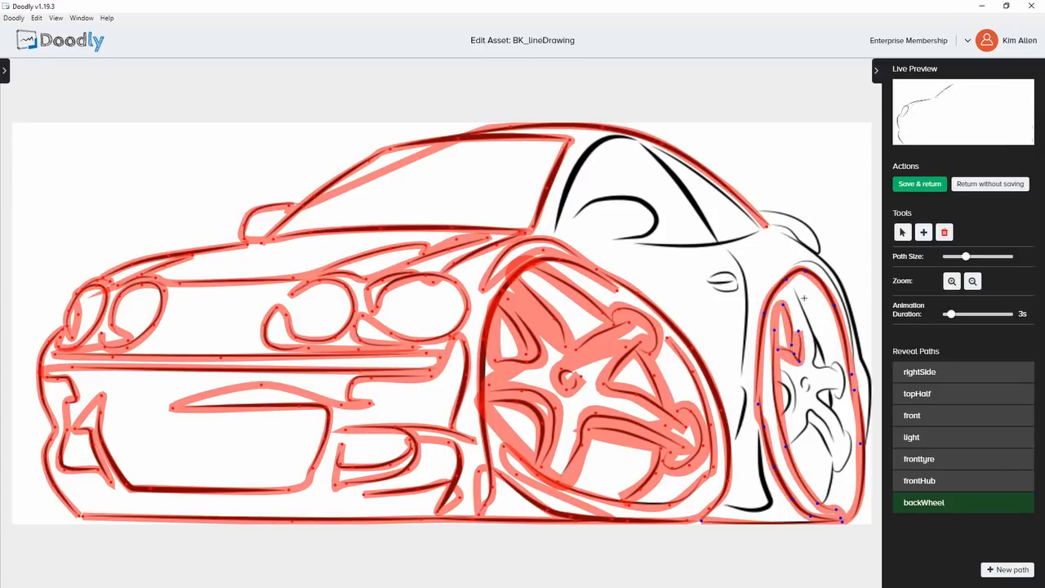
Step: Trace the back wheel's top spoke downward and around the rounded end of its rear spoke
click(793, 289)
click(815, 344)
click(815, 362)
click(825, 368)
click(834, 363)
click(841, 372)
click(845, 384)
click(839, 399)
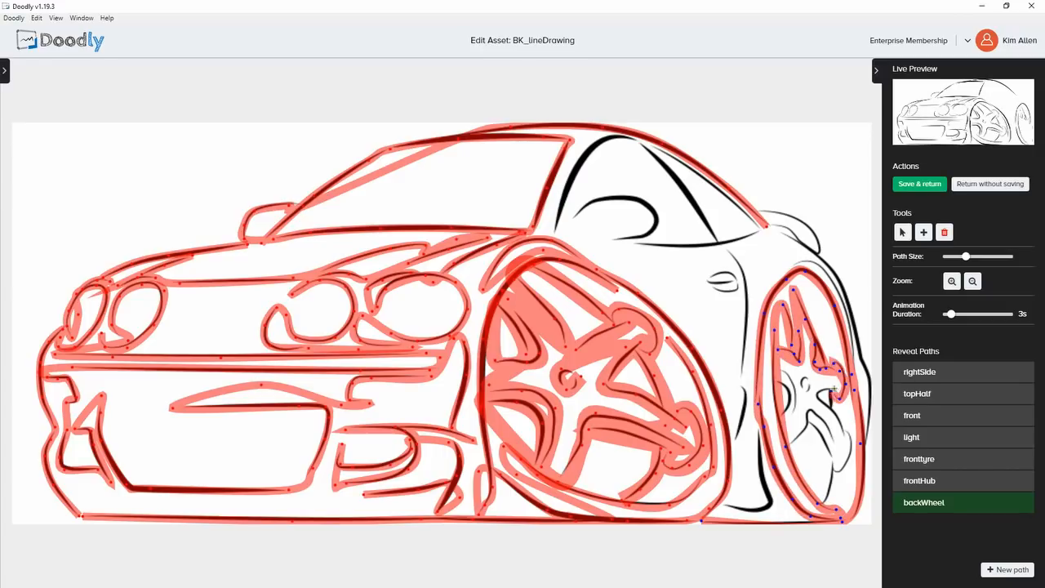
Step: Trace the back wheel's lower rear spoke out to its rounded end and around the opening beneath it
click(829, 392)
click(819, 395)
click(840, 420)
click(850, 445)
click(835, 469)
click(822, 503)
click(831, 449)
click(815, 430)
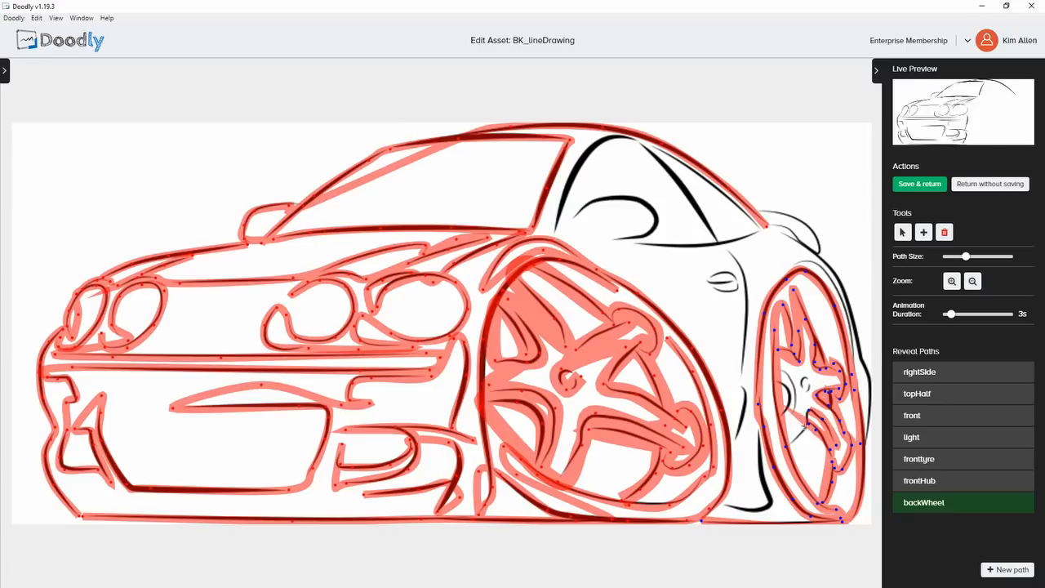
Step: Trace the back wheel's lower forward spoke, the small forward opening and the centre hub
click(806, 425)
click(792, 446)
click(783, 407)
click(791, 396)
click(806, 382)
Step: Add a new reveal path named backDoor
click(1008, 570)
drag(923, 527, 902, 528)
text(ba)
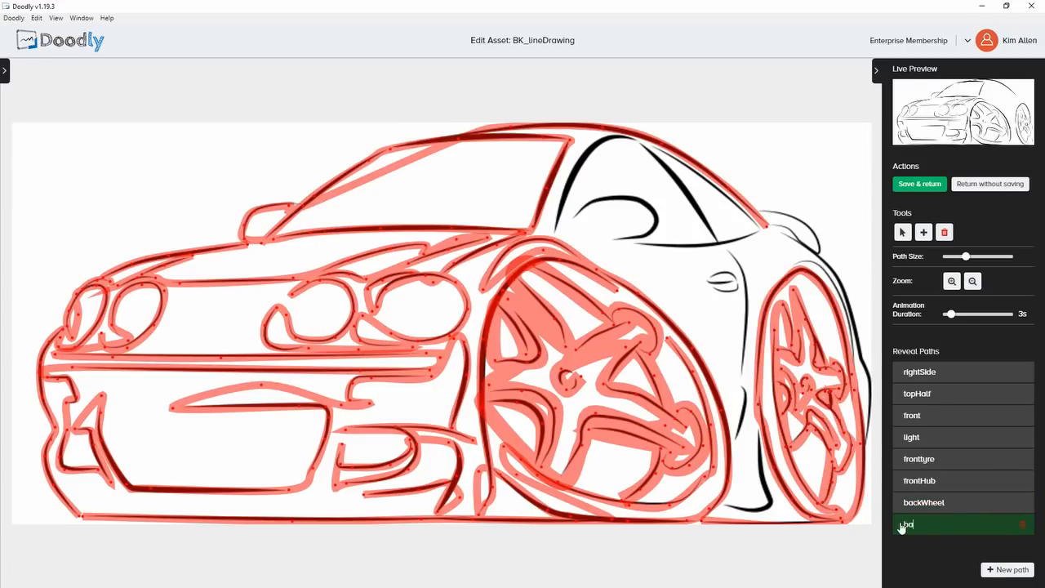
text(ckDoor)
Step: Trace the car's rear body outline from beside the back wheel up to the end of the roofline
click(869, 388)
click(863, 361)
click(856, 334)
click(837, 279)
click(816, 261)
click(805, 249)
click(782, 235)
click(768, 225)
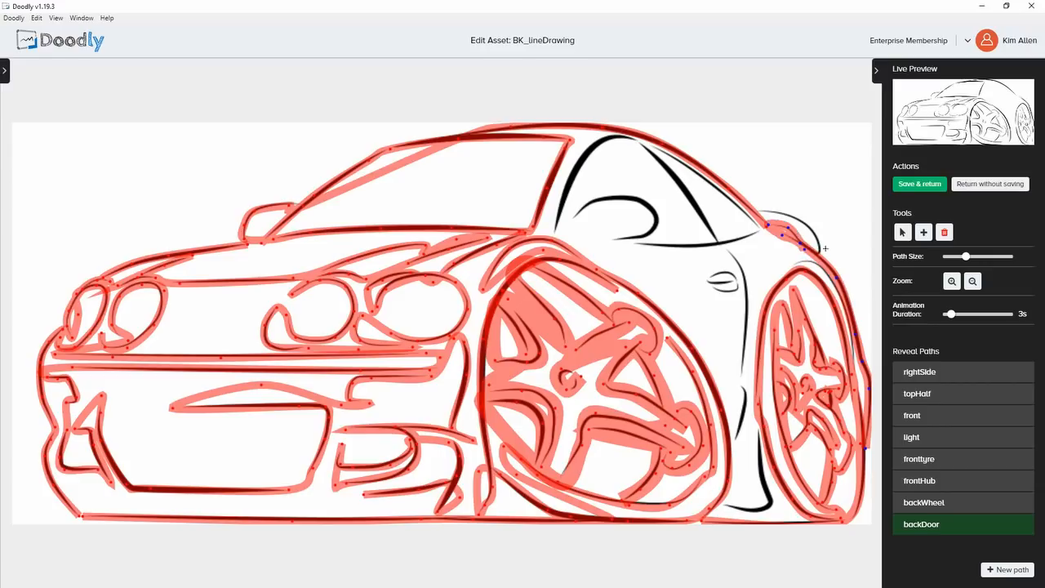
Step: Trace the tail bulge behind the roofline and the body line above the back wheel arch
click(810, 261)
click(824, 271)
click(849, 318)
click(786, 253)
click(765, 233)
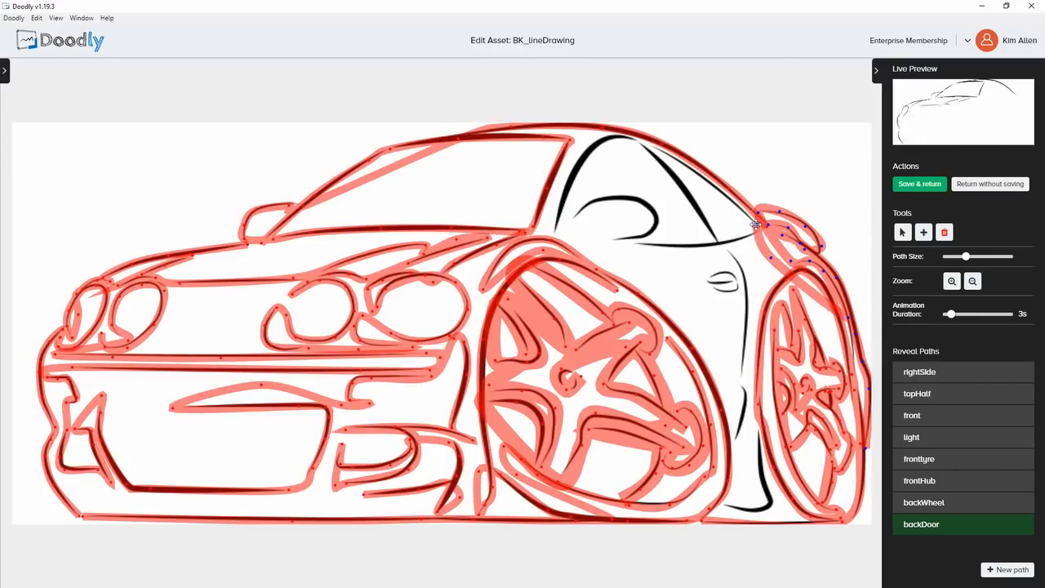
Step: Trace the side window's outline from its rear corner over the top and down the front pillar
click(732, 201)
click(670, 158)
click(642, 143)
click(573, 181)
click(556, 232)
Step: Trace the side mirror's curved outline around to the front end of the window sill line
click(582, 209)
click(611, 198)
click(648, 205)
click(659, 223)
click(641, 239)
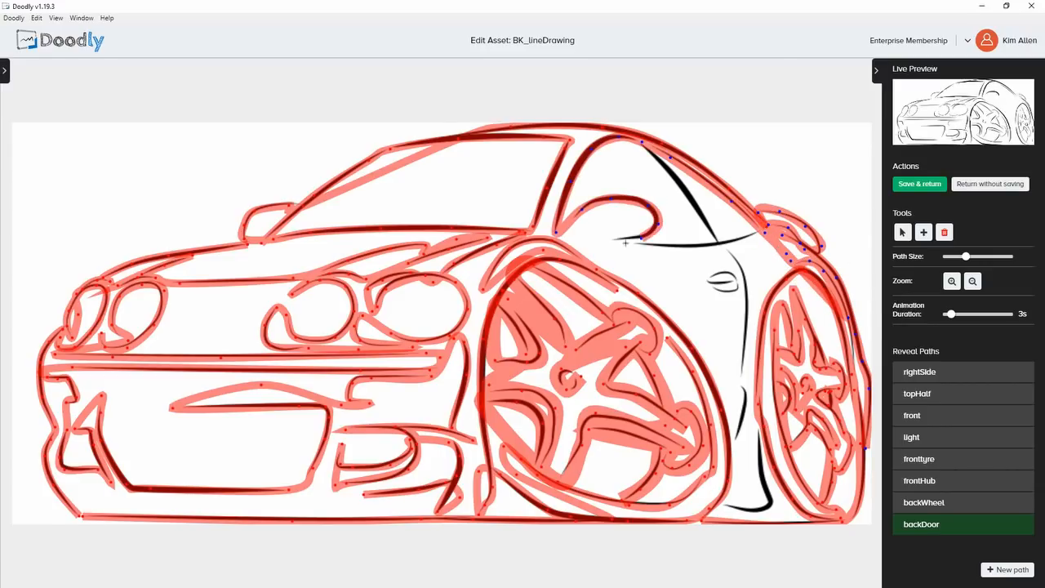
click(614, 238)
Step: Trace the door's rear edge down to the ground line and outline the door handle, without a stray point on the front wheel
click(745, 351)
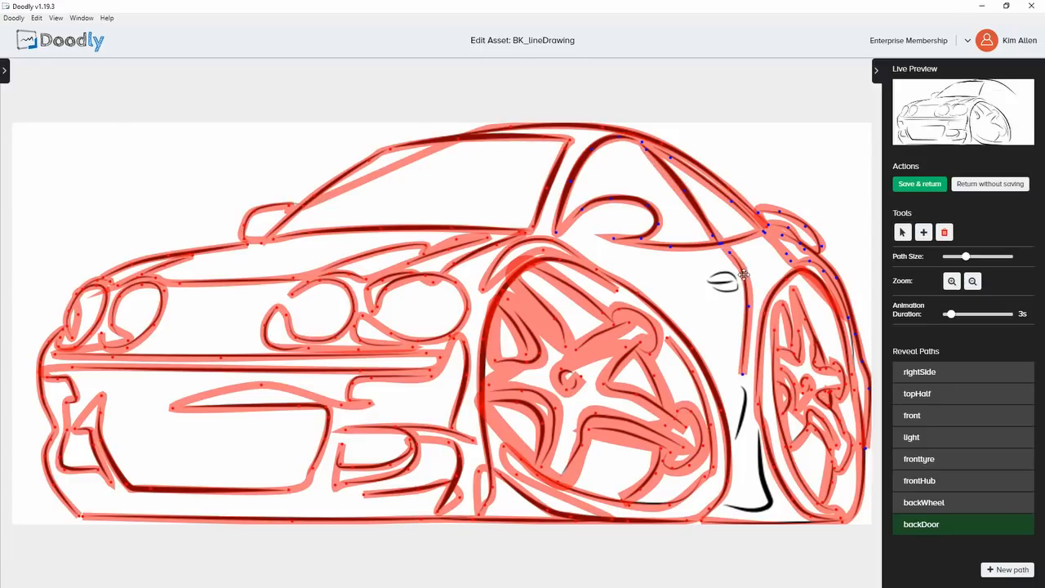
click(745, 409)
click(764, 474)
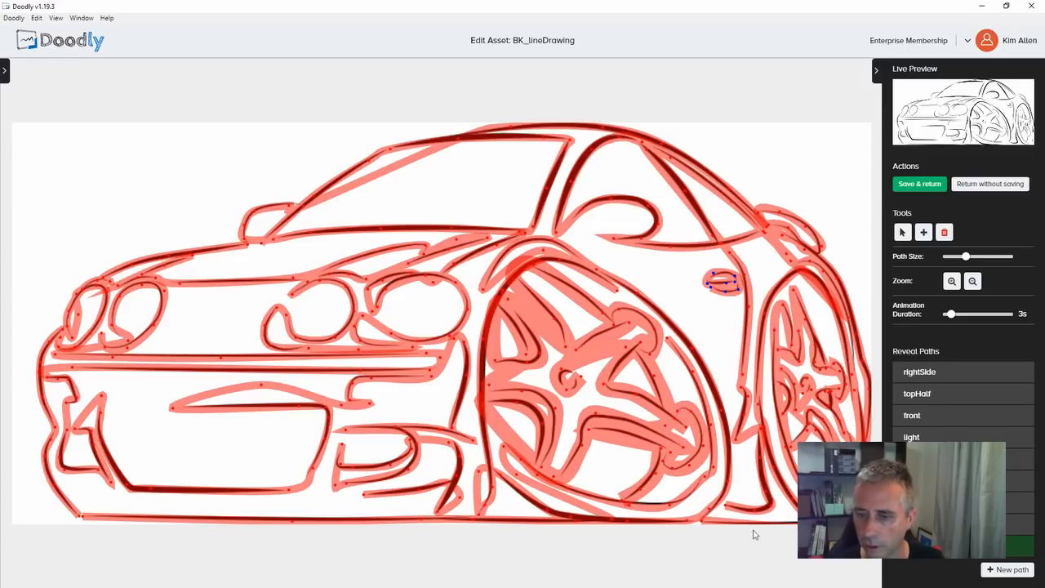
click(629, 505)
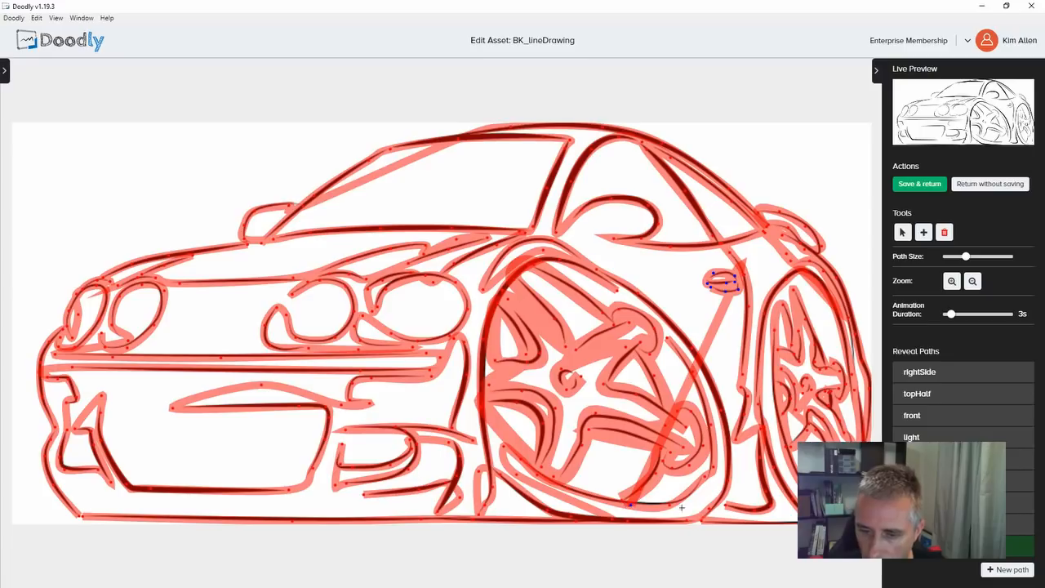
key(ctrl+z)
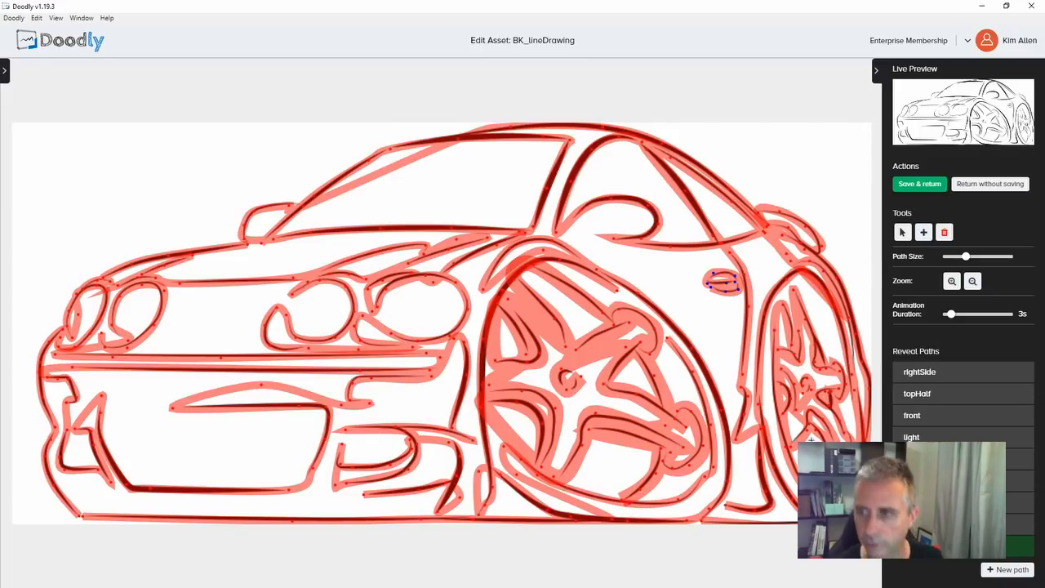
Step: Nudge the path point at the grille's outer upper corner inward and save the line drawing's reveal paths
click(951, 282)
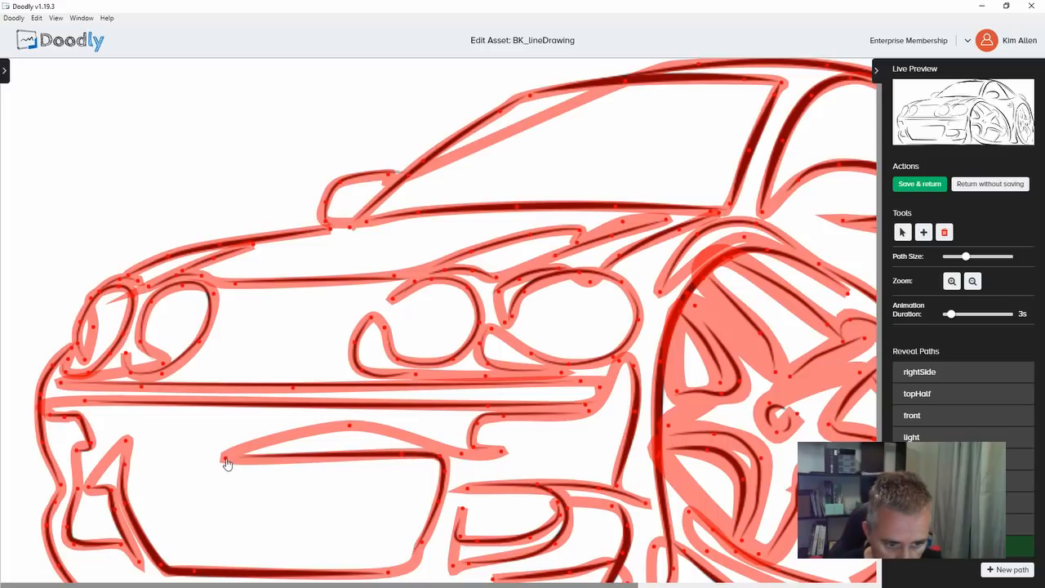
drag(227, 463, 234, 460)
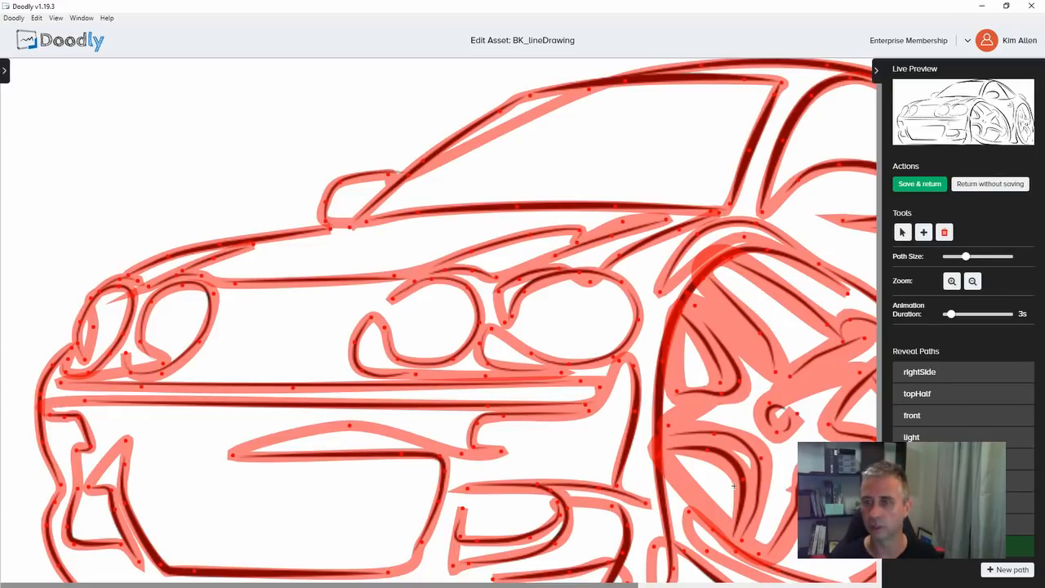
drag(590, 586, 829, 585)
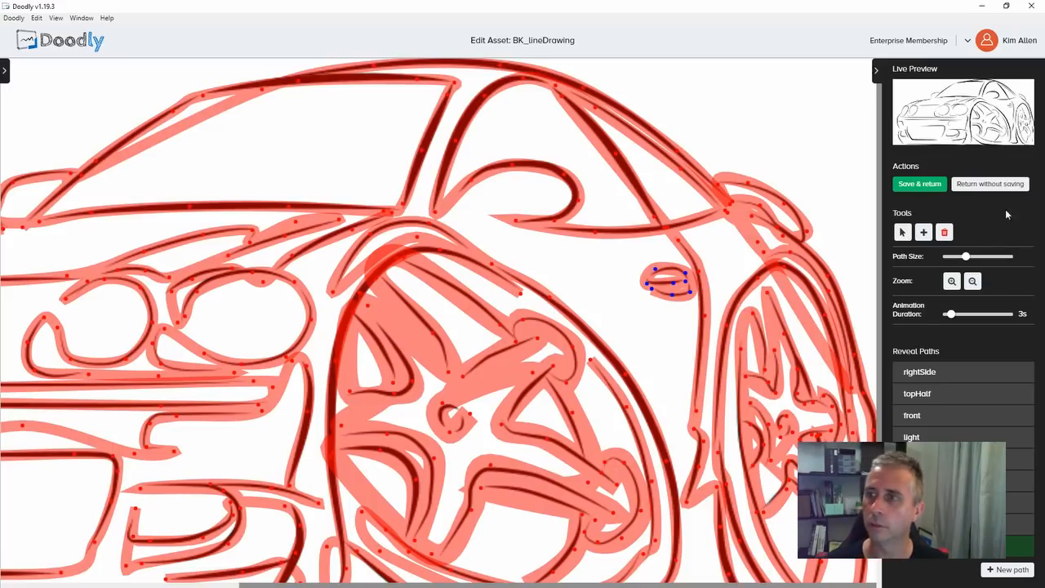
click(921, 185)
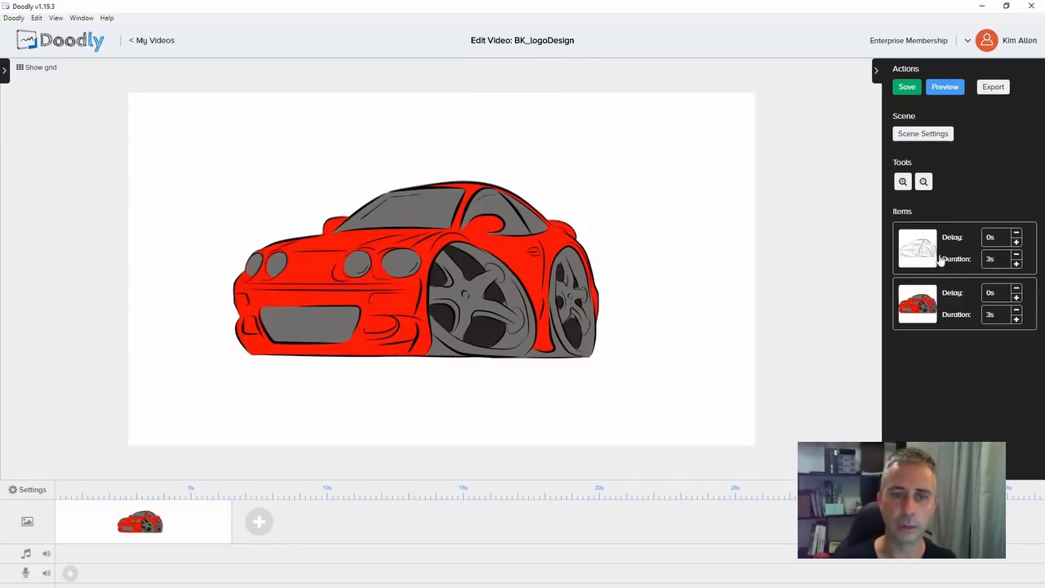
Step: Play the video preview twice to check how the line drawing and colour car are drawn
click(957, 89)
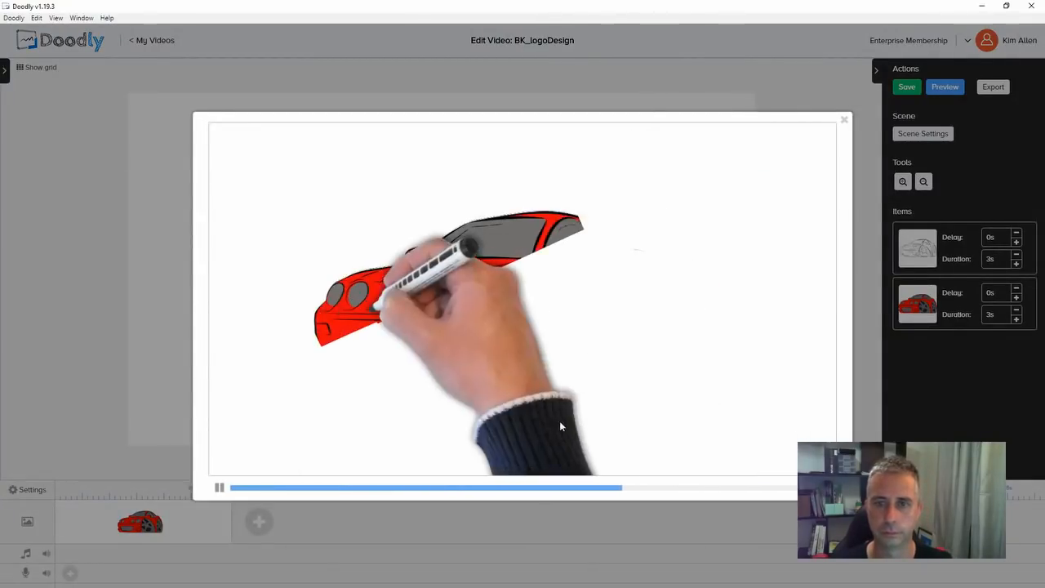
click(846, 121)
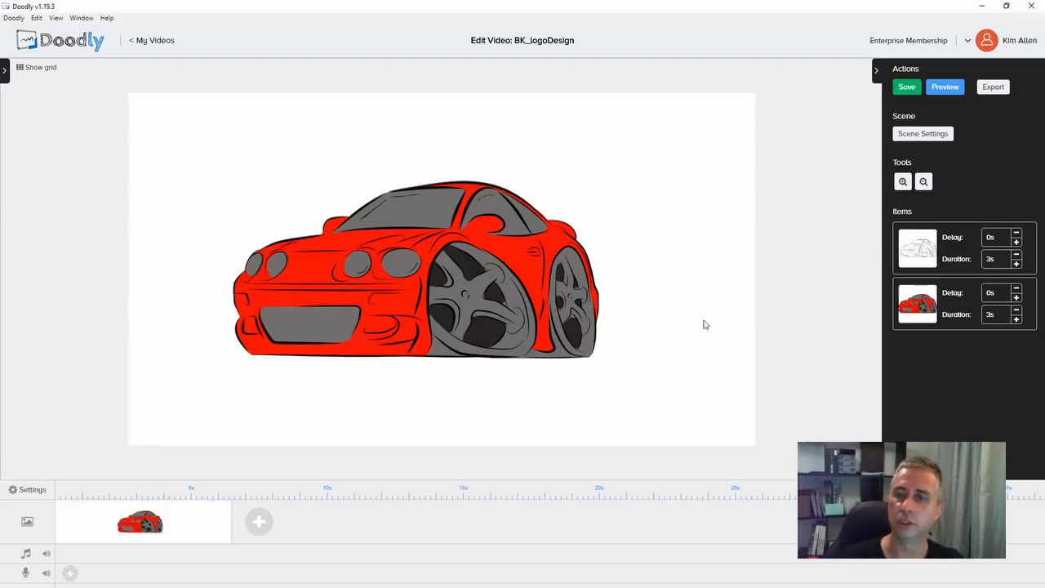
click(947, 88)
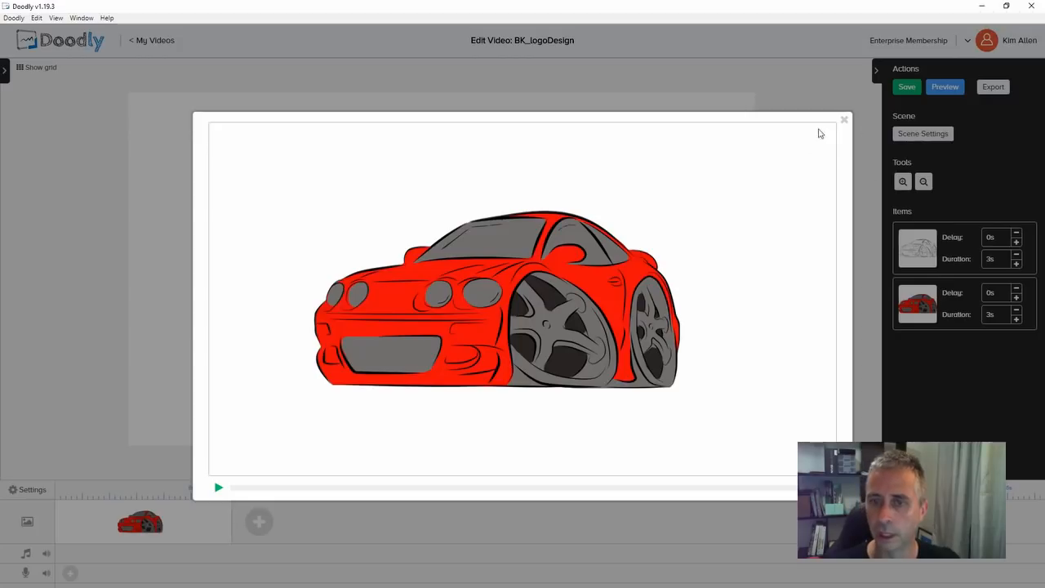
click(845, 122)
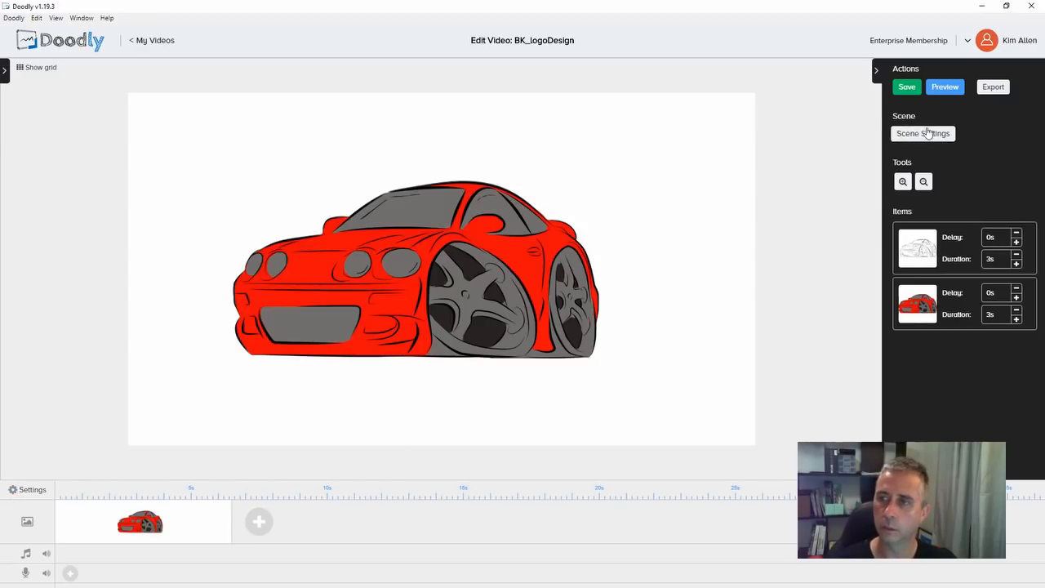
Step: Set the video's erase mode to Off and apply the settings
click(29, 493)
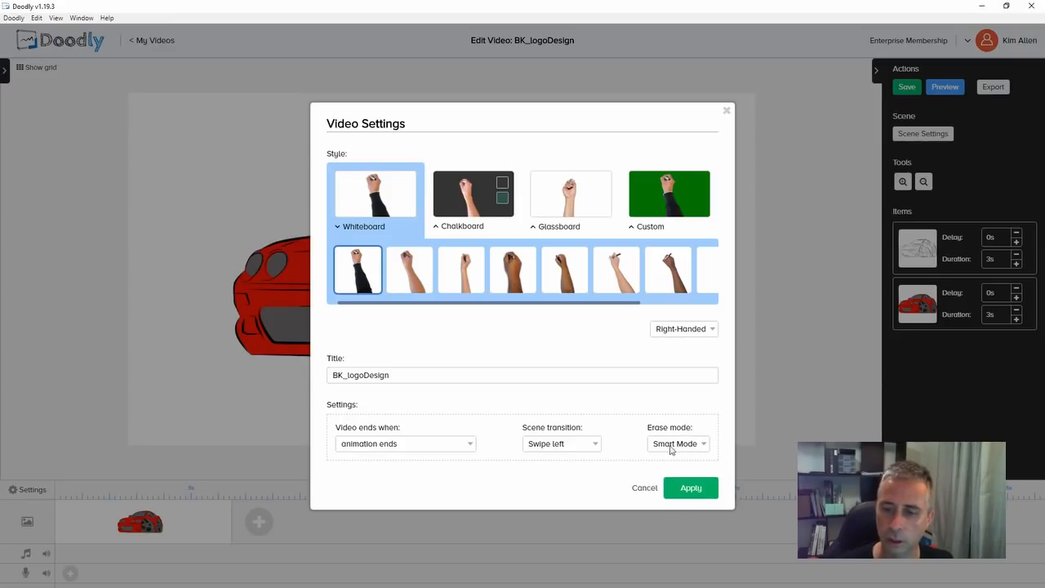
click(674, 446)
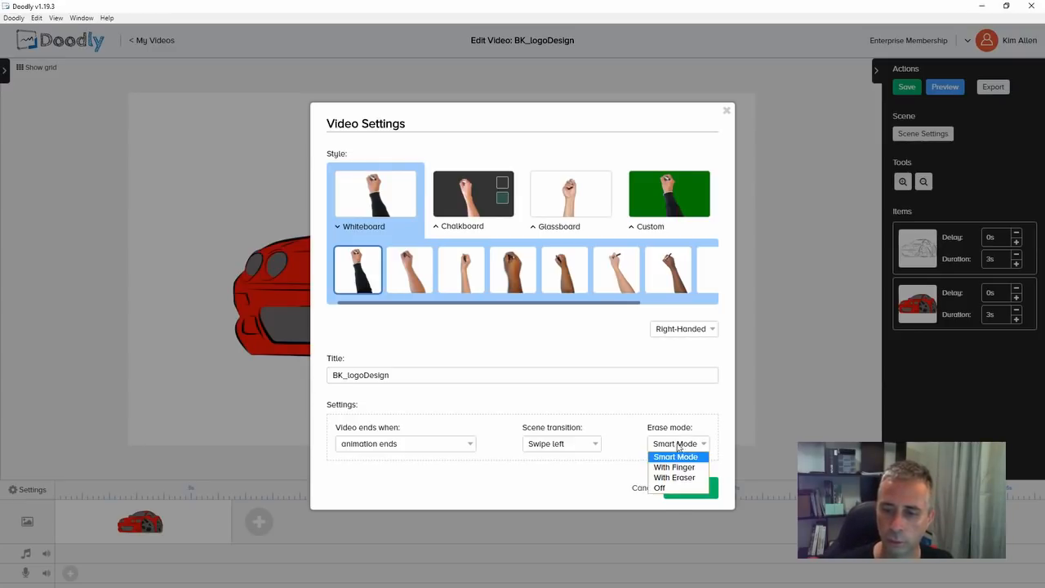
click(663, 489)
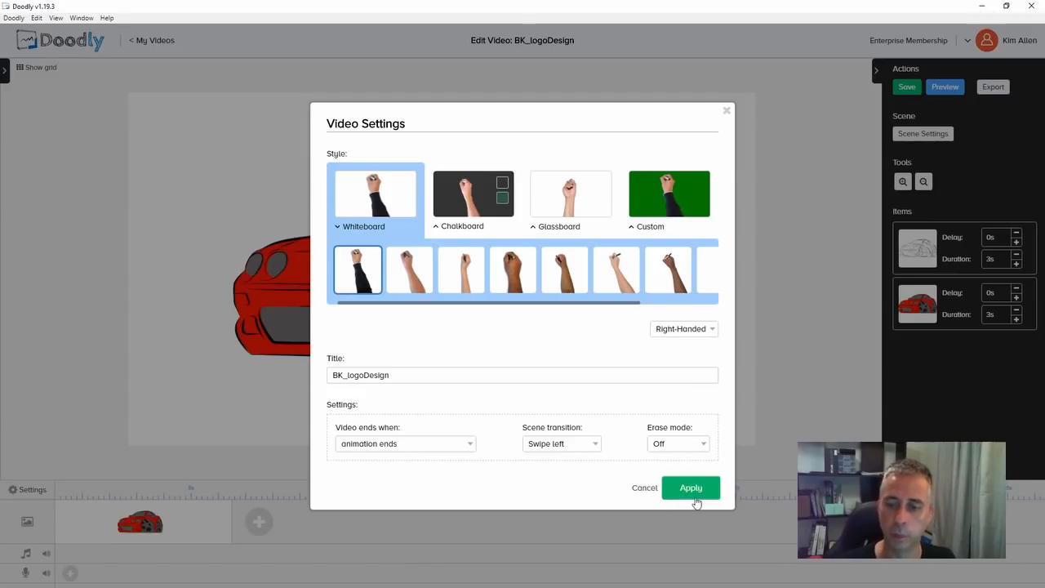
click(691, 488)
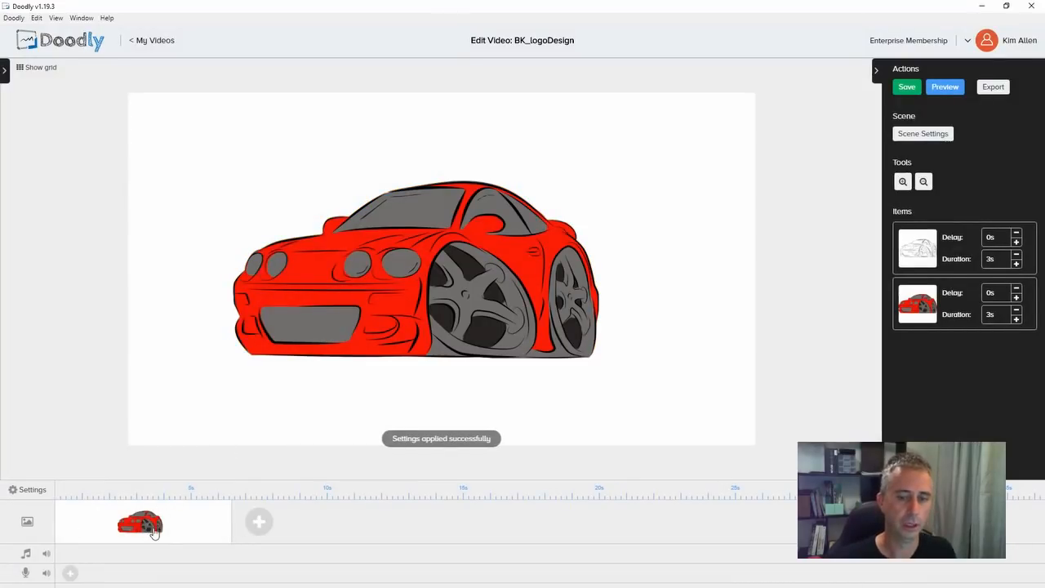
Step: Preview the video with the erase mode off and examine how the colour car overlays the line drawing
click(950, 87)
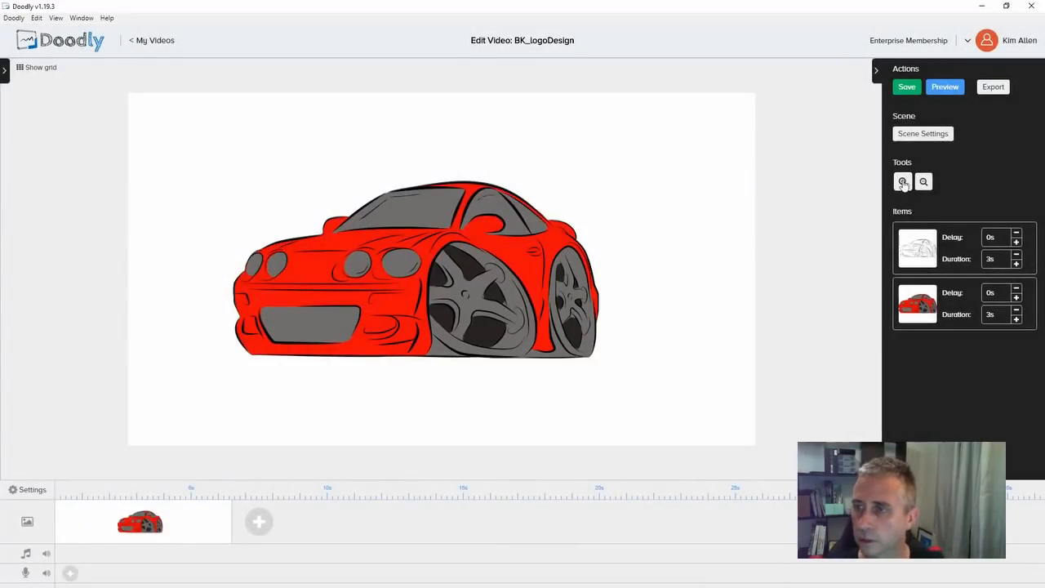
click(903, 182)
click(903, 182)
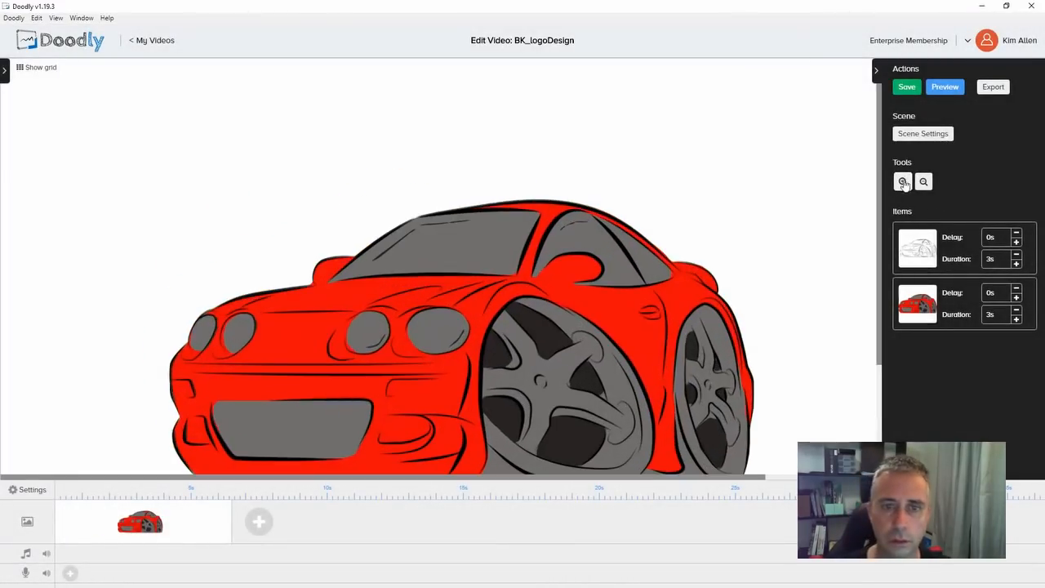
click(908, 183)
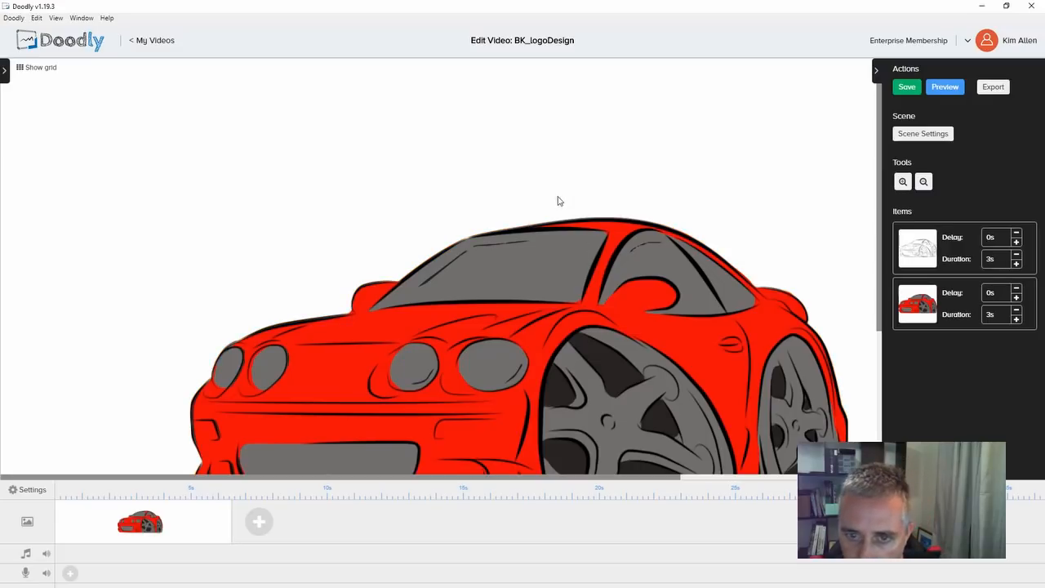
click(963, 243)
click(953, 299)
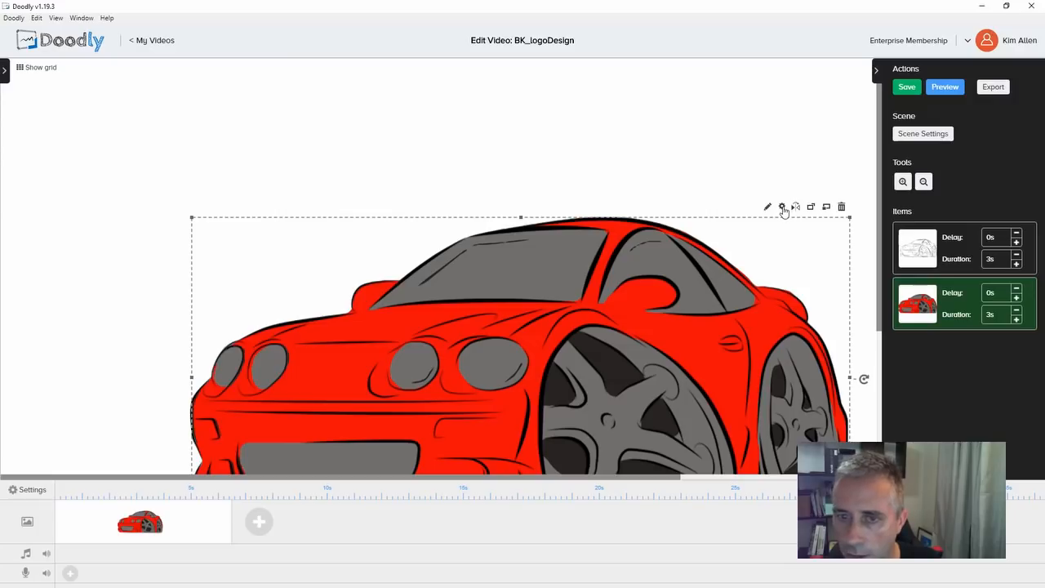
click(946, 88)
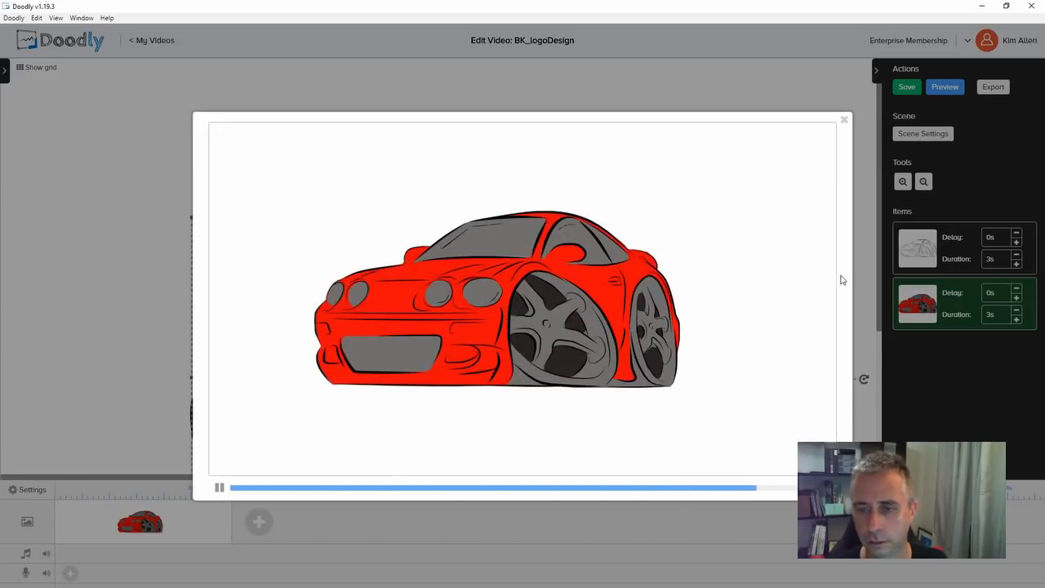
click(844, 120)
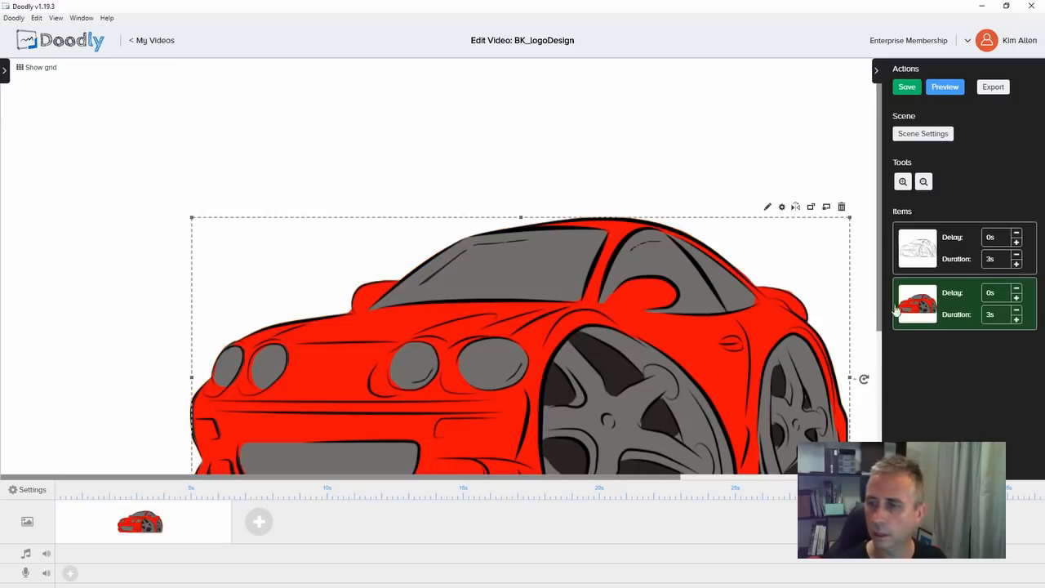
Step: Open the colour car's asset for editing its reveal paths
drag(881, 318, 887, 394)
drag(584, 482, 635, 482)
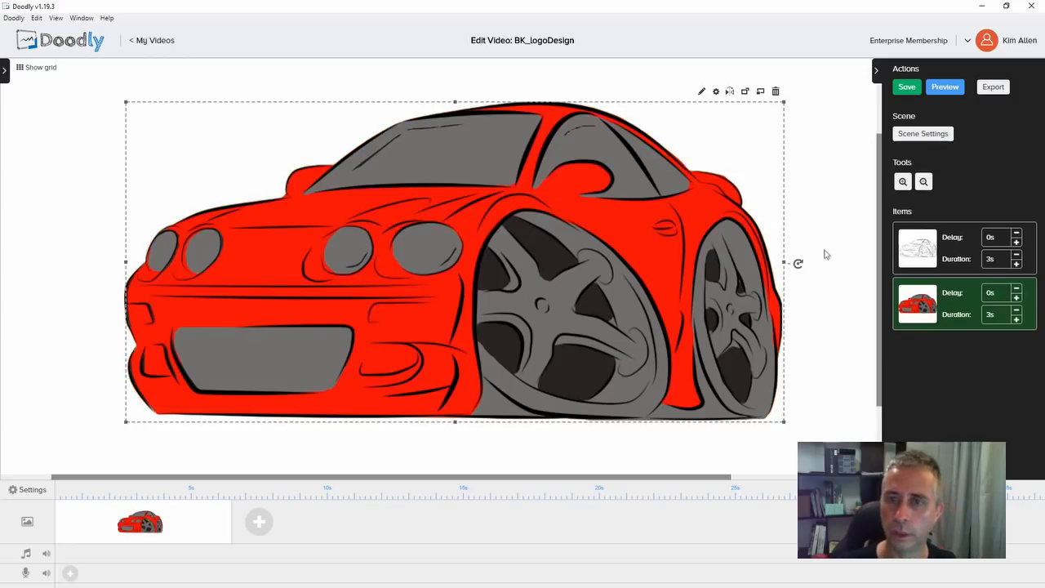
click(702, 92)
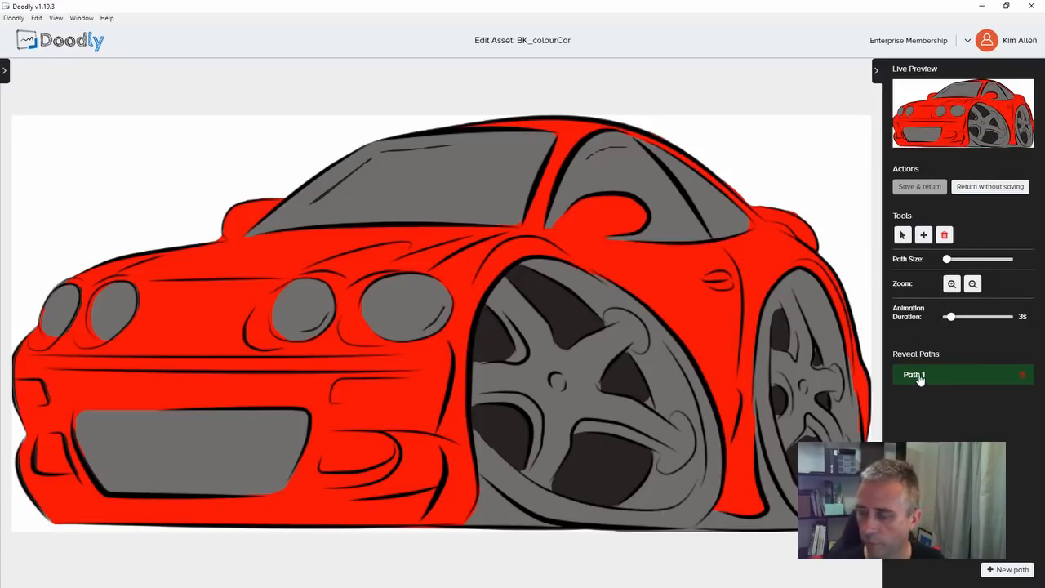
Step: Rename the colour car's first reveal path to DarkGrey1, leaving the path without any points
key(BackSpace)
key(BackSpace)
key(BackSpace)
key(BackSpace)
key(BackSpace)
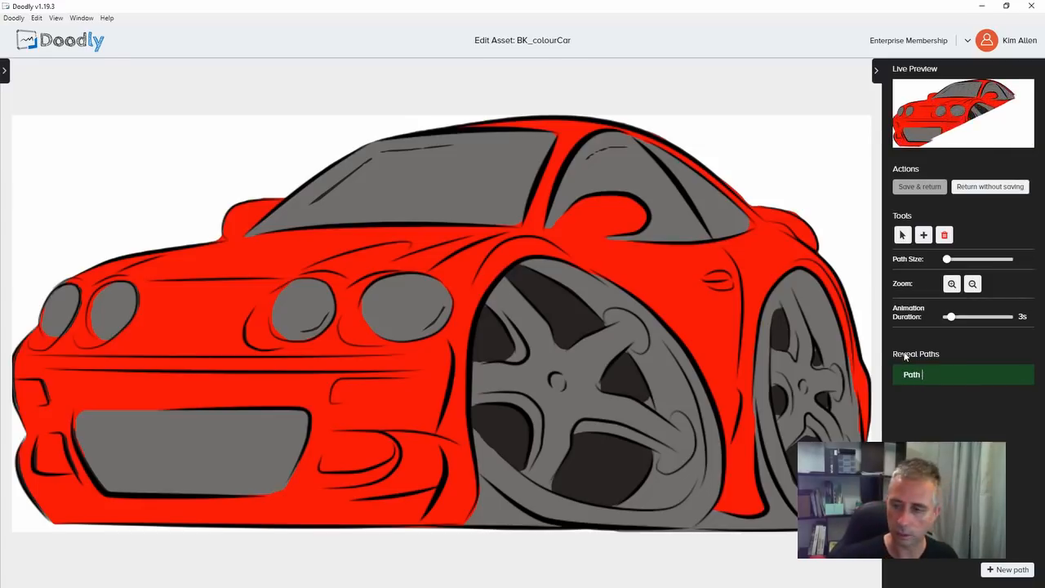
key(BackSpace)
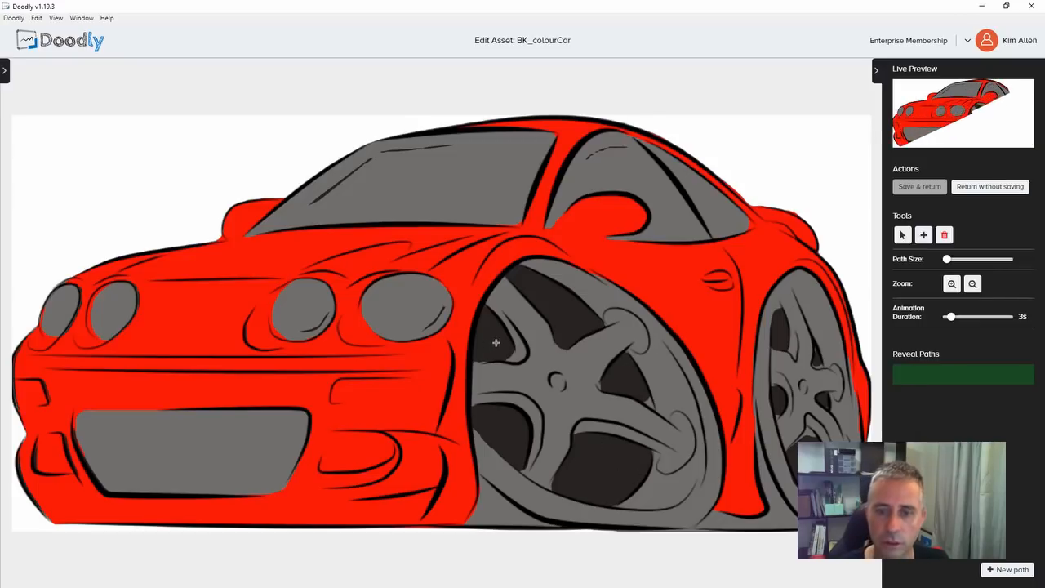
click(605, 468)
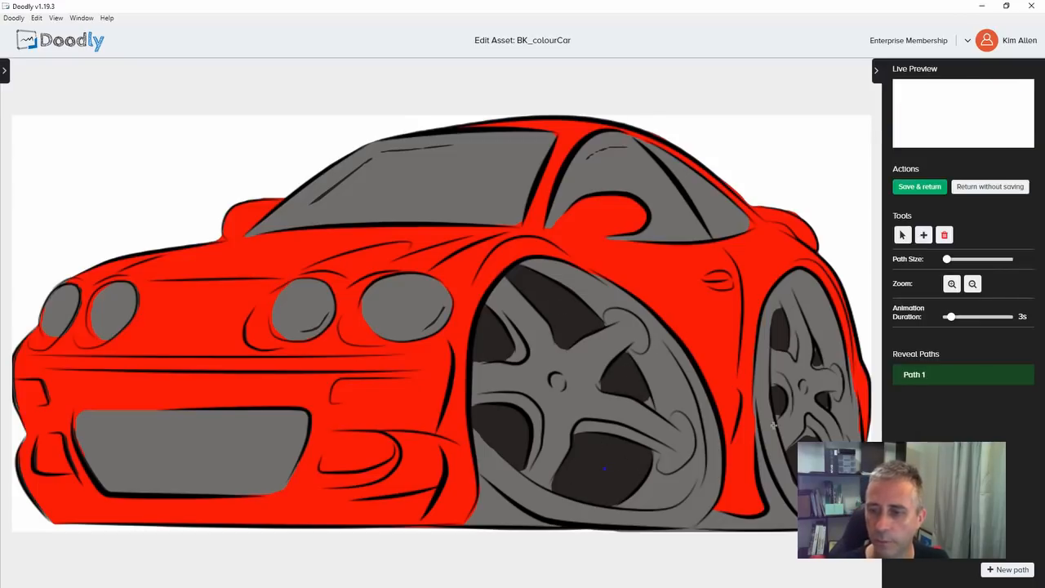
key(ctrl+z)
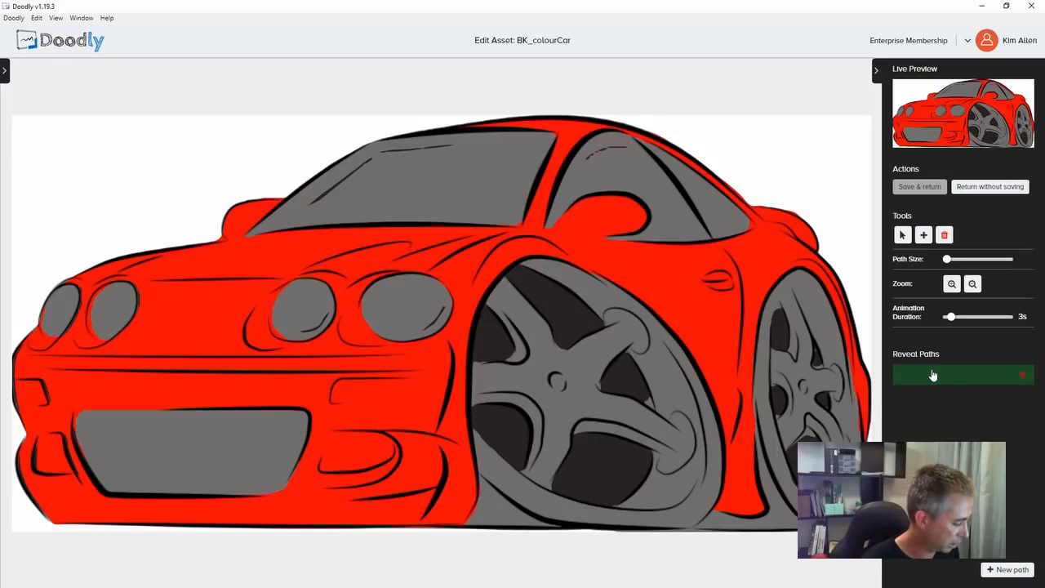
text(Grey)
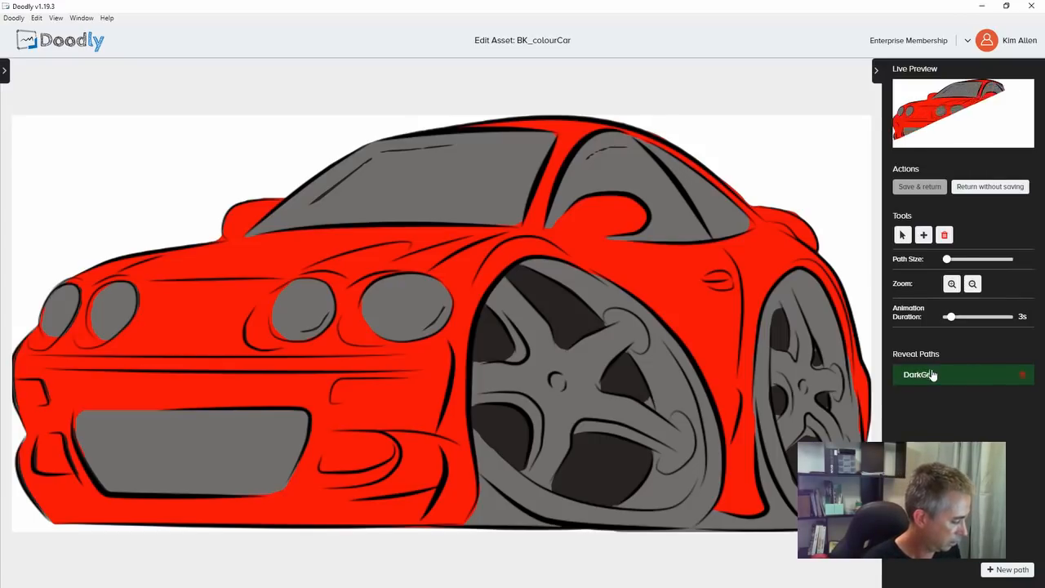
text(1)
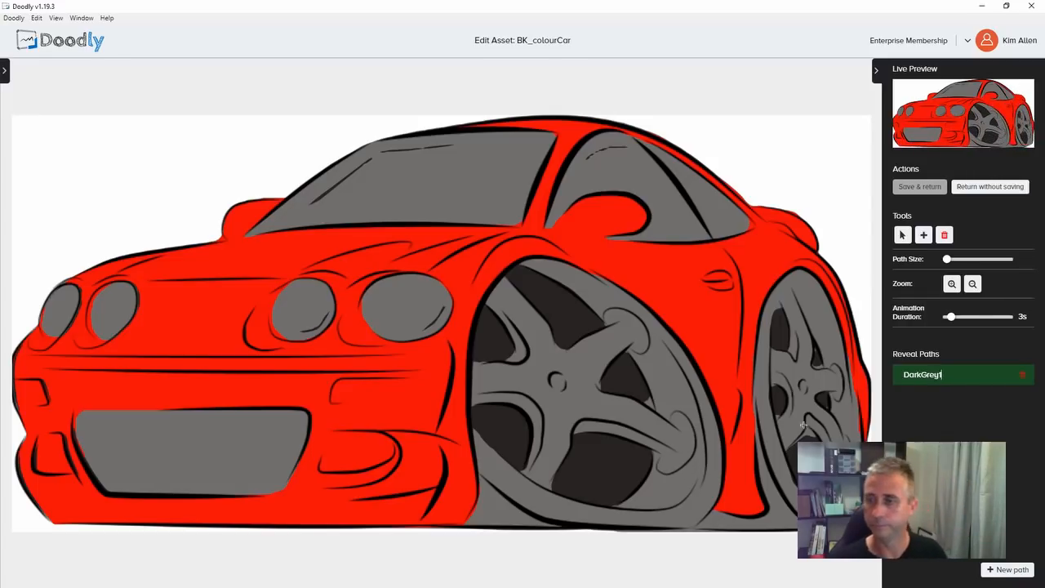
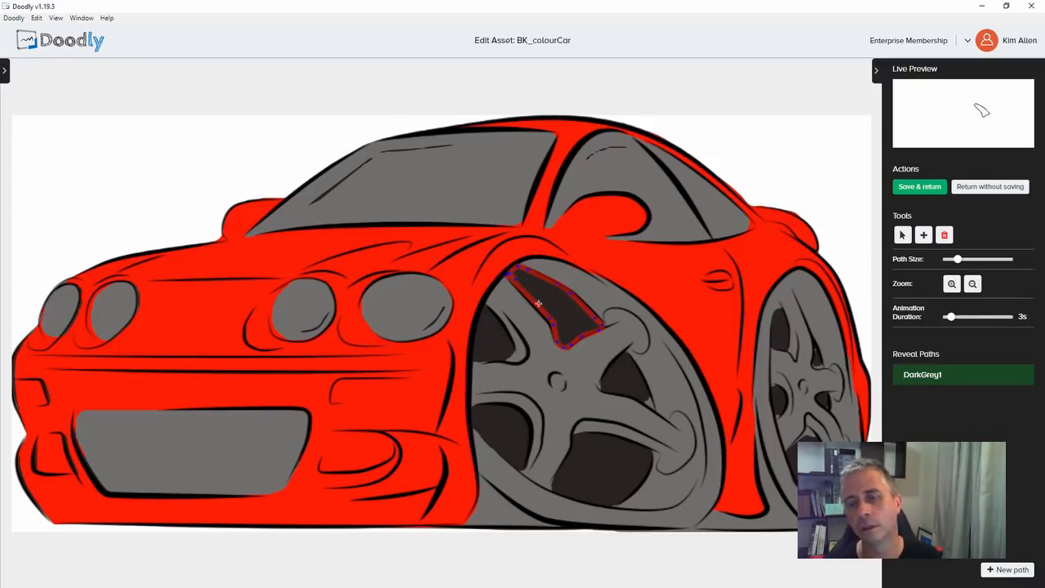
Step: Finish outlining the front wheel's top spoke opening on DarkGrey1 and add a second reveal path named DarkGrey2
click(601, 331)
key(ctrl+z)
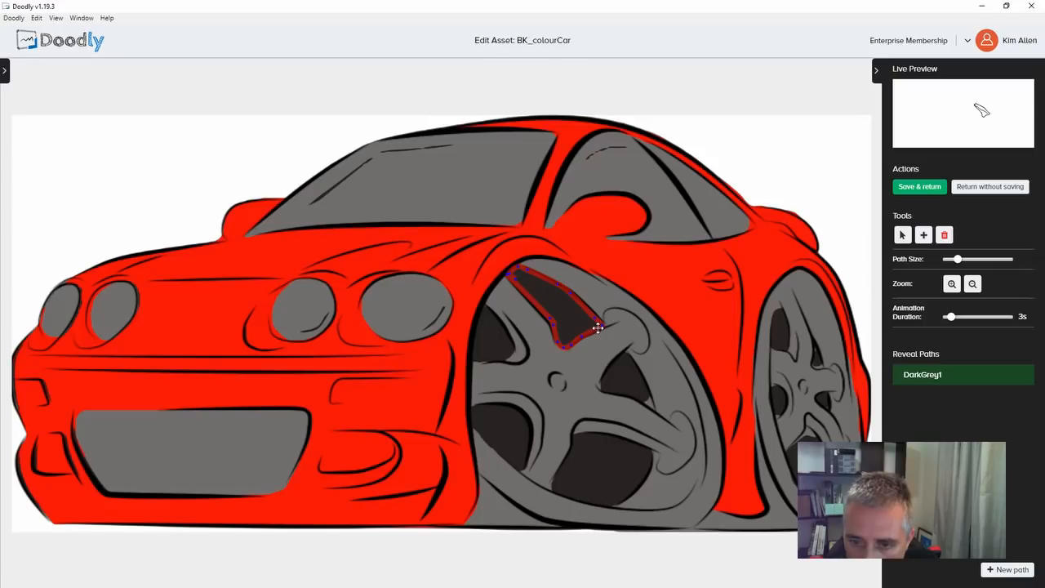
click(1007, 569)
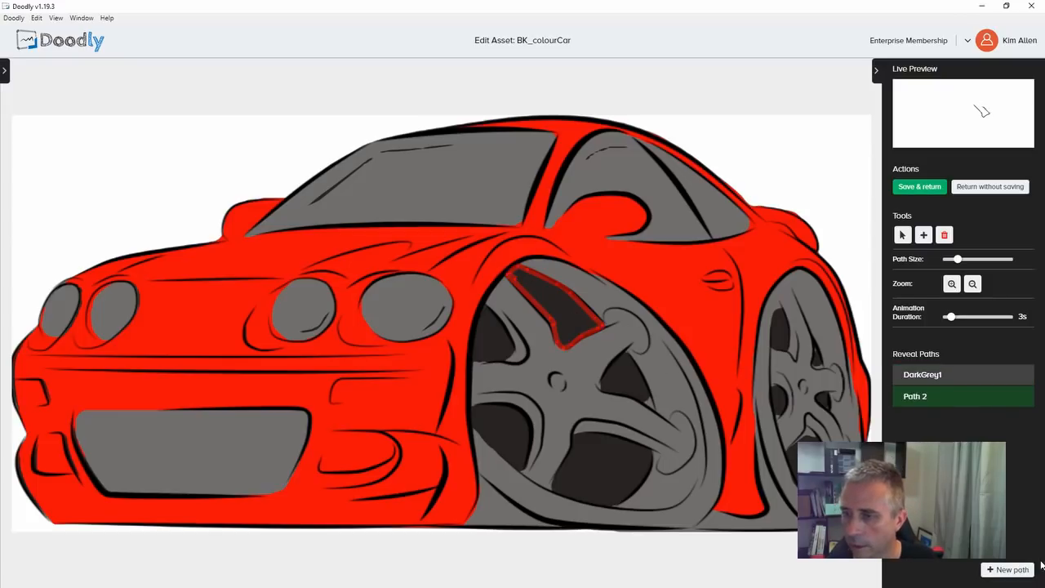
double_click(924, 397)
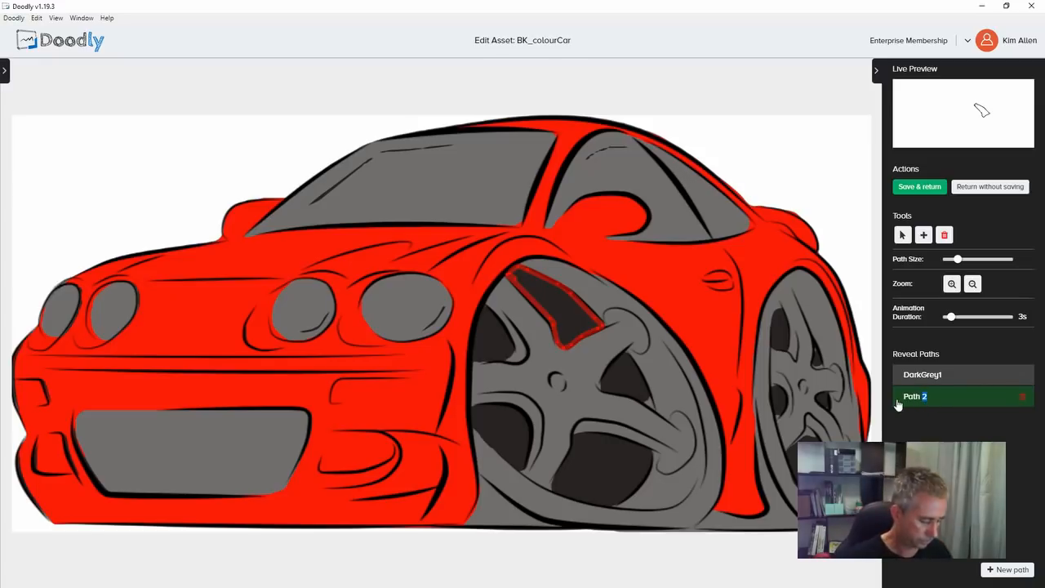
click(899, 404)
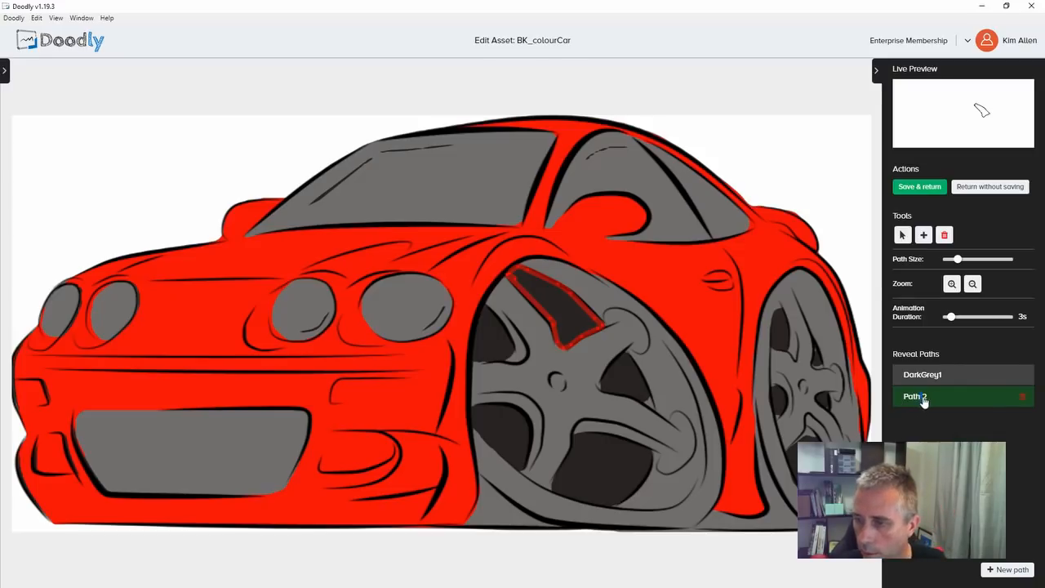
click(923, 400)
key(BackSpace)
key(BackSpace)
key(BackSpace)
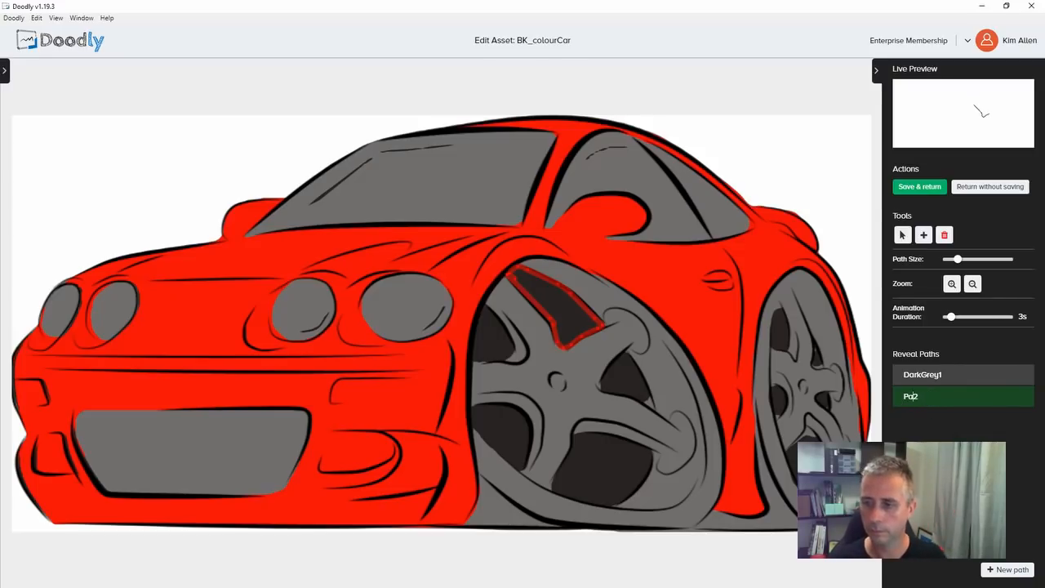
key(BackSpace)
key(BackSpace)
text(DarkGrey)
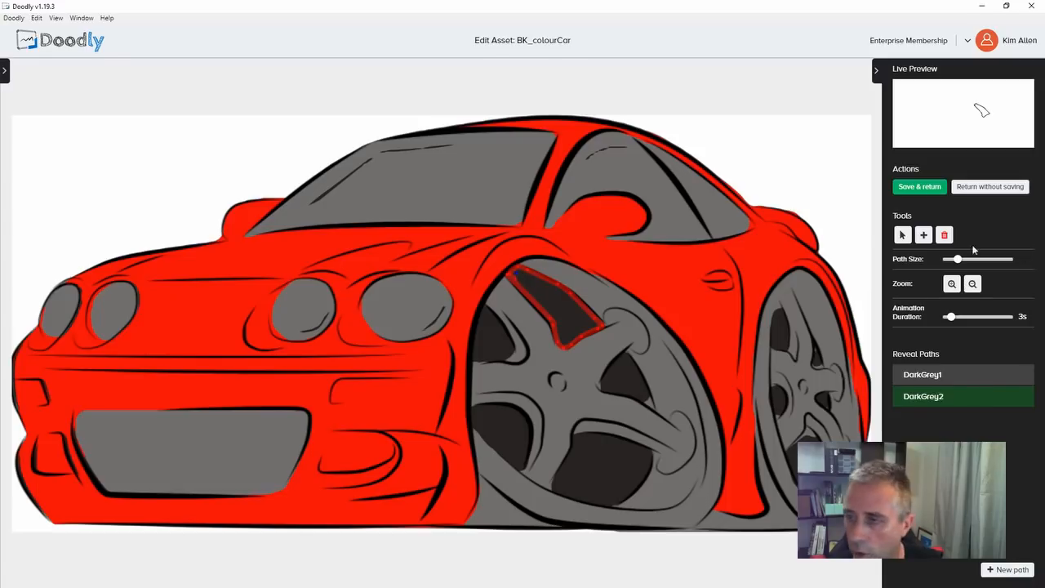
Step: Increase the path size and fill the inside of the front wheel's top spoke opening on DarkGrey2
drag(958, 260, 981, 260)
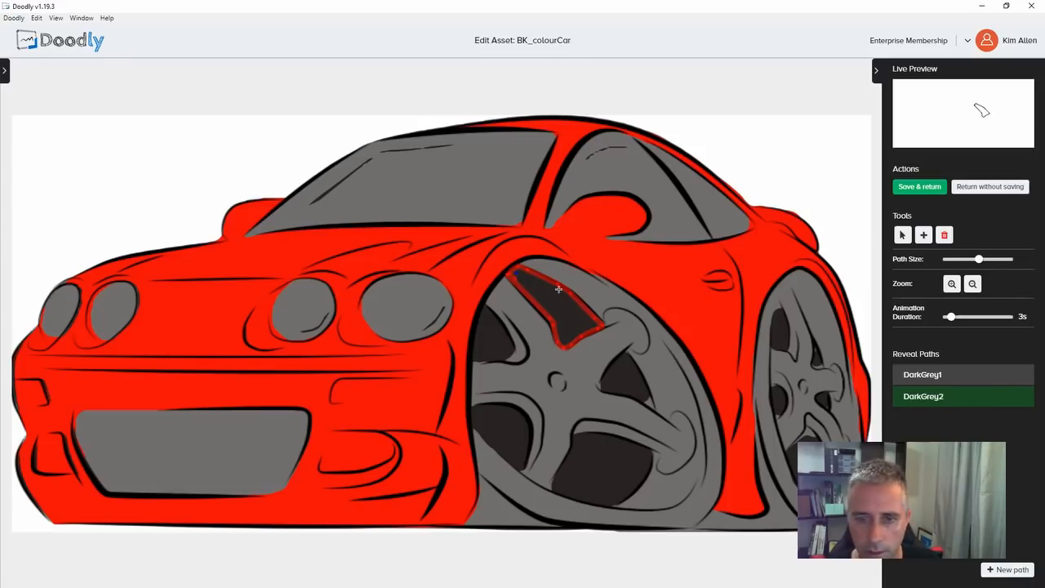
drag(559, 304, 552, 311)
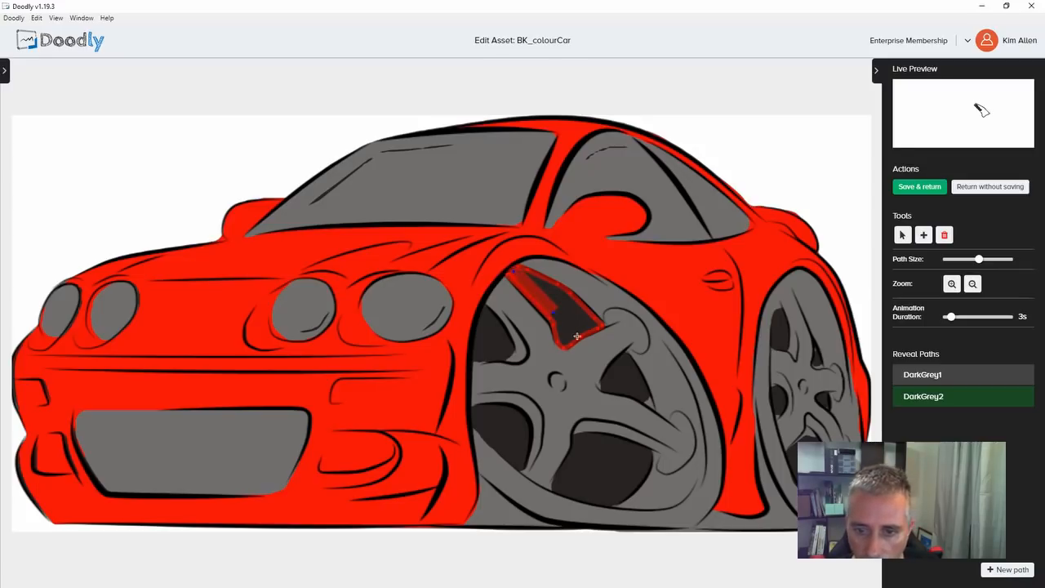
drag(560, 326, 575, 337)
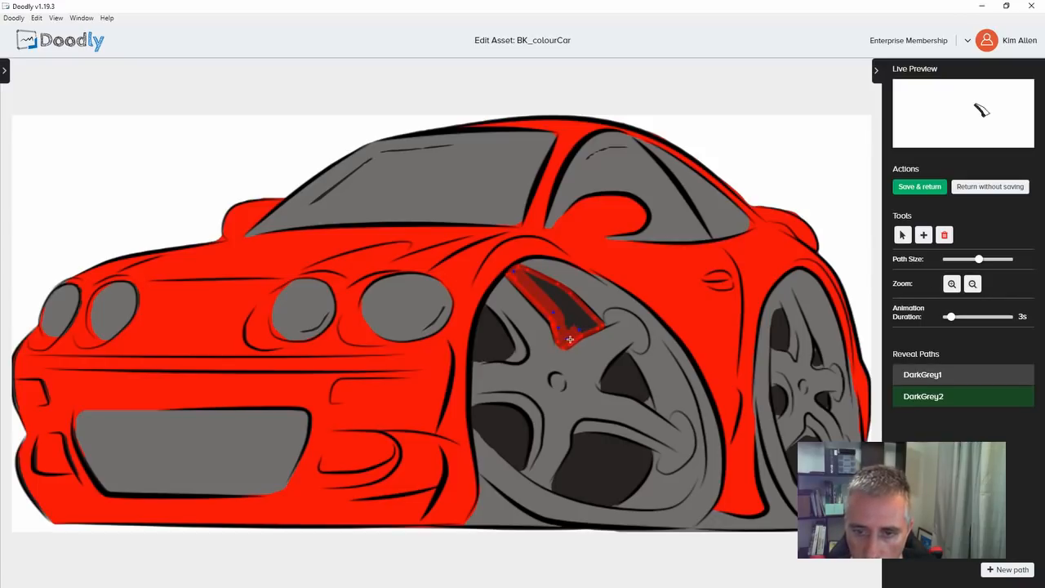
drag(596, 324, 605, 325)
click(569, 303)
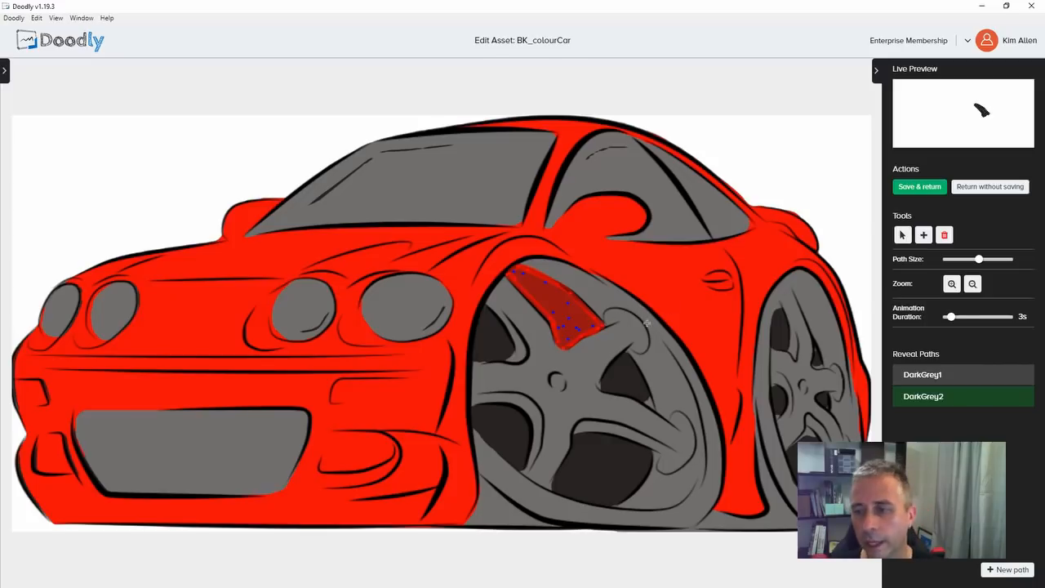
Step: Add a third reveal path with a smaller path size and outline the front wheel's small right spoke opening
click(1007, 569)
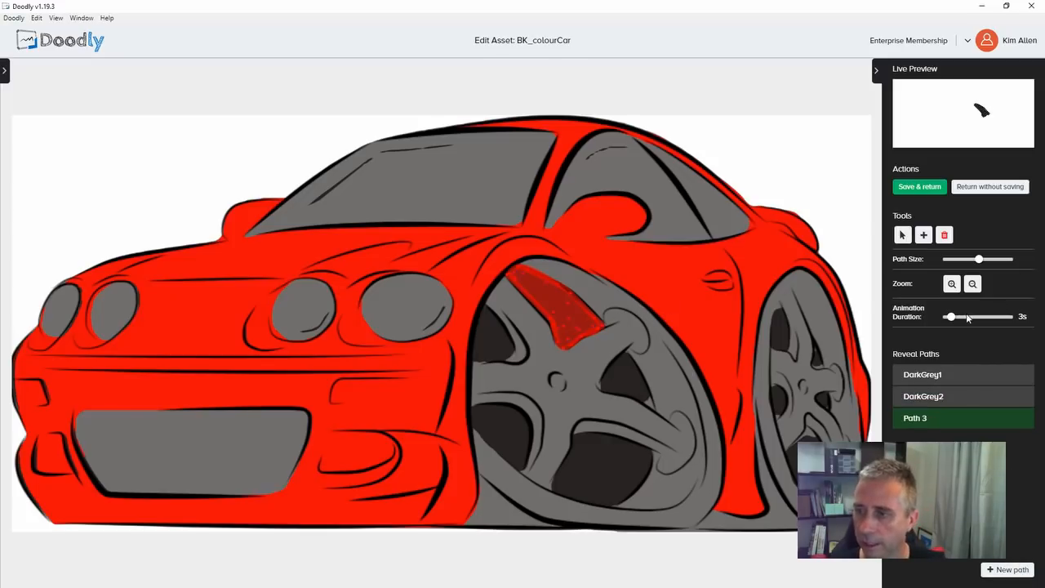
drag(985, 260, 952, 263)
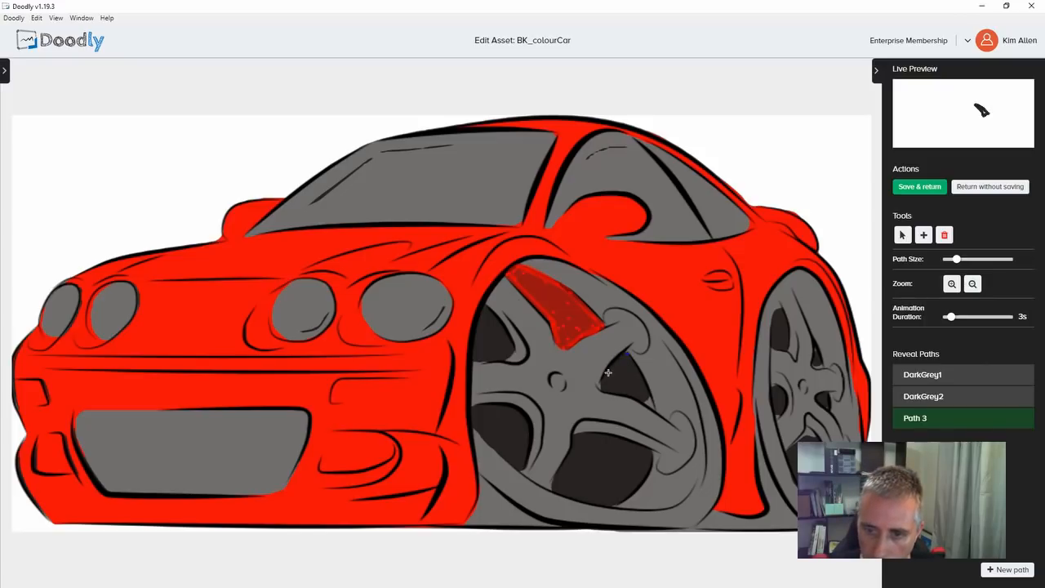
drag(600, 380, 644, 403)
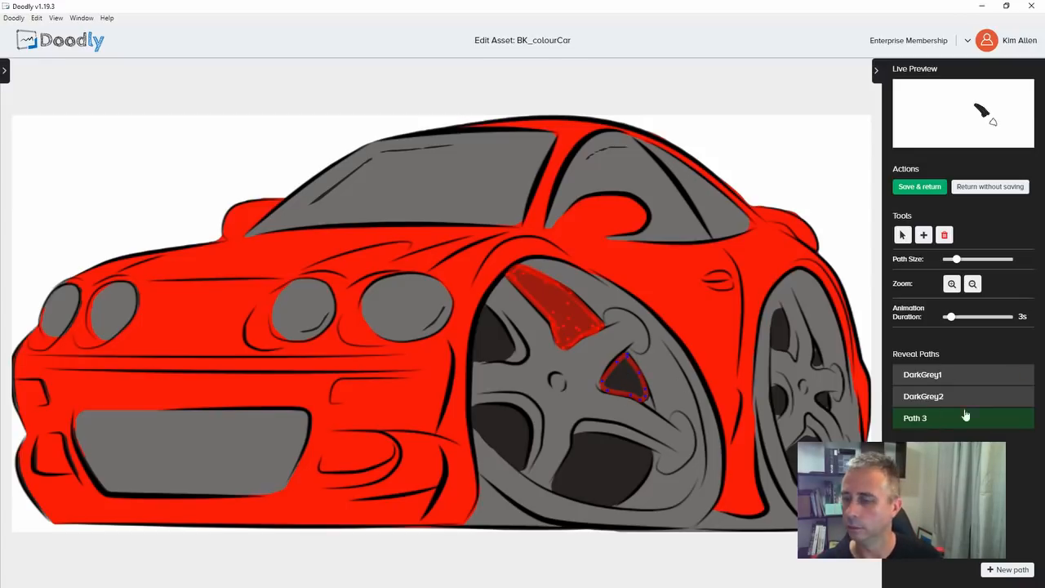
Step: Rename the third reveal path to DarkGrey3, reusing the name copied from the first path
click(929, 381)
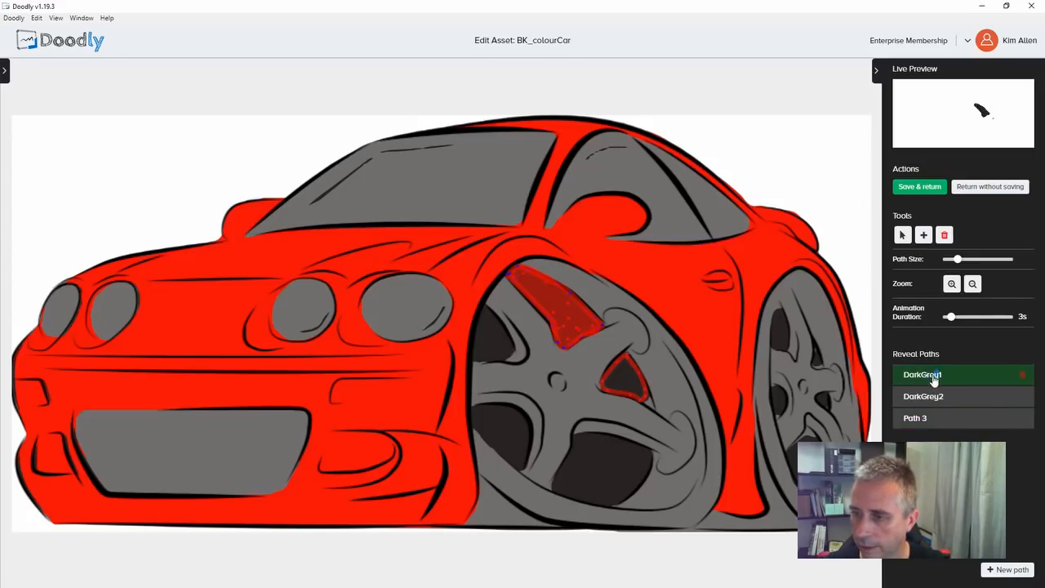
double_click(934, 380)
key(ctrl+c)
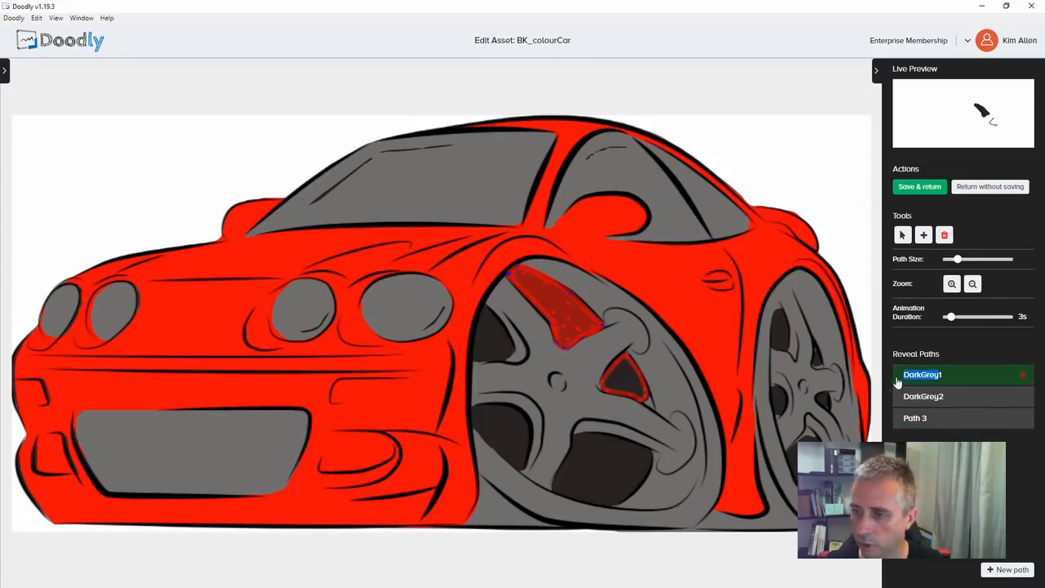
click(924, 420)
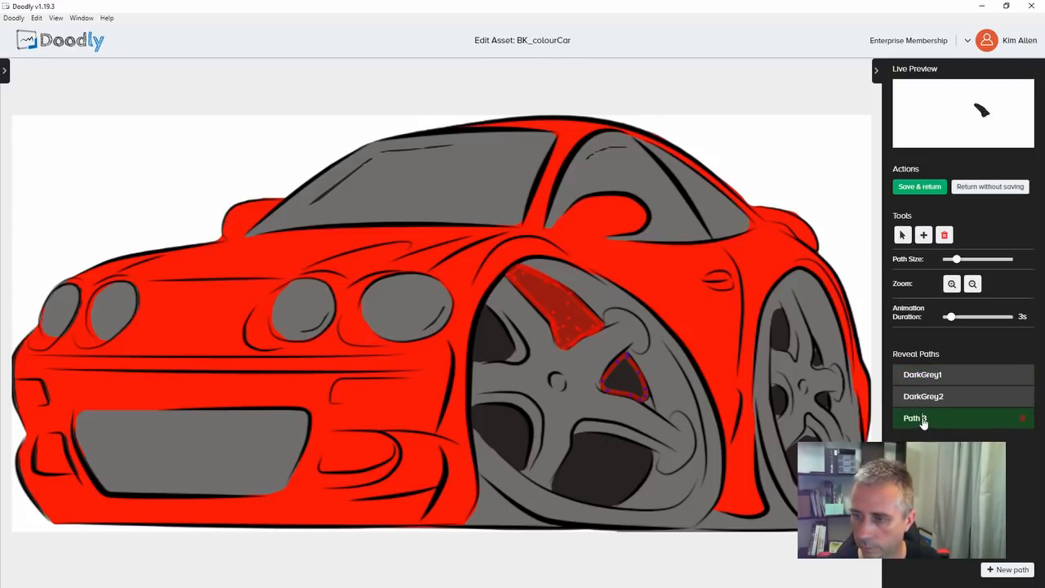
text(DarkGrey3)
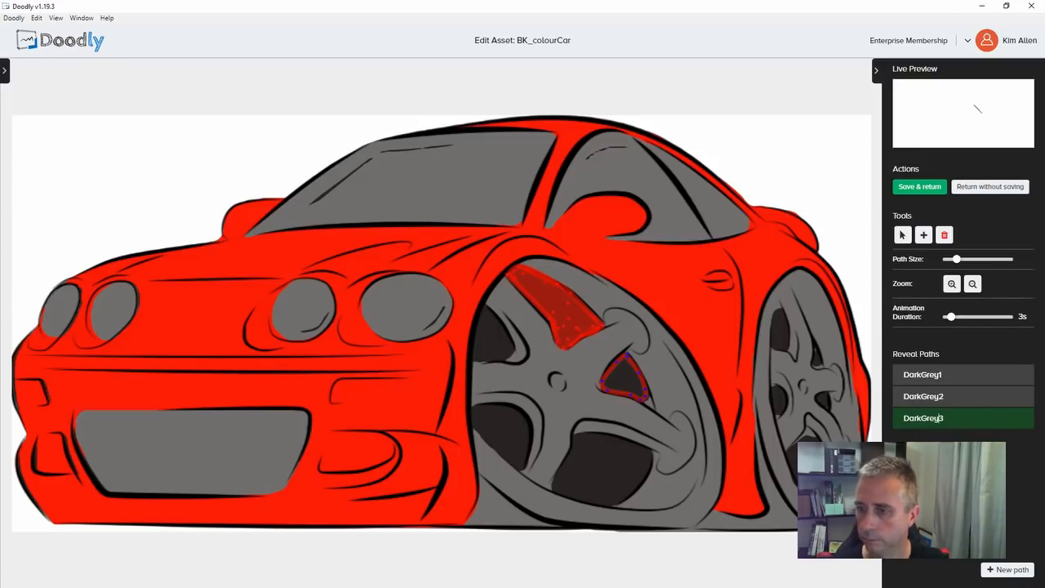
Step: Add a reveal path named DarkGrey4 with a larger path size and fill the front wheel's right spoke opening
click(1009, 568)
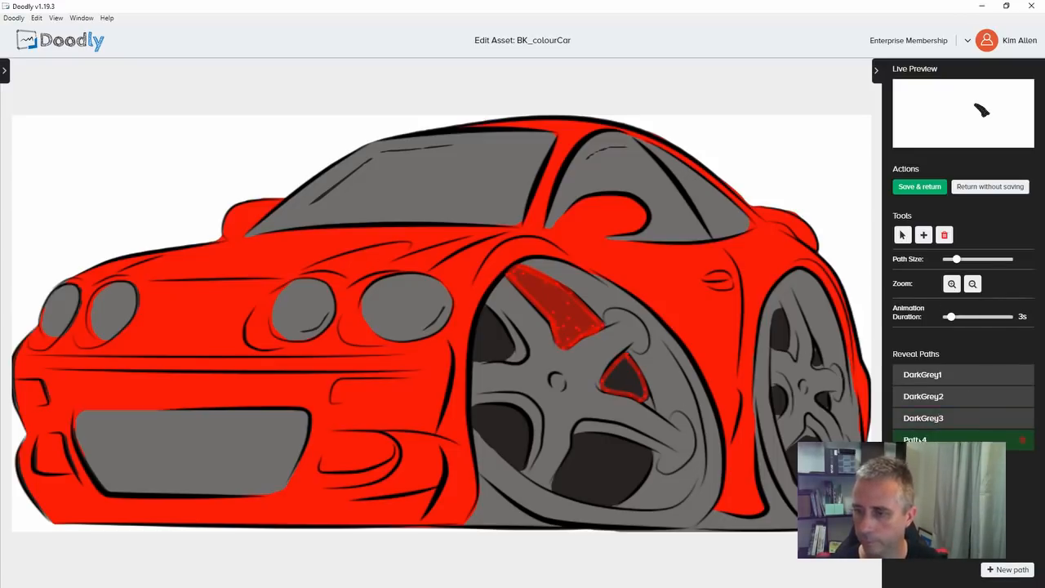
double_click(915, 439)
text(DarkGrey4)
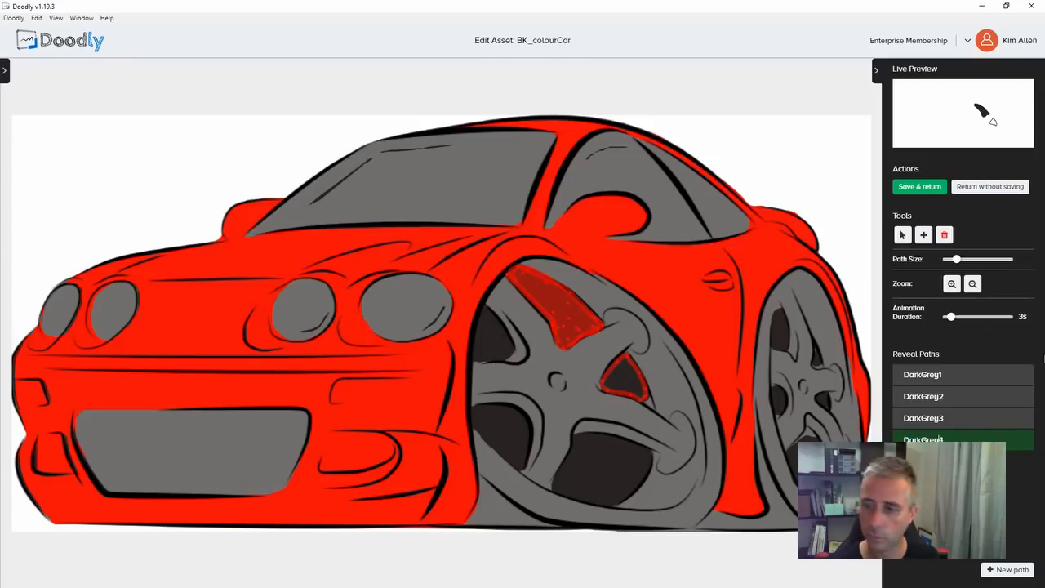
drag(957, 259, 969, 261)
click(626, 359)
click(606, 385)
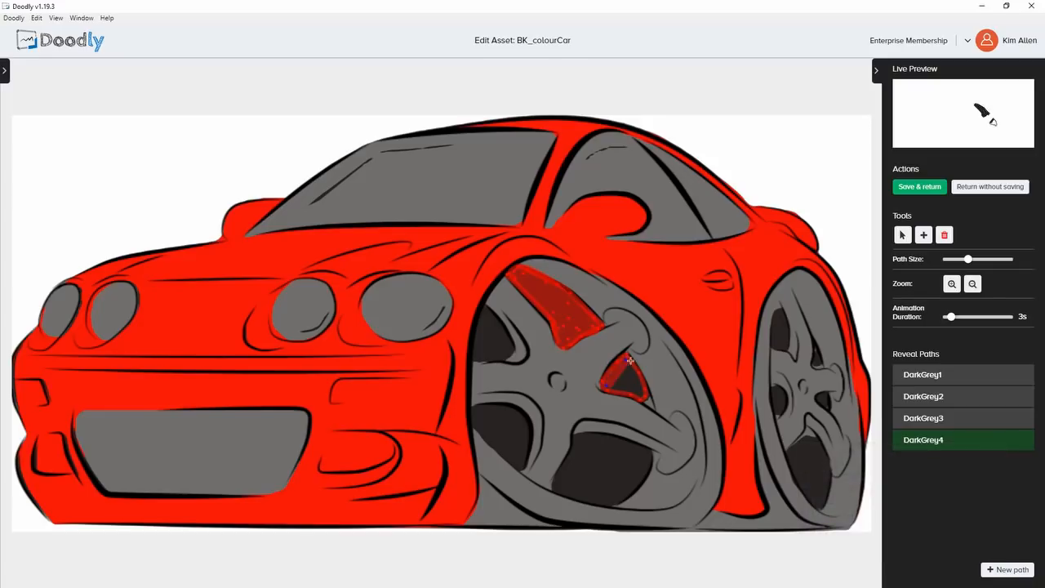
click(642, 395)
click(636, 390)
Step: Add a reveal path named DarkGrey 5 and outline the front wheel's large bottom spoke opening with a smaller path size
click(994, 562)
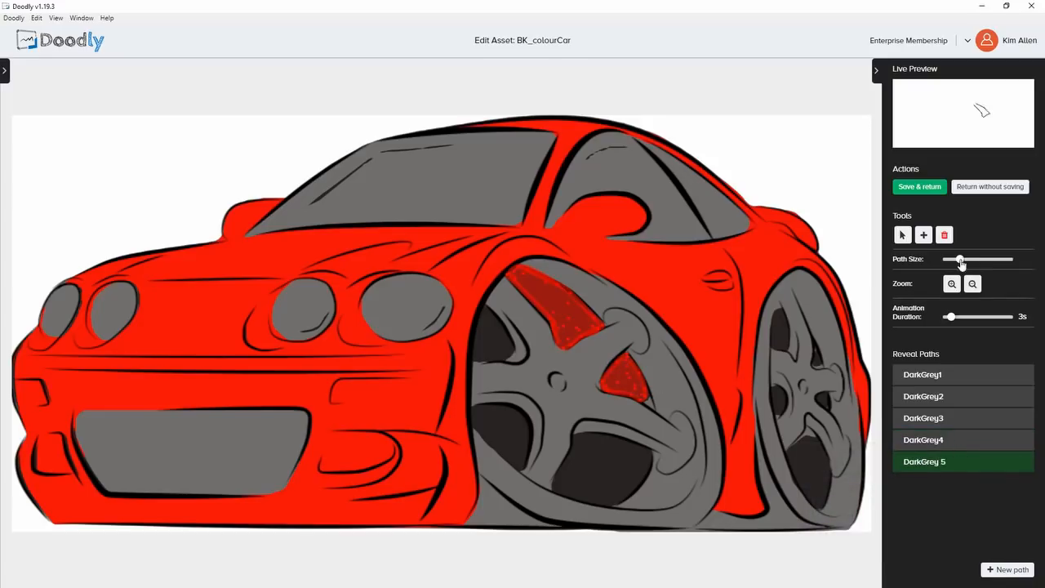
click(615, 440)
click(575, 437)
click(575, 444)
click(567, 459)
click(555, 487)
click(569, 495)
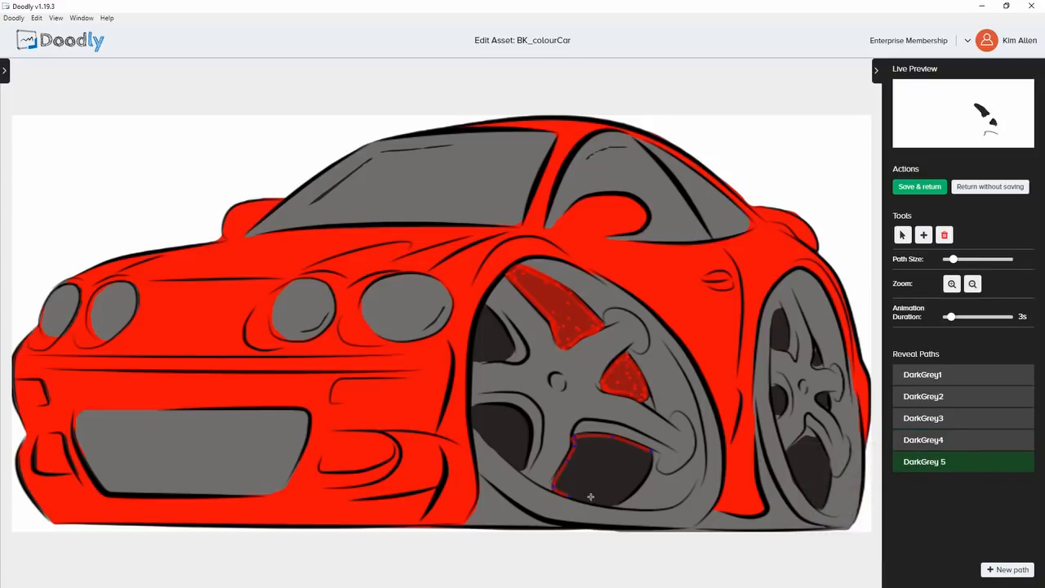
scroll(610, 505, up, 2)
click(613, 505)
click(638, 486)
click(651, 454)
Step: Add another reveal path to the colour car and name it DarkGrey 6
click(996, 566)
double_click(913, 488)
text(DarkGrey 6)
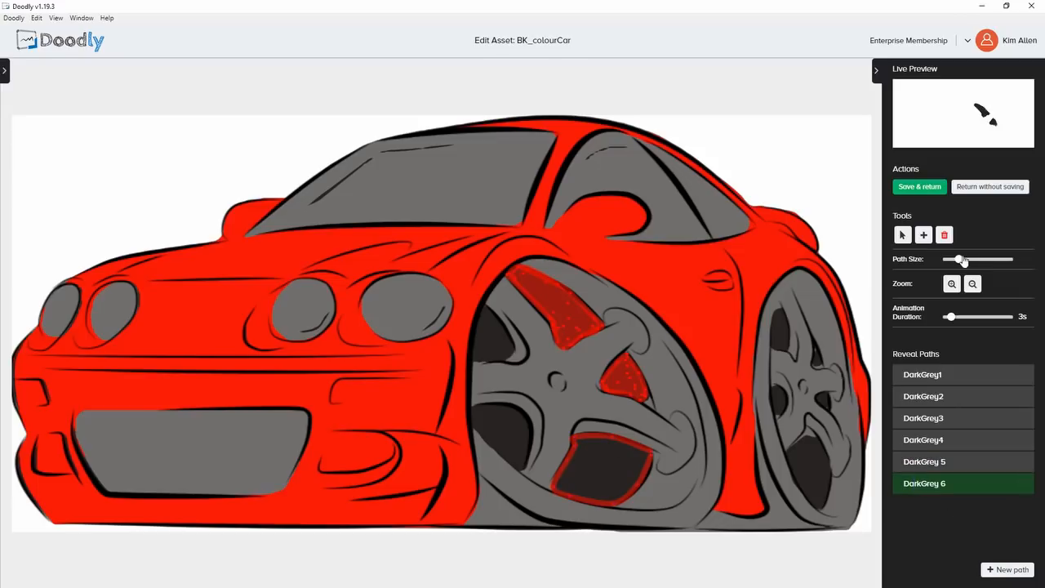
Step: Increase the path size and fill the inside of the front wheel's bottom spoke opening on DarkGrey 6
drag(960, 259, 972, 260)
click(589, 441)
scroll(645, 455, up, 2)
click(581, 445)
click(566, 475)
click(562, 487)
click(589, 495)
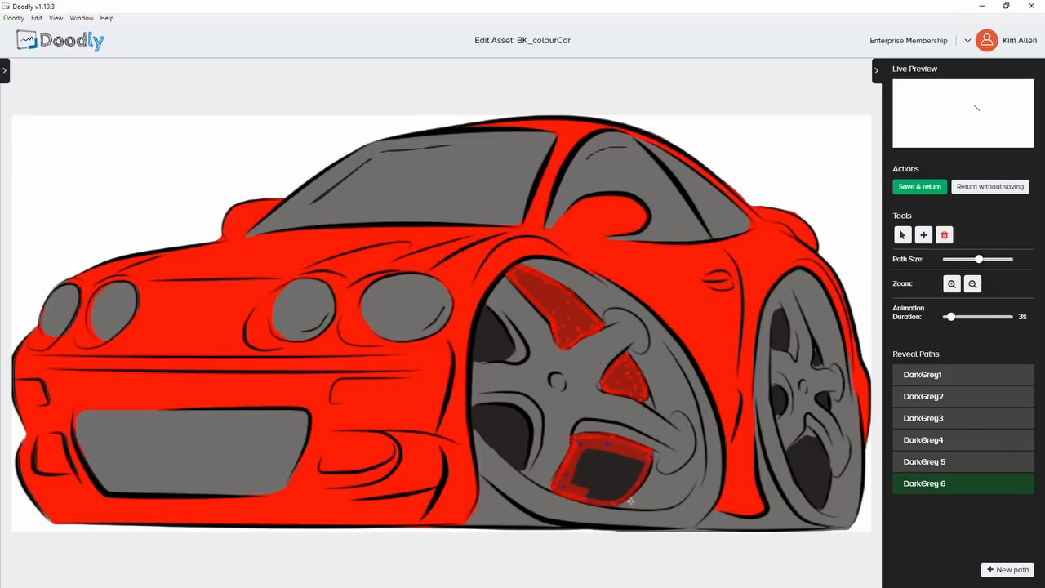
click(619, 495)
click(639, 469)
click(634, 461)
click(588, 454)
click(577, 483)
click(618, 483)
click(620, 469)
click(594, 468)
click(602, 476)
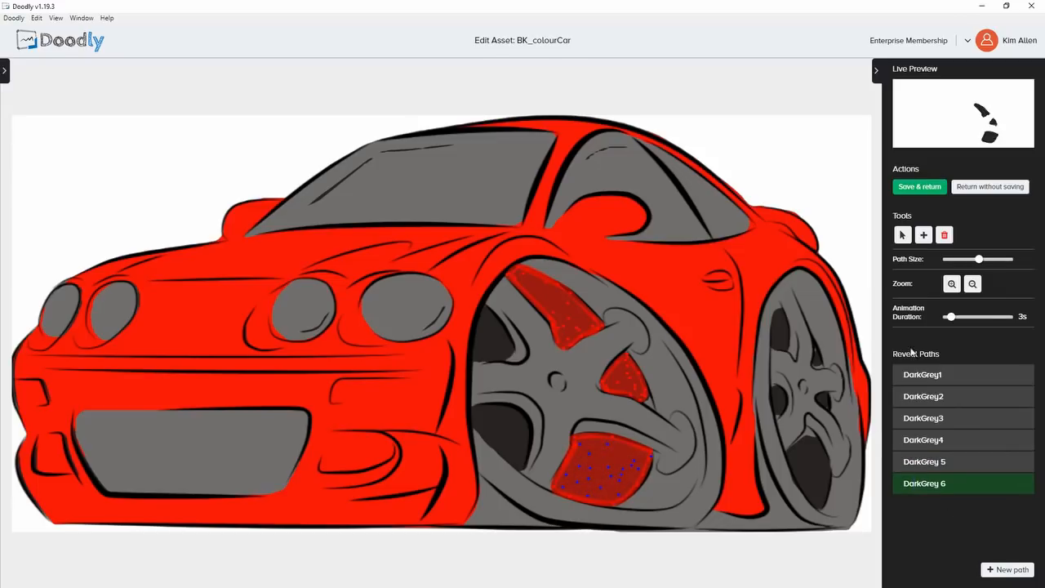
Step: Add a reveal path named DarkGrey7 with a smaller path size and outline the front wheel's lower-left spoke opening
click(996, 569)
double_click(913, 505)
text(DarkGrey)
drag(979, 259, 961, 259)
click(523, 466)
click(529, 436)
click(521, 414)
click(503, 409)
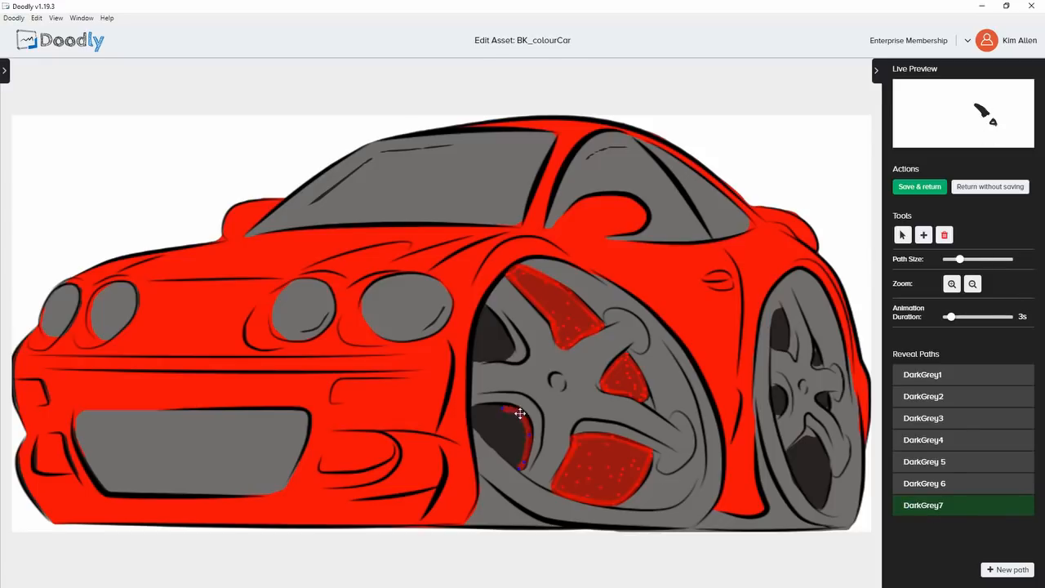
click(475, 411)
click(479, 428)
click(524, 469)
Step: Add a reveal path named DarkGrey 8 and fill the inside of the front wheel's lower-left spoke opening
click(996, 569)
double_click(913, 528)
text(DarkGrey)
click(482, 412)
click(482, 428)
click(521, 461)
mouse_move(962, 259)
mouse_down()
mouse_move(983, 258)
mouse_move(954, 260)
mouse_up()
click(515, 448)
Step: Add a reveal path named DarkGrey 9 and outline the front wheel's upper-left spoke opening
click(998, 569)
double_click(913, 550)
text(DarkGrey)
click(485, 309)
click(477, 331)
click(504, 360)
click(512, 326)
click(492, 312)
Step: Add a reveal path named DarkGrey 10 and fill the inside of the front wheel's upper-left spoke opening
click(998, 569)
double_click(915, 558)
text(DarkGrey)
click(501, 345)
click(490, 350)
Step: Outline the rear wheel's upper-left opening on a new path named DarkGrey 11 and fill it on a larger path named DarkGrey 12
click(998, 569)
double_click(916, 546)
text(DarkGrey)
click(773, 343)
click(776, 312)
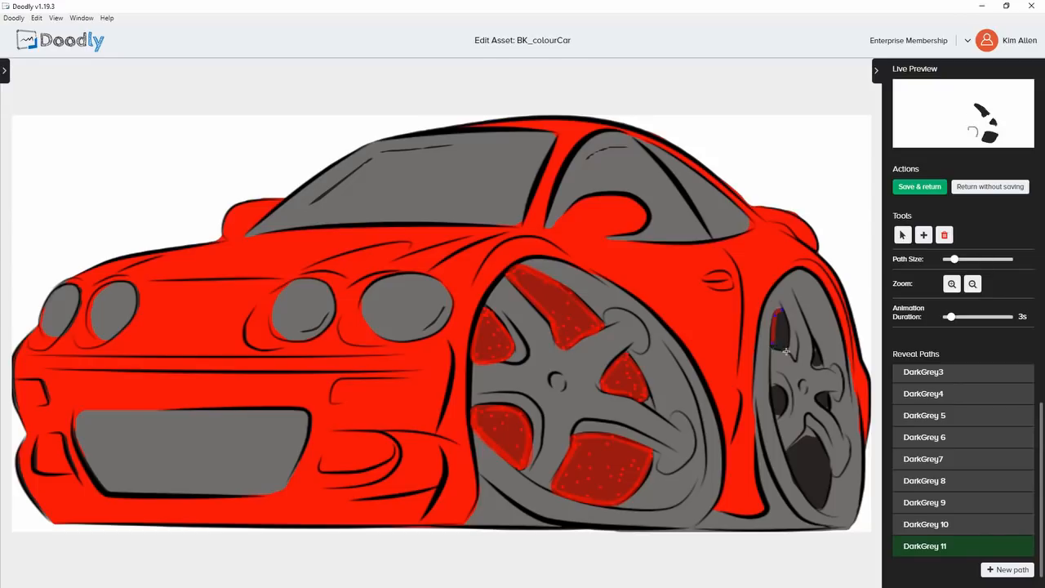
click(1029, 567)
mouse_move(954, 259)
mouse_down()
mouse_move(977, 259)
mouse_move(963, 259)
mouse_up()
Step: Cover the rear wheel's two small right-hand spoke openings on two separate new reveal paths
click(1018, 573)
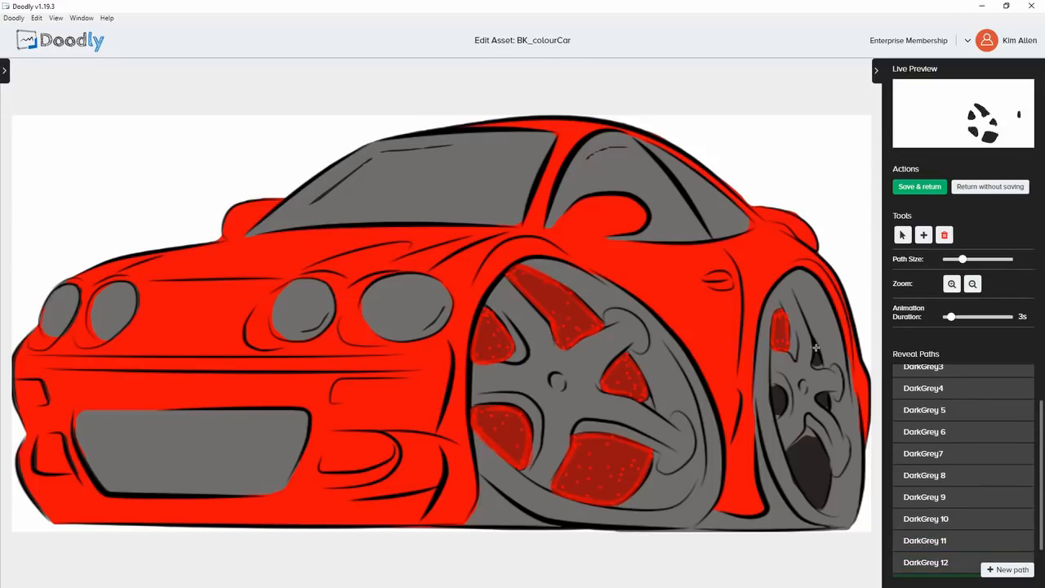
click(815, 349)
click(821, 363)
scroll(923, 494, down, 2)
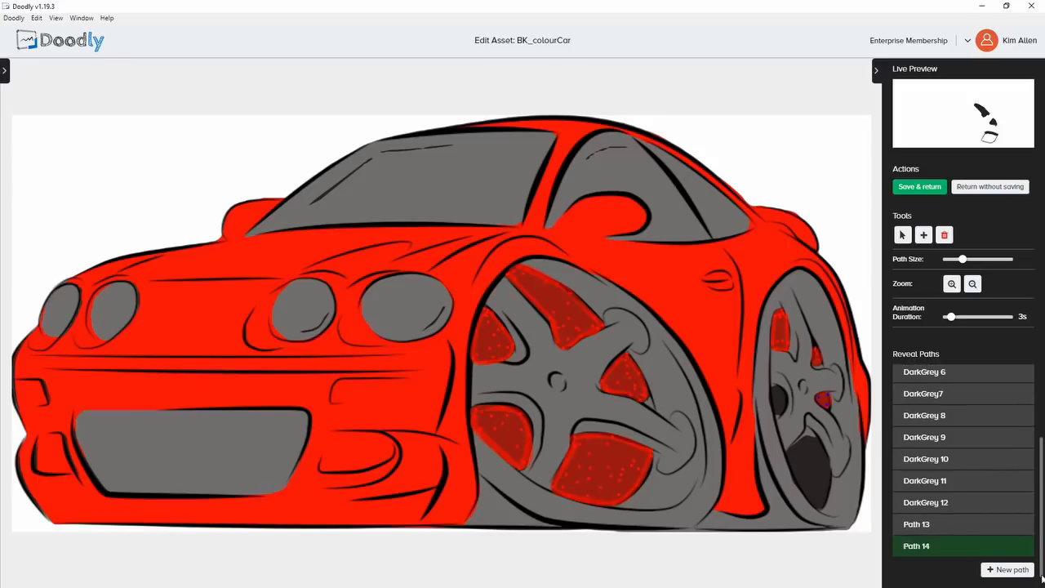
Step: Name the newest reveal paths DarkGrey 13 to DarkGrey 15 and outline the rear wheel's bottom opening on DarkGrey 15
double_click(917, 557)
key(ctrl+v)
click(831, 479)
click(823, 445)
click(812, 439)
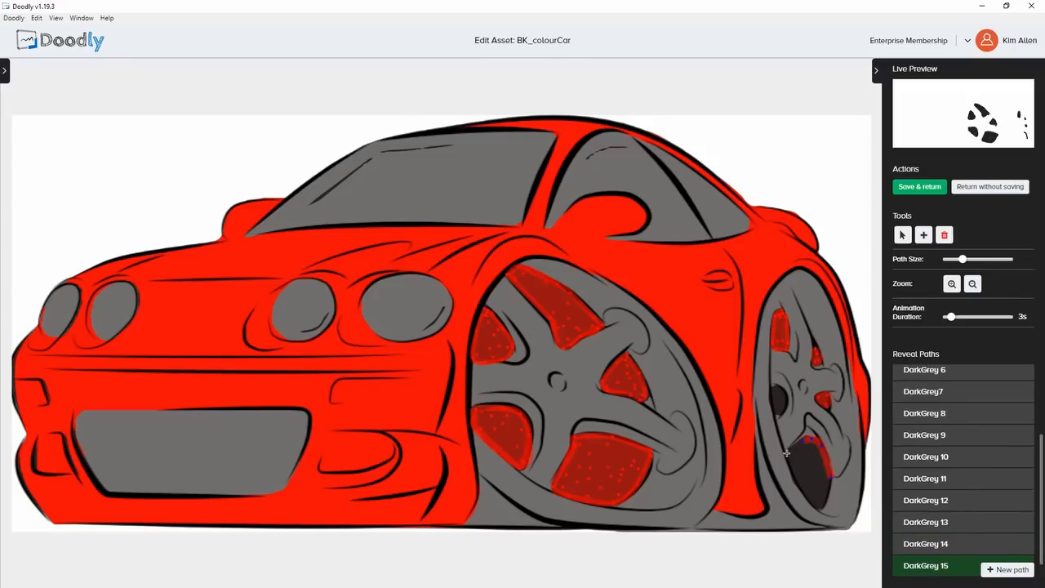
click(803, 441)
click(790, 454)
click(809, 495)
click(820, 504)
click(825, 491)
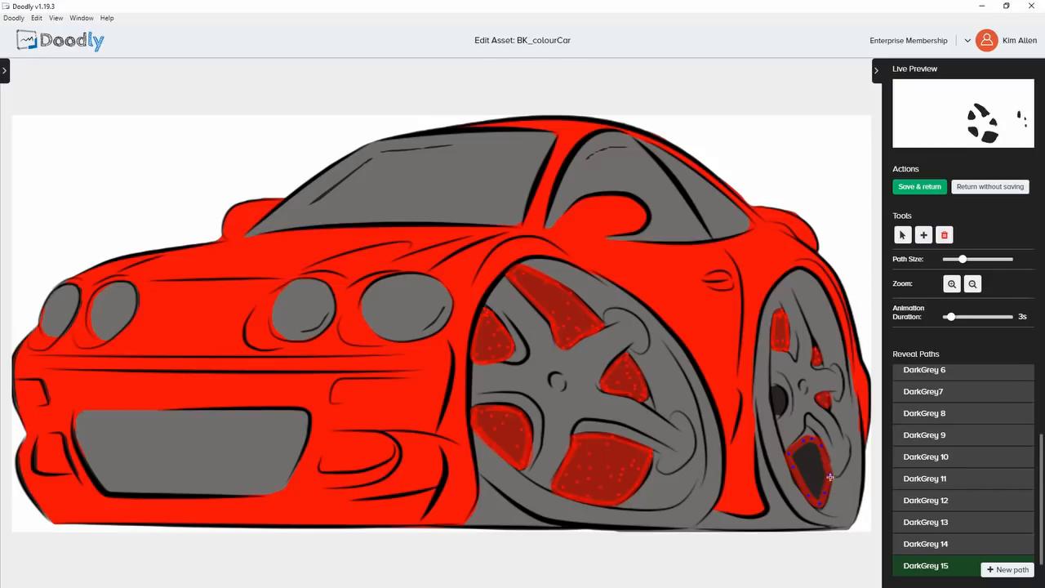
Step: Add a reveal path with a larger path size and fill the inside of the rear wheel's bottom opening
click(1008, 570)
drag(963, 259, 976, 259)
click(817, 497)
click(820, 462)
click(814, 446)
click(800, 454)
click(801, 472)
click(810, 485)
click(809, 458)
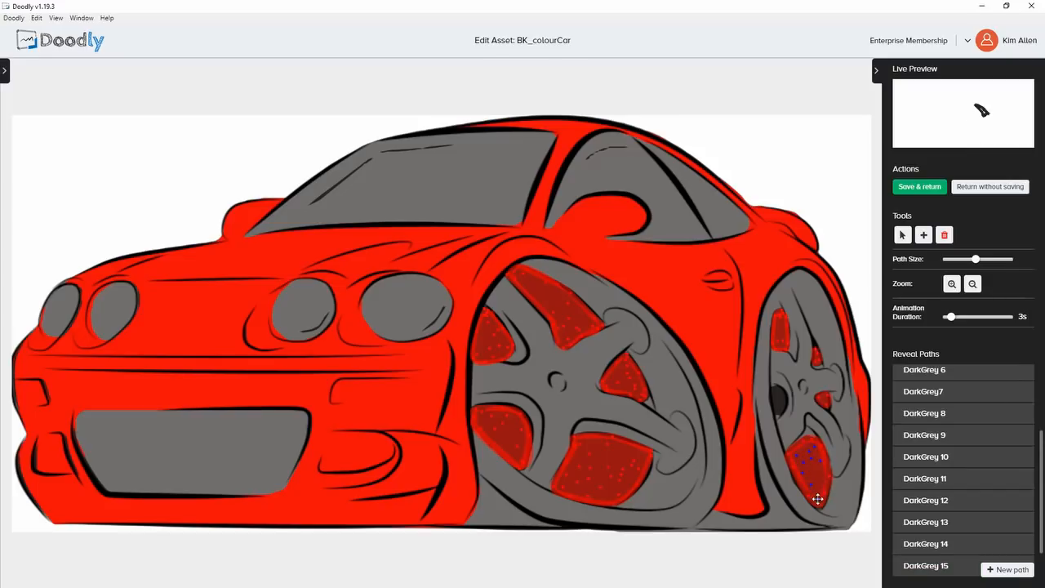
Step: Add one more reveal path and name the two latest paths DarkGrey 16 and DarkGrey 17
click(1008, 570)
scroll(945, 456, down, 1)
double_click(912, 525)
key(ctrl+v)
double_click(912, 547)
key(ctrl+v)
Step: Reduce the path size and cover the rear wheel's left spoke opening on DarkGrey 17
drag(976, 259, 958, 259)
click(782, 411)
click(785, 400)
click(783, 391)
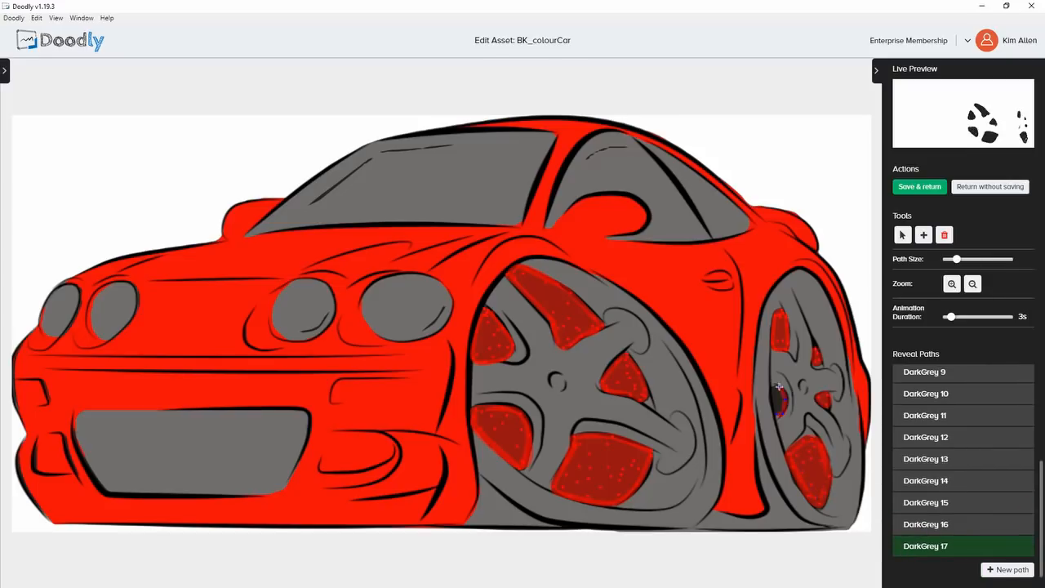
click(777, 389)
scroll(1042, 516, up, 5)
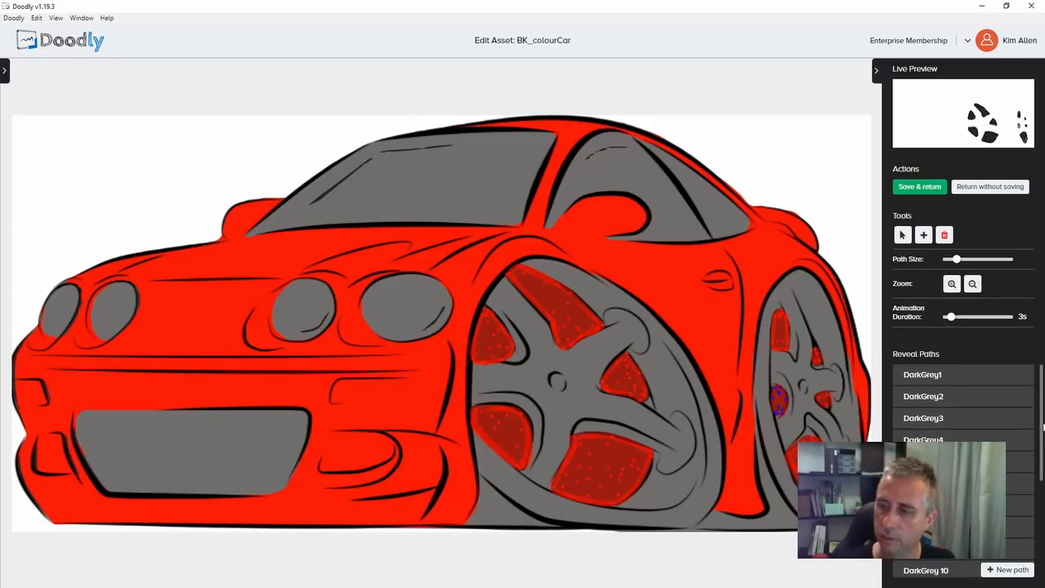
Step: Add a reveal path after DarkGrey 17 and name it LightGrey 18
scroll(1029, 490, down, 5)
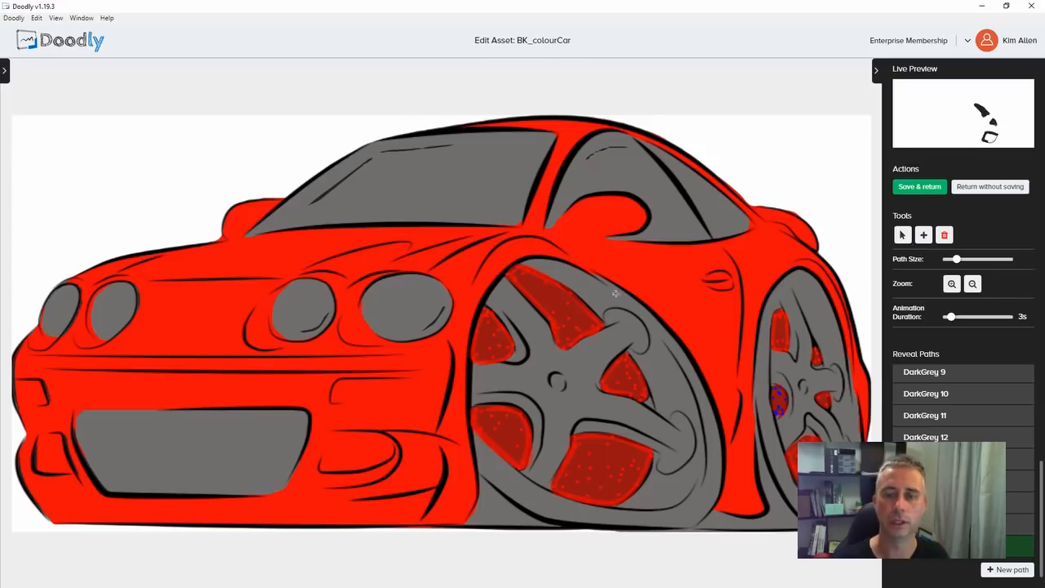
click(1011, 570)
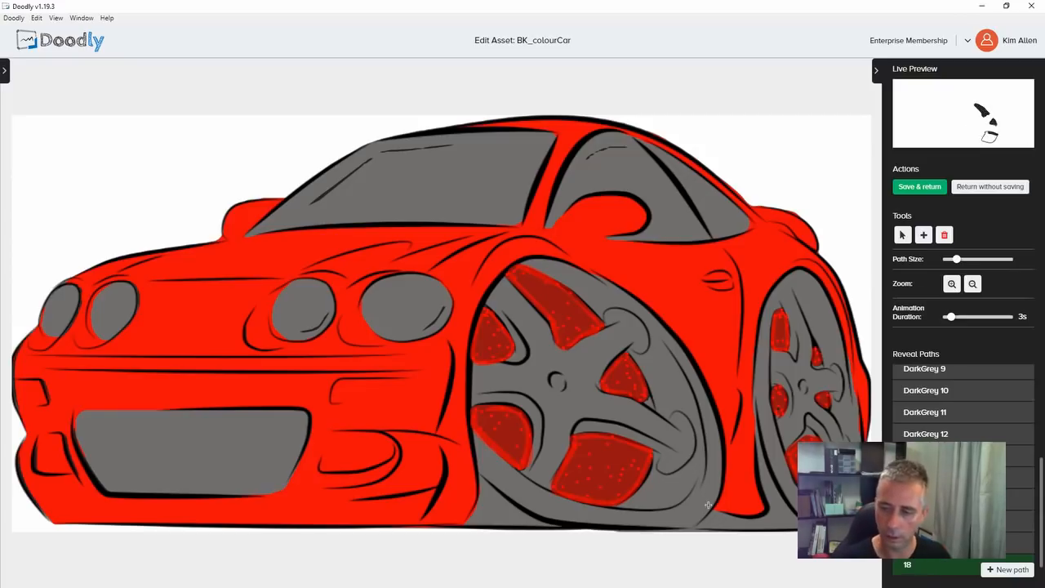
text(Light)
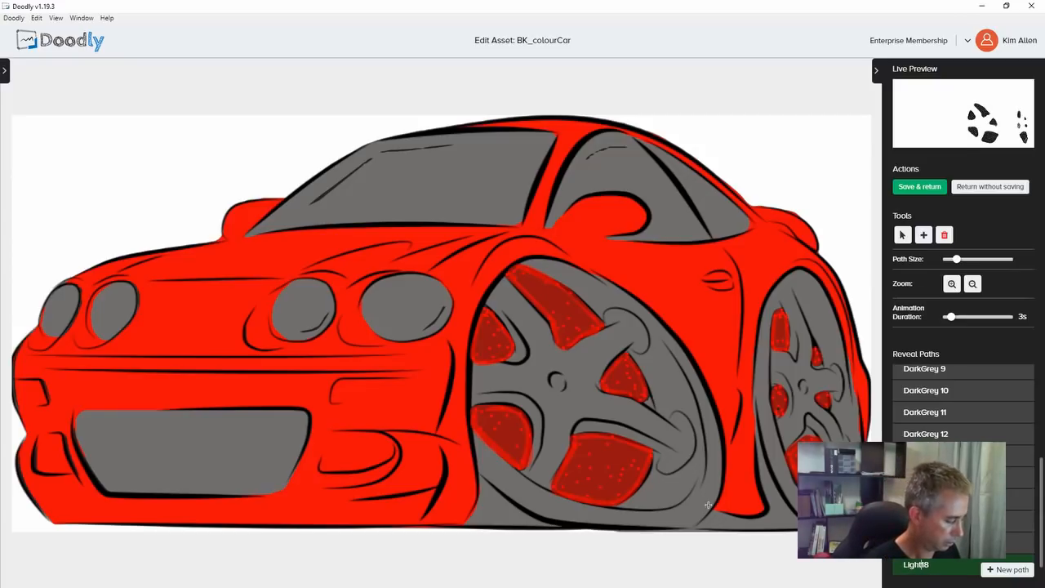
text(Grey)
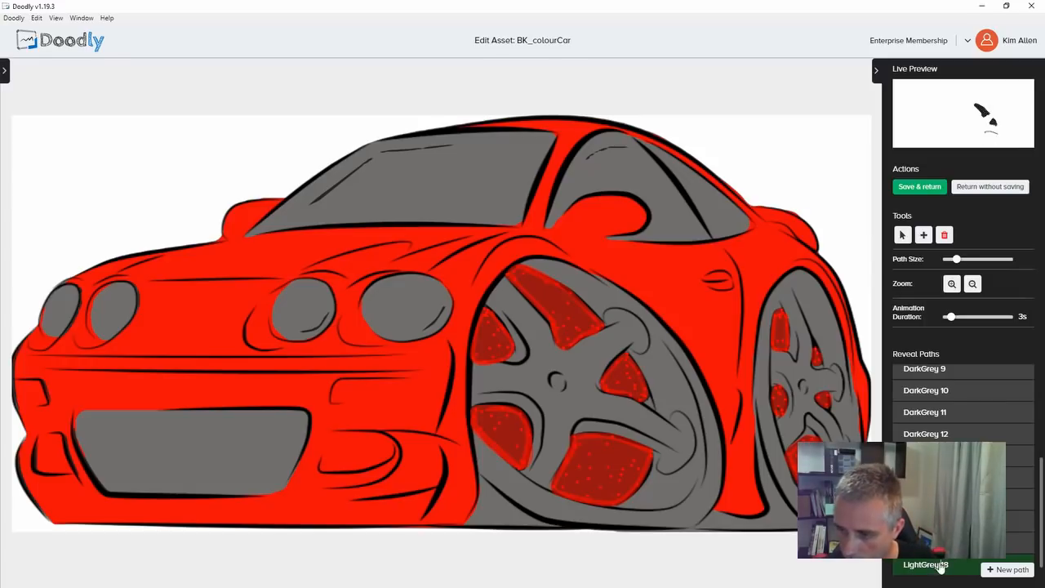
key(Return)
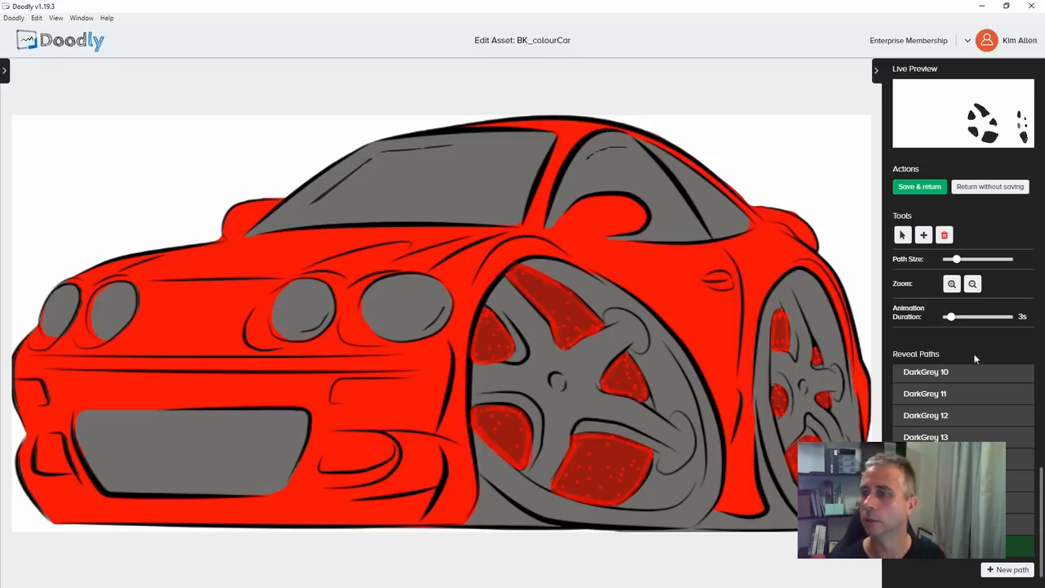
Step: Increase the path size, cover the windscreen on LightGrey 18, and cover the side windows on a new path named LightGrey 19
drag(957, 259, 968, 259)
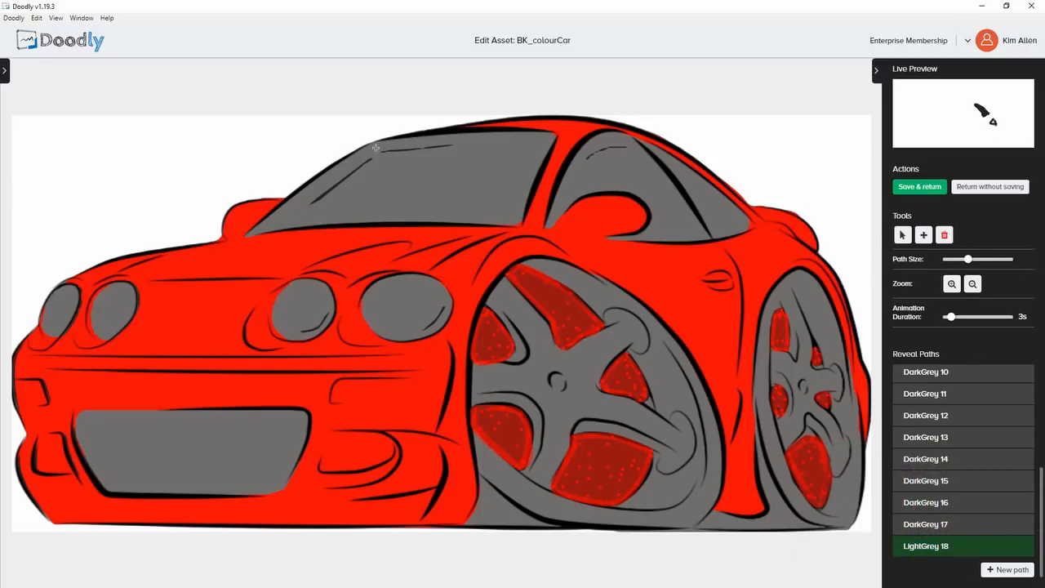
mouse_move(348, 147)
mouse_down()
mouse_move(553, 136)
mouse_move(546, 147)
mouse_move(410, 144)
mouse_move(530, 154)
mouse_move(368, 155)
mouse_move(353, 166)
mouse_move(547, 151)
mouse_move(506, 154)
mouse_move(544, 149)
mouse_move(530, 161)
mouse_move(553, 133)
mouse_move(527, 155)
mouse_move(331, 172)
mouse_move(545, 165)
mouse_move(534, 186)
mouse_move(547, 162)
mouse_move(512, 170)
mouse_move(574, 168)
mouse_move(310, 193)
mouse_move(334, 193)
mouse_move(321, 180)
mouse_move(337, 192)
mouse_move(302, 190)
mouse_move(534, 182)
mouse_move(292, 200)
mouse_move(426, 181)
mouse_move(422, 199)
mouse_move(528, 197)
mouse_move(516, 205)
mouse_move(281, 215)
mouse_move(518, 214)
mouse_move(521, 223)
mouse_move(304, 214)
mouse_move(264, 223)
mouse_move(306, 223)
mouse_up()
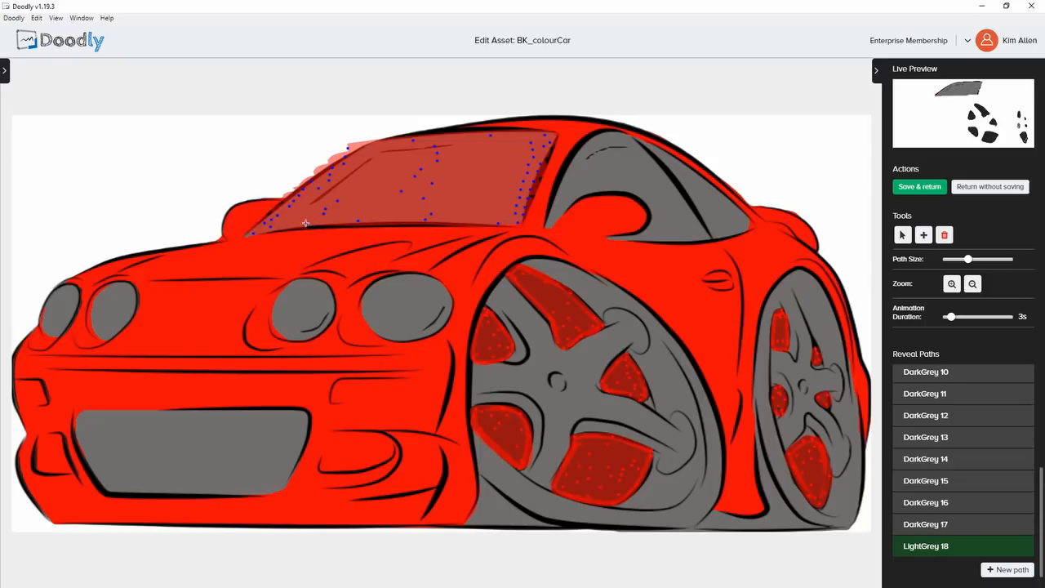
click(1008, 569)
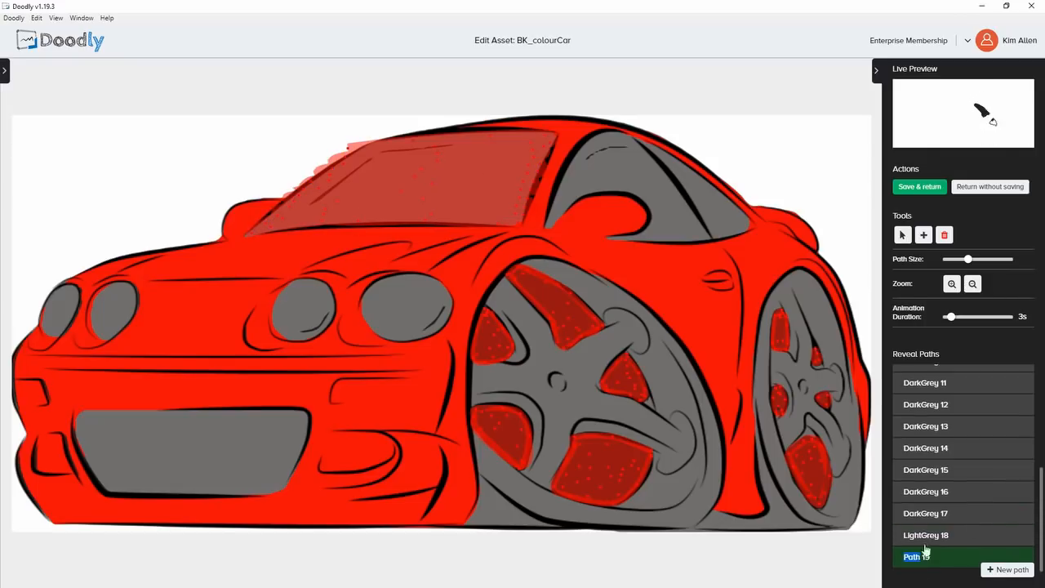
mouse_move(547, 228)
mouse_down()
mouse_move(630, 123)
mouse_move(740, 225)
mouse_move(611, 237)
mouse_move(717, 235)
mouse_move(649, 232)
mouse_move(726, 206)
mouse_move(648, 217)
mouse_move(731, 211)
mouse_move(651, 211)
mouse_move(709, 191)
mouse_move(640, 197)
mouse_move(669, 182)
mouse_move(555, 214)
mouse_move(657, 175)
mouse_move(608, 175)
mouse_move(678, 159)
mouse_move(582, 161)
mouse_move(645, 147)
mouse_move(608, 148)
mouse_up()
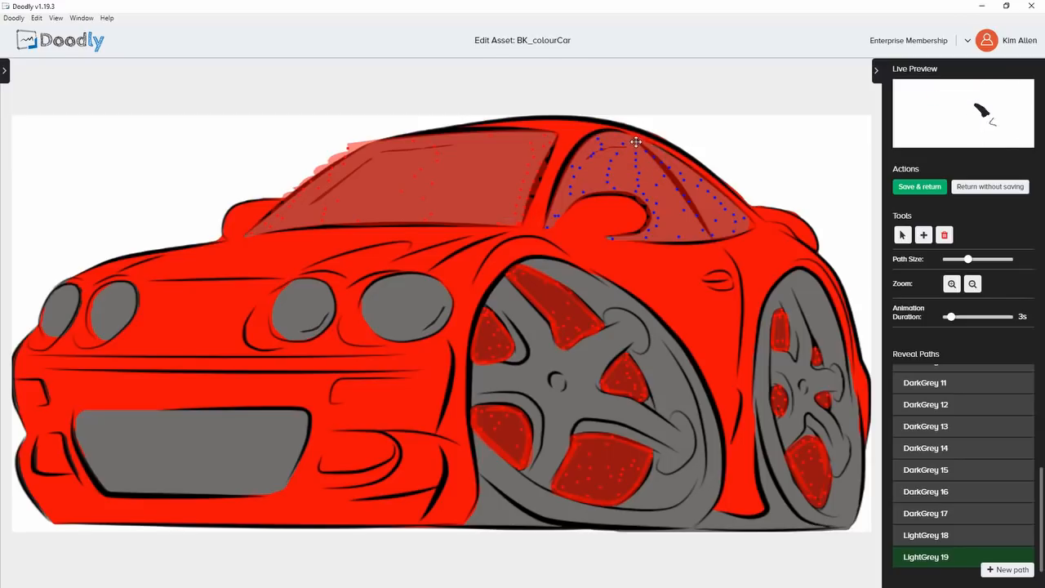
Step: Add a reveal path with a larger path size and trace it around the front wheel's tyre, starting along the ground
click(1008, 570)
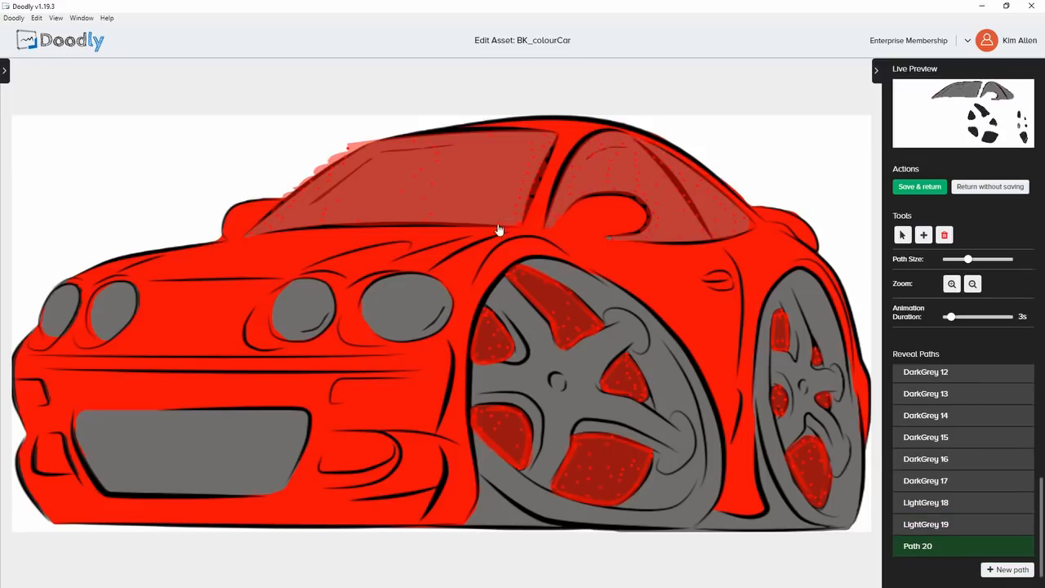
click(630, 518)
drag(979, 259, 995, 259)
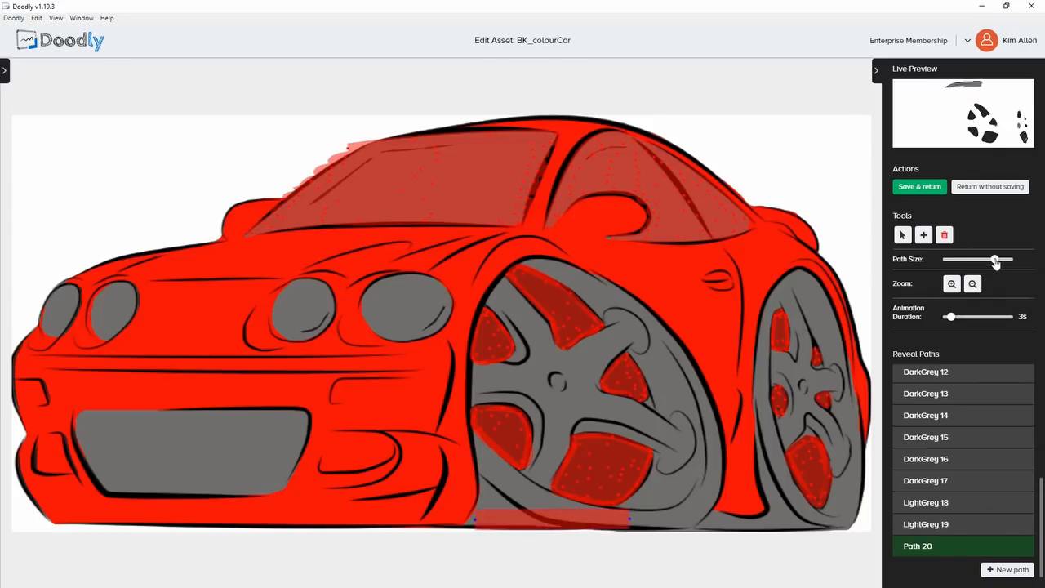
drag(476, 519, 492, 517)
click(705, 513)
drag(630, 518, 631, 521)
drag(705, 513, 692, 519)
click(707, 497)
click(716, 451)
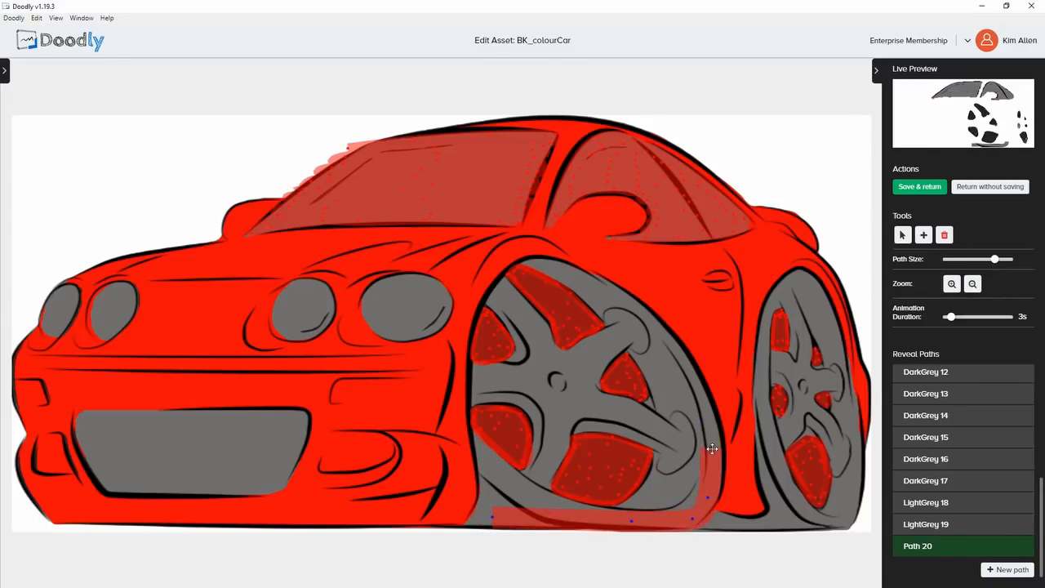
click(686, 369)
click(636, 307)
click(548, 268)
click(505, 286)
click(481, 352)
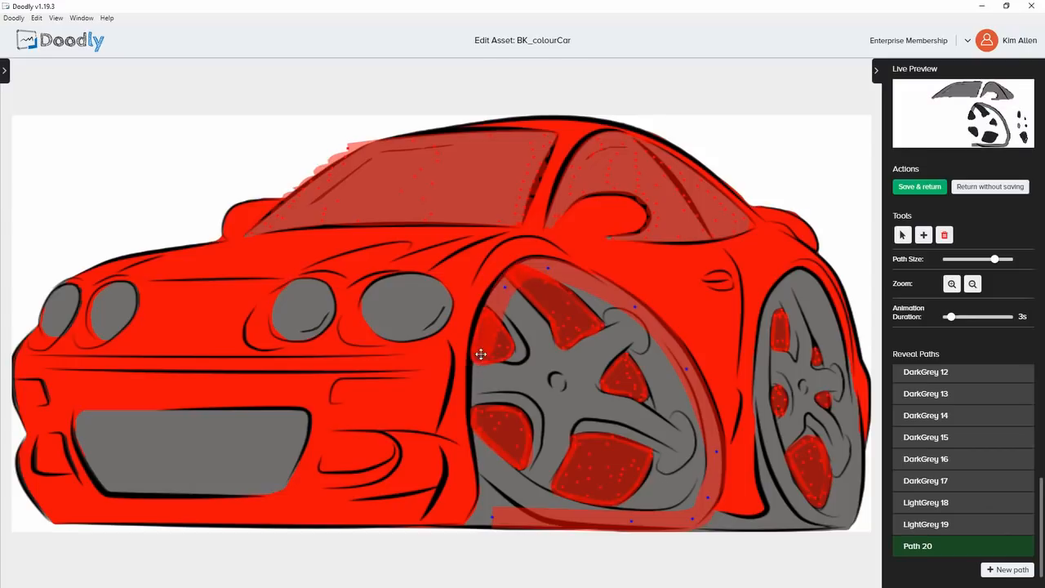
click(484, 451)
click(489, 495)
click(472, 524)
Step: Fill the inside of the front wheel on the same reveal path with back-and-forth points, working from bottom to top
click(518, 501)
click(622, 506)
click(698, 504)
click(698, 486)
click(706, 473)
drag(502, 471, 499, 469)
click(549, 472)
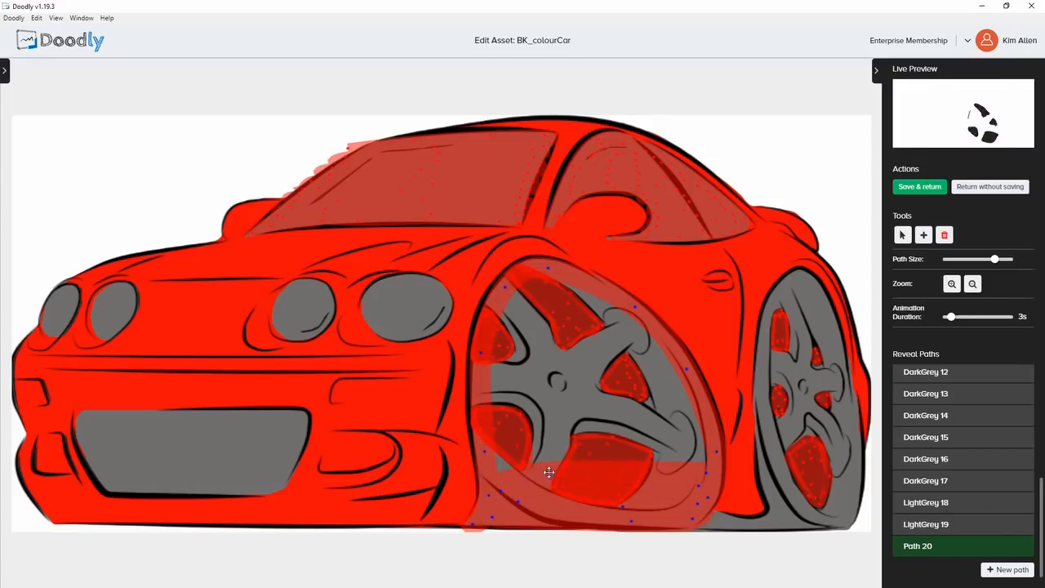
click(694, 459)
click(497, 449)
click(694, 445)
click(695, 432)
click(686, 426)
click(570, 433)
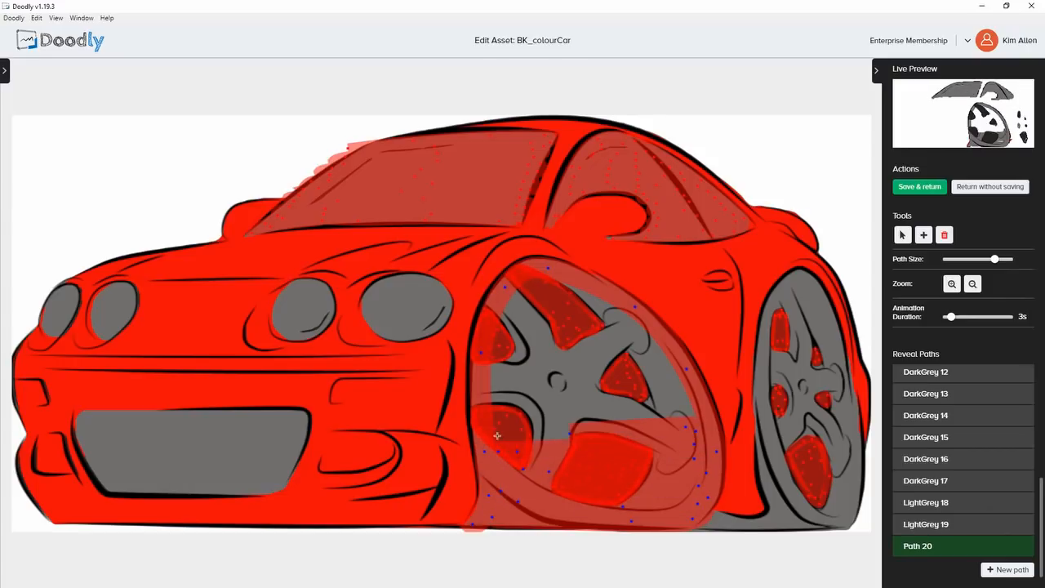
click(501, 435)
click(495, 422)
click(504, 415)
click(681, 414)
click(495, 399)
click(493, 387)
click(507, 382)
click(673, 383)
click(673, 370)
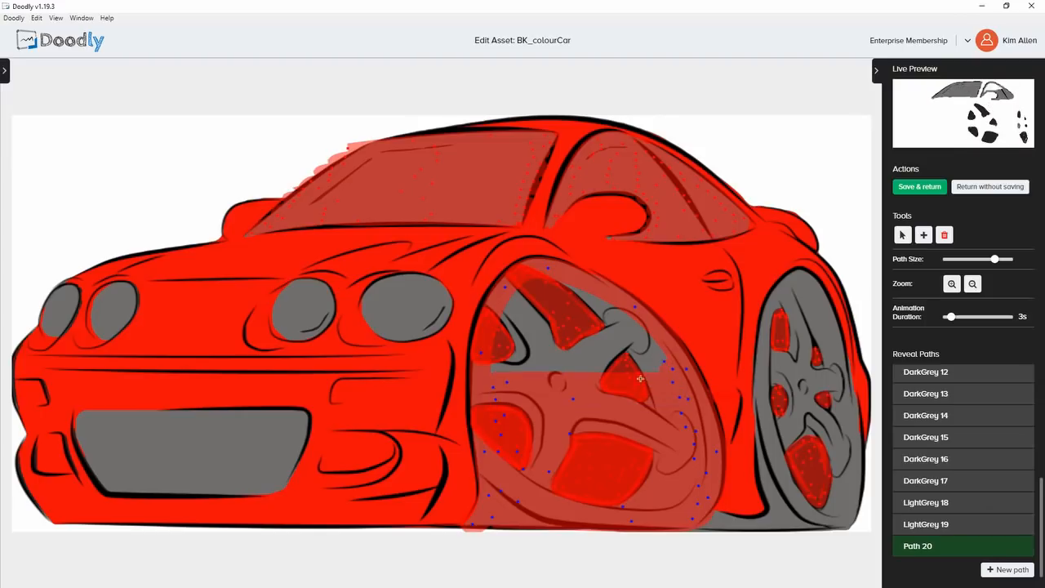
click(664, 361)
click(561, 370)
click(496, 366)
click(507, 334)
click(511, 319)
click(631, 320)
click(597, 306)
click(541, 303)
click(513, 300)
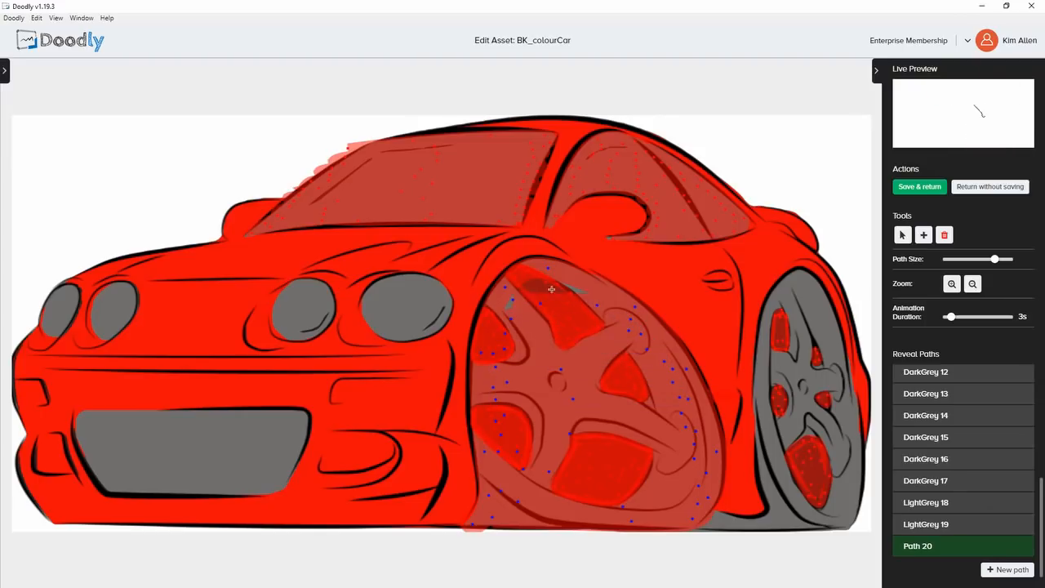
Step: Add a reveal path and trace it along the ground and around the rear wheel's tyre
click(1008, 570)
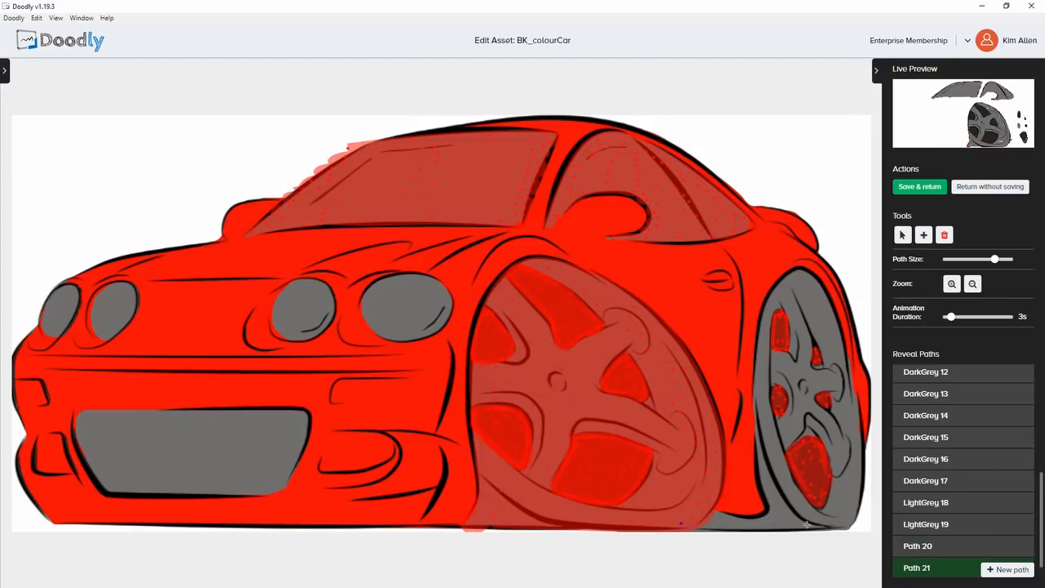
click(771, 526)
click(829, 526)
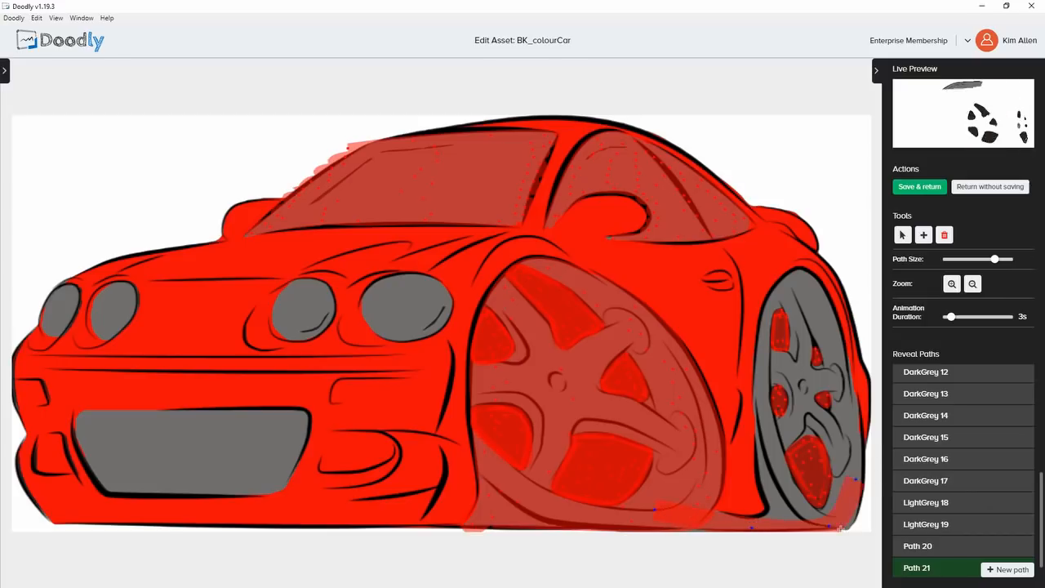
click(850, 516)
click(860, 485)
click(855, 451)
click(854, 422)
click(828, 319)
click(817, 290)
click(801, 278)
click(785, 291)
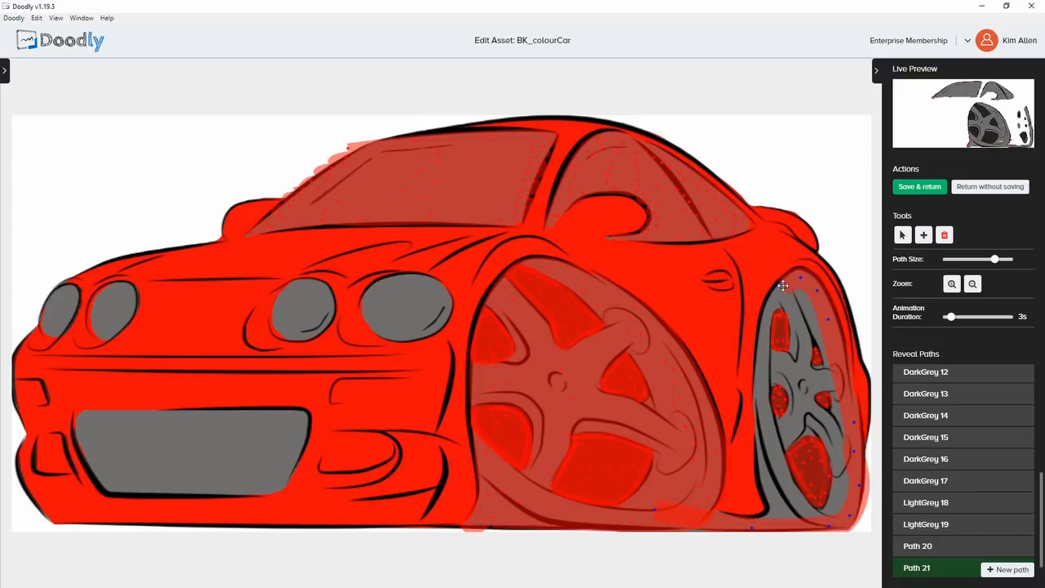
click(769, 324)
click(761, 392)
click(766, 457)
click(768, 522)
Step: Fill the inside of the rear wheel on its reveal path, zigzagging from bottom to top
click(776, 513)
click(796, 502)
click(832, 498)
click(787, 491)
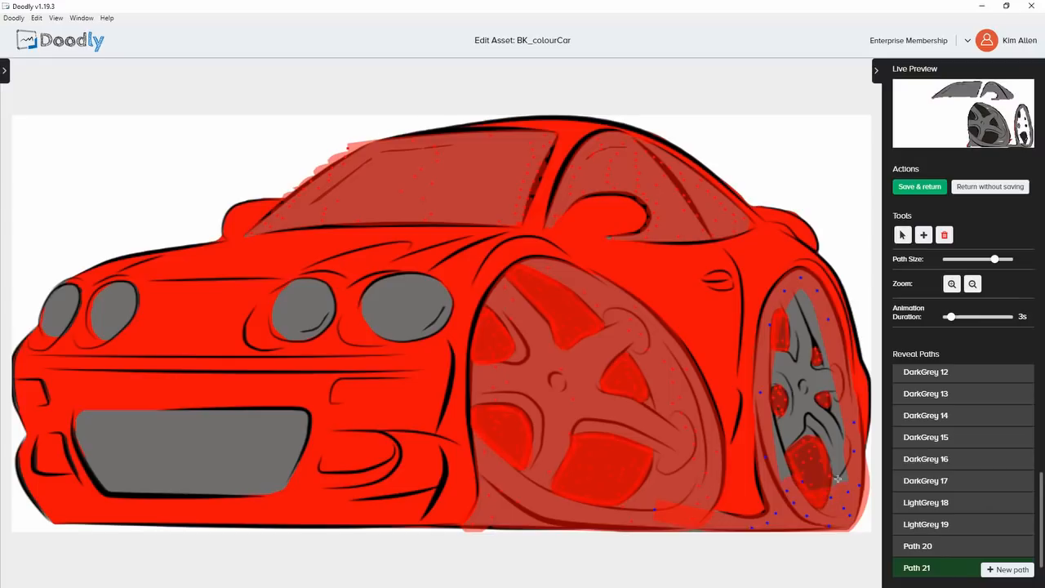
click(847, 460)
click(782, 472)
click(782, 448)
click(807, 423)
click(776, 420)
click(834, 398)
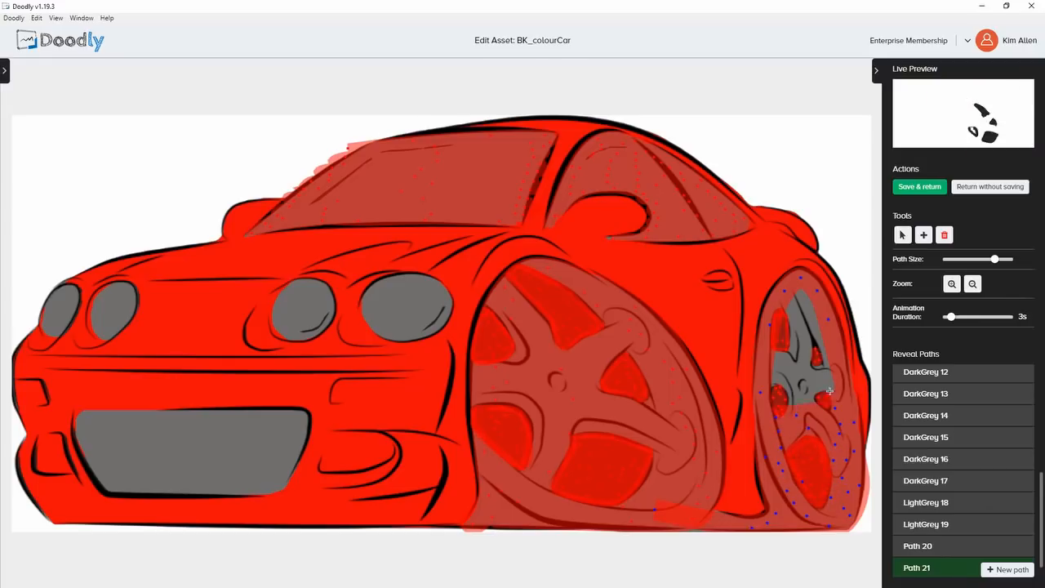
click(781, 396)
click(775, 383)
click(831, 377)
click(770, 370)
click(827, 351)
click(829, 329)
click(780, 331)
click(801, 308)
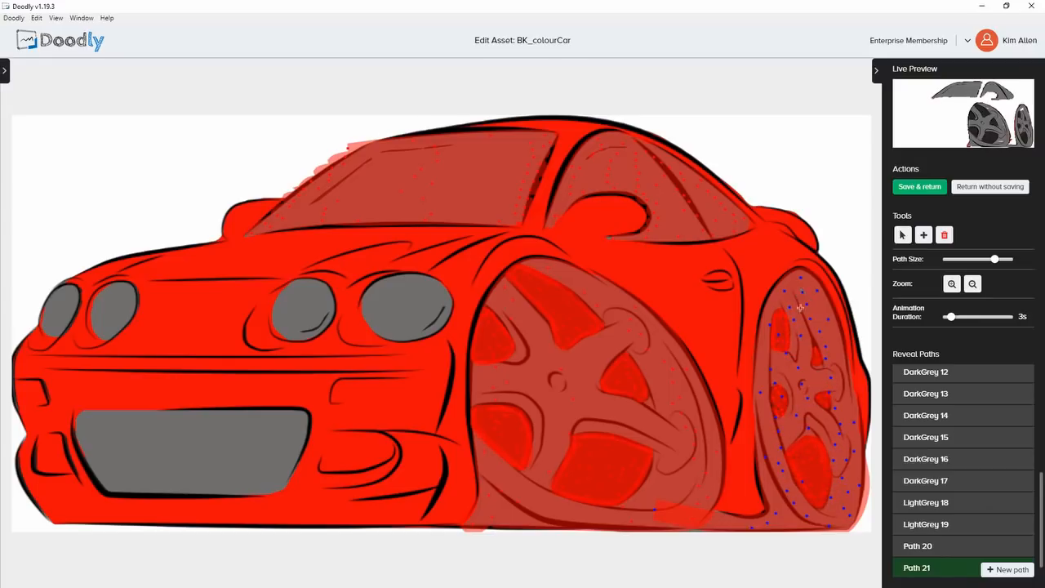
Step: Add a reveal path and cover the grey grille opening in the front bumper from bottom to top
click(1008, 569)
click(108, 486)
click(194, 486)
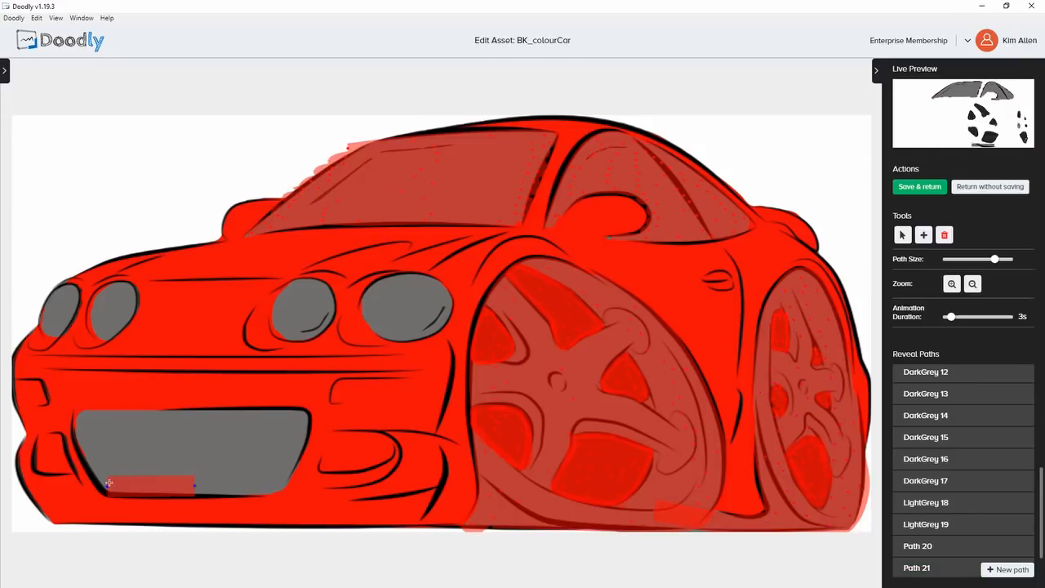
click(263, 486)
click(273, 470)
click(267, 470)
click(170, 473)
click(101, 474)
click(91, 461)
click(119, 462)
click(272, 457)
click(295, 453)
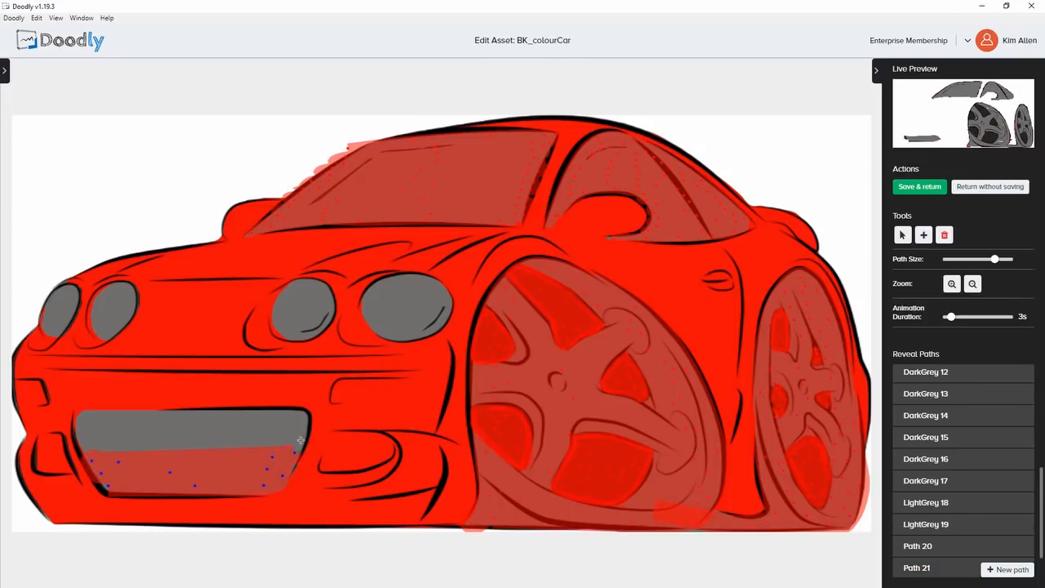
click(297, 439)
click(97, 418)
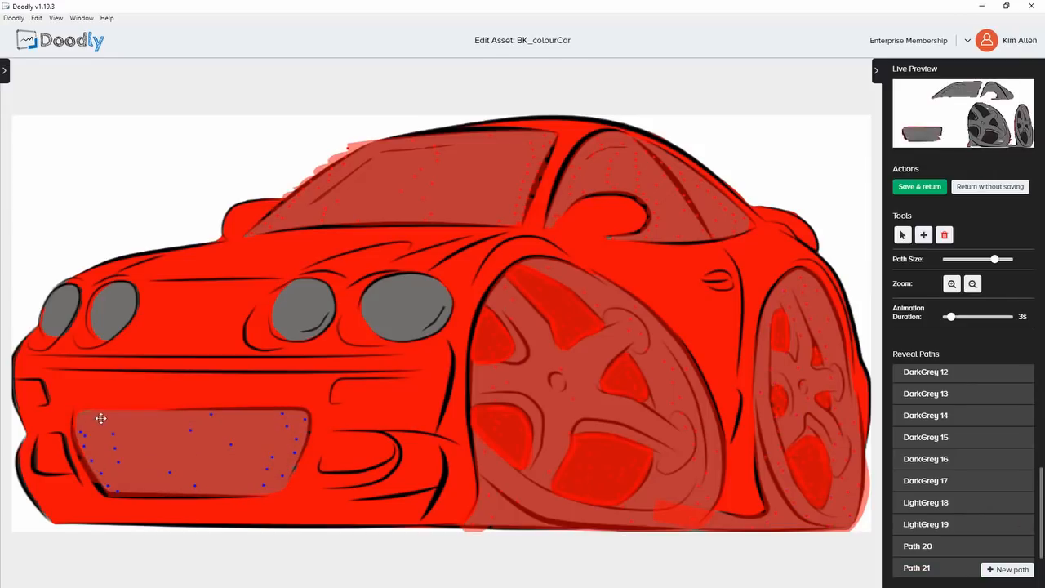
click(214, 420)
click(277, 418)
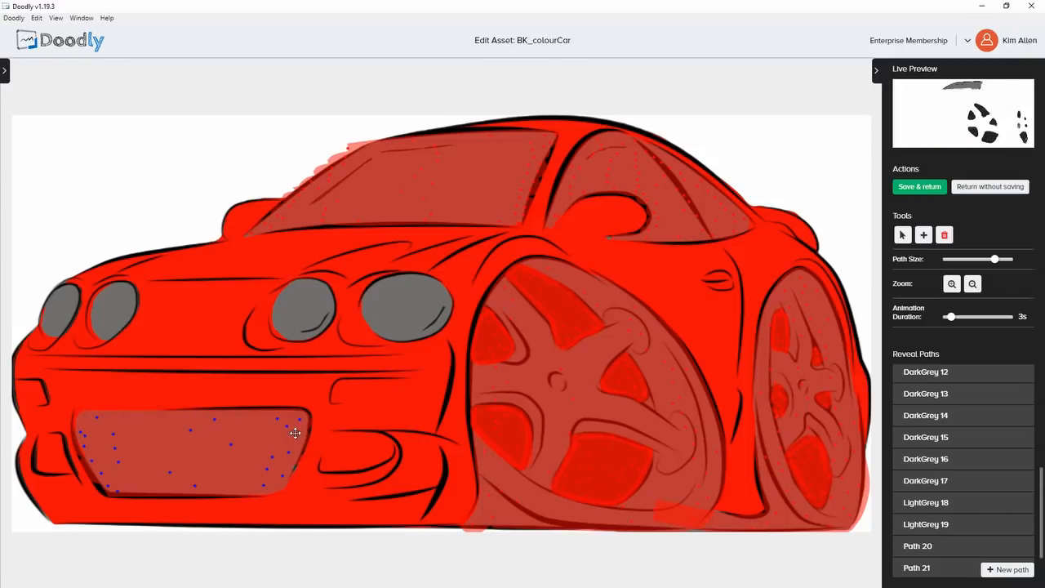
click(80, 433)
click(89, 461)
click(98, 477)
Step: Add a reveal path with a smaller path size and cover the leftmost headlight
click(1007, 570)
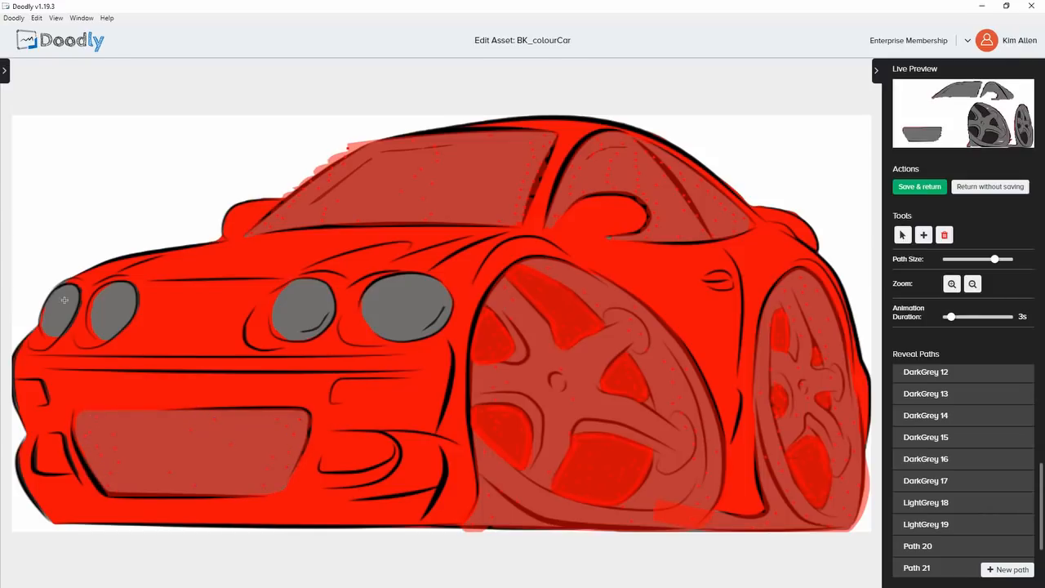
drag(995, 259, 973, 259)
click(49, 328)
click(47, 303)
click(53, 337)
click(71, 292)
click(56, 295)
click(59, 318)
click(62, 297)
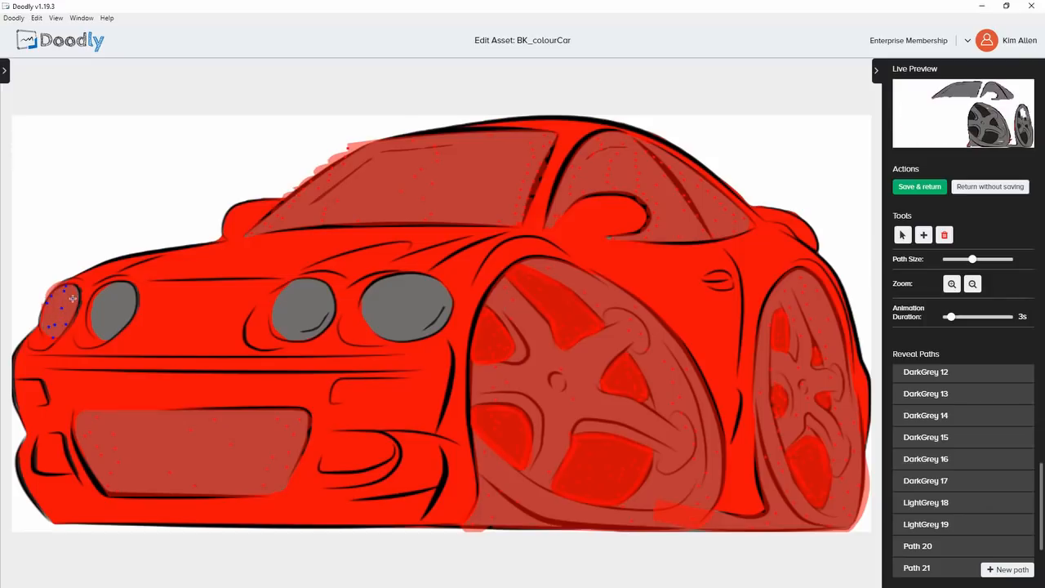
click(72, 299)
Step: Cover the second headlight from the left on its own reveal path, outlining it and filling the centre
click(125, 284)
click(112, 301)
click(100, 298)
click(95, 324)
click(104, 335)
click(128, 318)
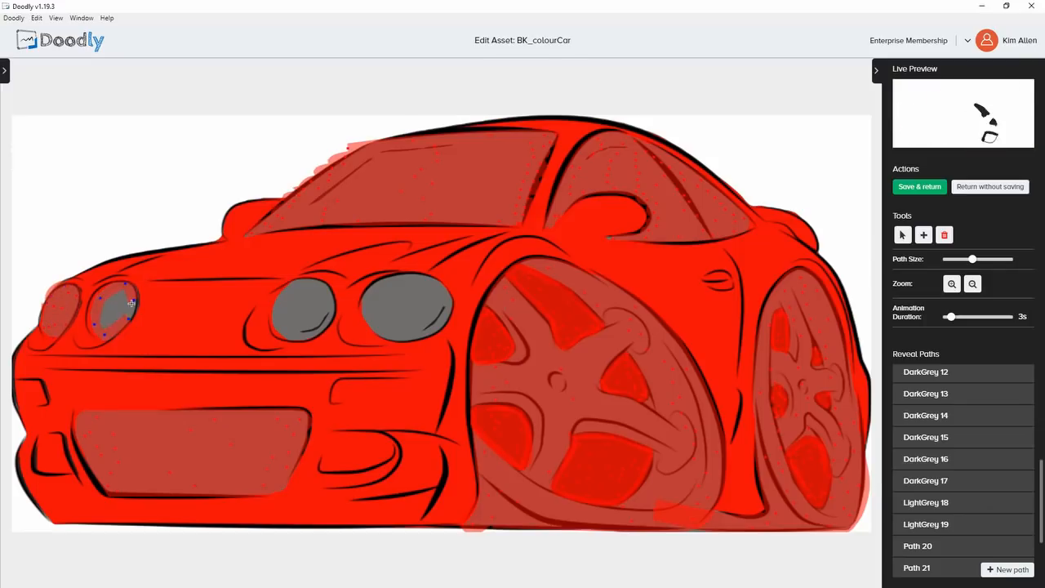
click(129, 305)
click(111, 317)
Step: Add a reveal path and cover the third headlight from the left, including its centre
click(1008, 570)
click(324, 326)
click(330, 306)
click(317, 282)
click(284, 294)
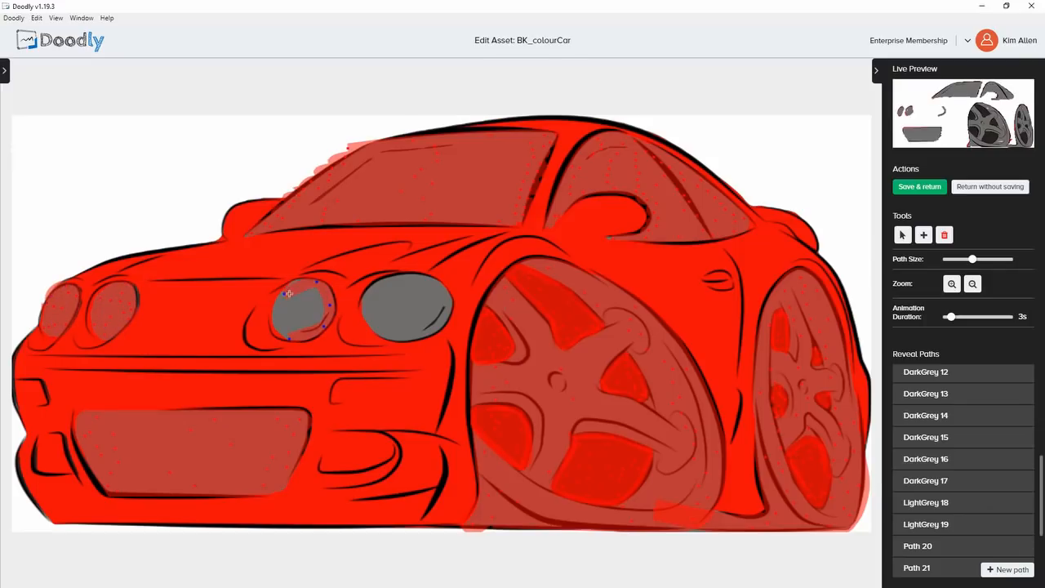
click(276, 322)
click(313, 300)
click(299, 322)
Step: Cover the large rightmost headlight on a separate reveal path
shift+click(405, 277)
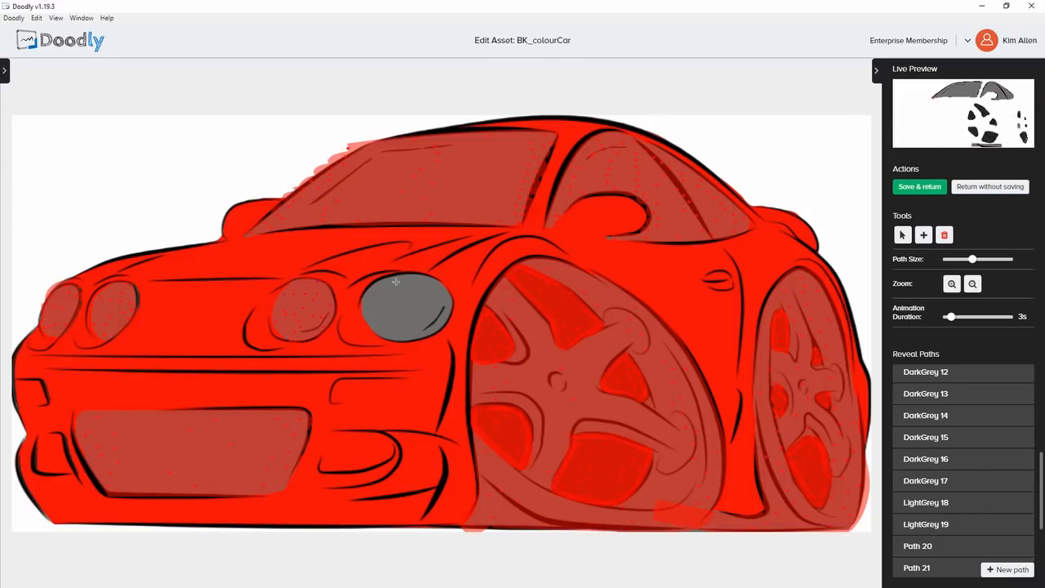
click(379, 285)
click(366, 311)
mouse_move(379, 334)
mouse_down()
mouse_move(444, 295)
mouse_move(396, 282)
mouse_move(416, 338)
mouse_move(442, 307)
mouse_move(384, 313)
mouse_move(428, 312)
mouse_move(396, 313)
mouse_move(419, 303)
mouse_up()
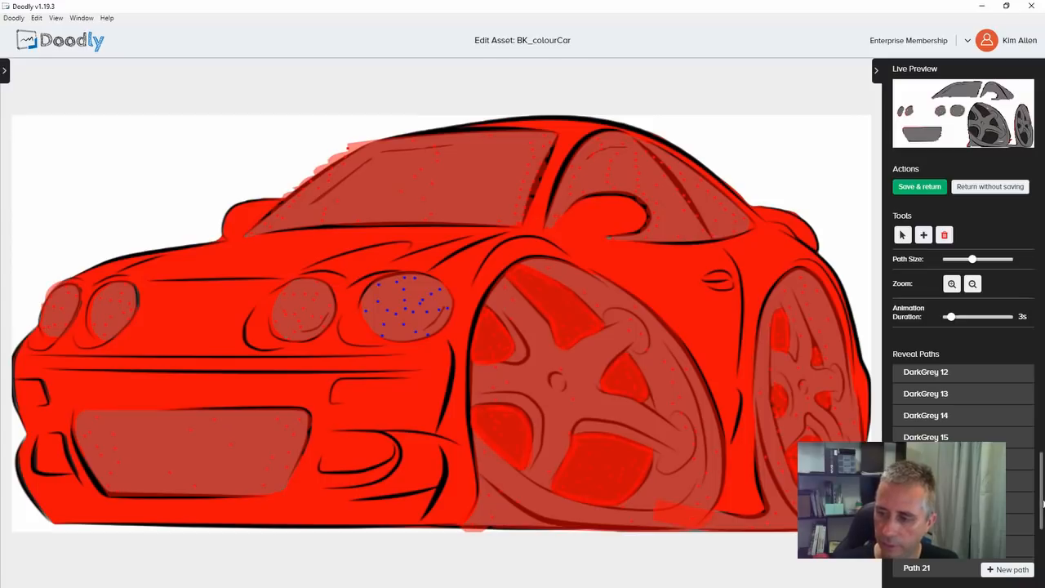
Step: Rename the two wheel reveal paths, Path 20 and Path 21, as LightGrey 20 and LightGrey 21
scroll(1021, 490, down, 3)
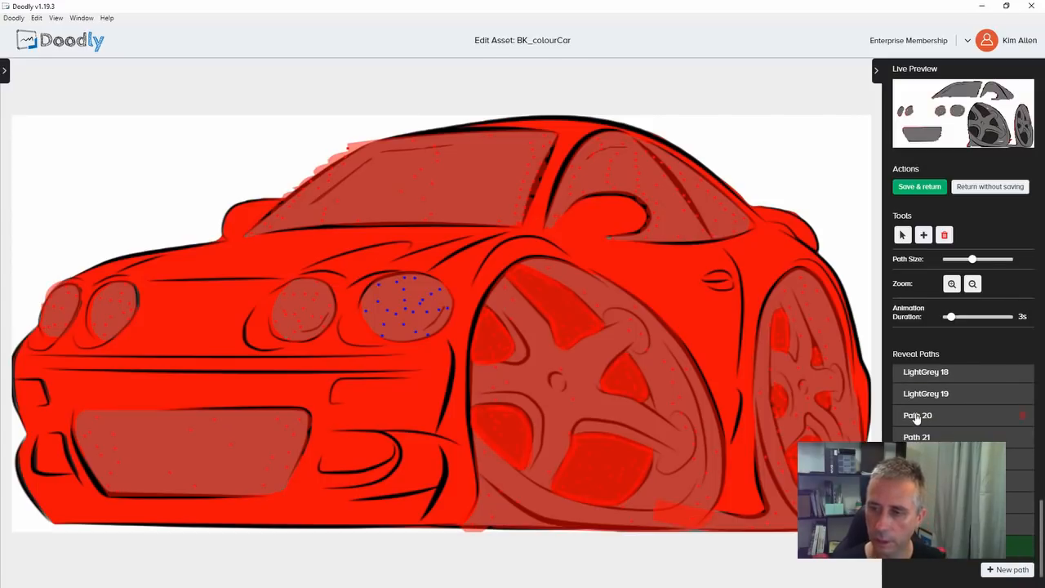
double_click(916, 417)
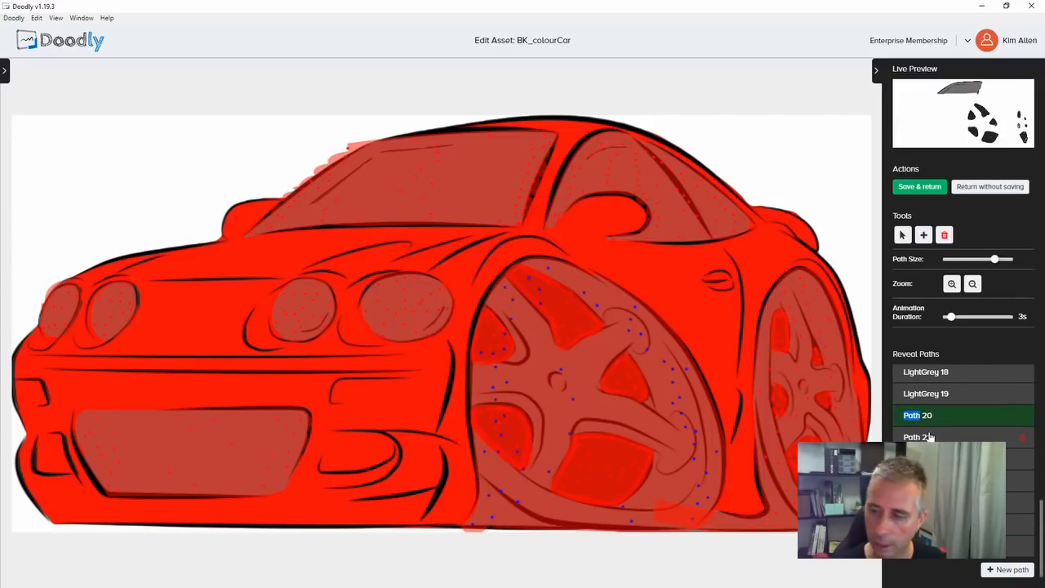
text(LightGrey)
double_click(913, 438)
text(LightGrey)
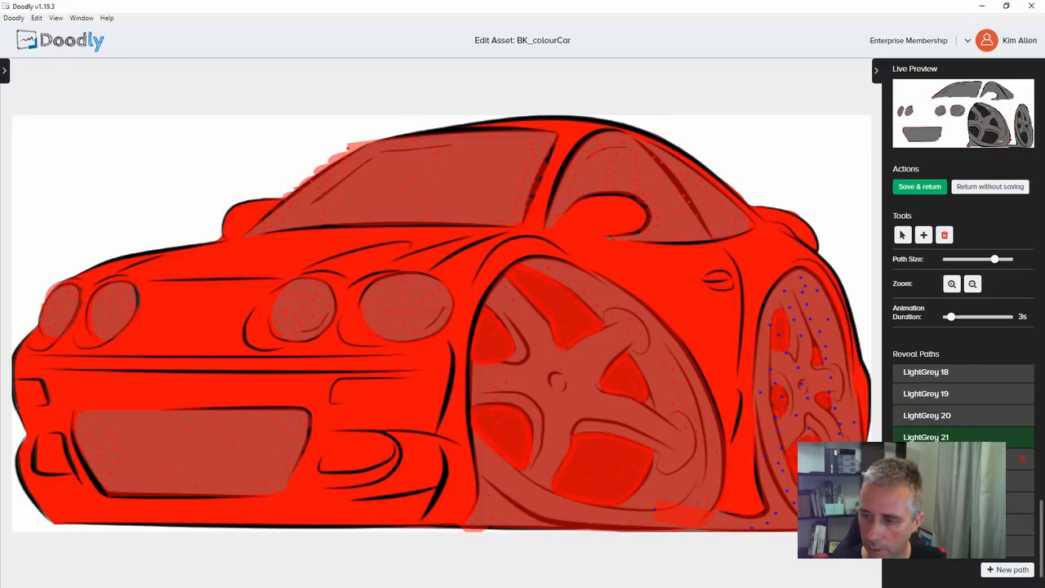
Step: Replace the generic Path names of the grille and headlight reveal paths, 22 to 26, with LightGrey
double_click(913, 459)
double_click(913, 481)
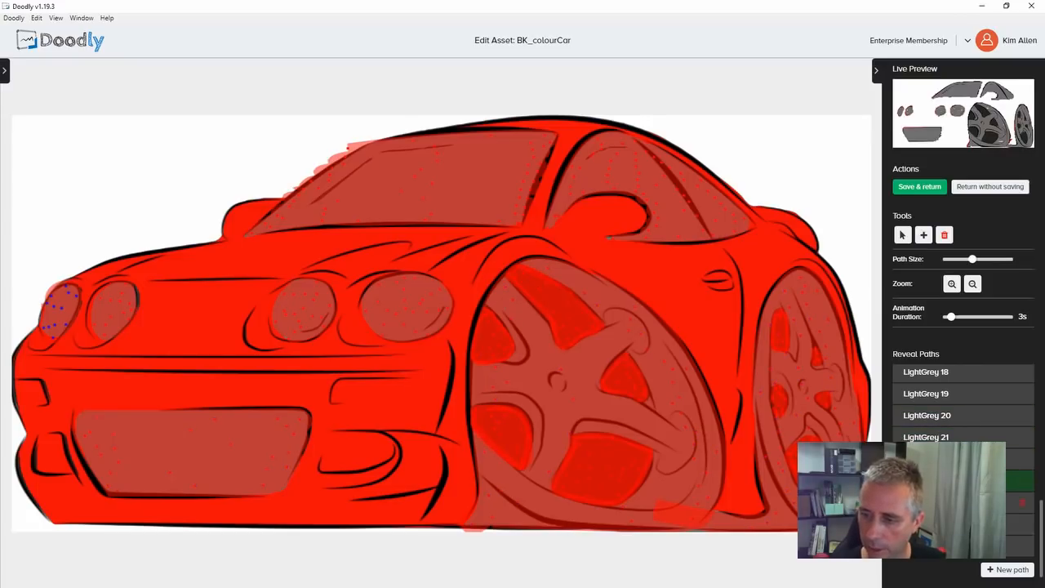
double_click(914, 502)
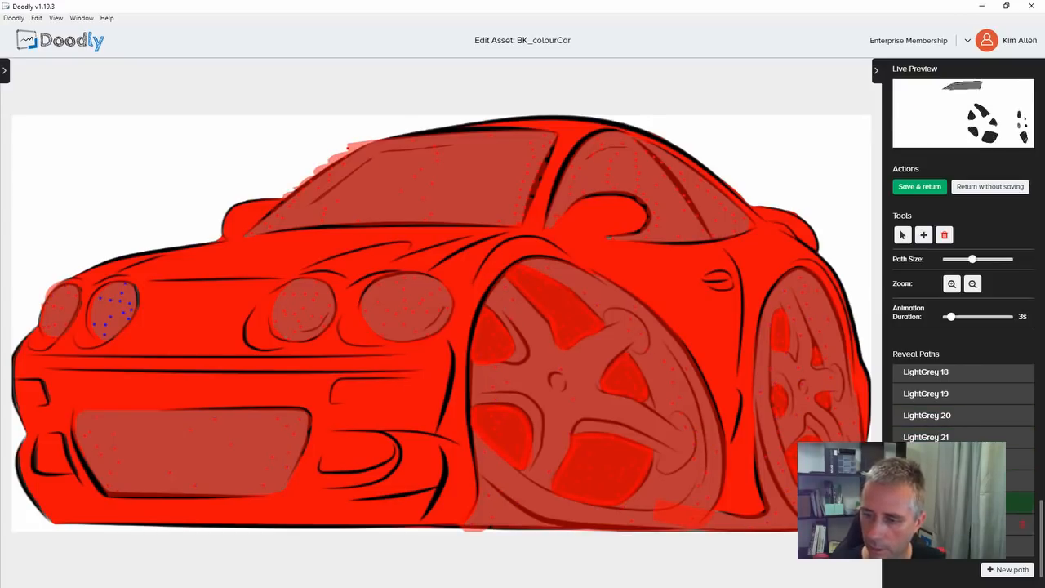
click(932, 525)
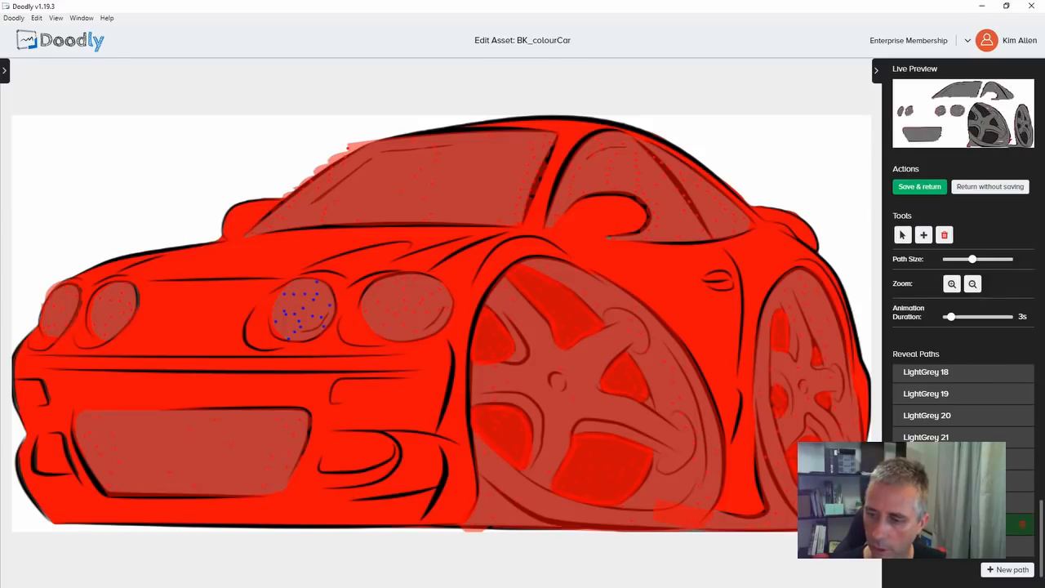
click(931, 546)
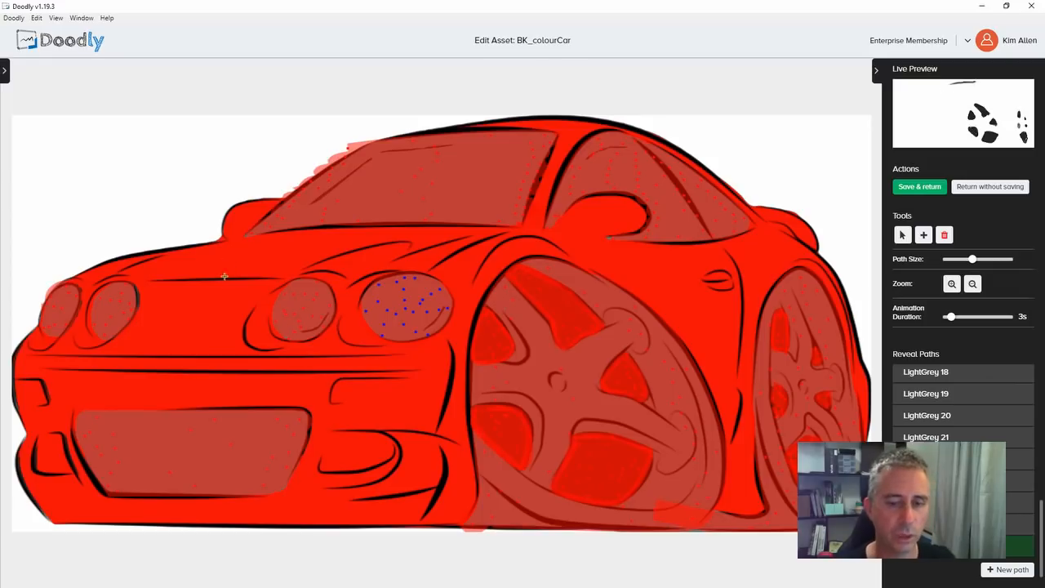
Step: Add a reveal path named red 27, enlarge its path size, and cover the roofline with wide back-and-forth strokes
click(1003, 570)
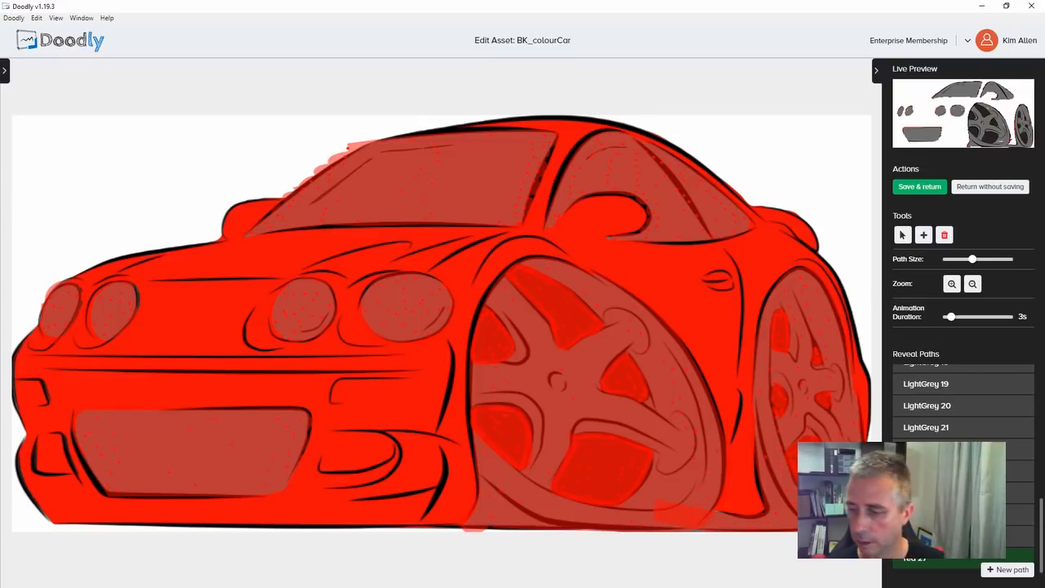
drag(972, 259, 1010, 259)
click(699, 129)
click(226, 152)
mouse_move(226, 152)
mouse_down()
mouse_move(251, 144)
mouse_move(141, 174)
mouse_up()
drag(699, 130, 495, 122)
click(619, 119)
click(667, 131)
click(416, 151)
click(304, 169)
click(192, 199)
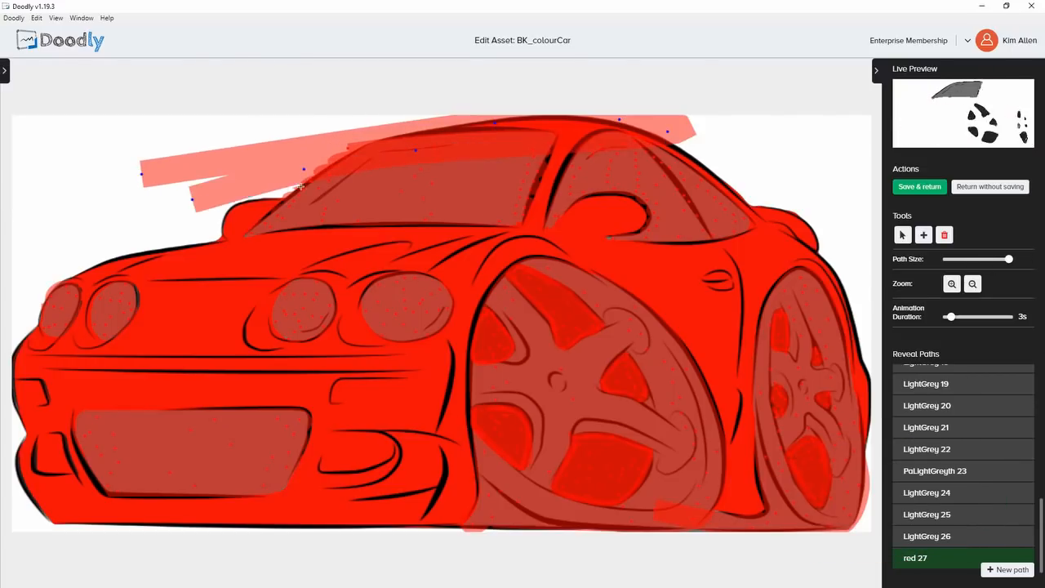
Step: Continue the red 27 path in zigzag strokes down over the windscreen, side windows and both wing mirrors
click(304, 183)
drag(192, 199, 234, 181)
click(677, 146)
click(700, 157)
click(654, 171)
click(481, 186)
click(226, 211)
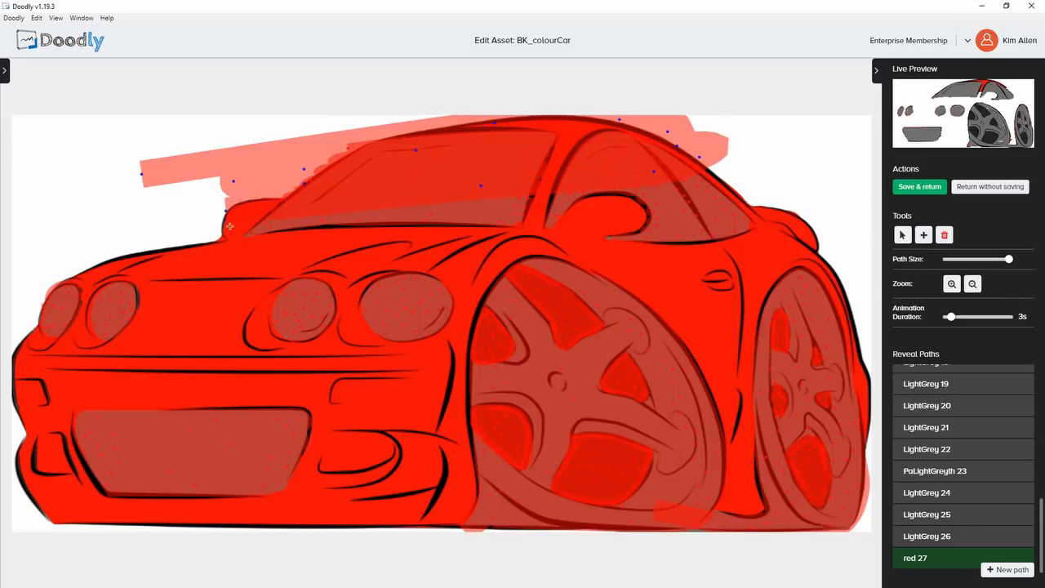
click(189, 236)
click(253, 228)
click(580, 195)
click(722, 174)
click(759, 184)
click(737, 194)
click(537, 220)
click(235, 246)
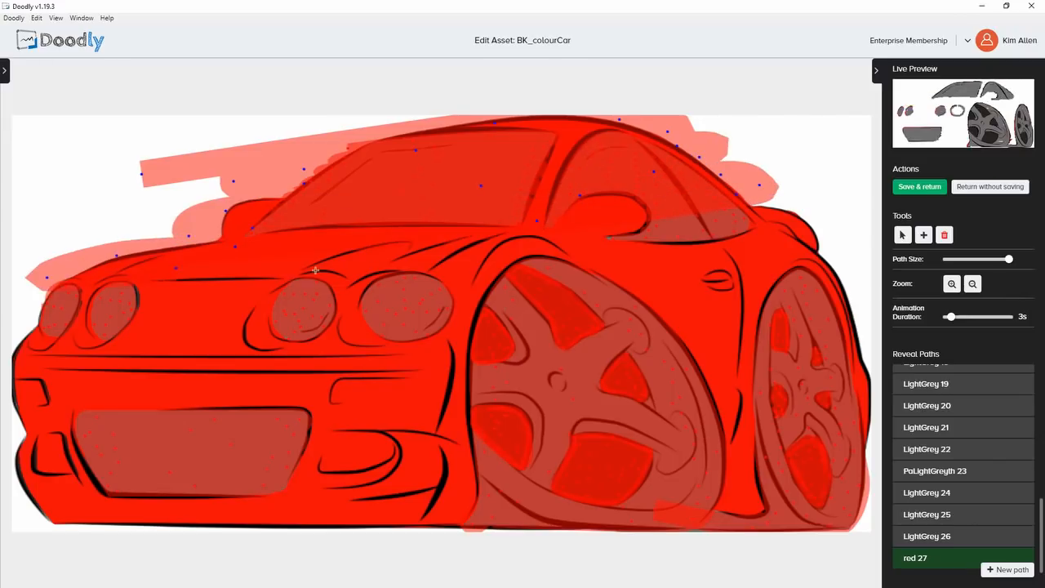
Step: Extend the red 27 path across the bonnet, headlights and rear shoulder, reaching both edges of the car
click(408, 254)
click(639, 230)
click(784, 205)
click(806, 205)
click(777, 224)
click(586, 257)
click(268, 289)
click(44, 305)
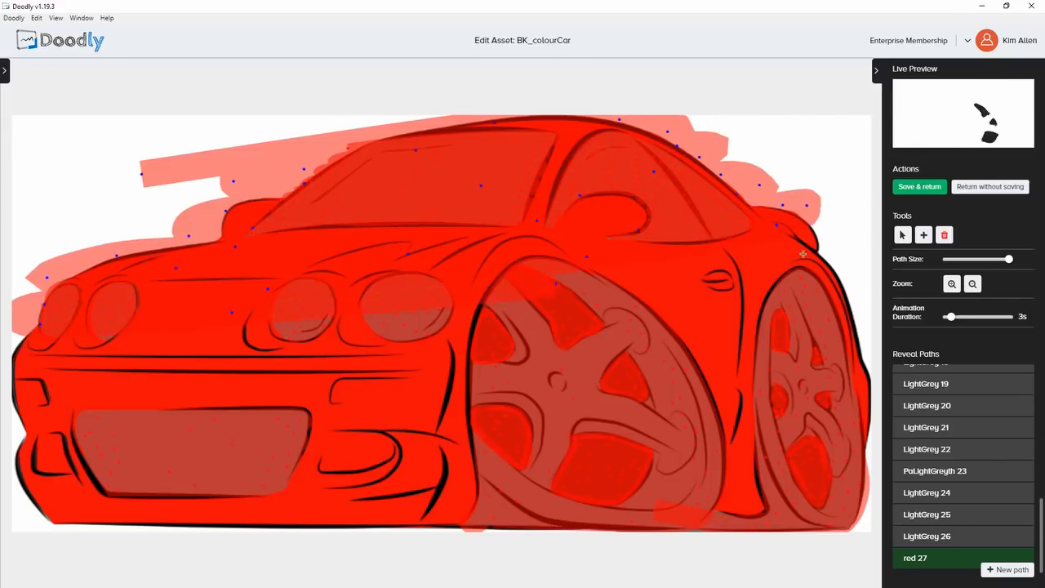
click(727, 258)
click(814, 234)
click(819, 256)
click(725, 278)
click(486, 311)
click(136, 340)
click(30, 345)
click(25, 362)
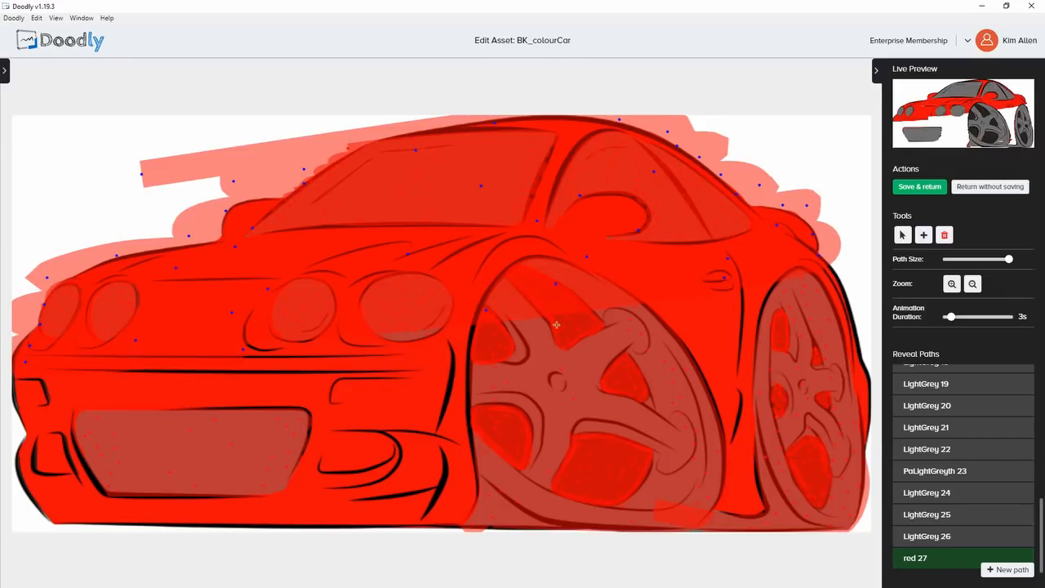
Step: Carry the red 27 zigzag across the front panel above the grille, the door area and the upper wheels
click(583, 318)
click(750, 298)
click(834, 274)
click(844, 296)
click(615, 334)
click(422, 354)
click(137, 370)
click(22, 379)
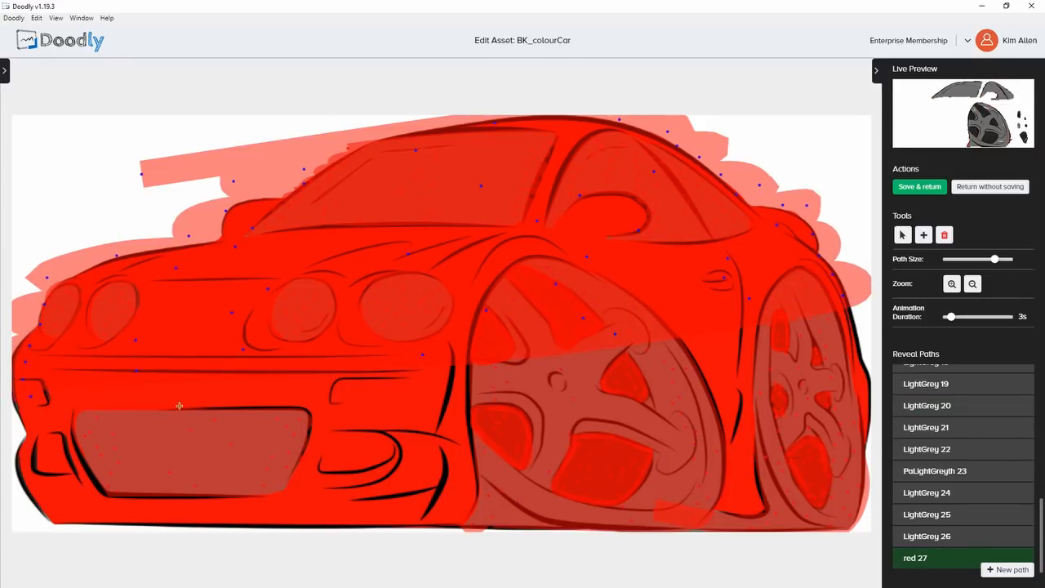
click(455, 373)
click(718, 343)
click(850, 320)
click(851, 343)
click(728, 366)
click(572, 384)
click(380, 398)
click(161, 413)
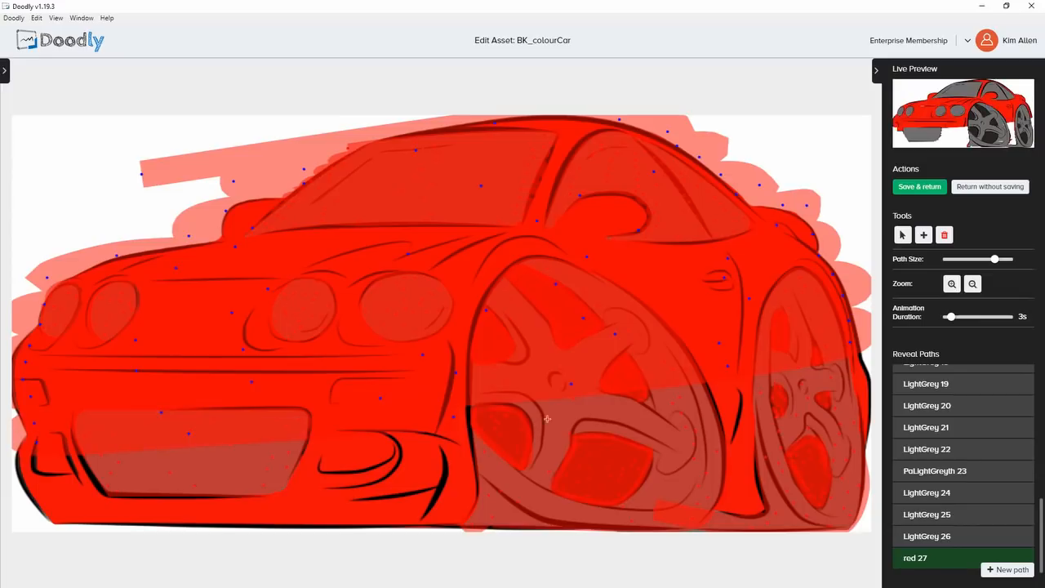
Step: Sweep the red 27 path across the grille, bumper and lower wheels, down to the car's front lower corner
click(725, 391)
click(858, 366)
click(853, 390)
click(593, 427)
click(223, 451)
click(25, 462)
click(29, 481)
click(107, 472)
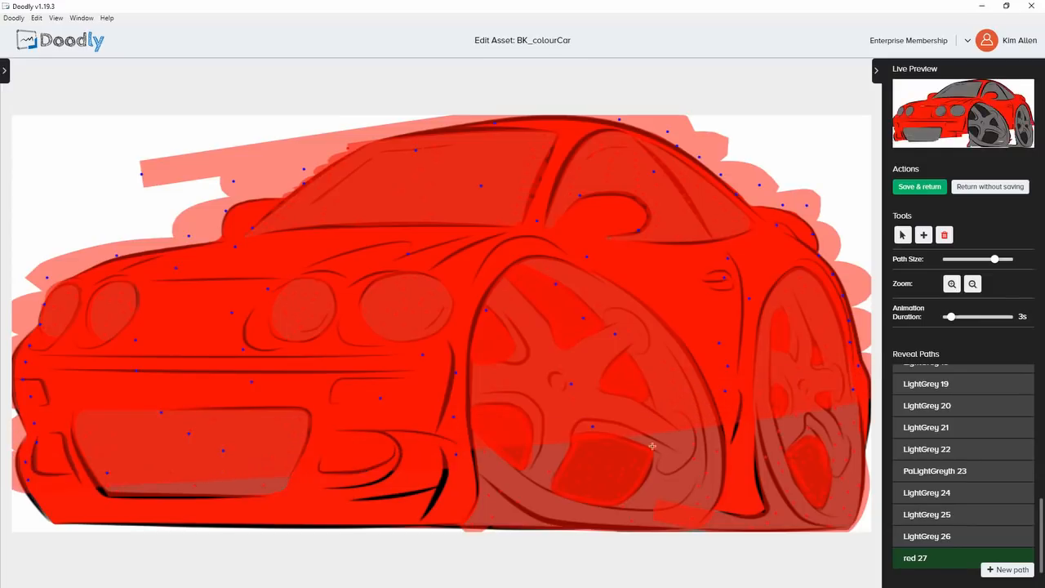
click(730, 432)
click(860, 416)
click(862, 441)
click(756, 451)
click(507, 473)
click(287, 485)
click(36, 503)
click(55, 523)
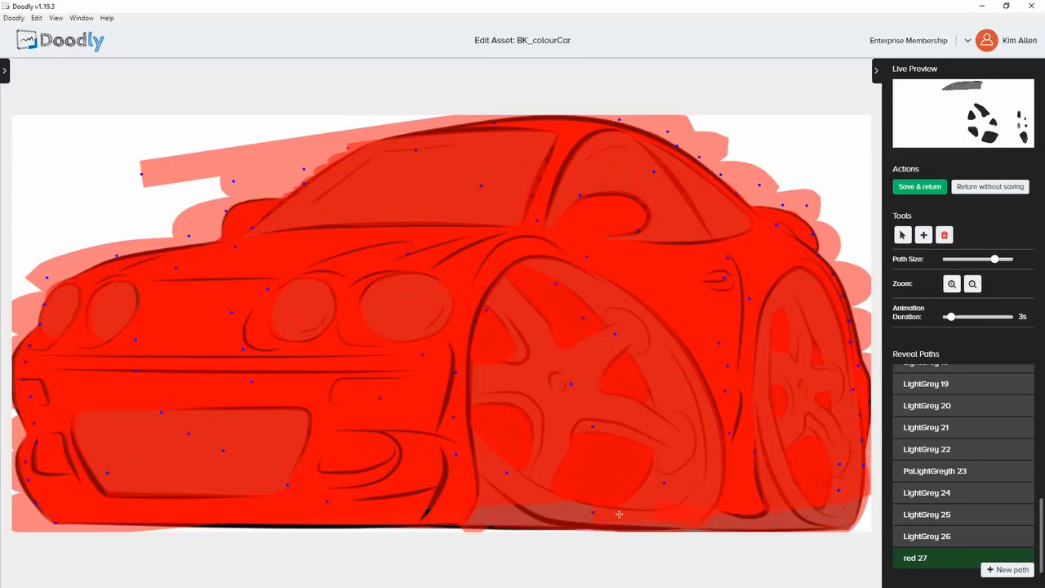
Step: Finish the red 27 path along the car's bottom edge and save the BK_colourCar asset, returning to the video
click(263, 525)
click(221, 530)
click(685, 527)
click(832, 516)
click(856, 523)
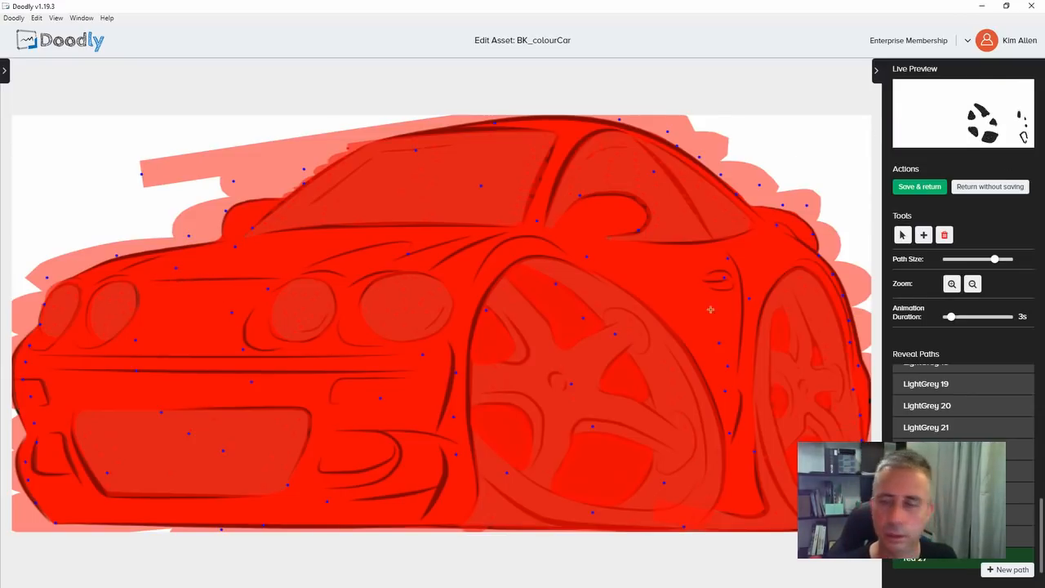
click(921, 188)
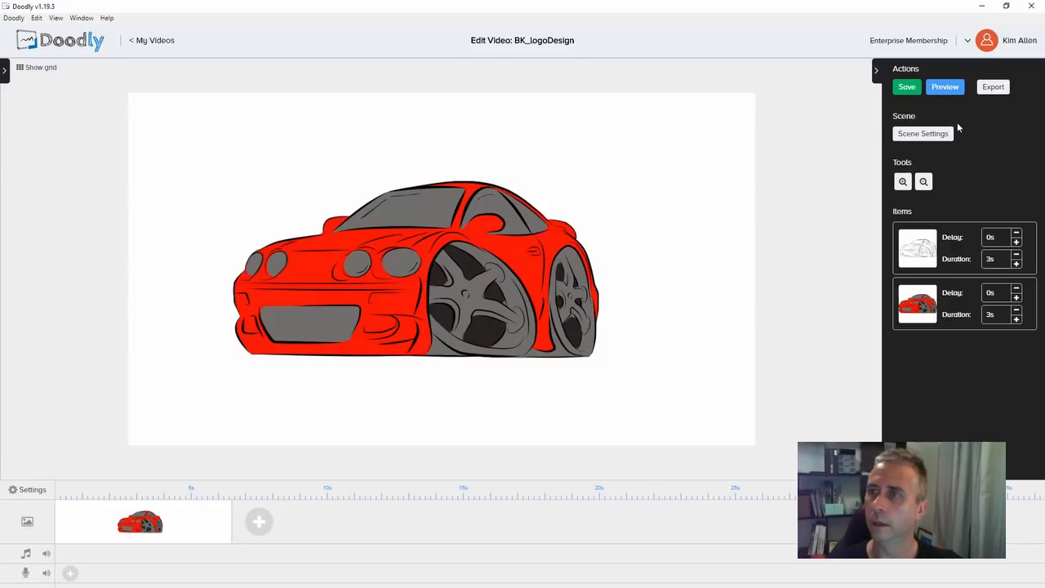
Step: Preview the video, replay the colouring section, and pause while the light grey headlights are drawn
click(946, 88)
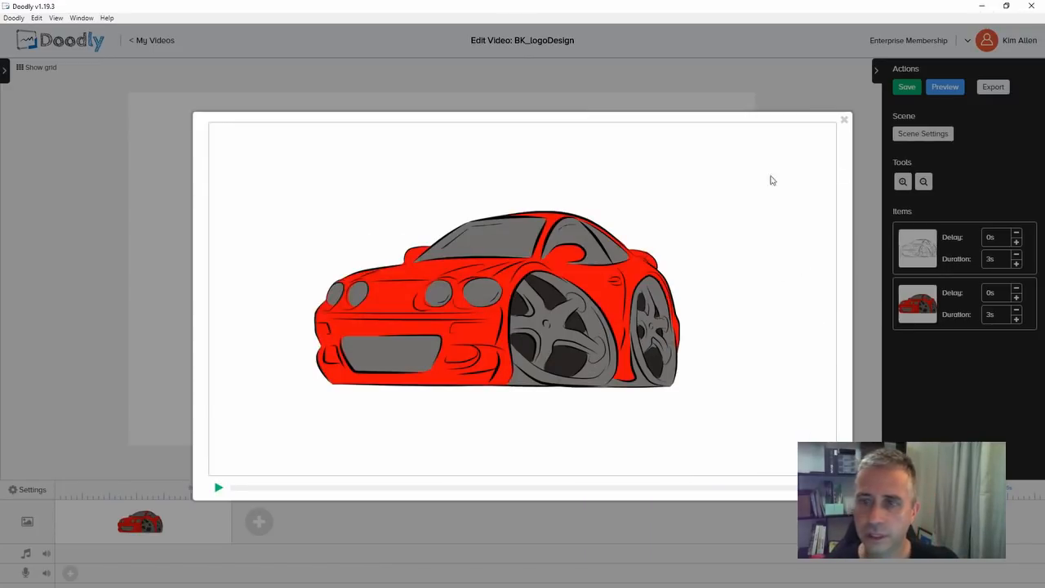
click(219, 489)
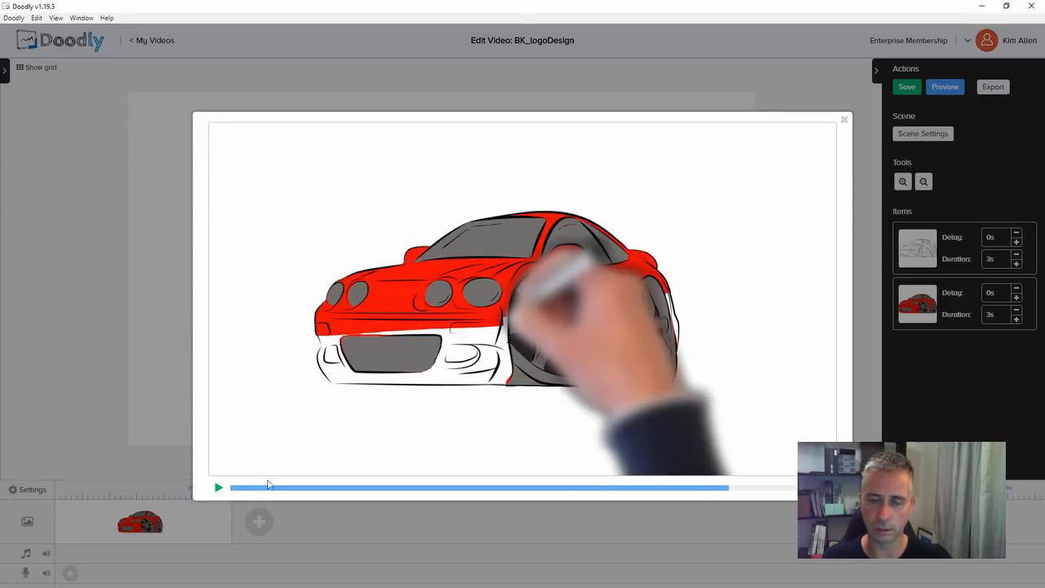
click(698, 490)
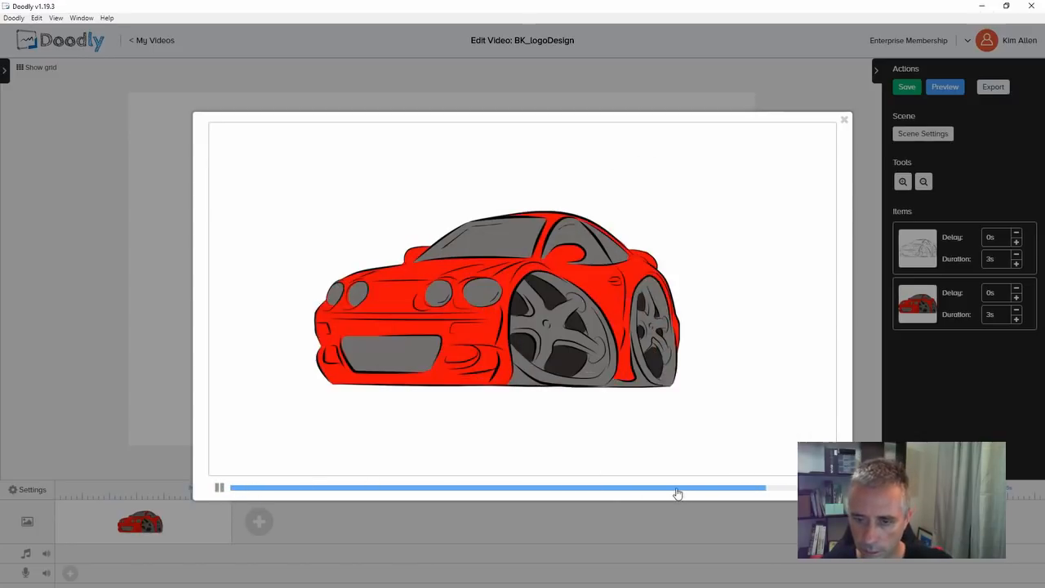
click(649, 490)
click(638, 490)
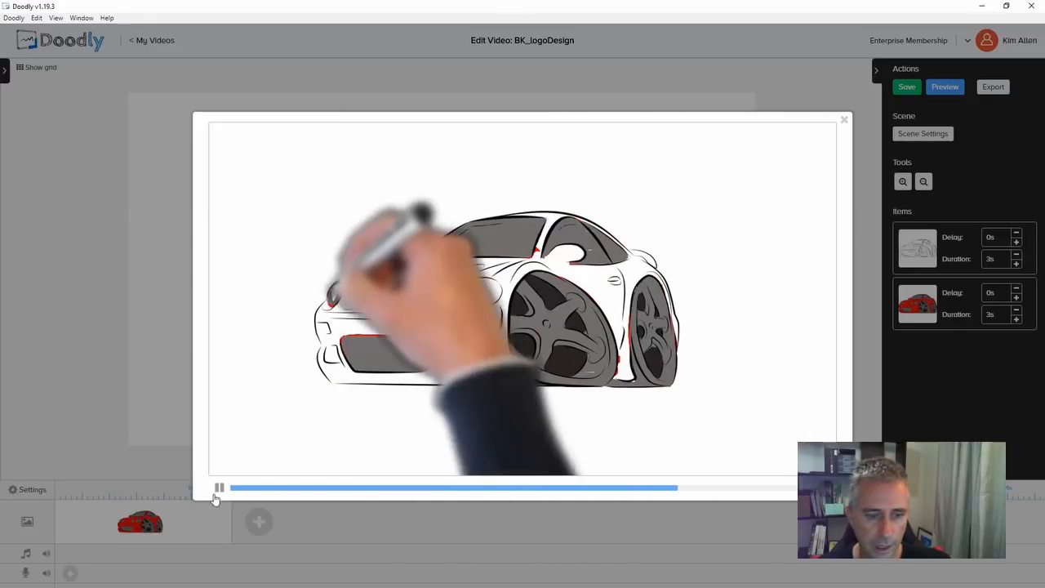
click(219, 489)
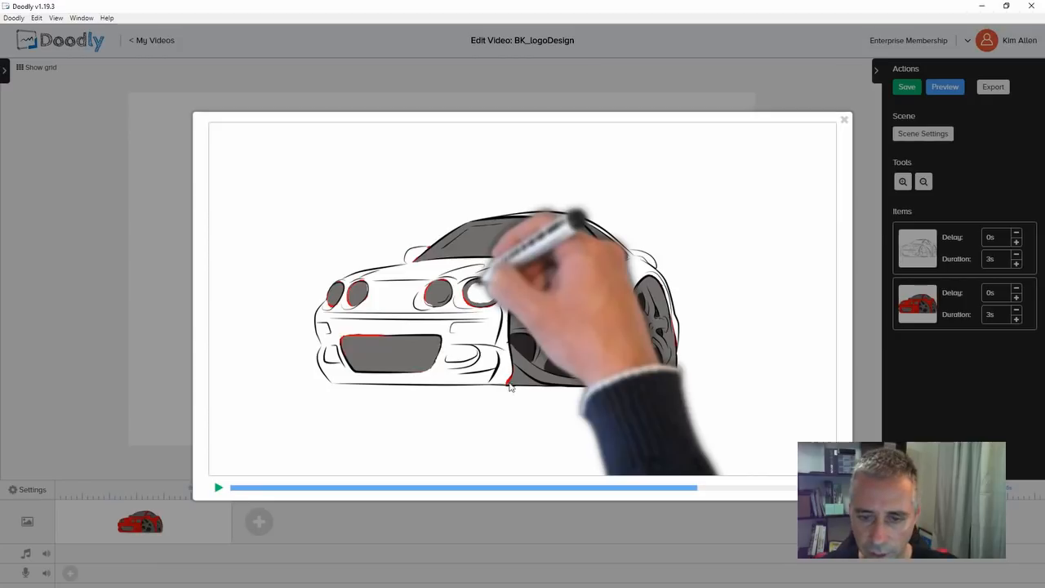
Step: Resume the preview to check the red body's reveal, replay the colouring, and leave the preview
click(219, 489)
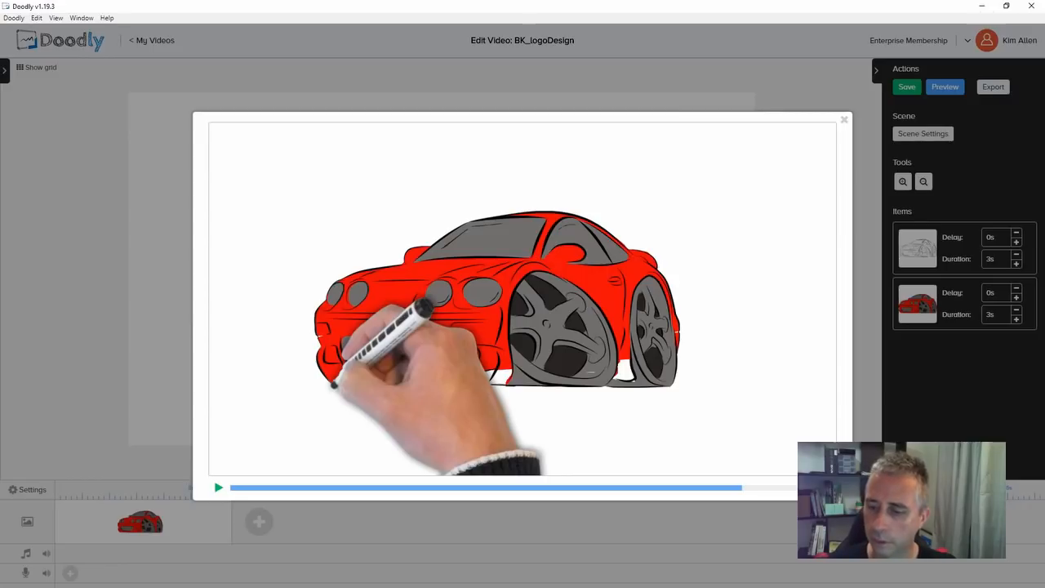
click(215, 489)
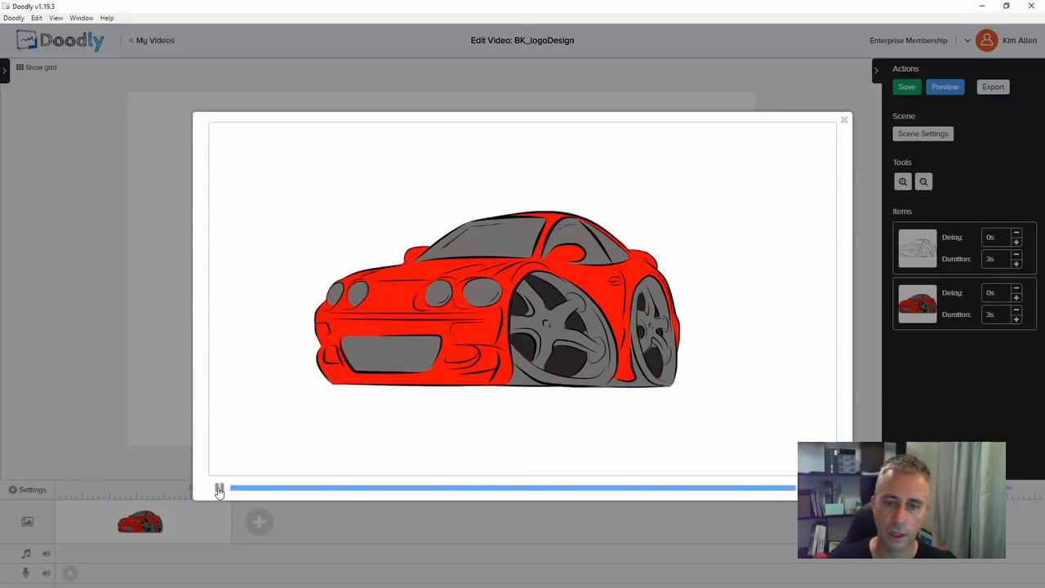
click(749, 492)
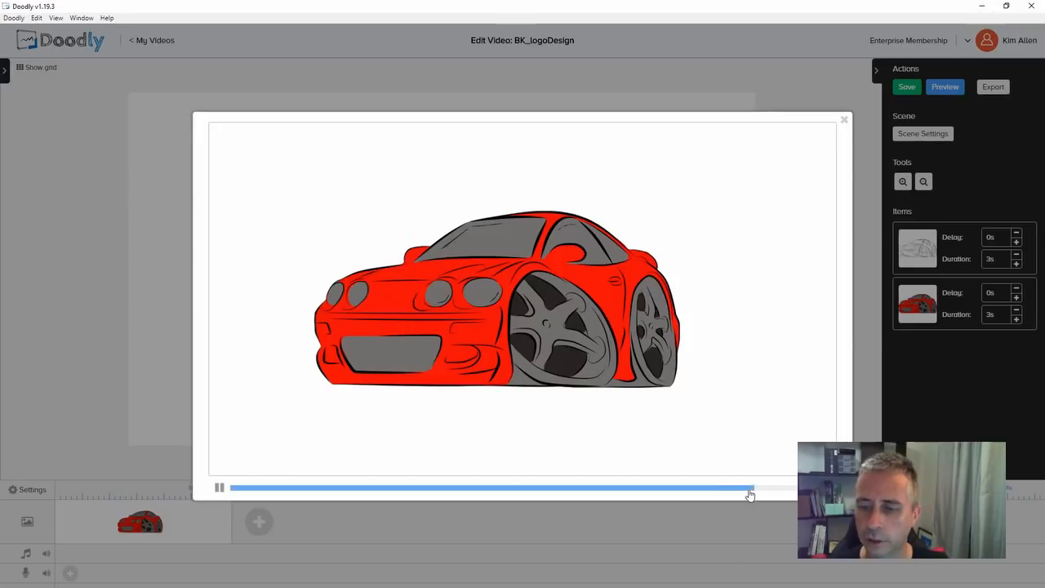
click(630, 492)
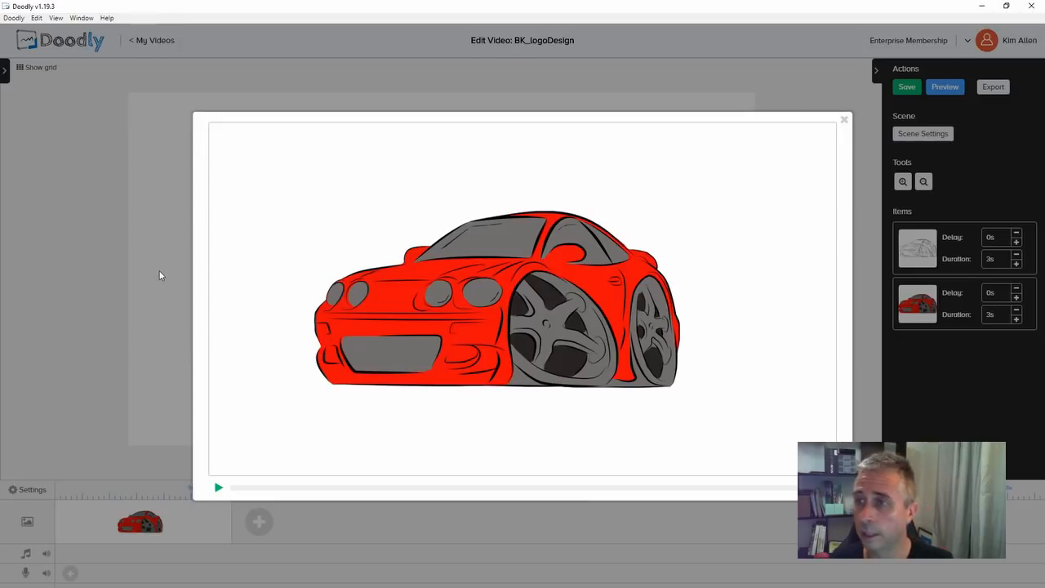
click(846, 121)
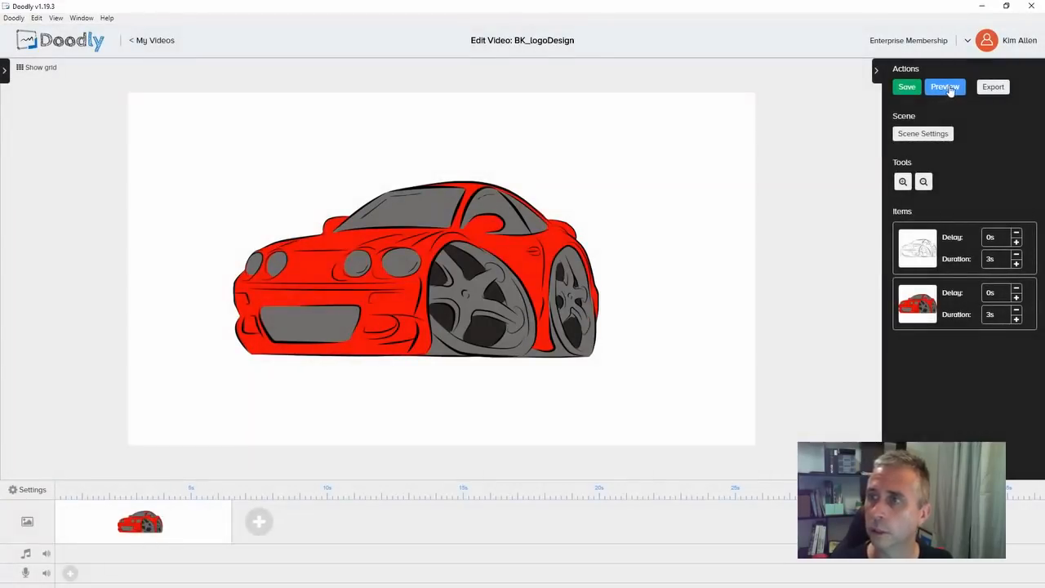
click(945, 86)
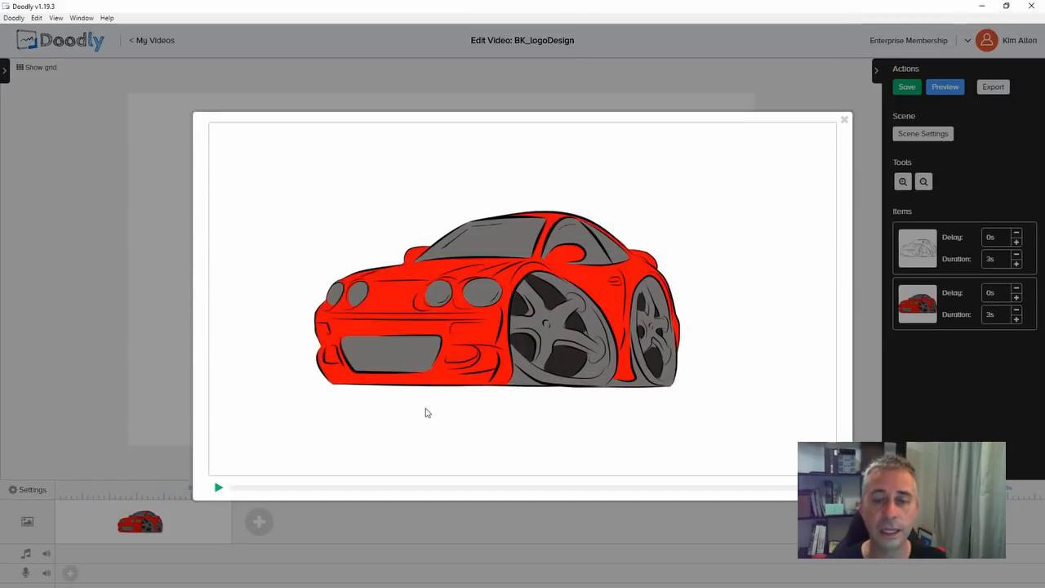
click(844, 121)
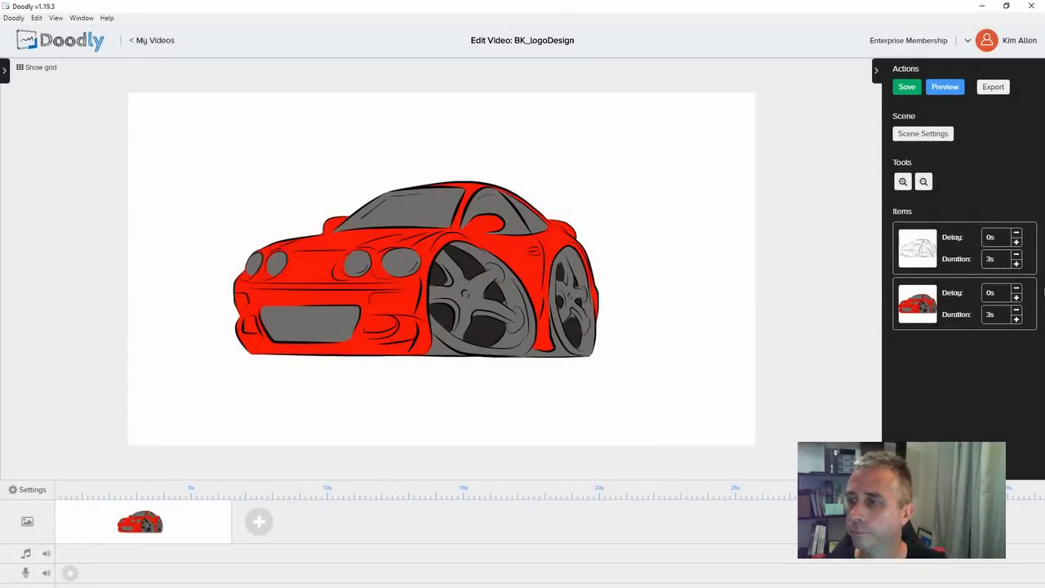